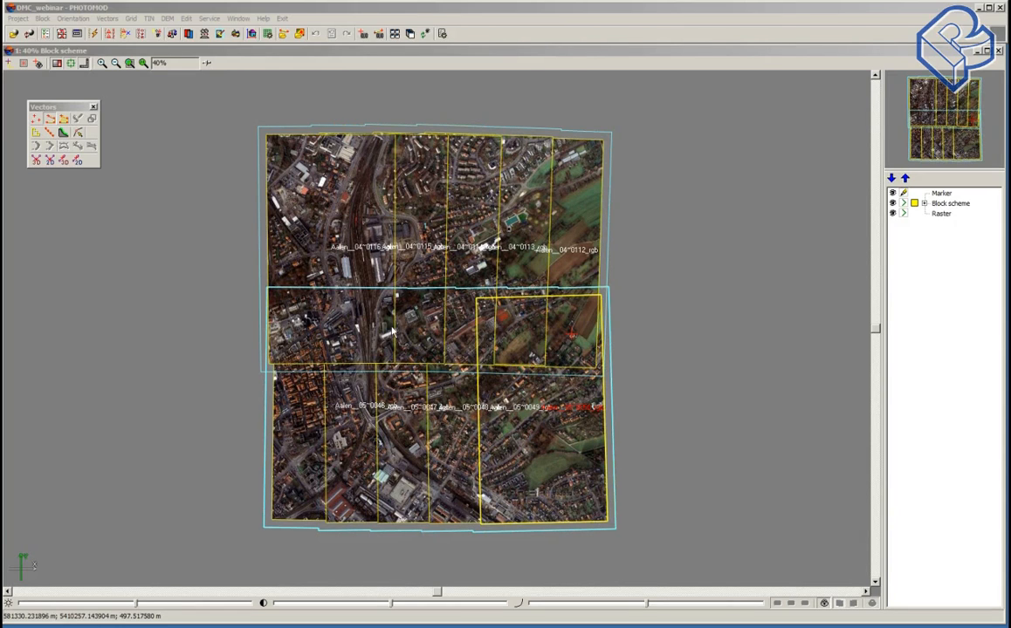
Step: Review the project state for the interior, relative and exterior orientation stages, and close the report
left_click(45, 35)
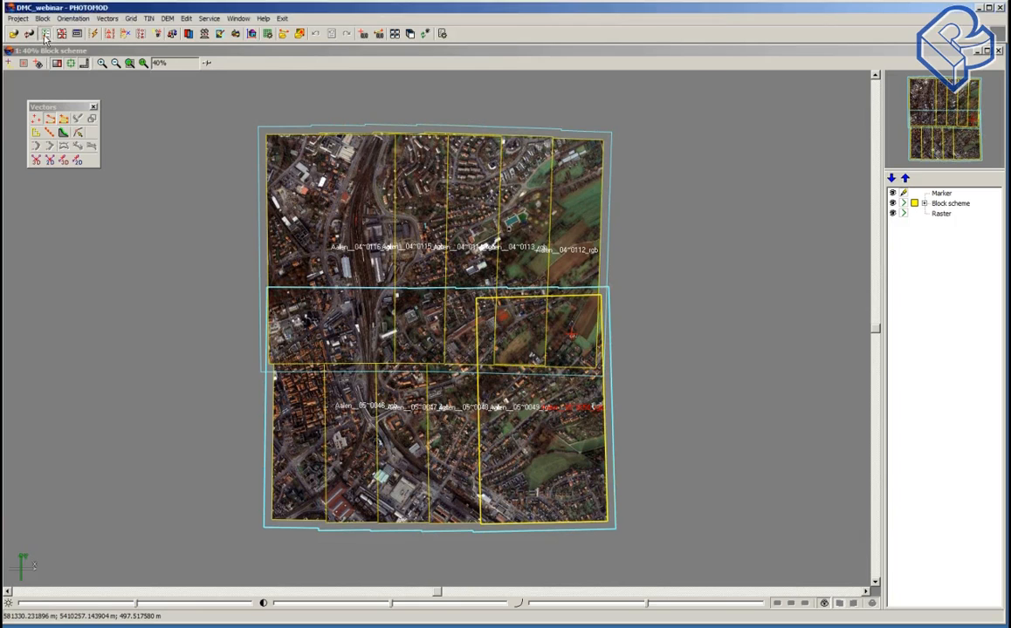
left_click_drag(488, 254, 464, 232)
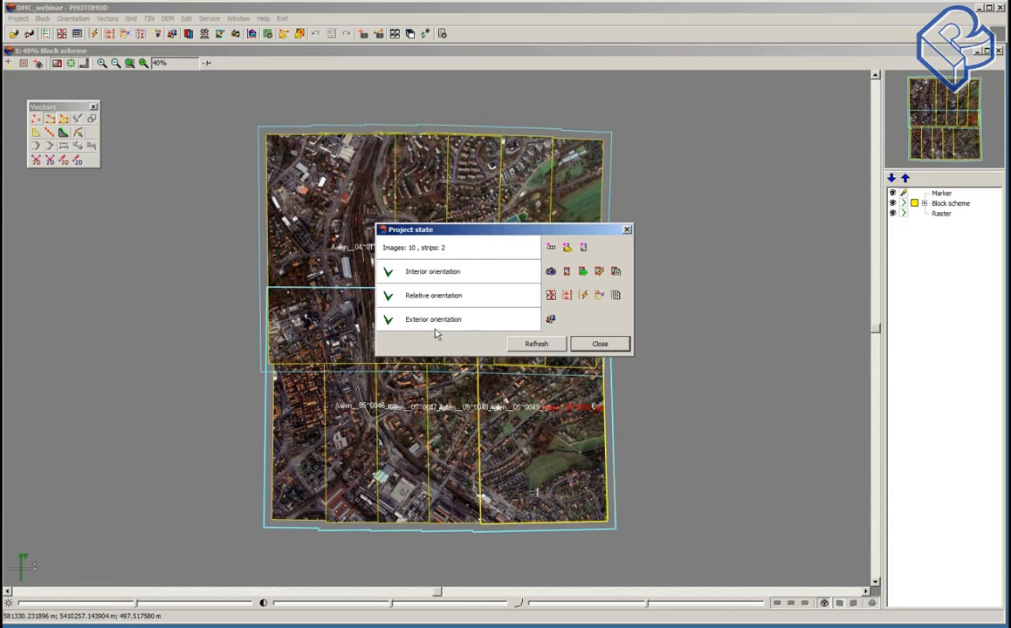
left_click(599, 343)
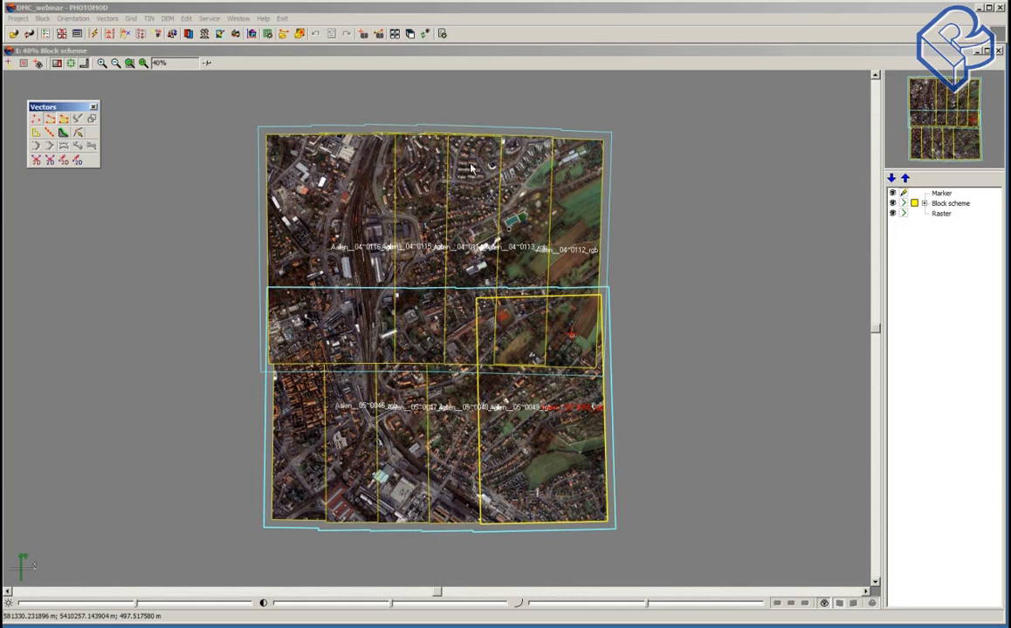
Step: Create a grid layer and draw a rectangular grid of about 1,350,000 m² over the central part of the block
left_click(131, 24)
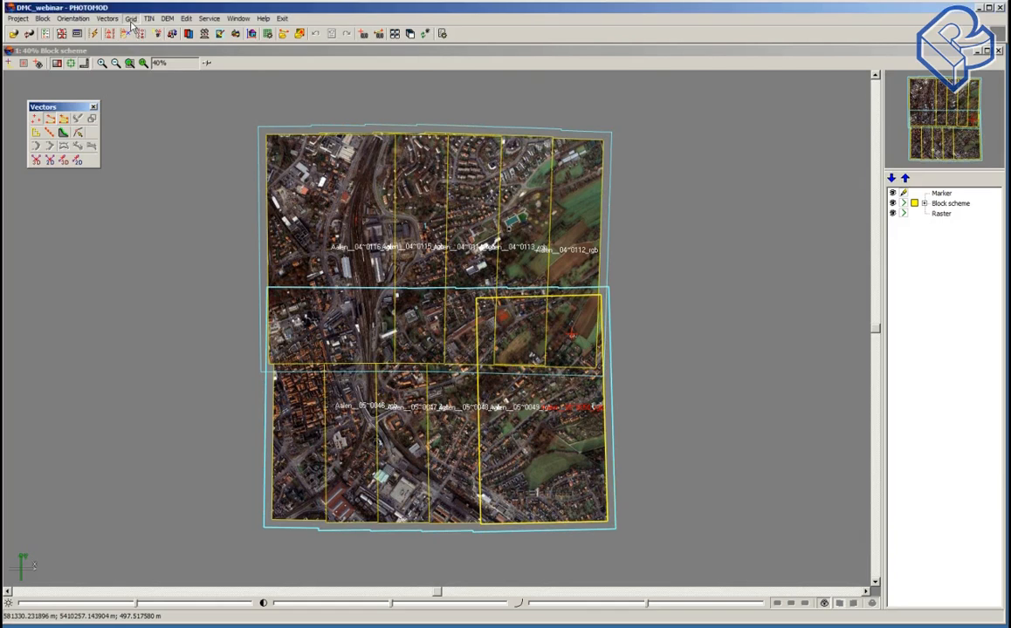
left_click(130, 19)
left_click(139, 36)
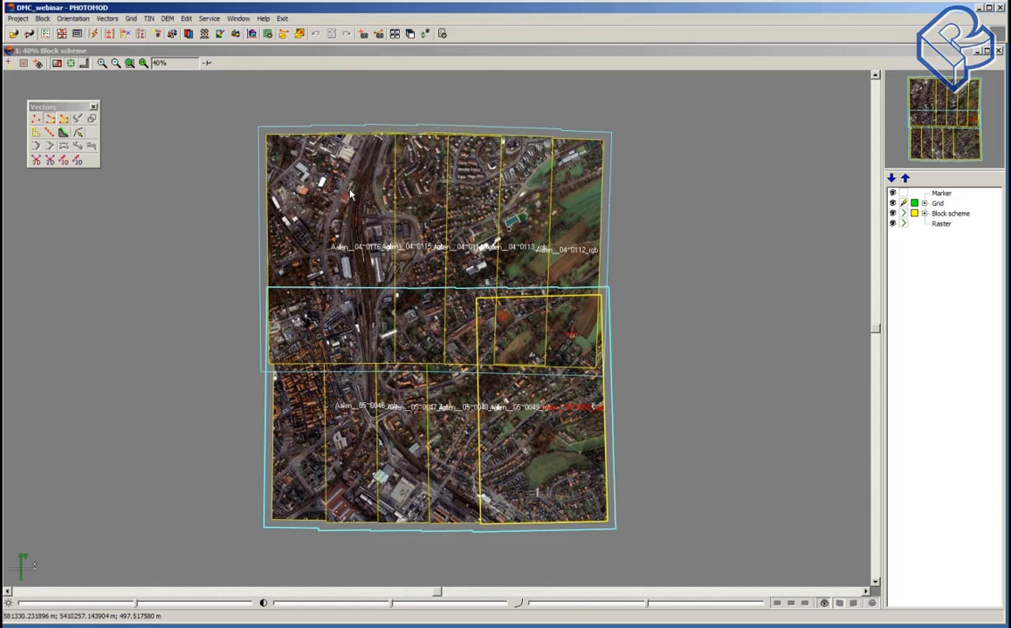
left_click_drag(330, 166, 526, 447)
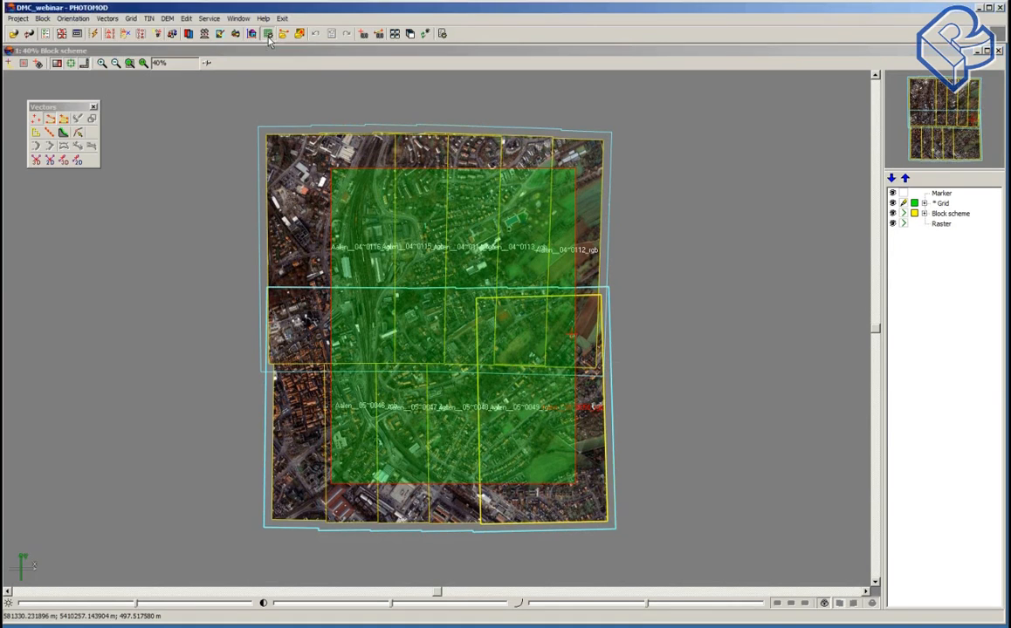
Step: Review the grid's X and Y steps, rotation and Z level in its properties and accept them
left_click(268, 34)
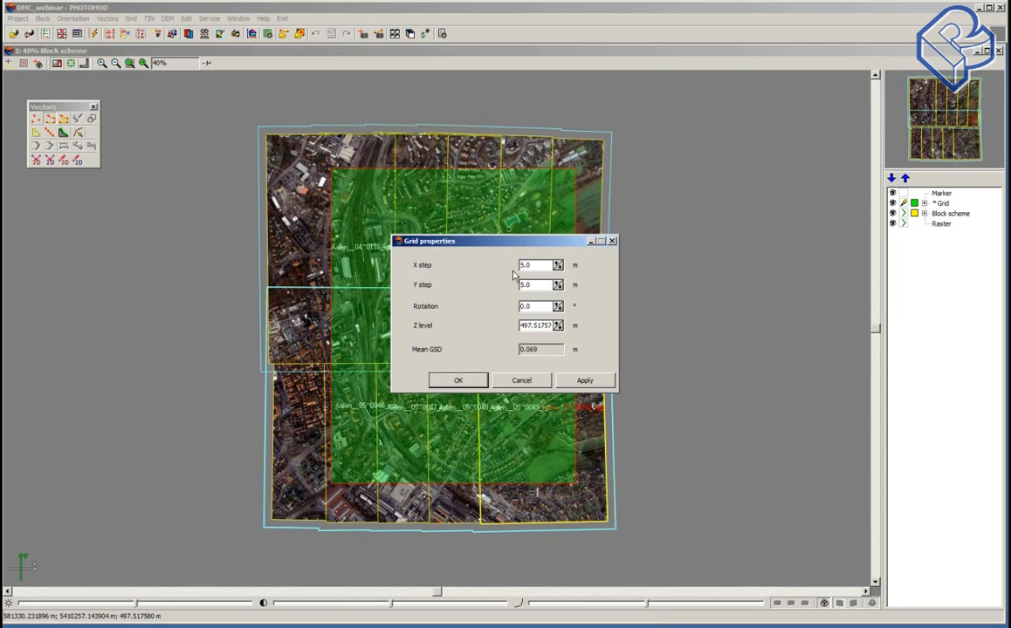
left_click_drag(479, 244, 422, 299)
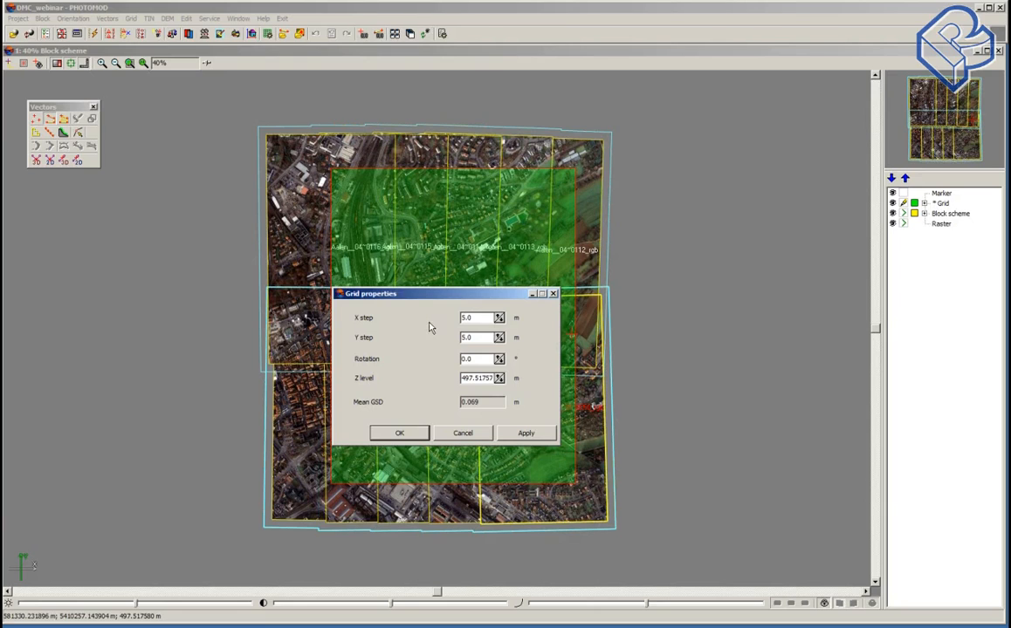
left_click(414, 440)
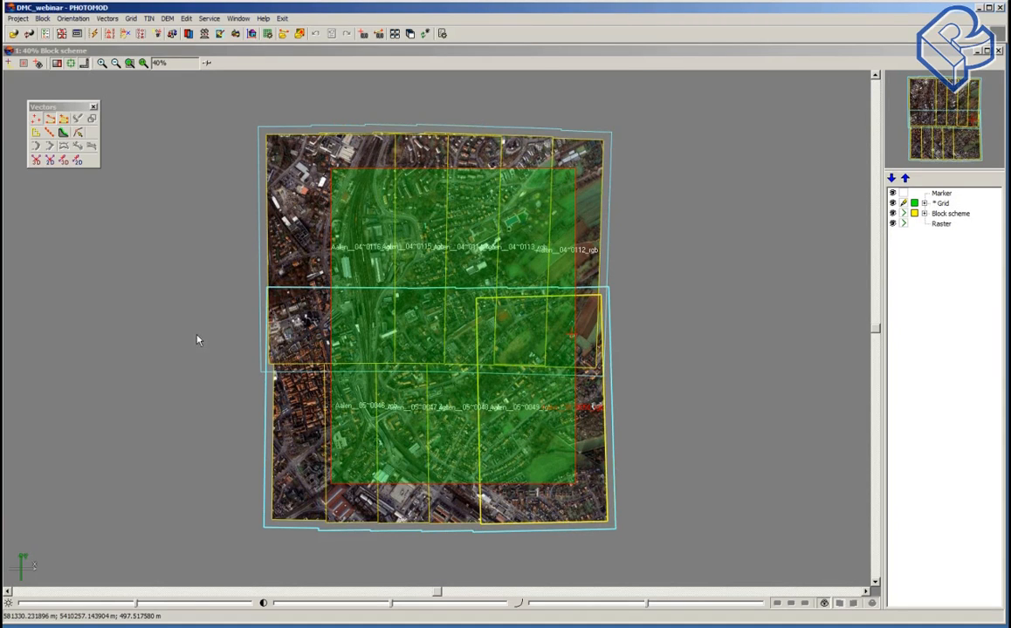
Step: Open the automatic point computation settings for the block and choose the Rural area correlator preset
left_click(106, 18)
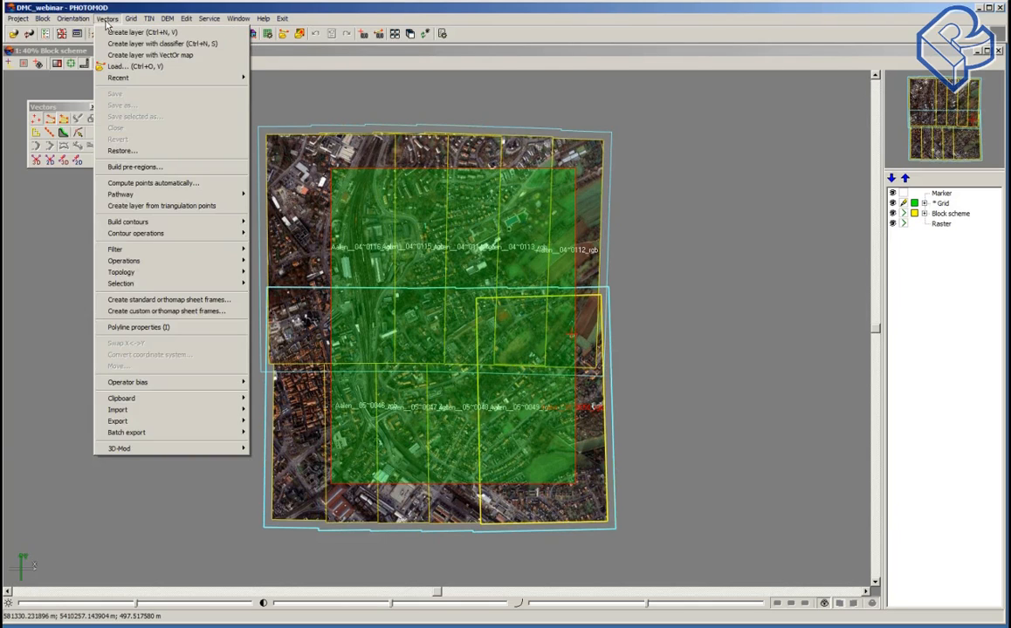
left_click(143, 183)
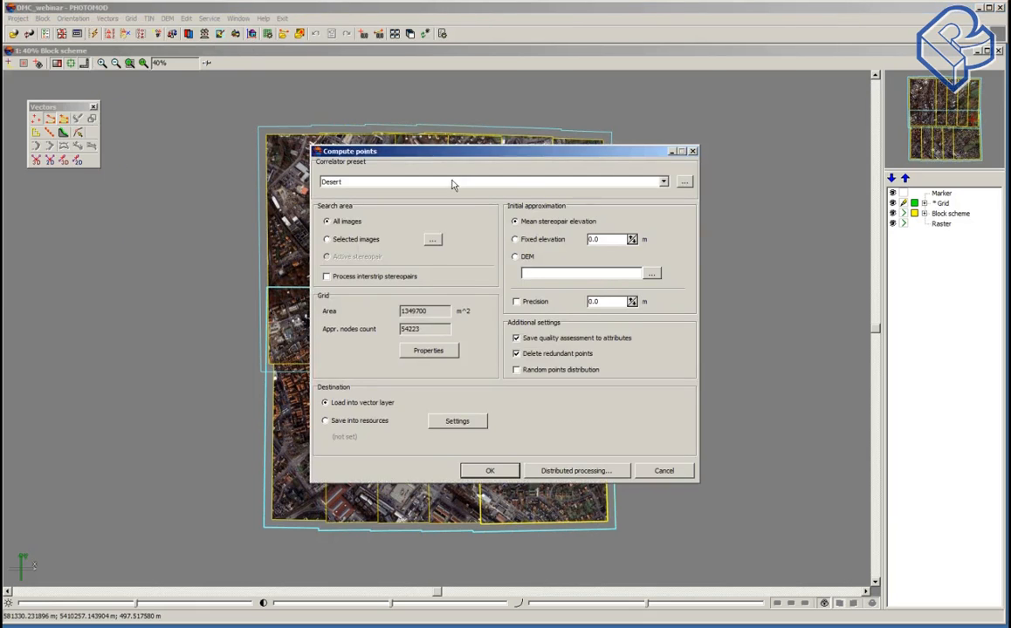
left_click_drag(451, 160, 403, 148)
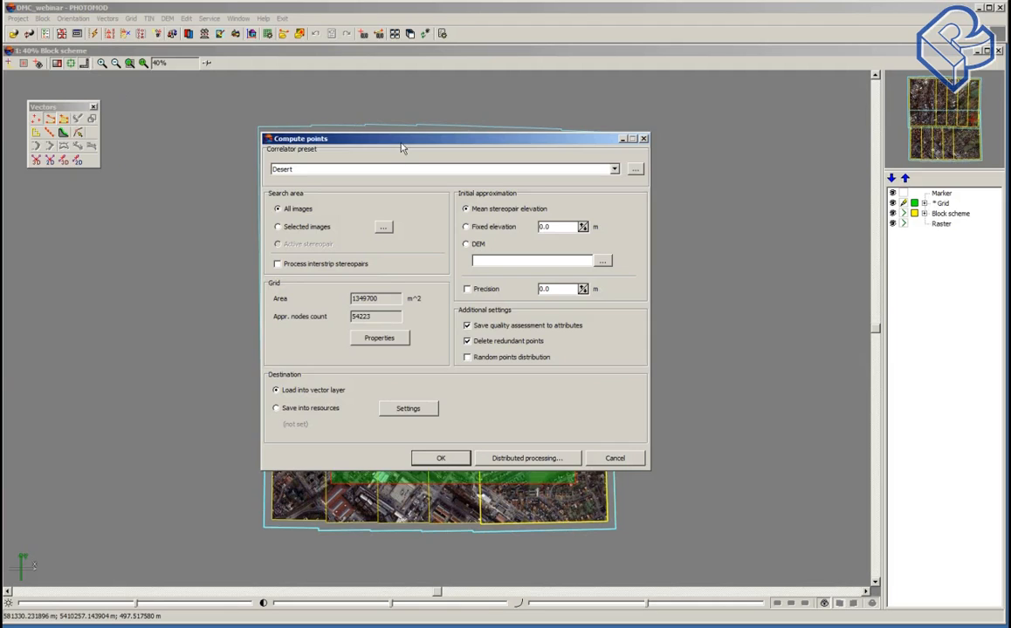
left_click(615, 170)
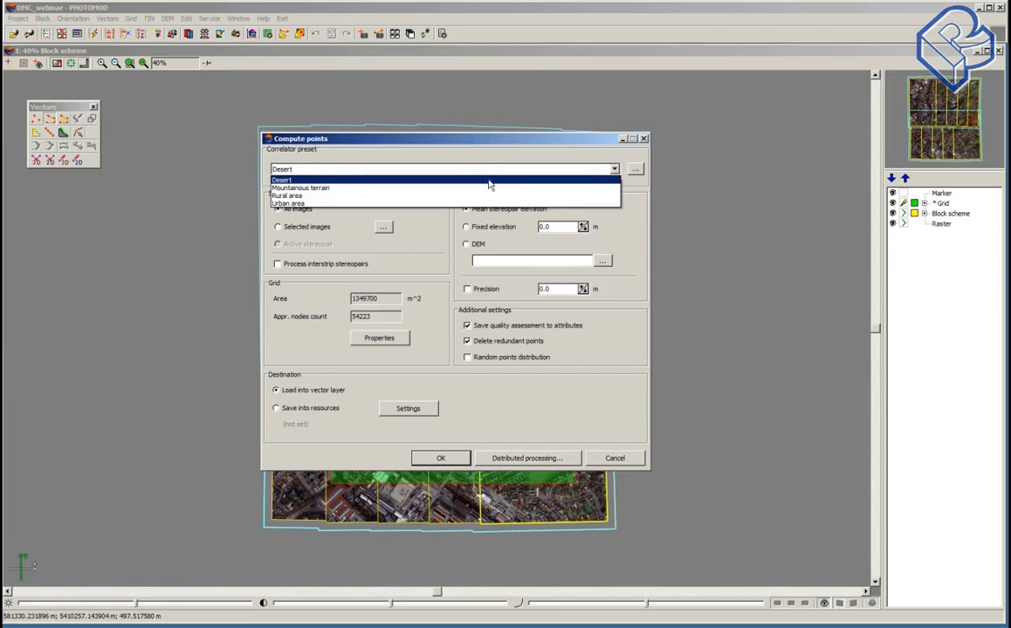
left_click(439, 128)
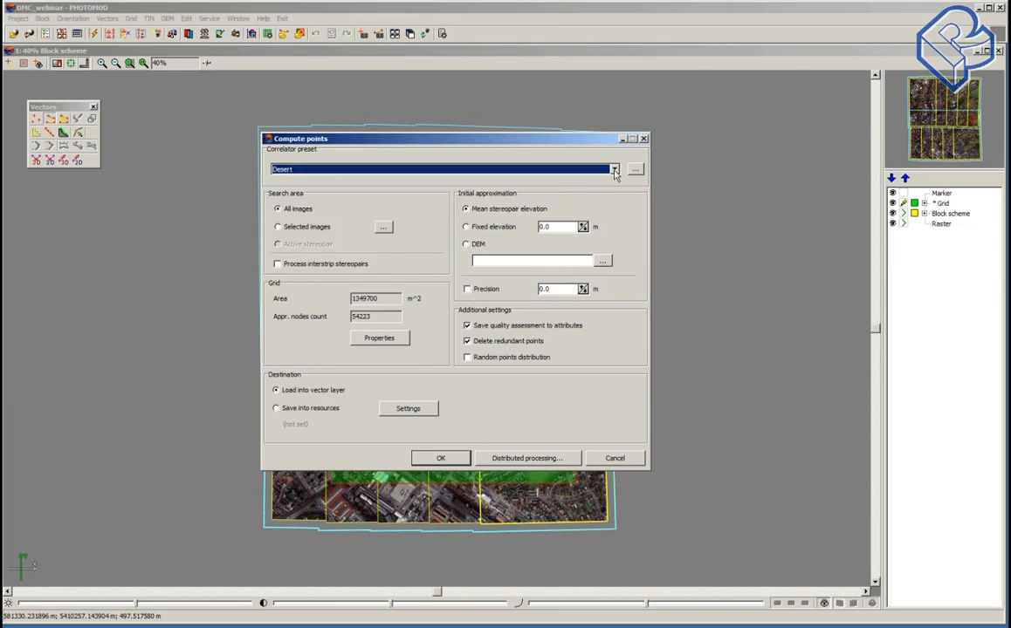
left_click(555, 168)
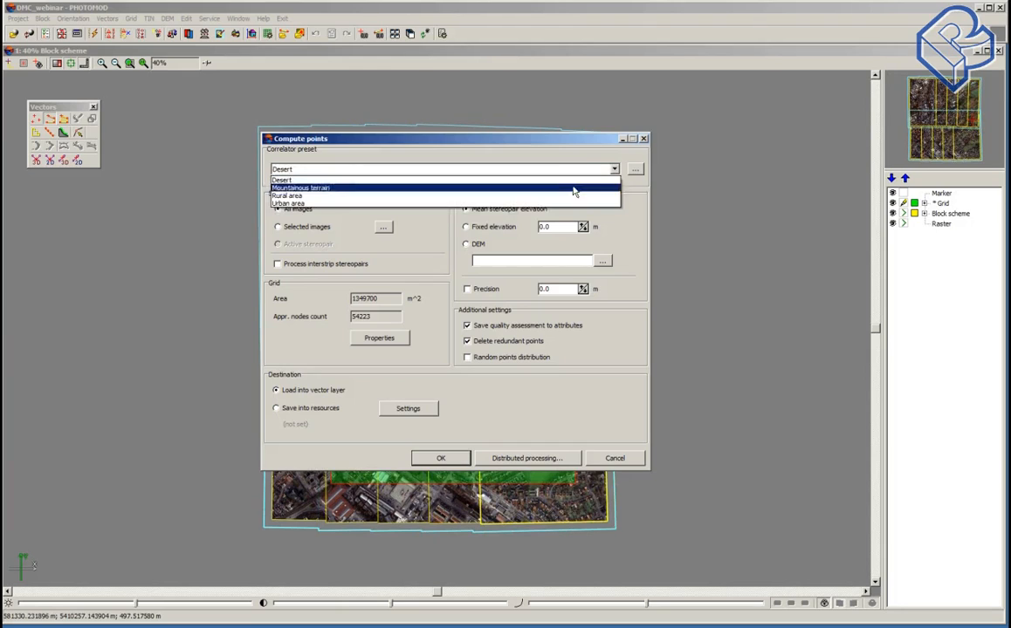
left_click(415, 199)
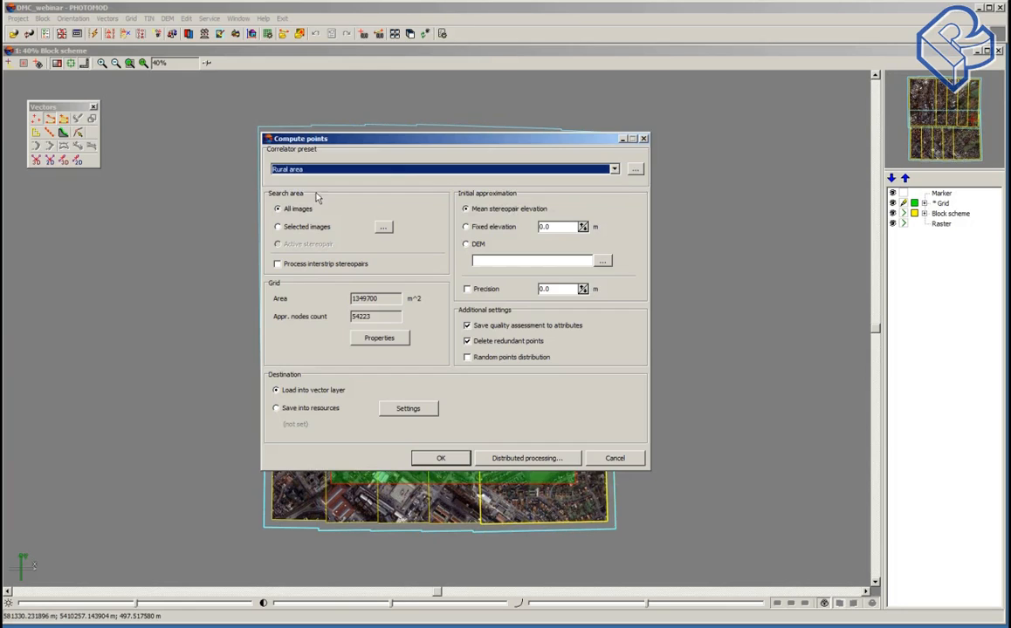
Step: Examine the available correlator presets and the pass parameters of the Desert preset, leaving the preset manager without edits
left_click(614, 171)
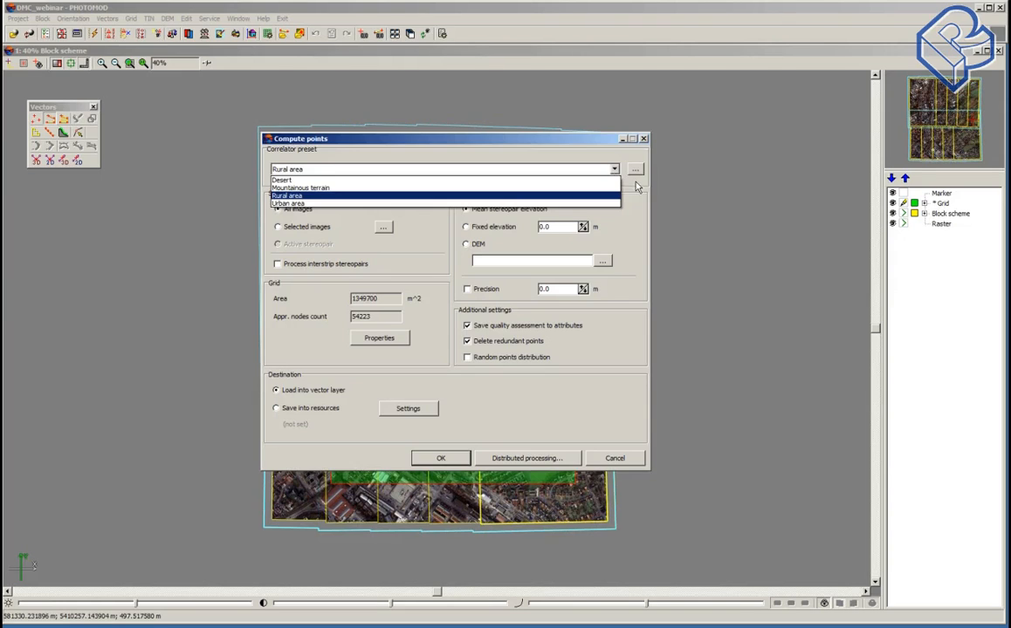
left_click(638, 174)
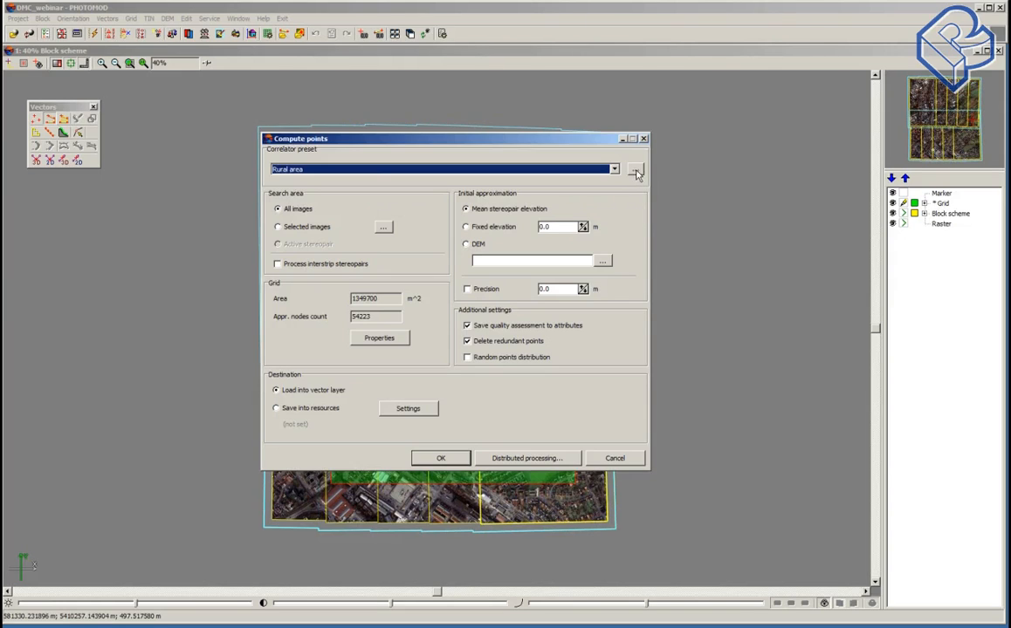
left_click(636, 172)
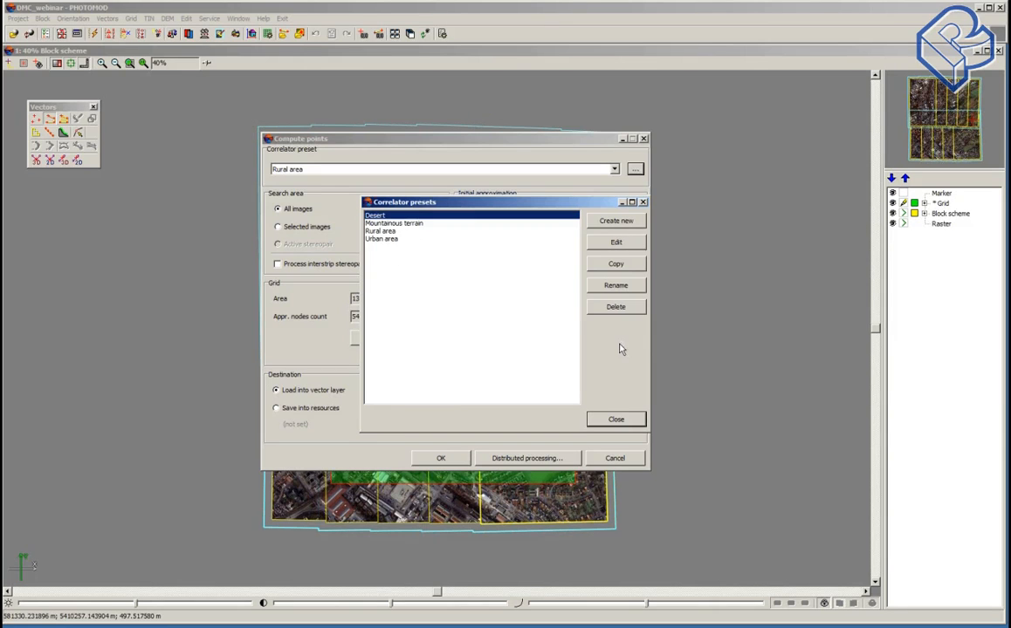
left_click(621, 246)
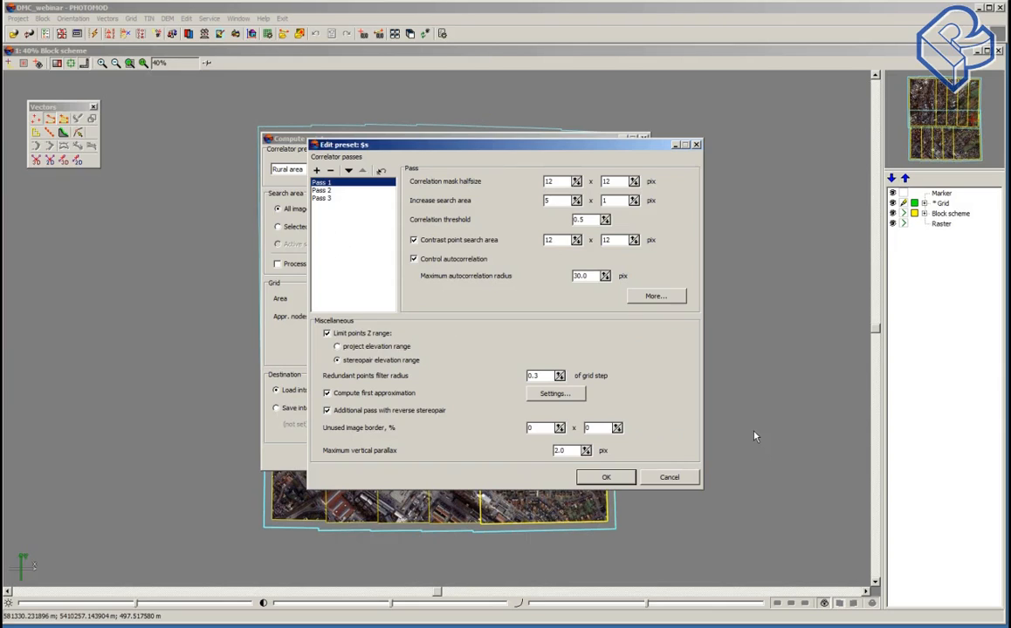
left_click(668, 477)
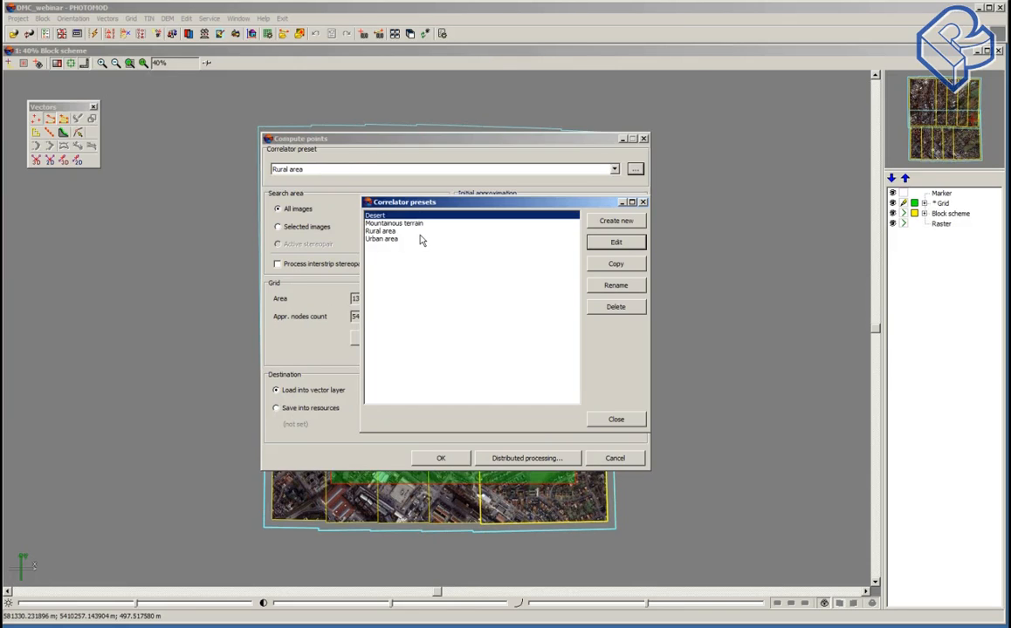
left_click(622, 424)
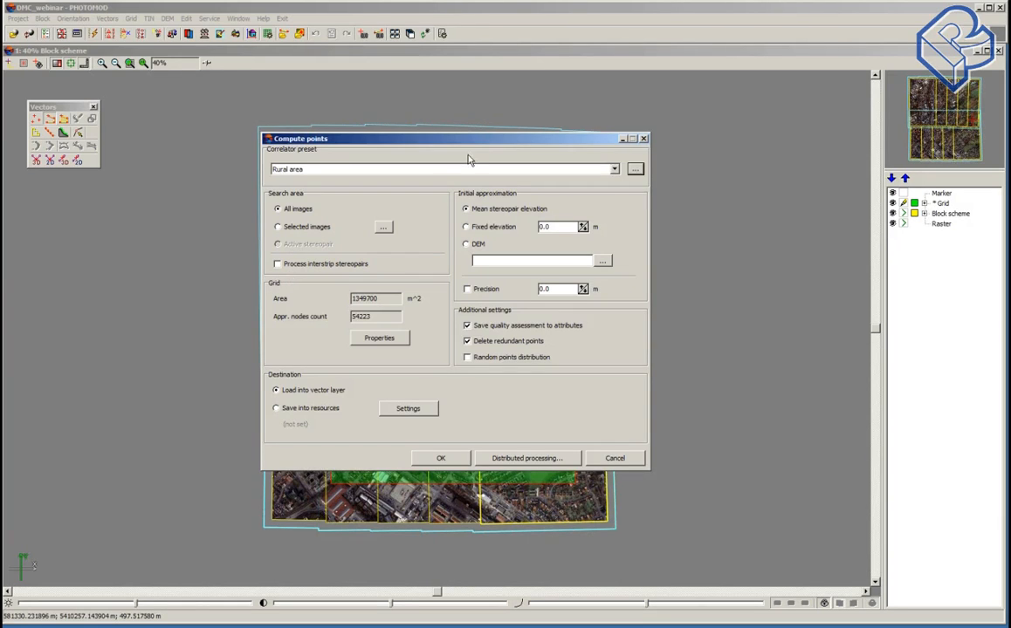
Step: Enable the Precision option, inspect the settings for saving points into resources, and cancel the point computation
left_click_drag(446, 141, 712, 96)
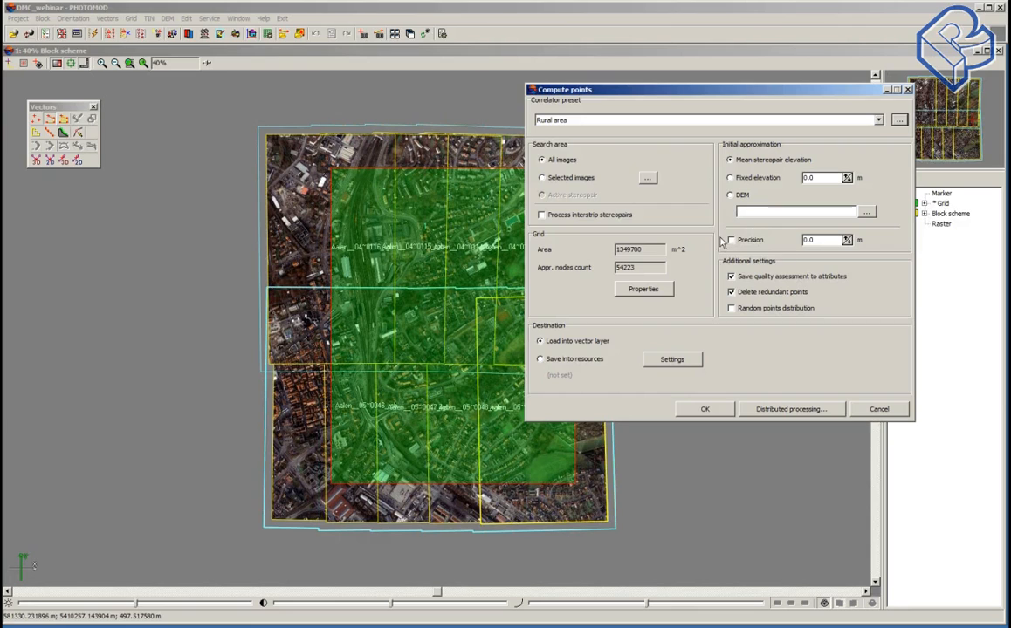
left_click(731, 240)
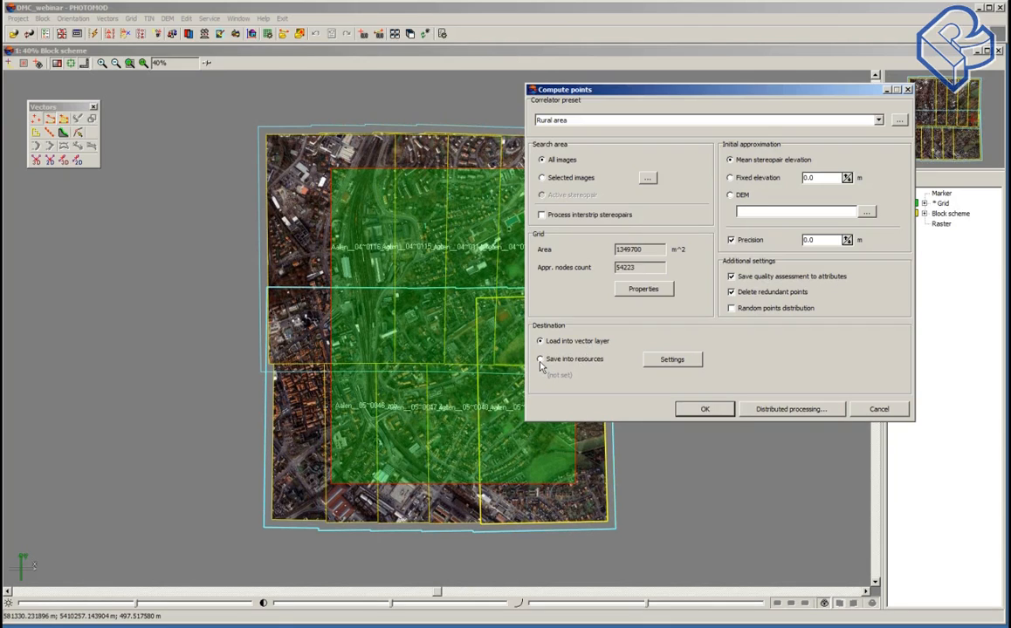
left_click(572, 360)
left_click(680, 364)
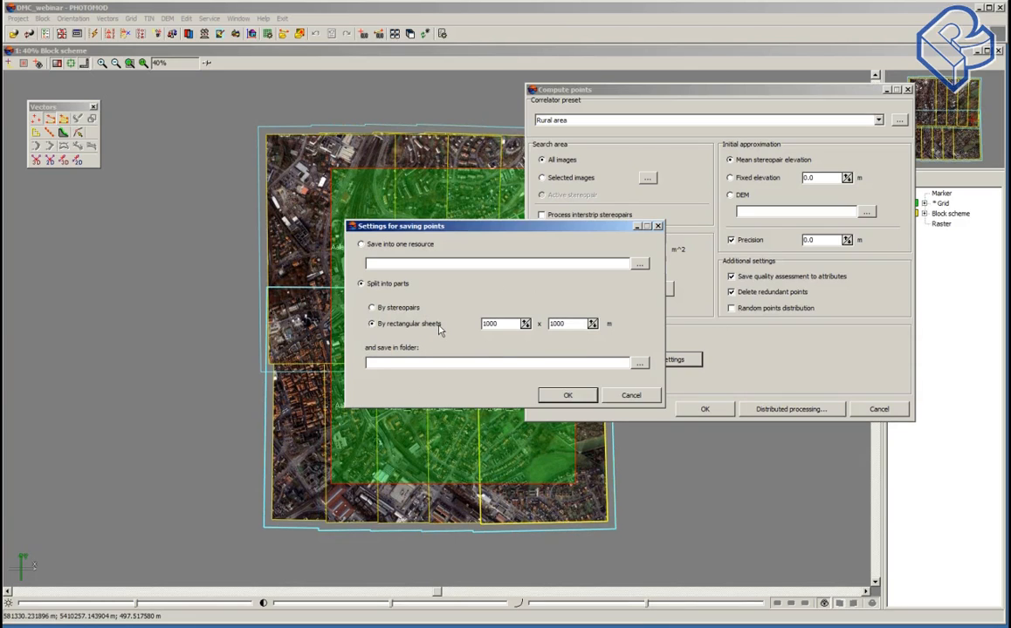
left_click(632, 396)
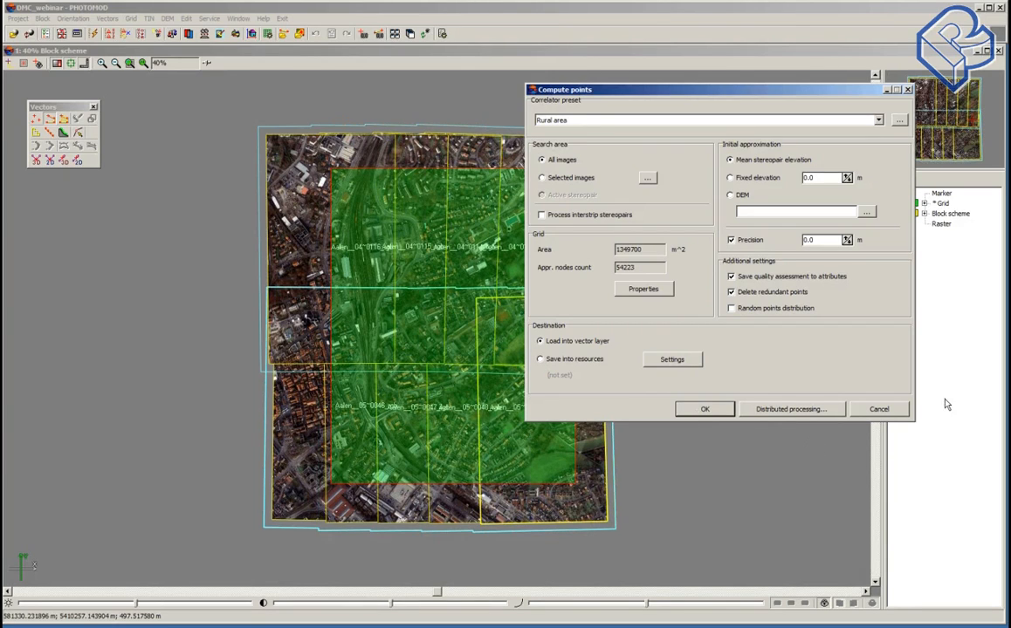
left_click(885, 415)
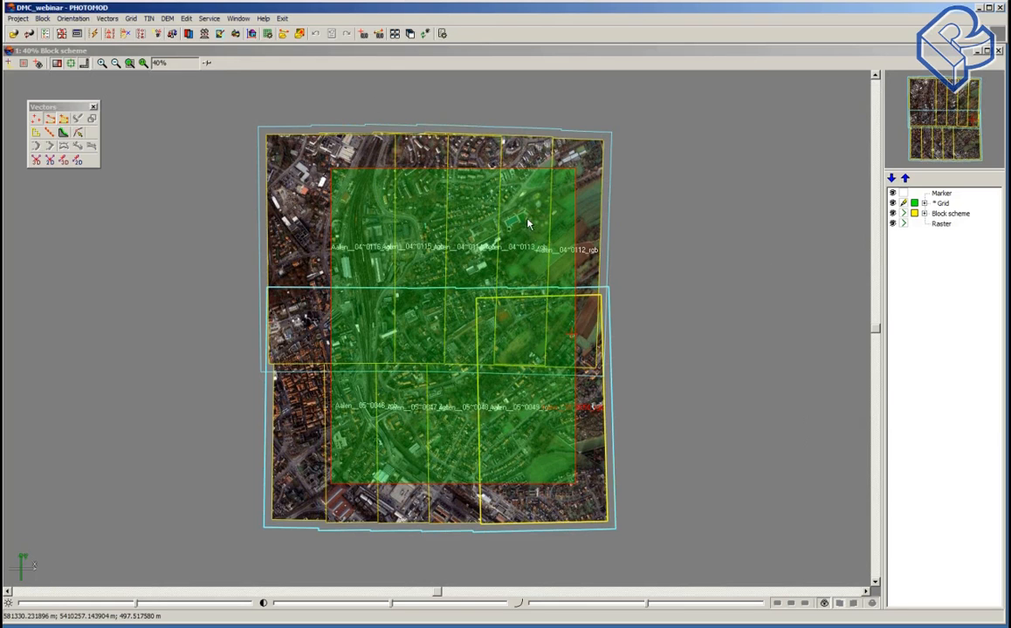
Step: Open stereopair Aalen__04~0113_rgb-Aalen__04~0112_rgb and redraw the grid at about 219,000 m² inside the stereopair's overlap area
left_click(481, 144)
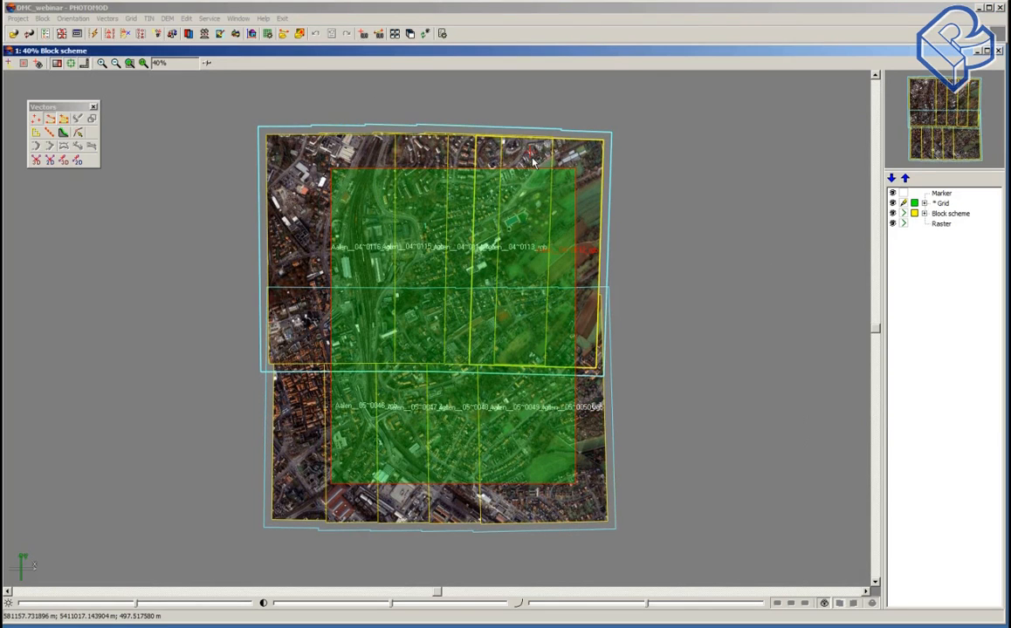
left_click(187, 34)
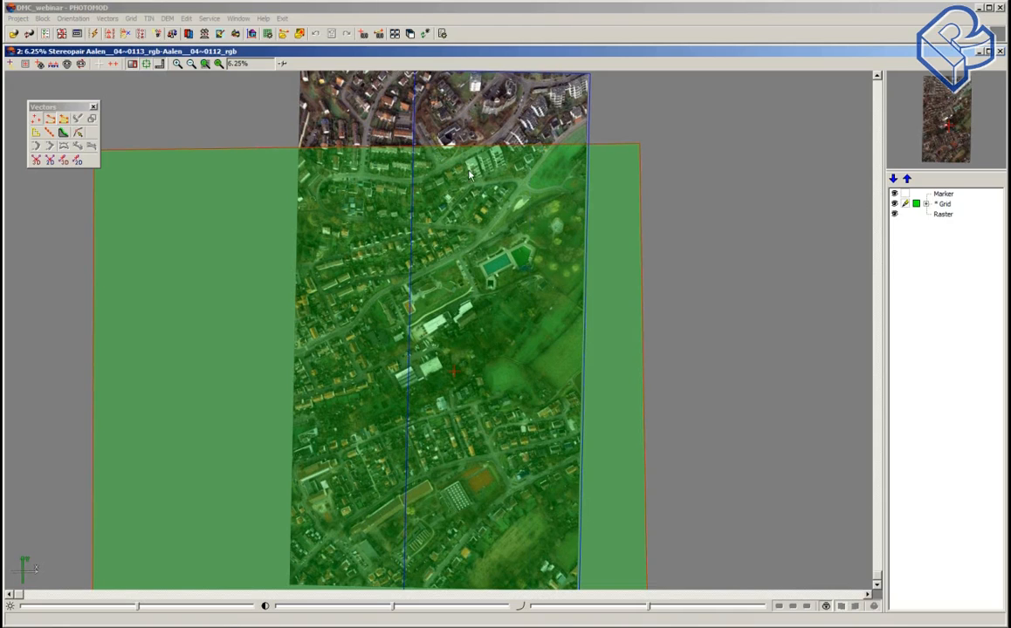
scroll(466, 175, "down", 1)
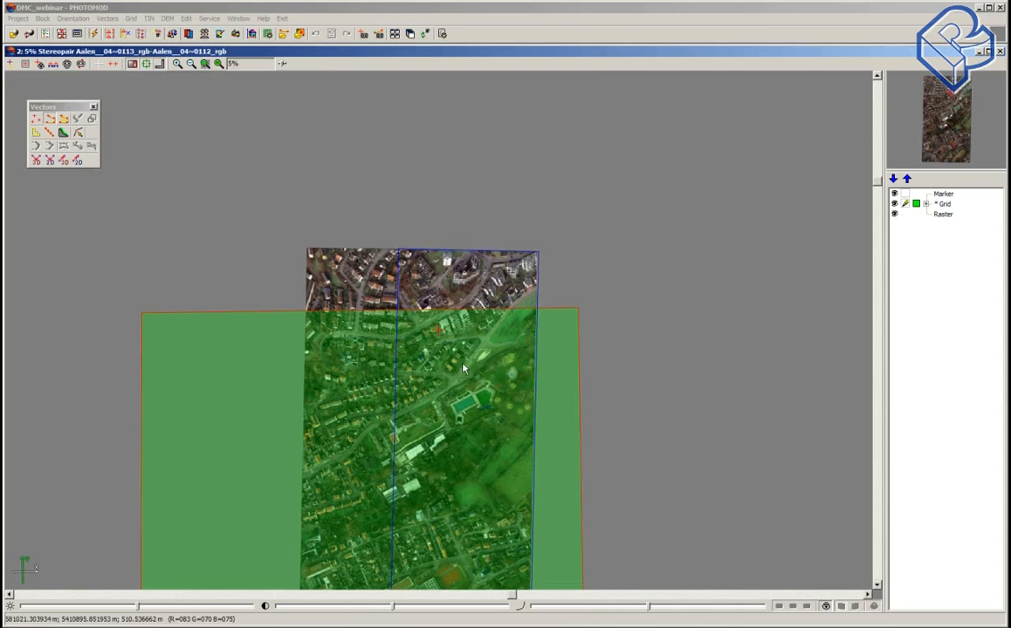
middle_click_drag(447, 397, 454, 274)
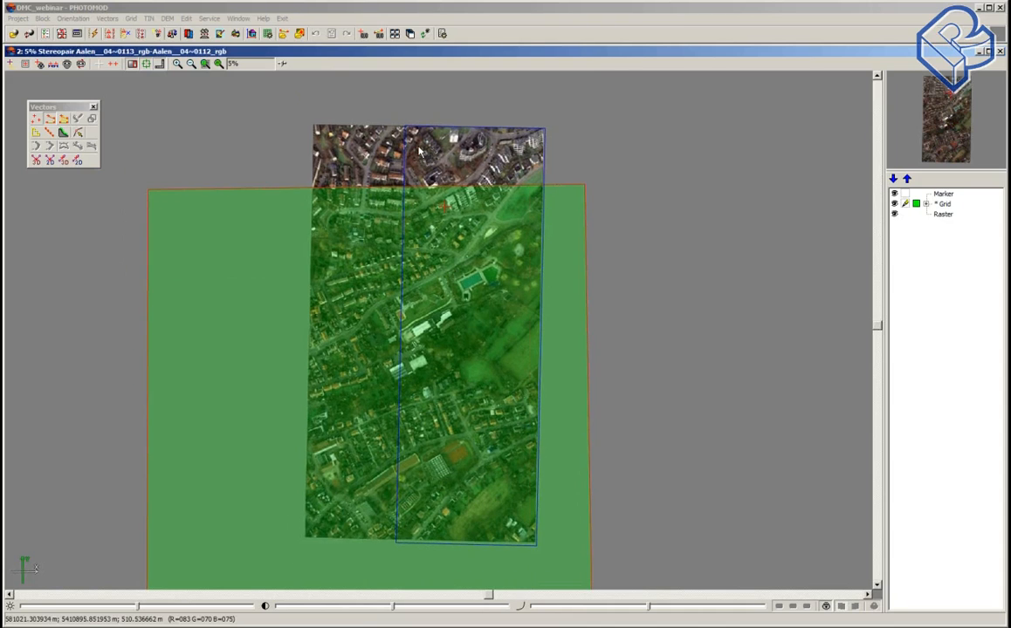
left_click_drag(417, 144, 528, 525)
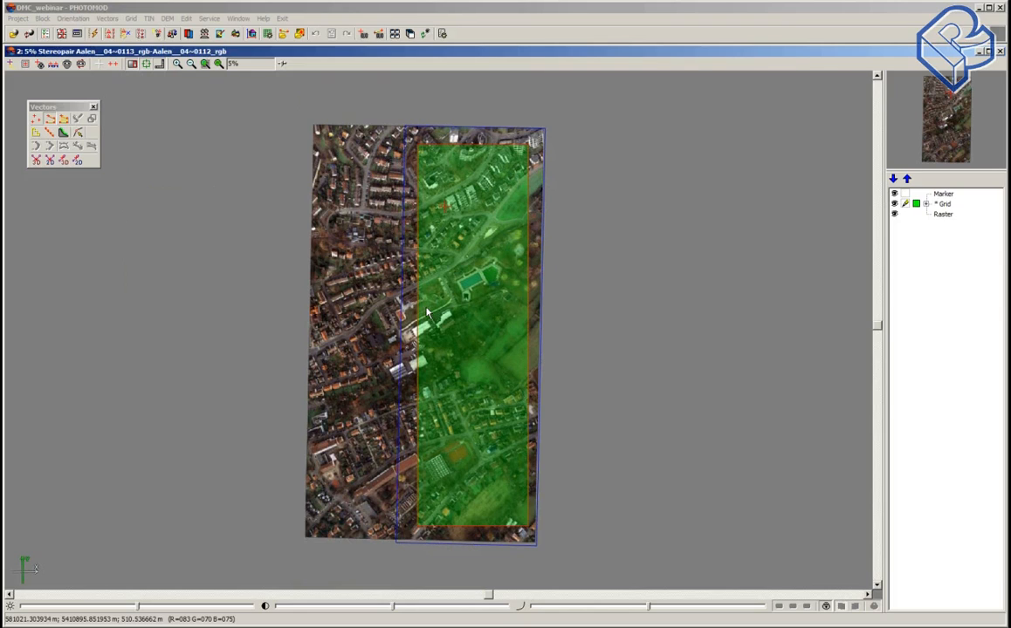
Step: Compute points automatically for the active stereopair with the Rural area correlator preset, loading them into a vector layer, and hide the Grid layer
left_click(106, 18)
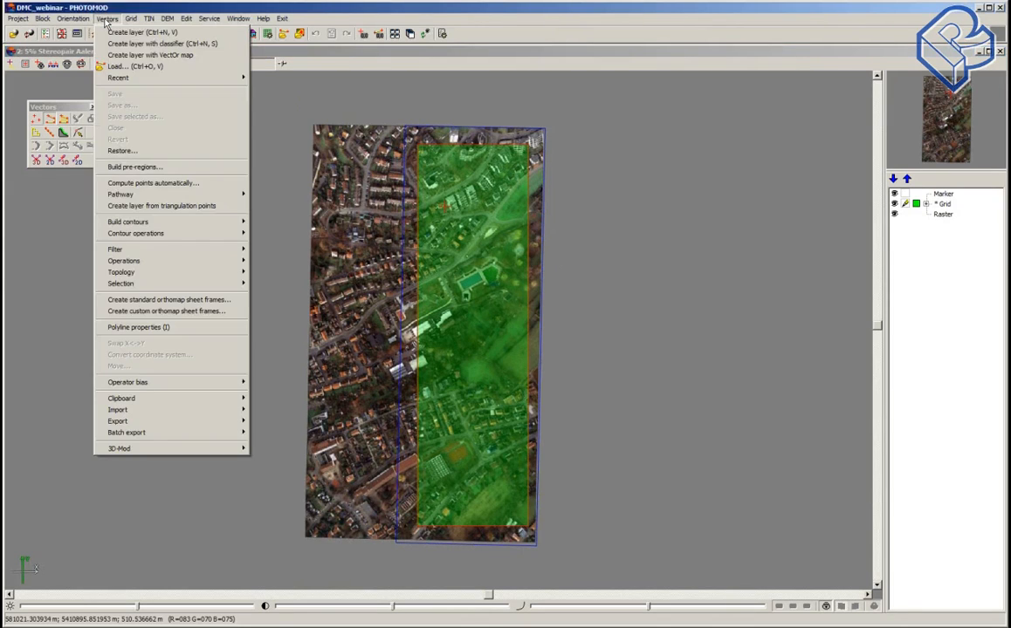
left_click(138, 183)
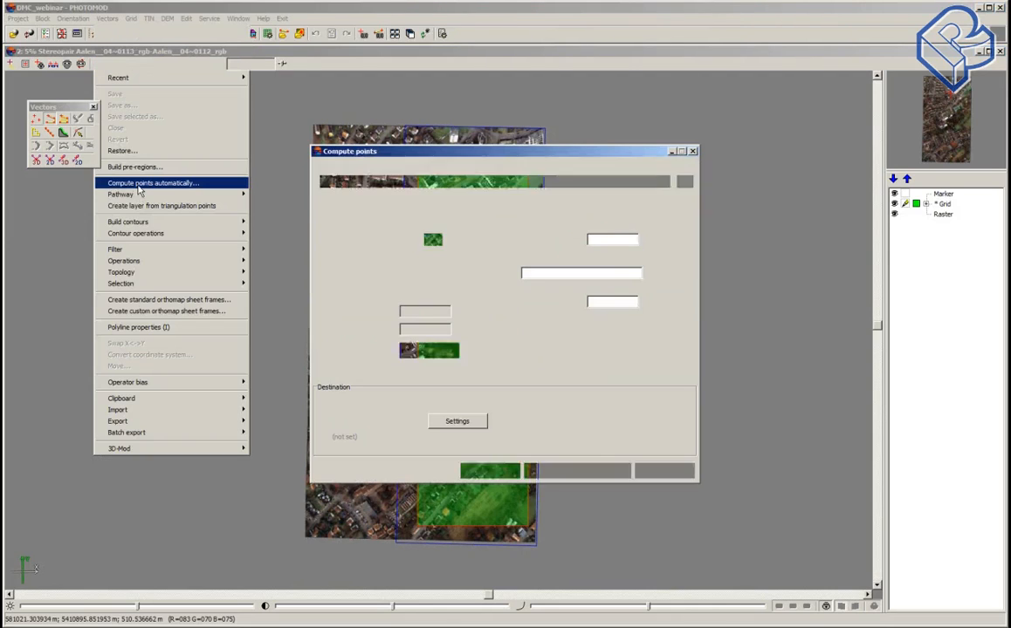
left_click(662, 181)
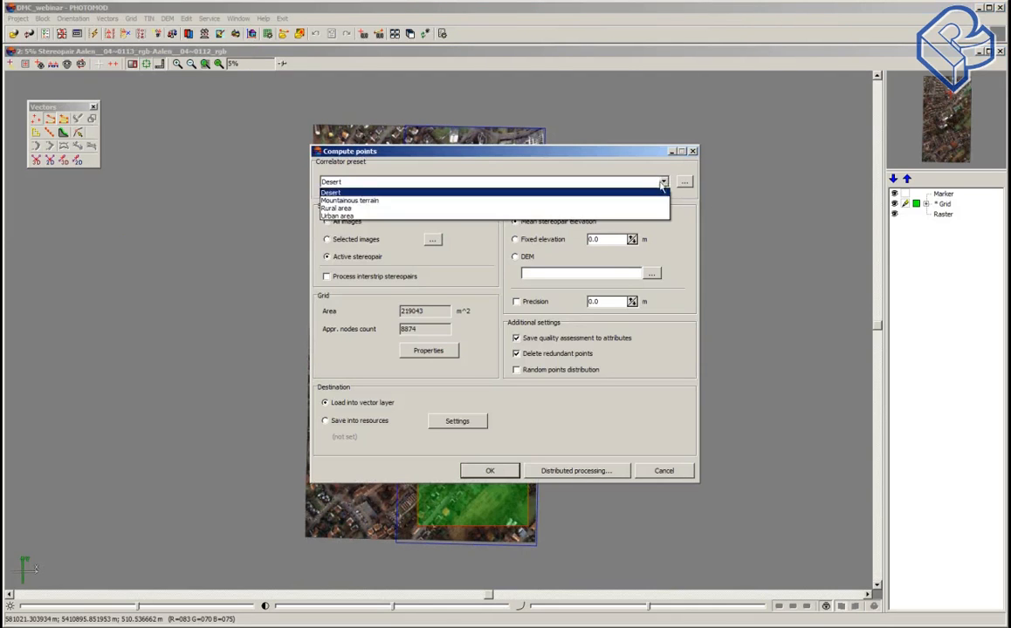
left_click(327, 208)
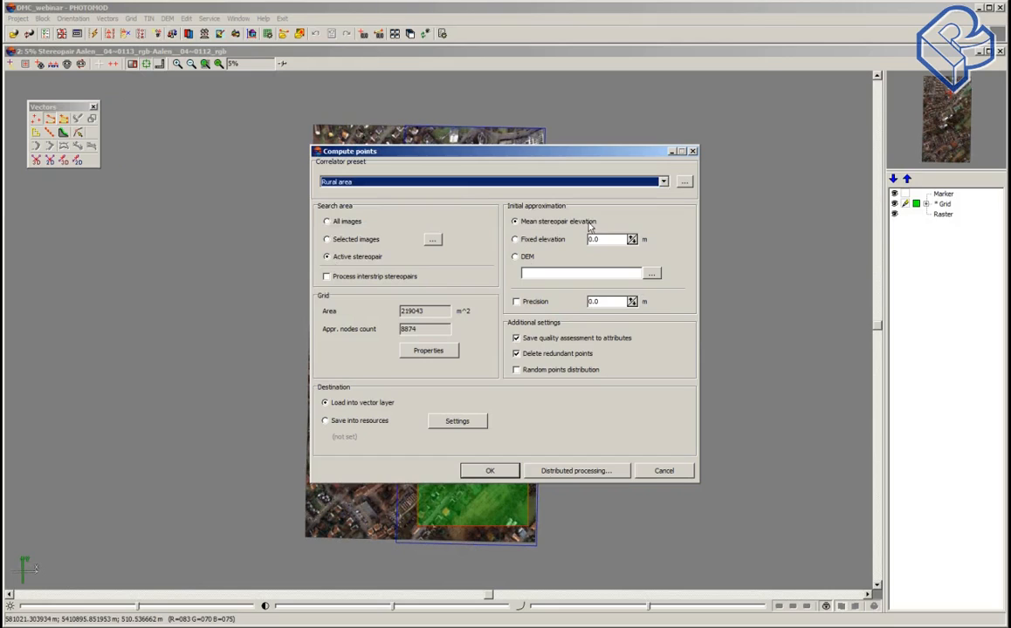
left_click(483, 473)
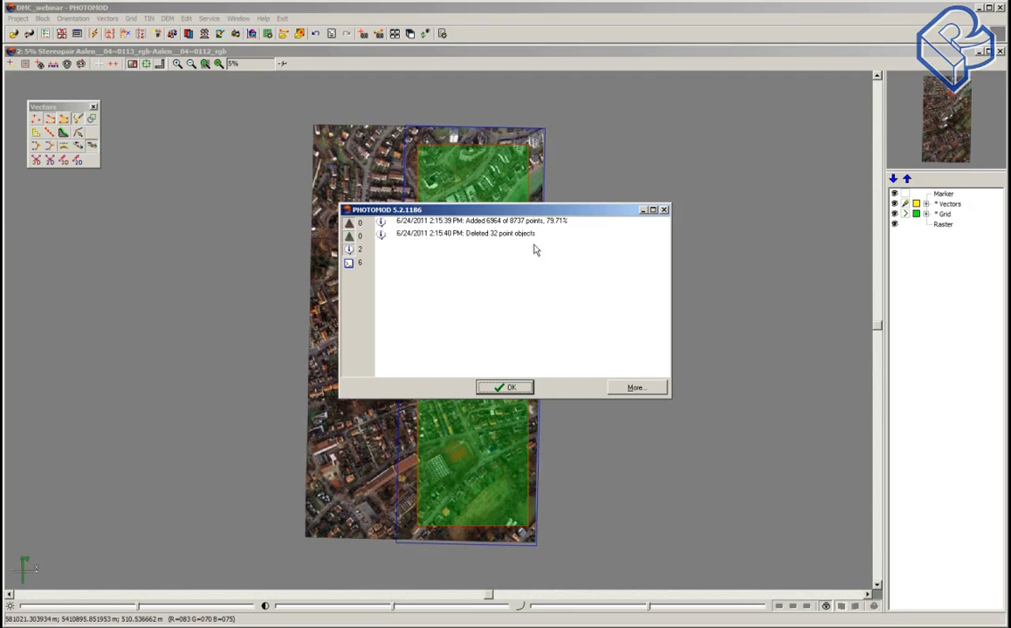
left_click(509, 388)
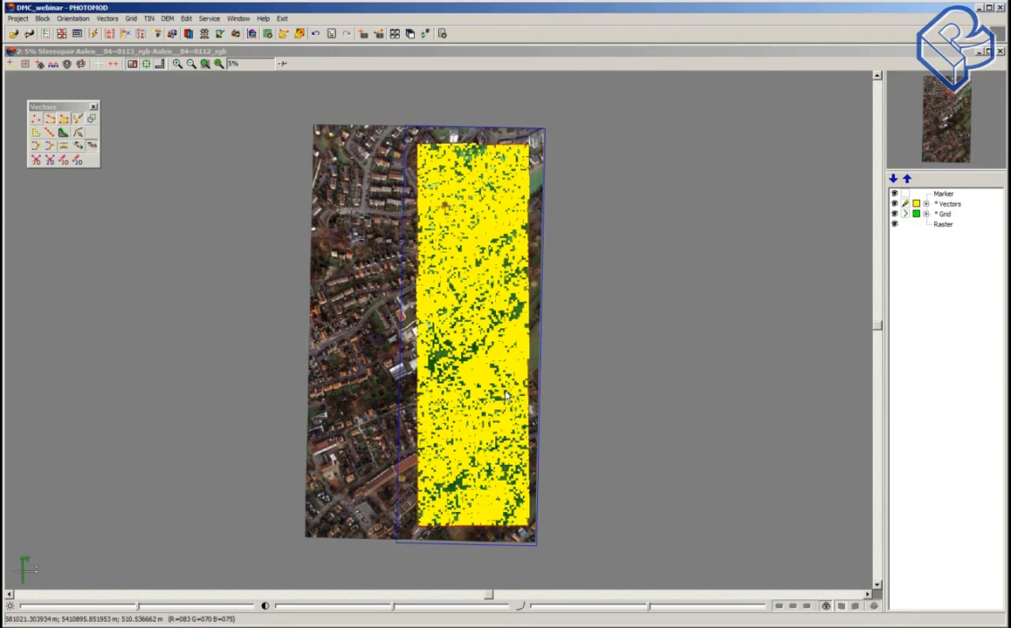
left_click(894, 221)
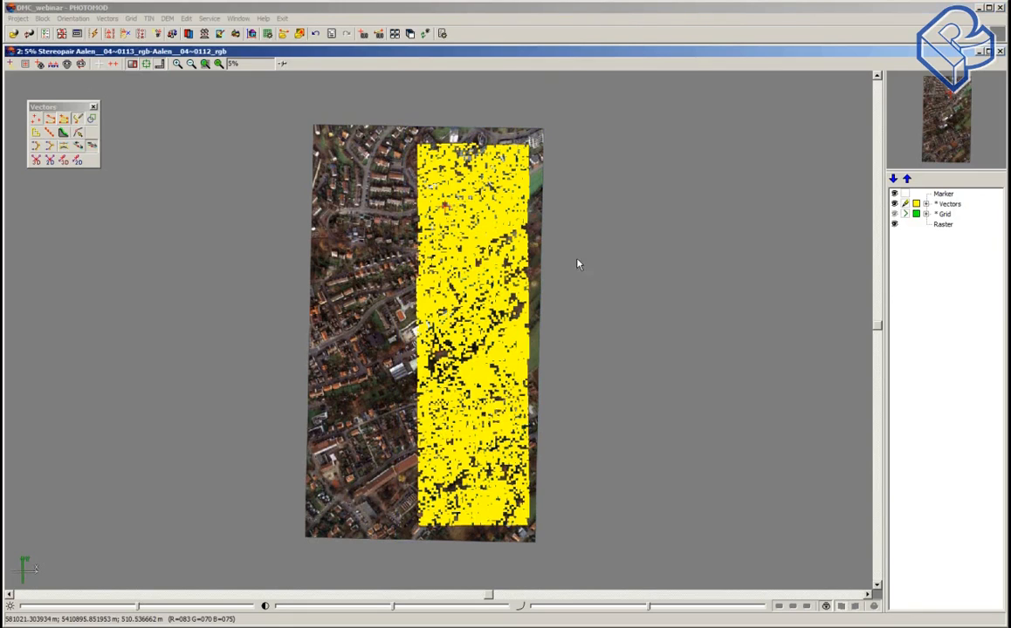
Step: Examine the computed points in anaglyph stereo along the overlap area, and return to the normal view
left_click(67, 64)
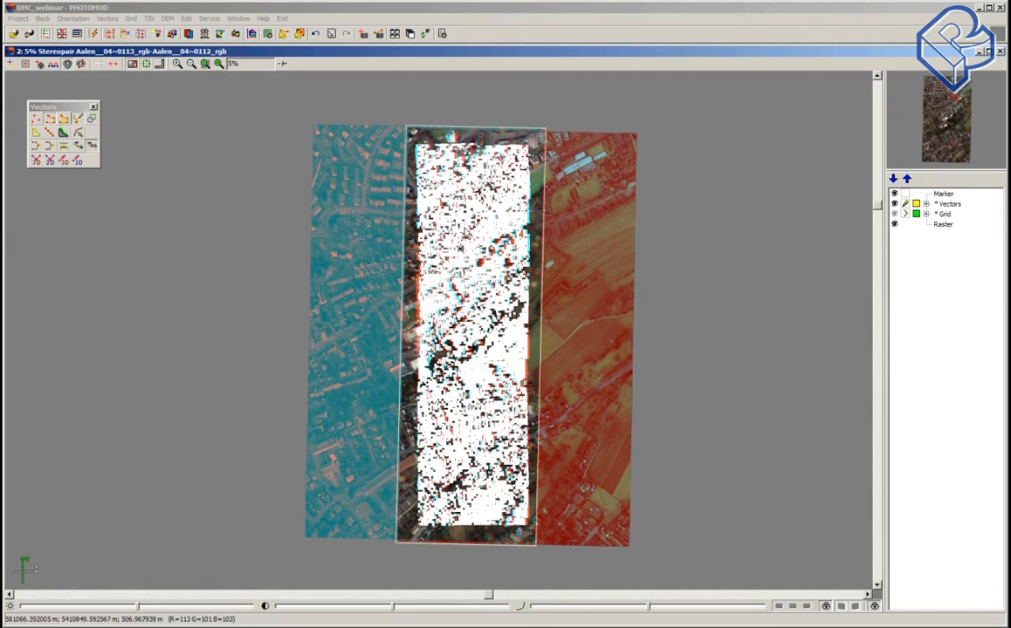
key("KP_Multiply")
key("KP_Multiply")
key("KP_Multiply")
key("KP_Multiply")
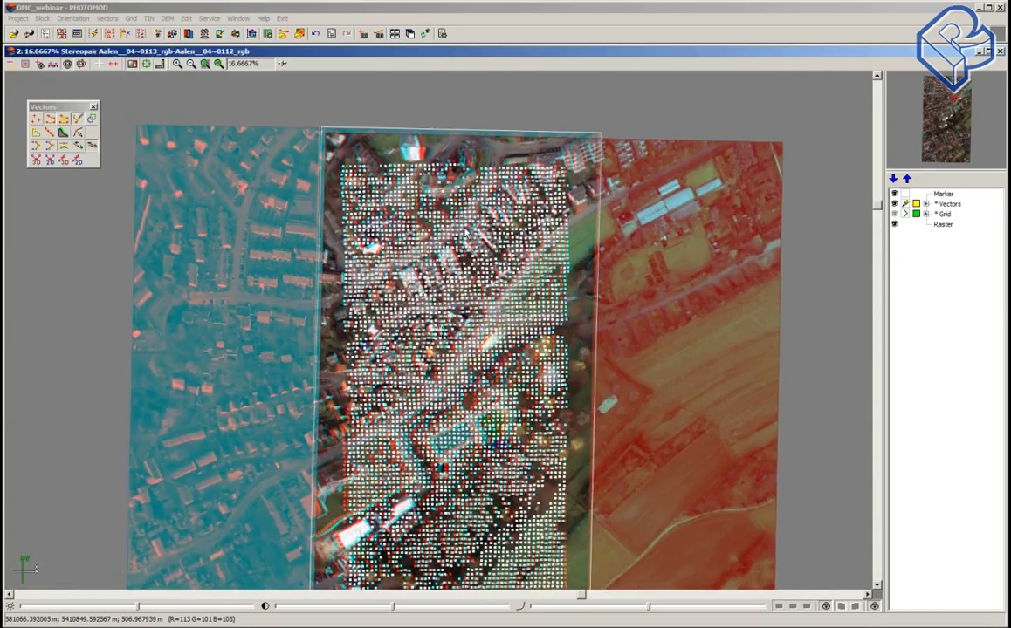
scroll(467, 233, "up", 1)
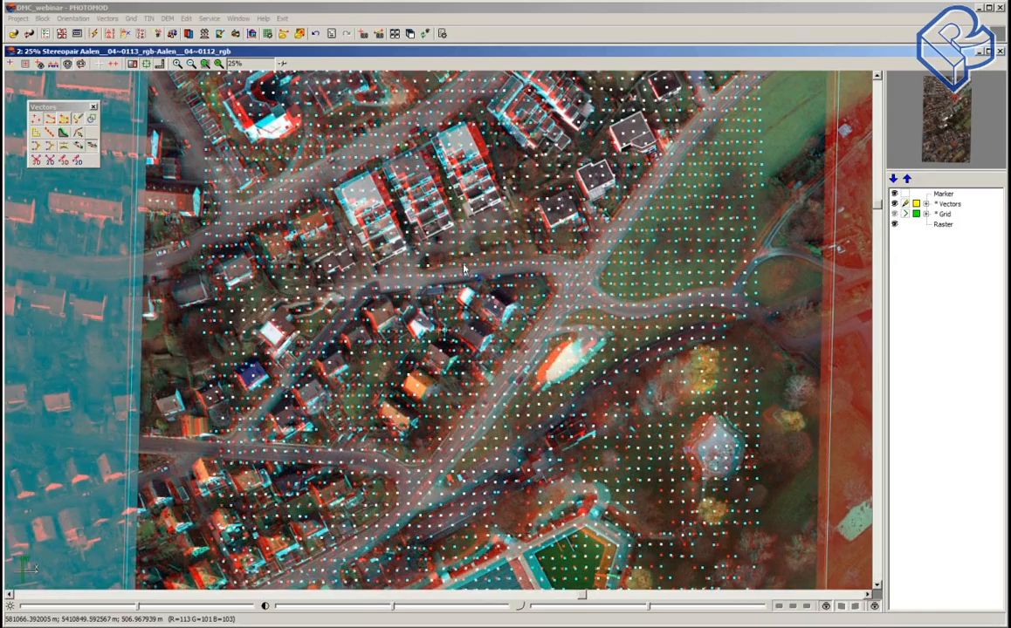
left_click_drag(523, 310, 529, 272)
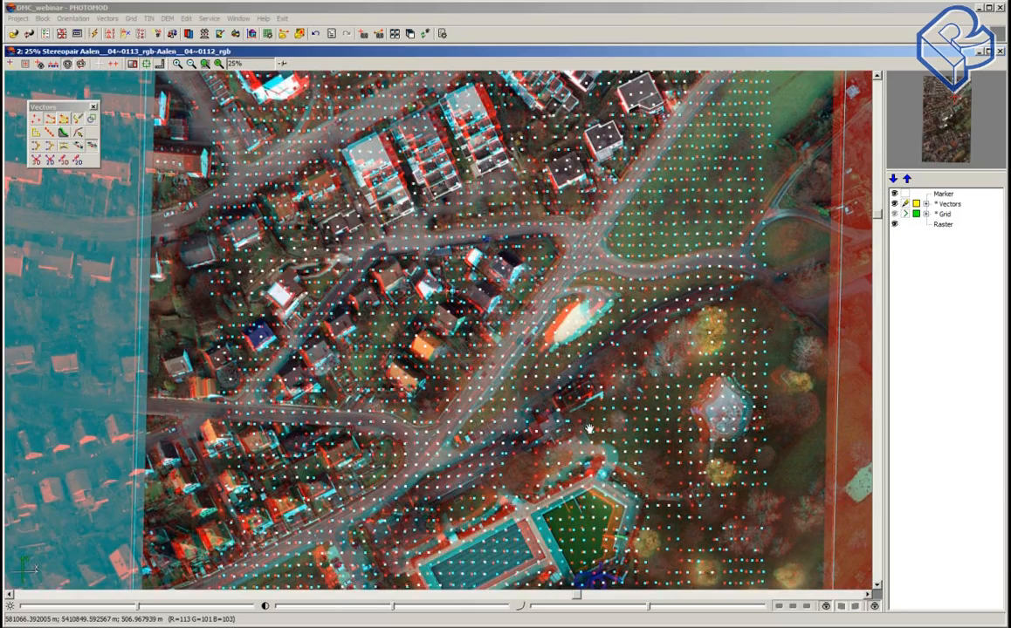
left_click_drag(593, 426, 546, 272)
left_click_drag(596, 528, 479, 382)
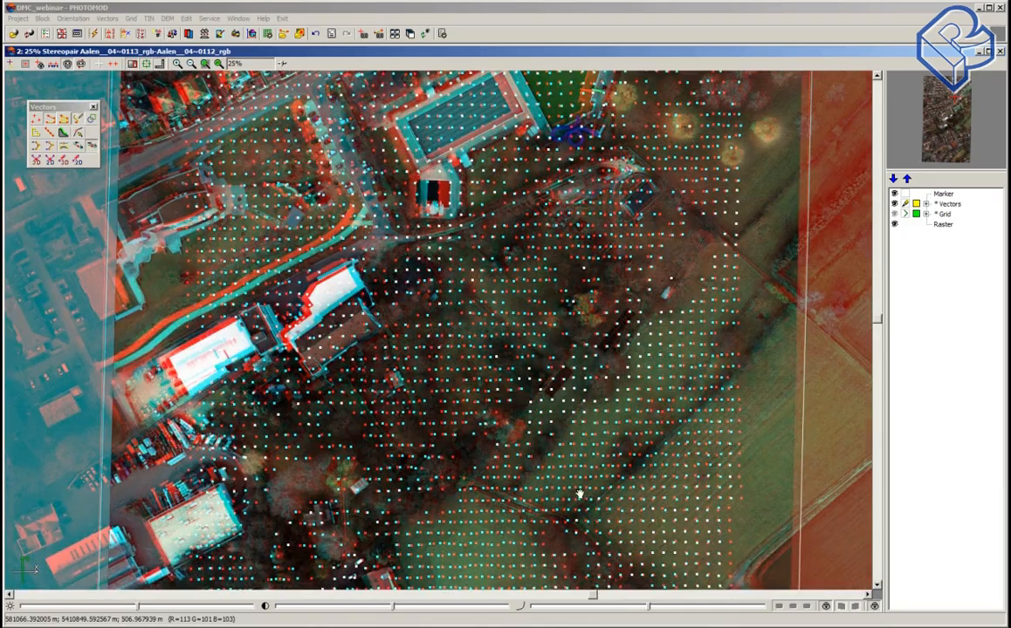
left_click_drag(581, 494, 570, 354)
left_click_drag(606, 492, 599, 342)
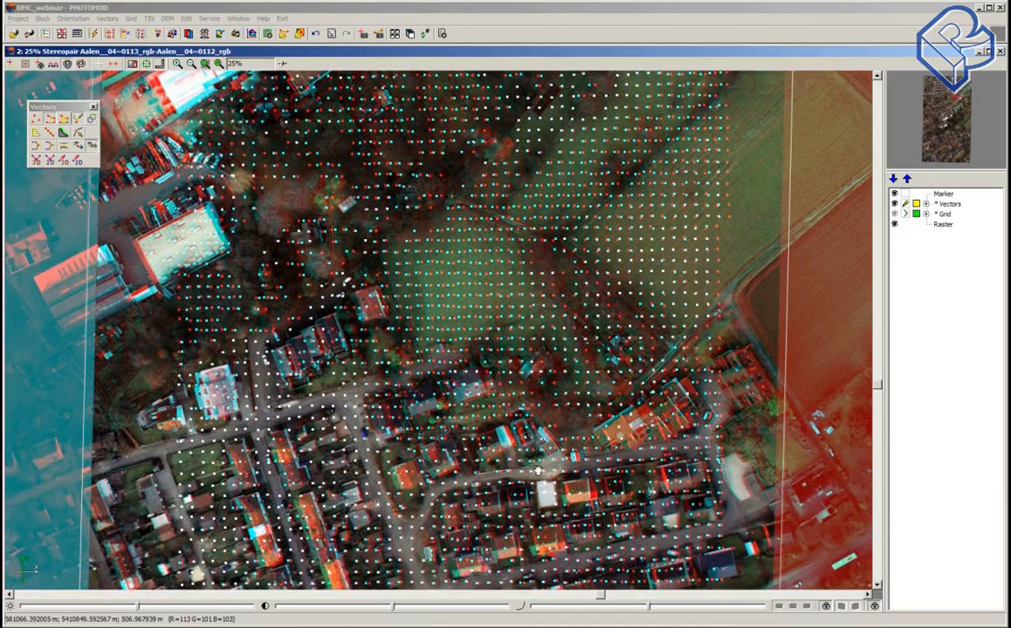
left_click_drag(519, 419, 493, 308)
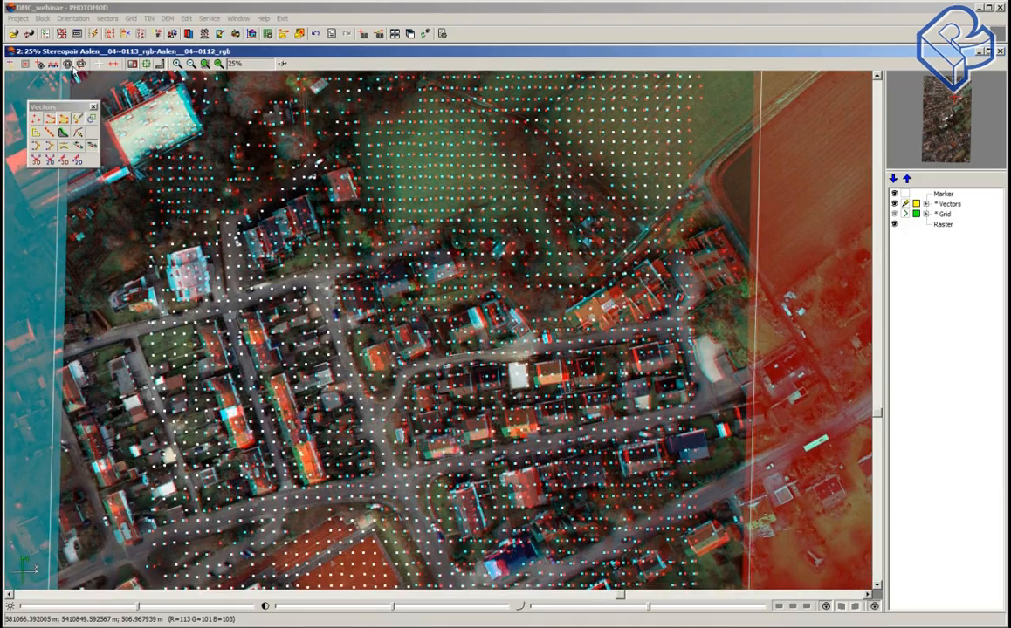
left_click(68, 66)
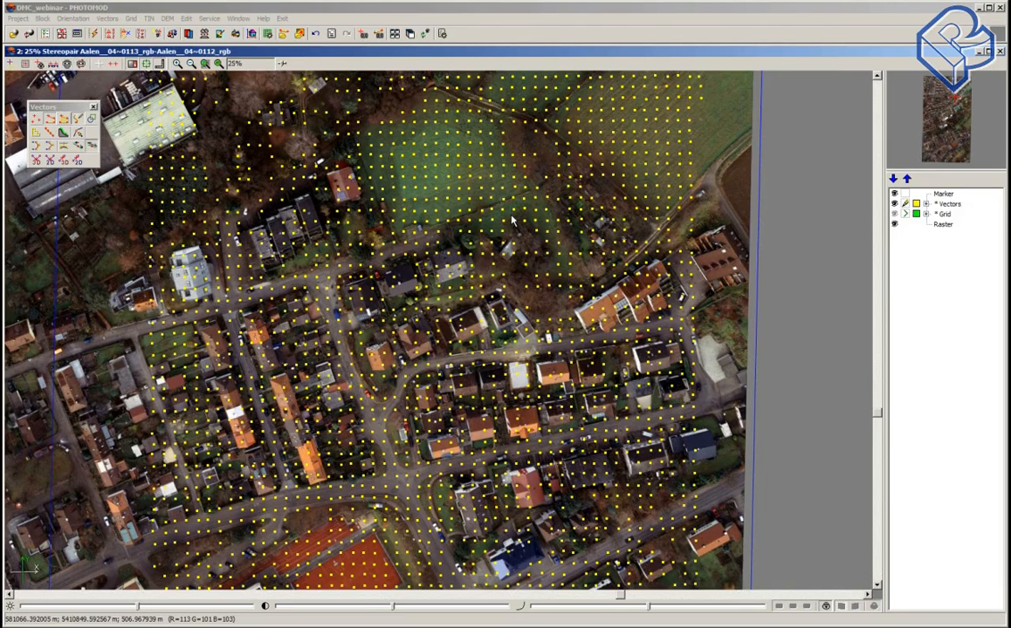
scroll(512, 221, "down", 2)
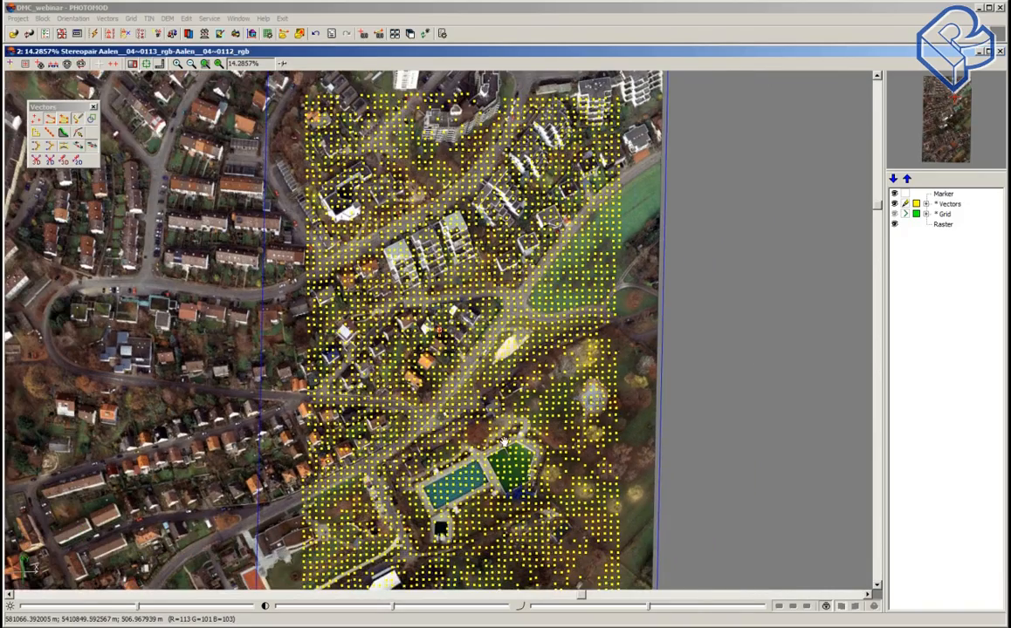
middle_click_drag(496, 435, 429, 375)
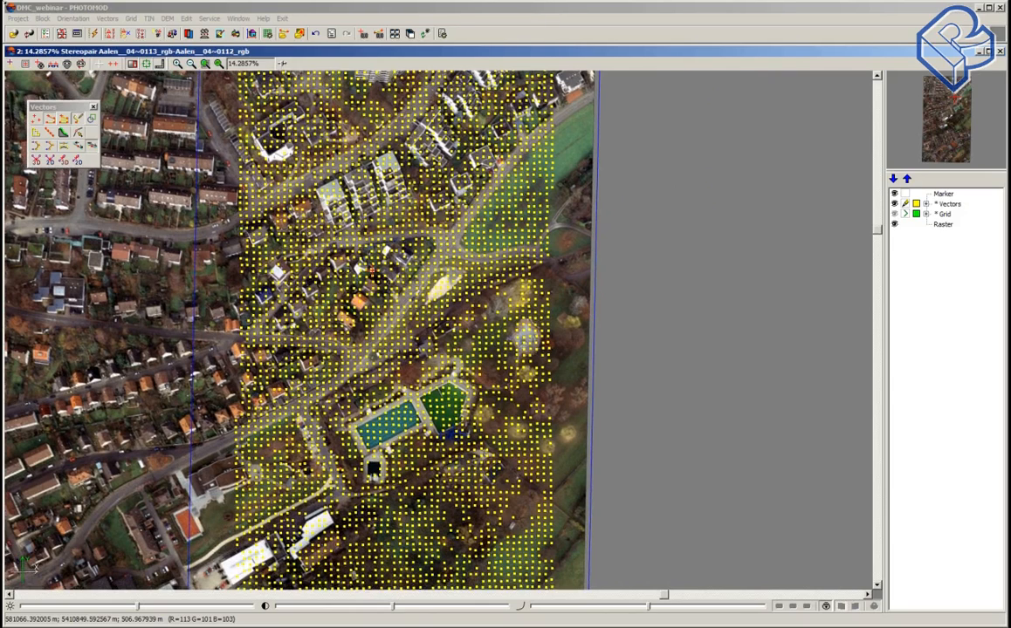
Step: Open the Buildings and vegetation filter for the Vectors layer
left_click(108, 18)
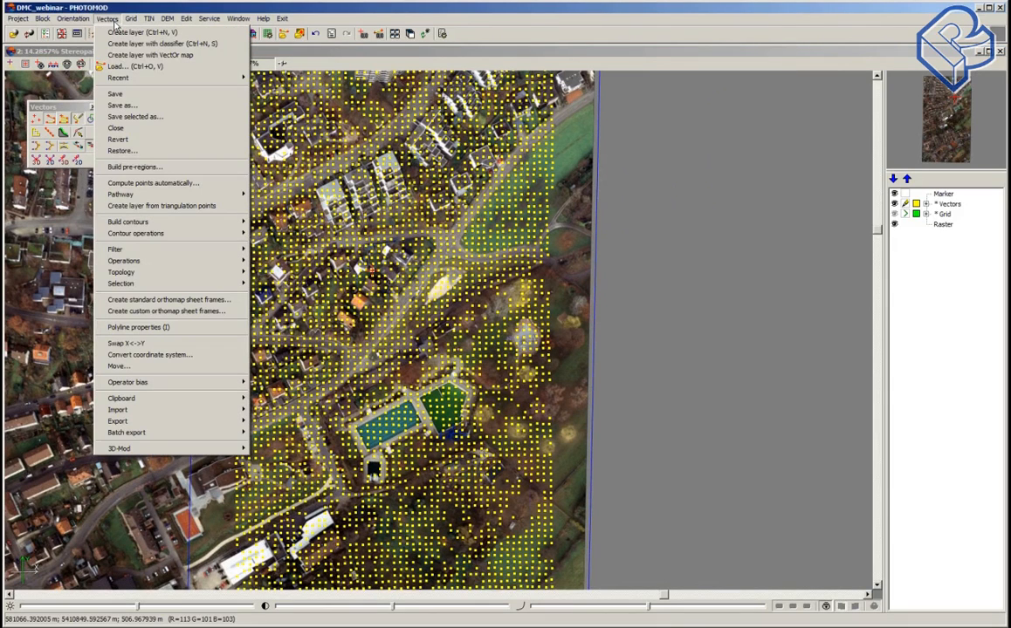
mouse_move(205, 251)
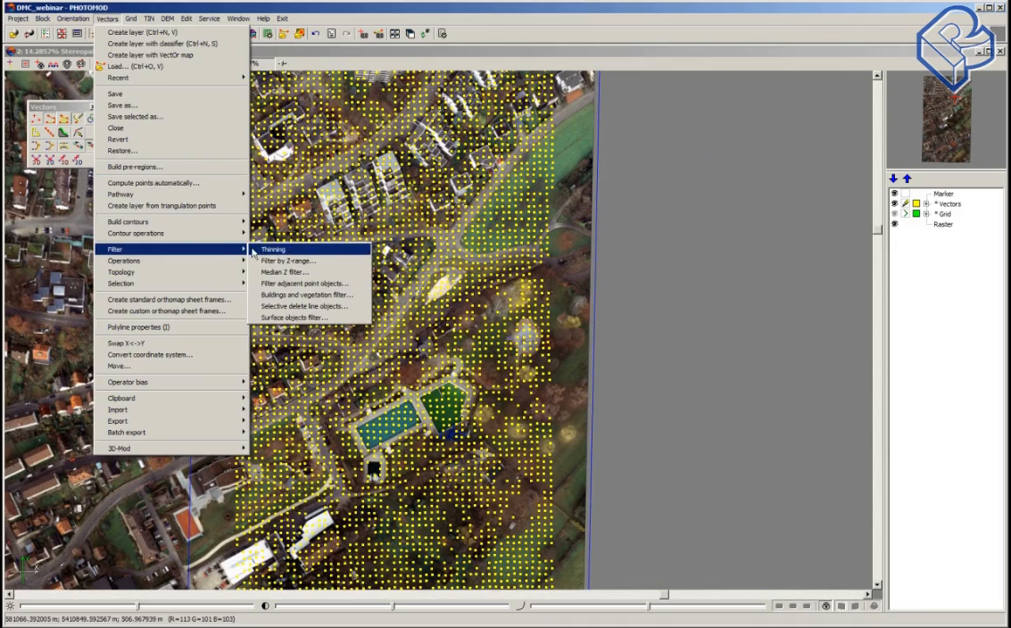
left_click(330, 295)
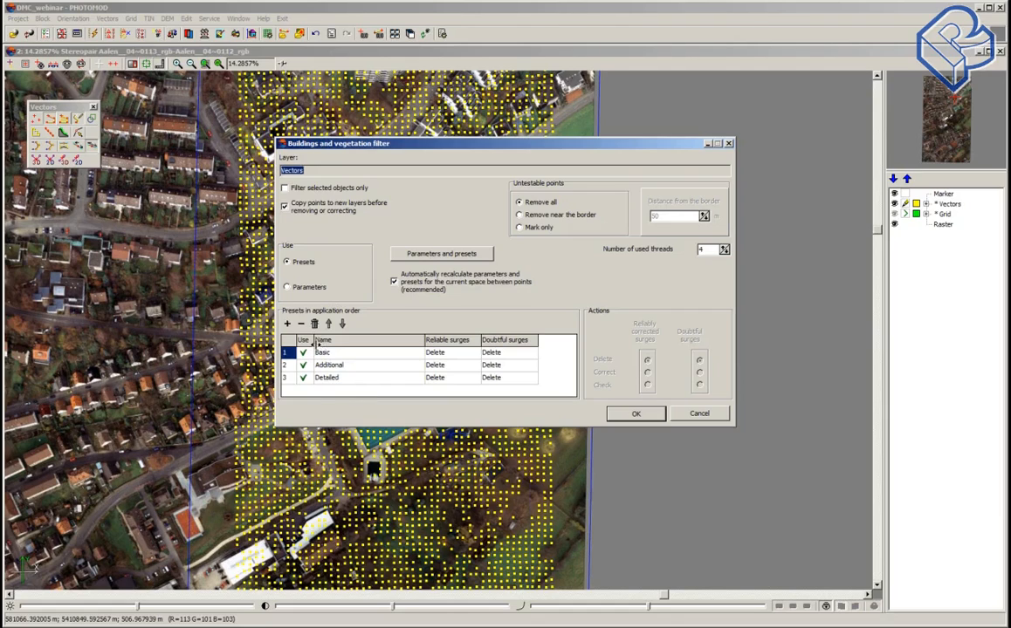
Step: Try switching the Basic, Additional and Detailed filter presets off and back on
left_click(302, 377)
left_click(302, 364)
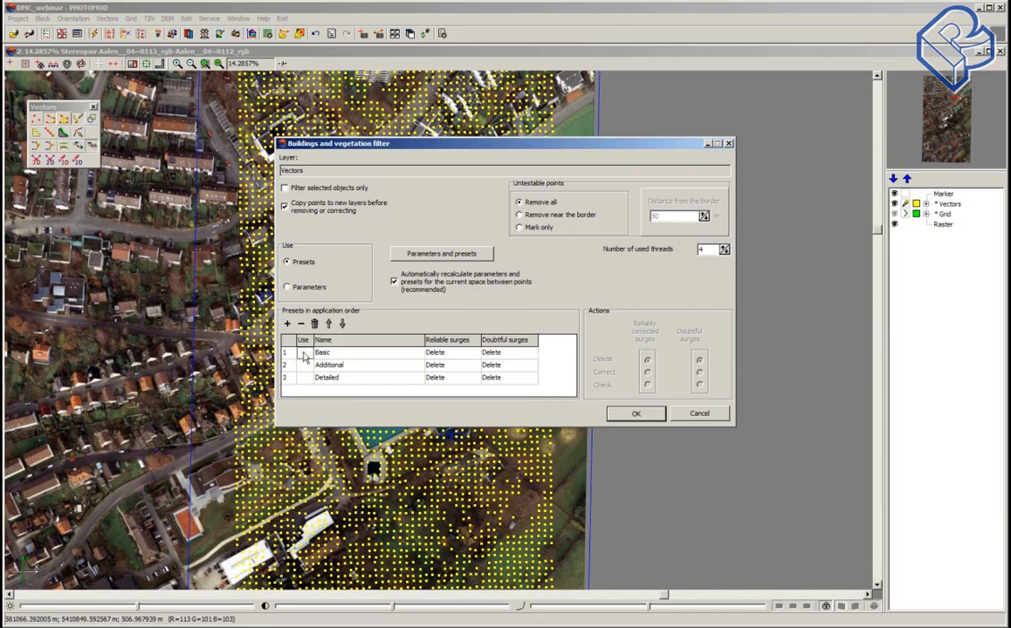
left_click(302, 364)
left_click(302, 377)
Step: Switch the filter to Parameters, examine the values of the Additional, Basic and Detailed presets, and leave the parameter settings without saving
left_click(288, 288)
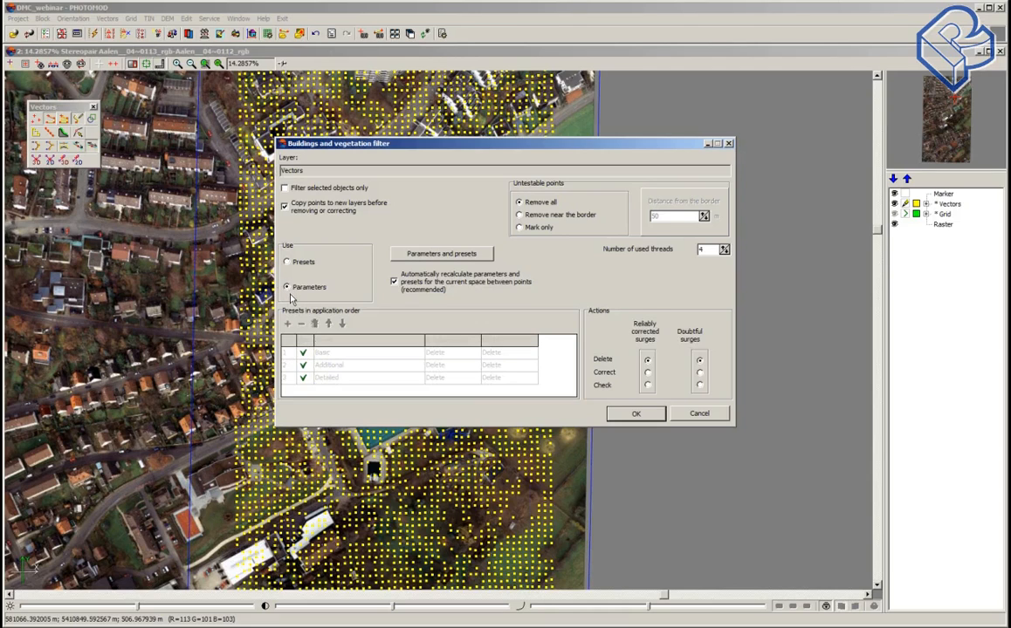
left_click(443, 255)
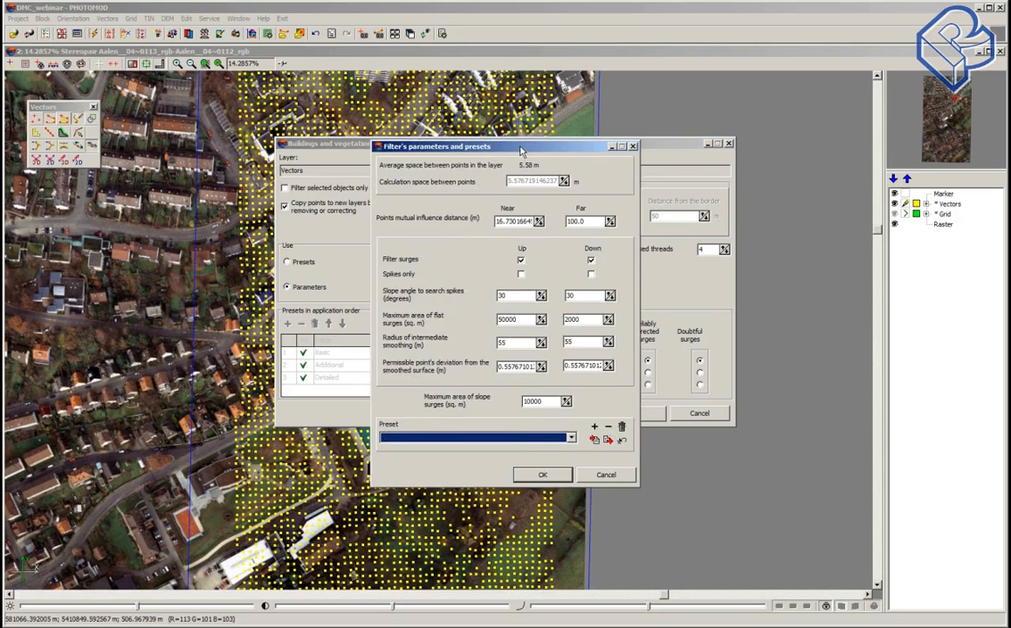
left_click_drag(523, 147, 681, 96)
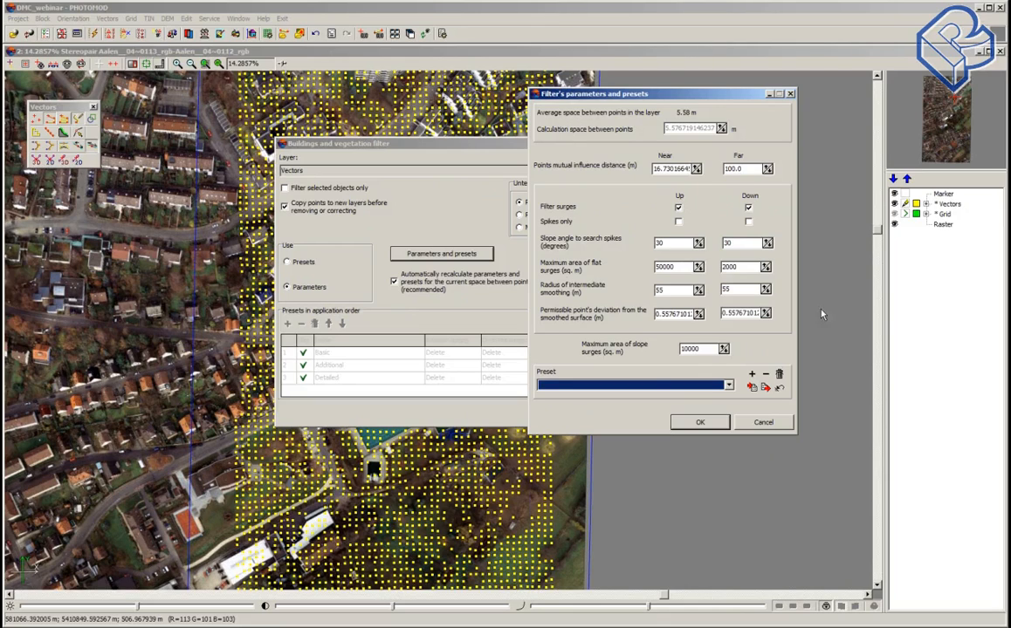
left_click(727, 385)
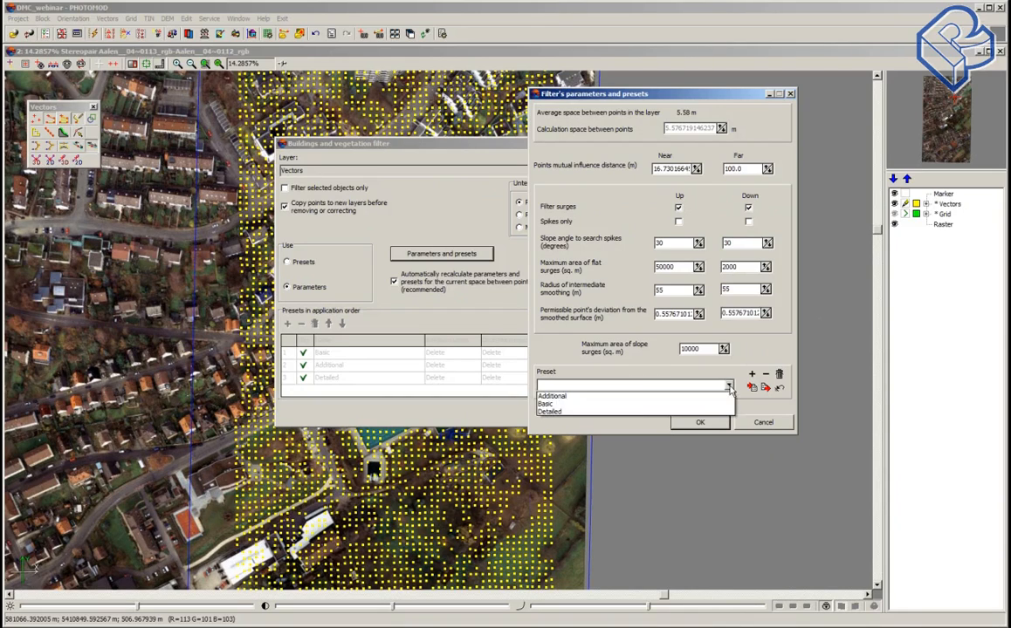
left_click(654, 397)
left_click(728, 386)
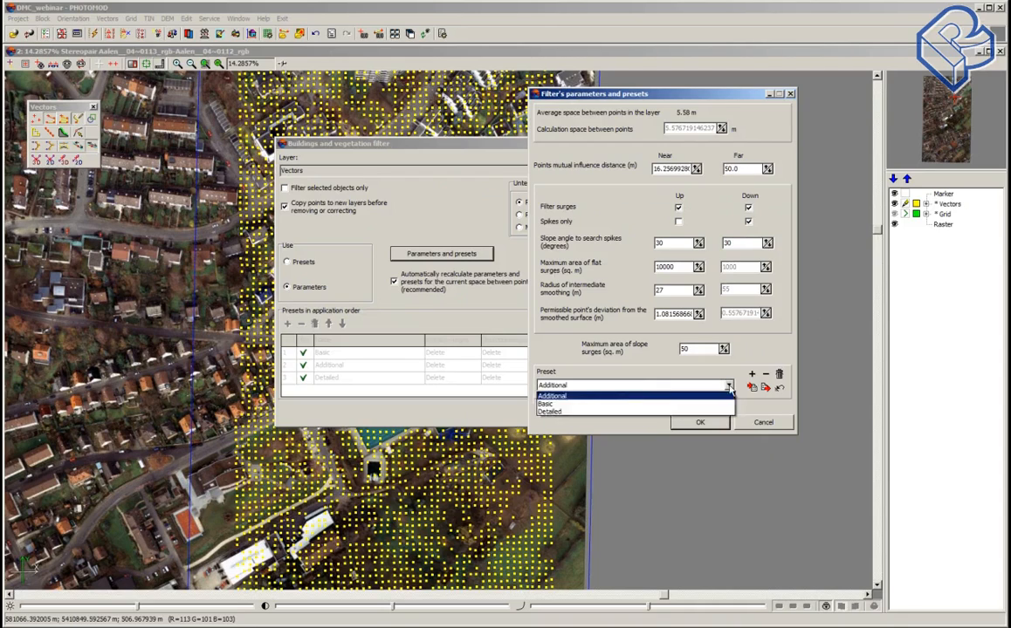
left_click(667, 405)
left_click(728, 385)
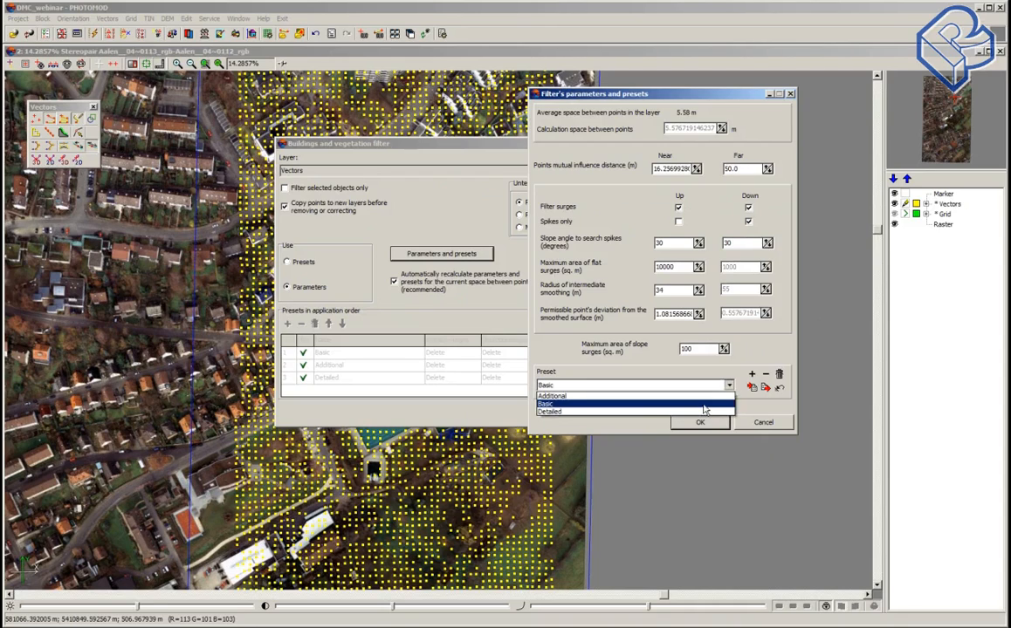
left_click(707, 412)
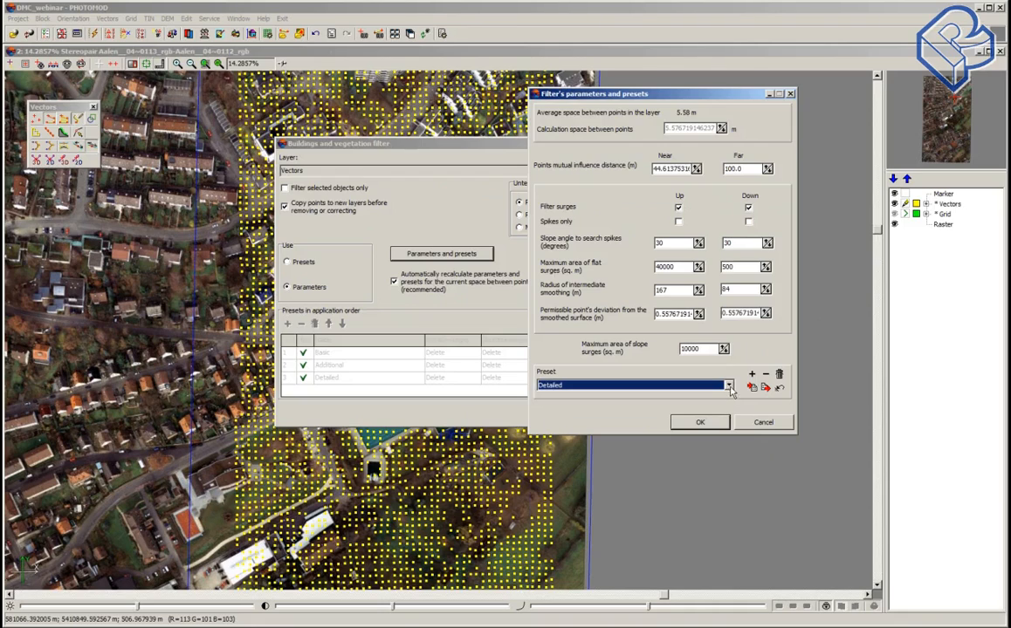
left_click(728, 386)
left_click(719, 398)
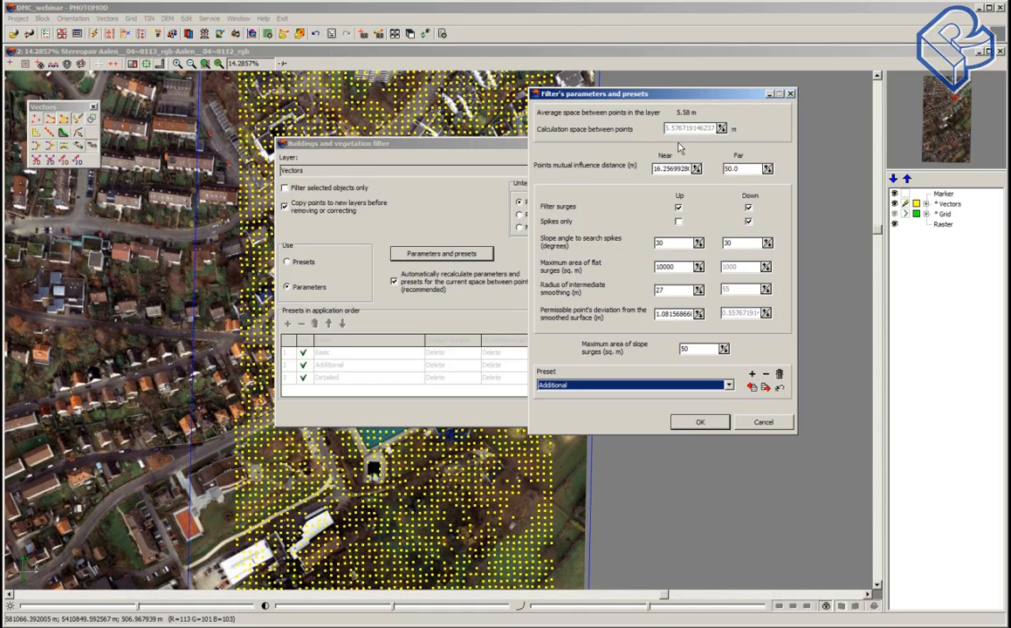
left_click(728, 386)
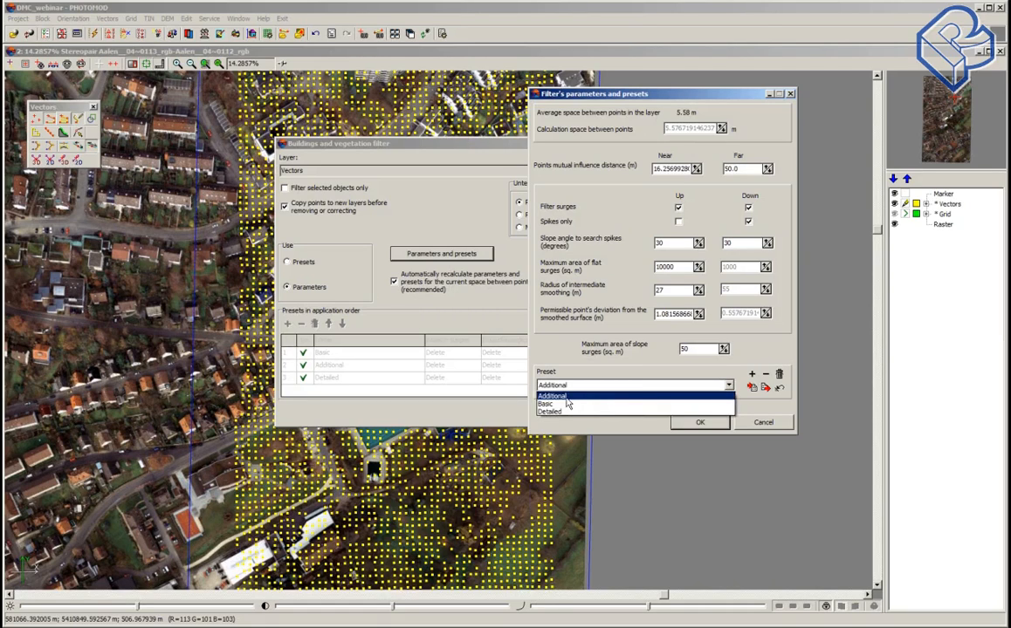
left_click(763, 424)
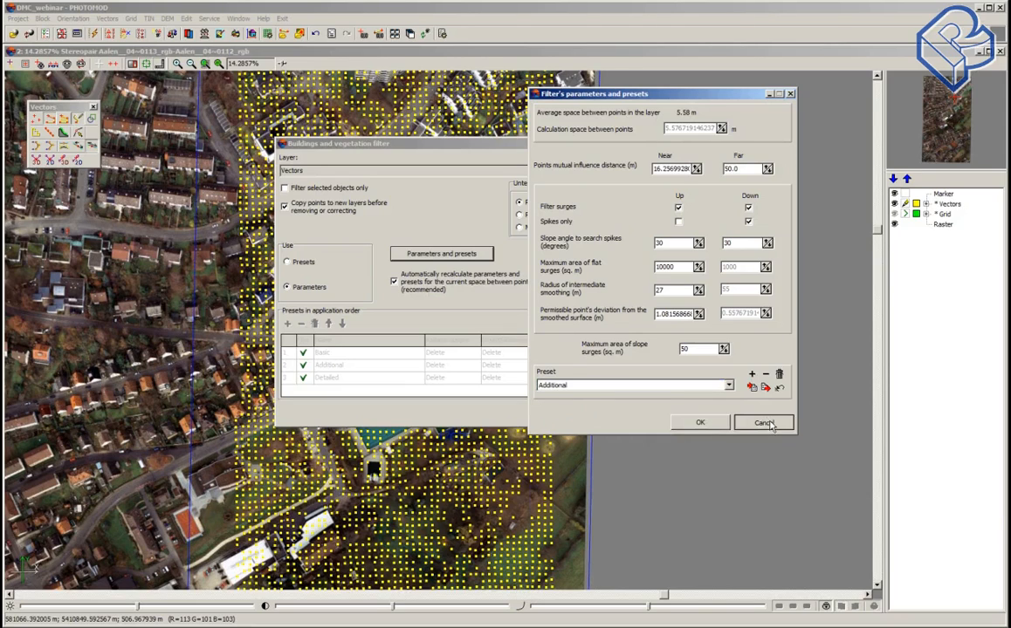
left_click(763, 423)
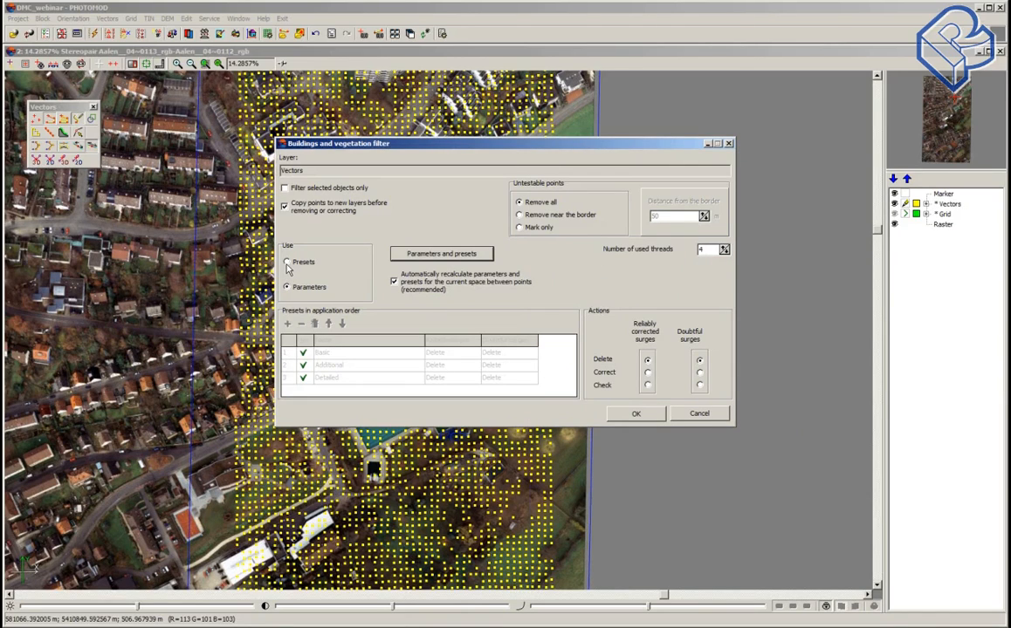
Step: Set the filter to use Presets and inspect the alternatives for the first preset, keeping Basic
left_click(286, 262)
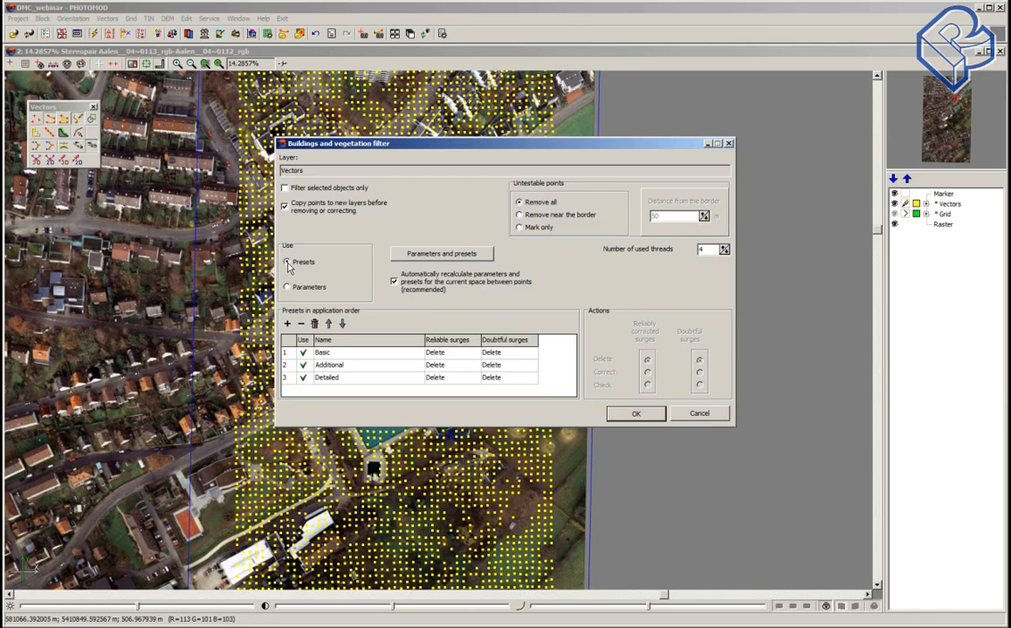
left_click(363, 353)
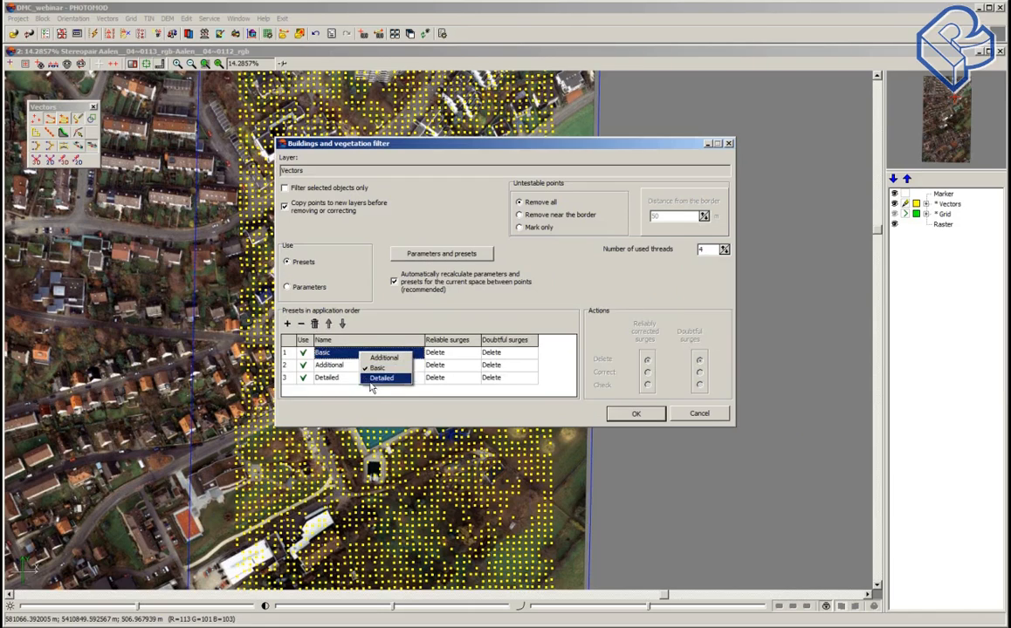
left_click(358, 271)
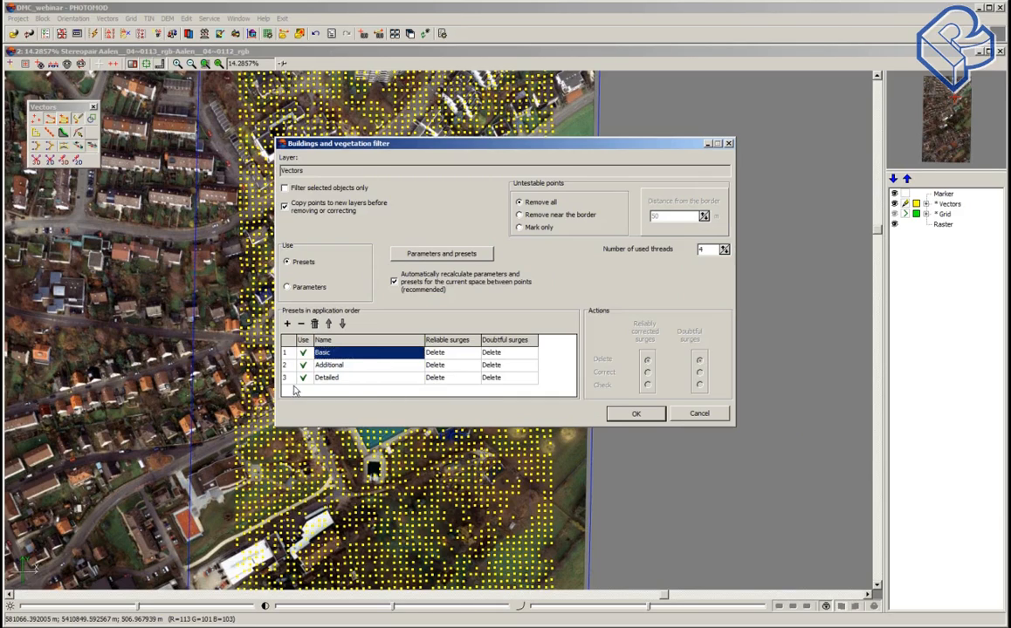
Step: Run the buildings and vegetation filter on the Vectors layer with the Basic, Additional and Detailed presets and dismiss the report
left_click(646, 415)
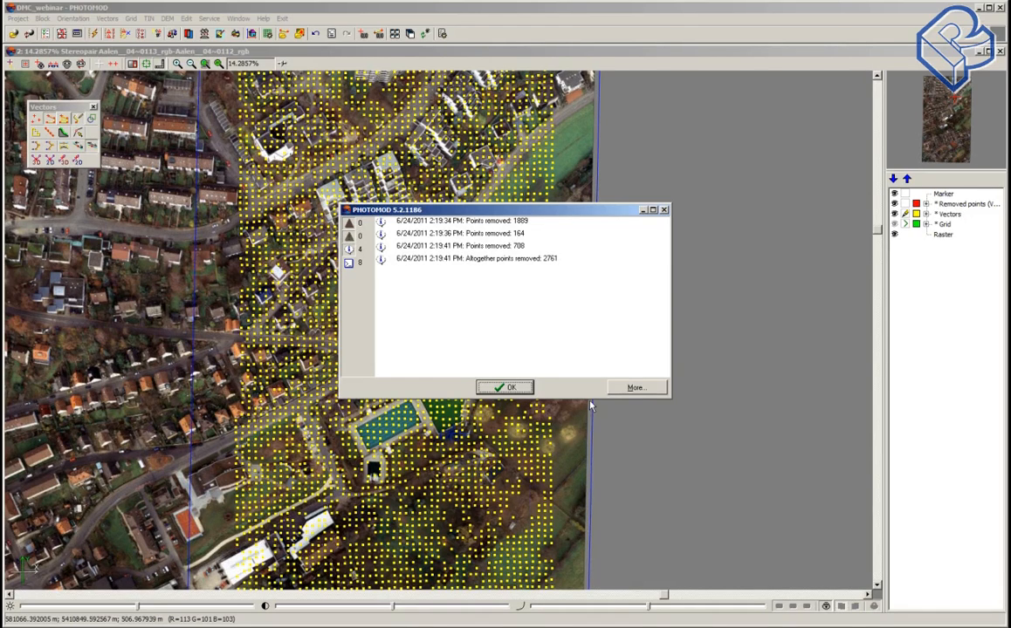
left_click(504, 391)
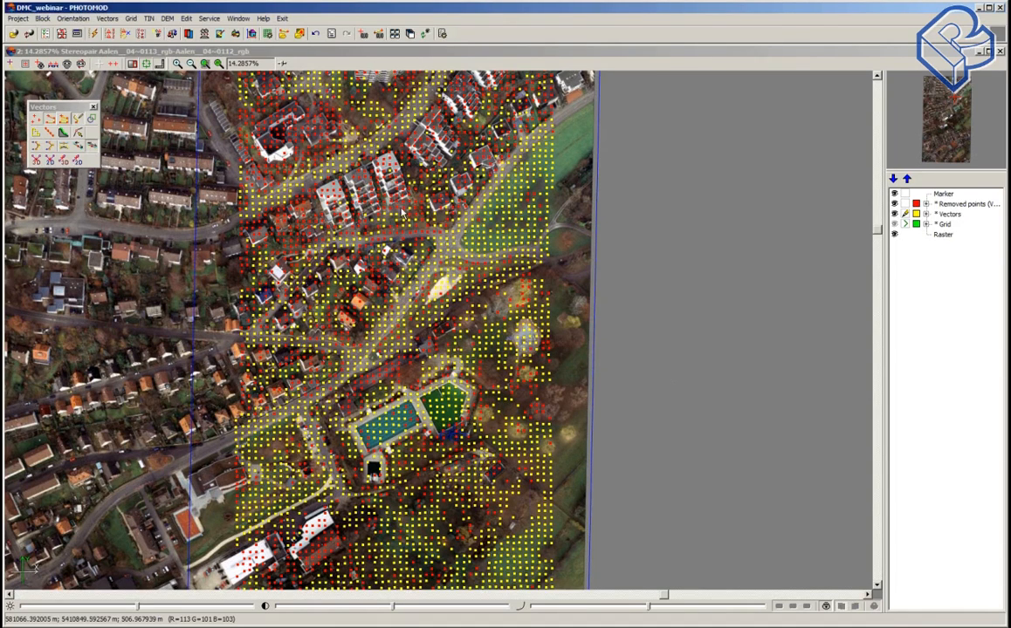
Step: Compare the removed and remaining points by switching the Removed points layer off and back on, and examine the filtered area
left_click_drag(398, 199, 412, 297)
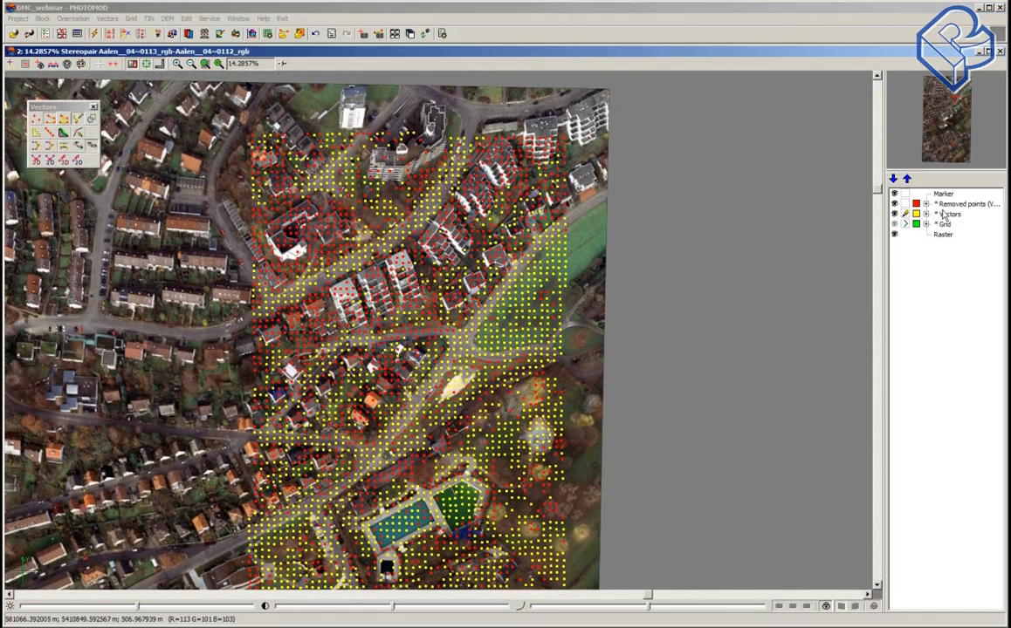
left_click(894, 205)
left_click(894, 206)
left_click(893, 206)
left_click(894, 206)
middle_click_drag(445, 431, 399, 278)
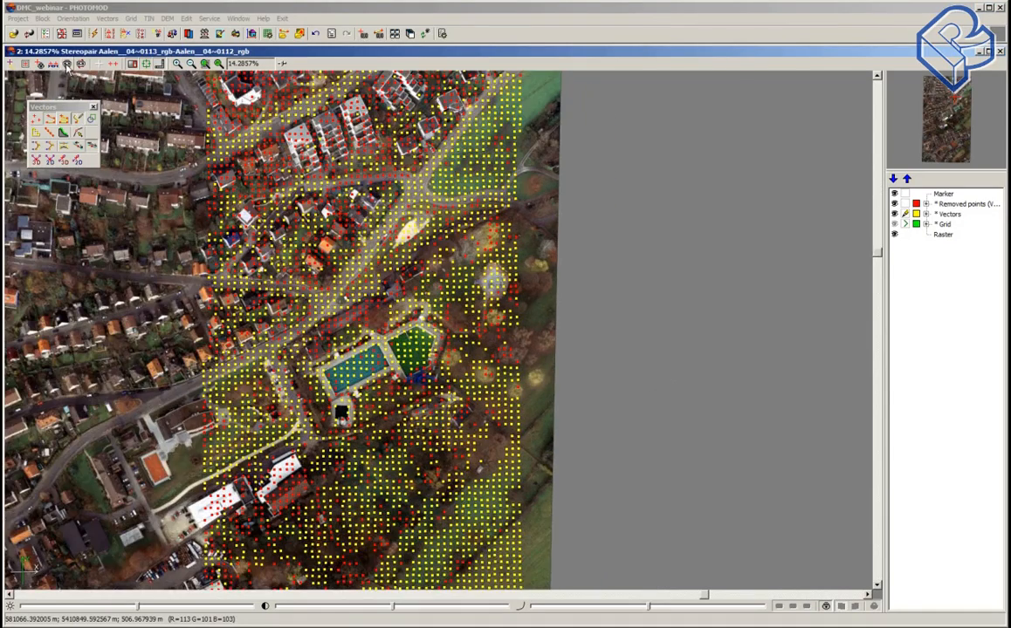
Step: Display the stereopair in anaglyph mode and hide the Removed points layer
left_click(60, 63)
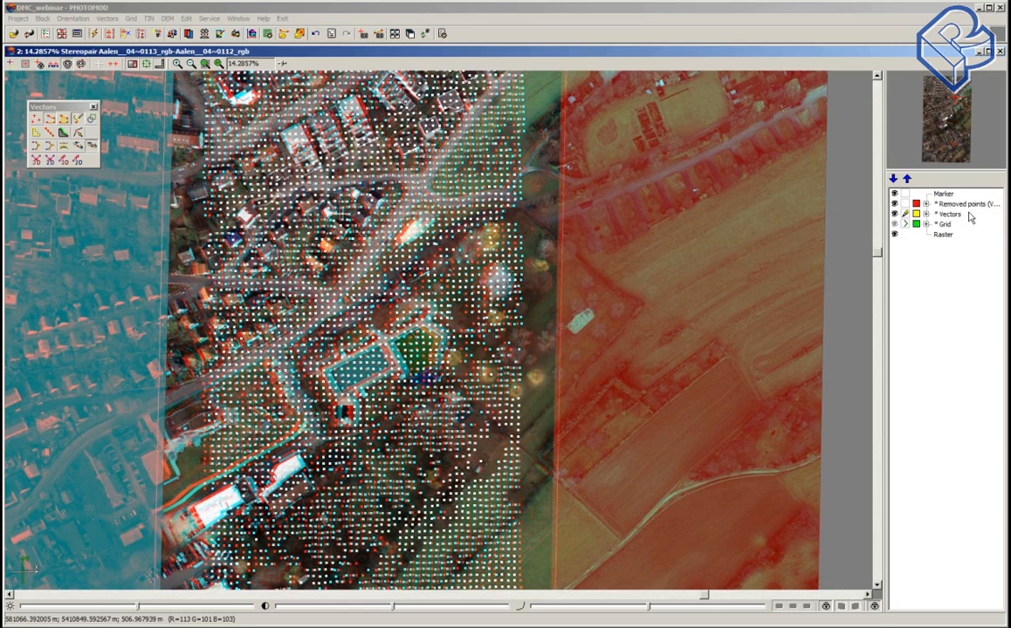
left_click(895, 204)
left_click(895, 204)
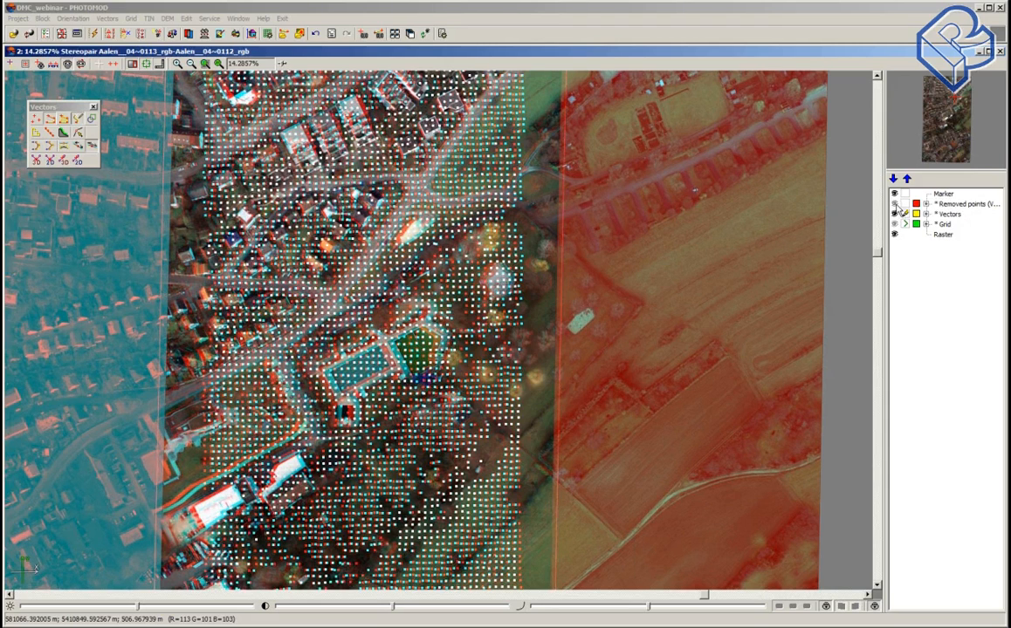
left_click(894, 205)
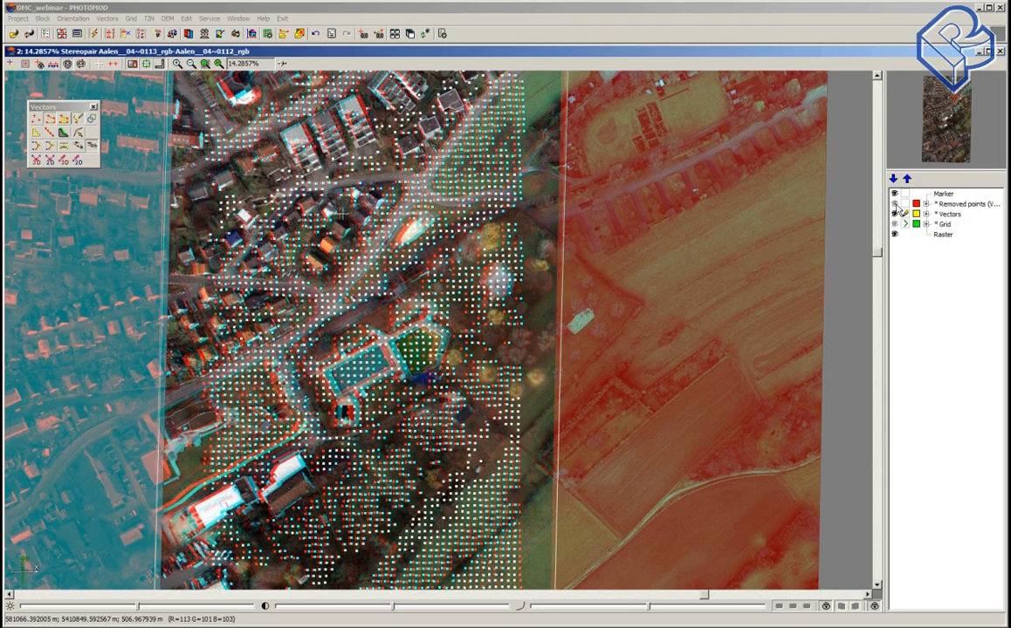
left_click(895, 204)
left_click(895, 204)
Step: Examine the remaining points in stereo at 33% zoom, from the southern fields past the swimming pool to the road junction
left_click_drag(394, 439, 384, 316)
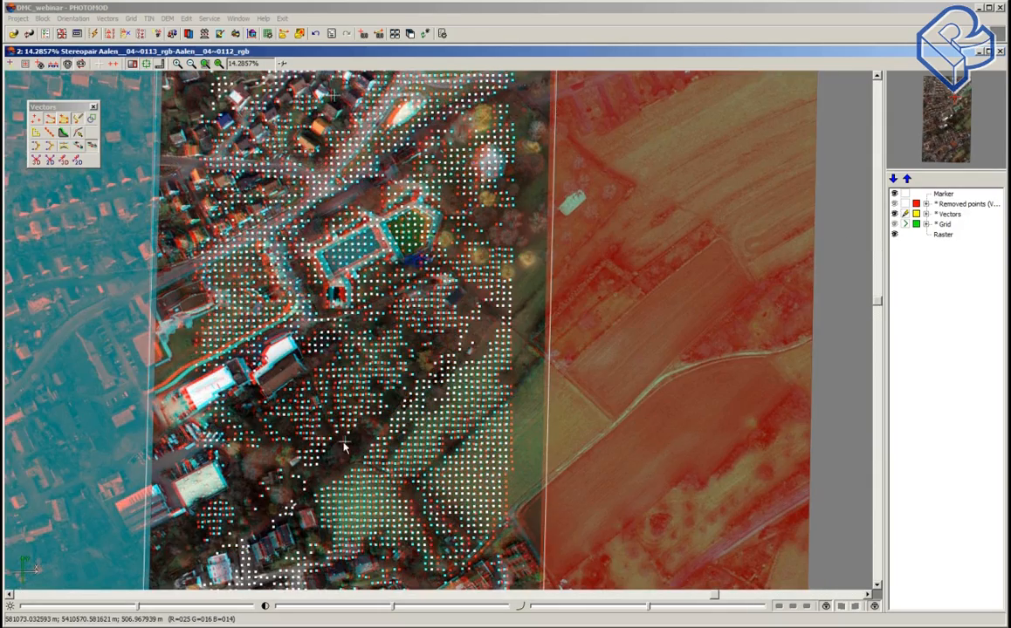
scroll(343, 444, "up", 2)
scroll(343, 444, "up", 2)
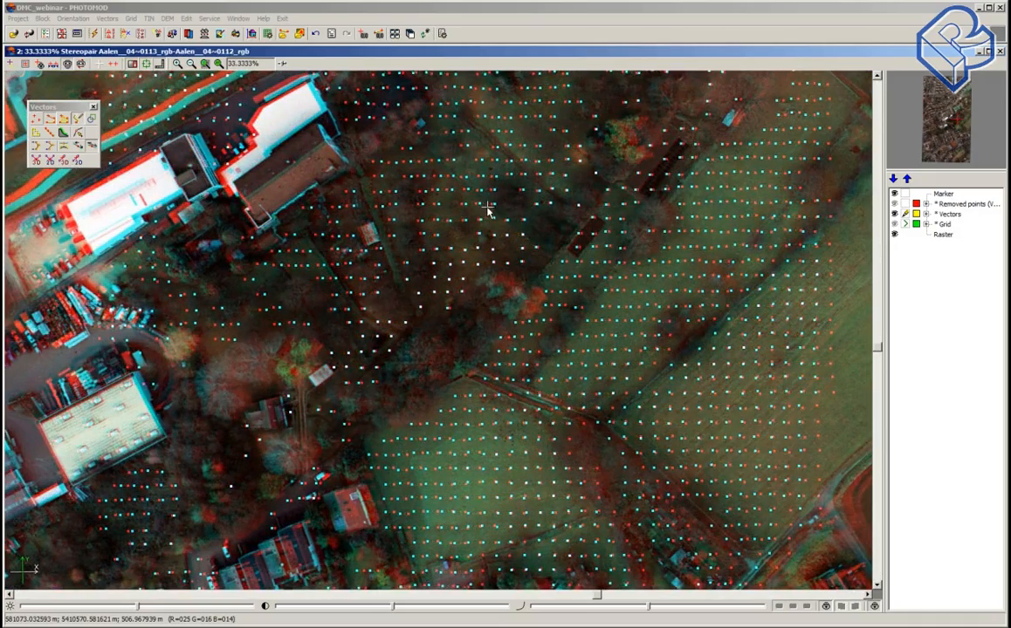
left_click_drag(472, 183, 495, 352)
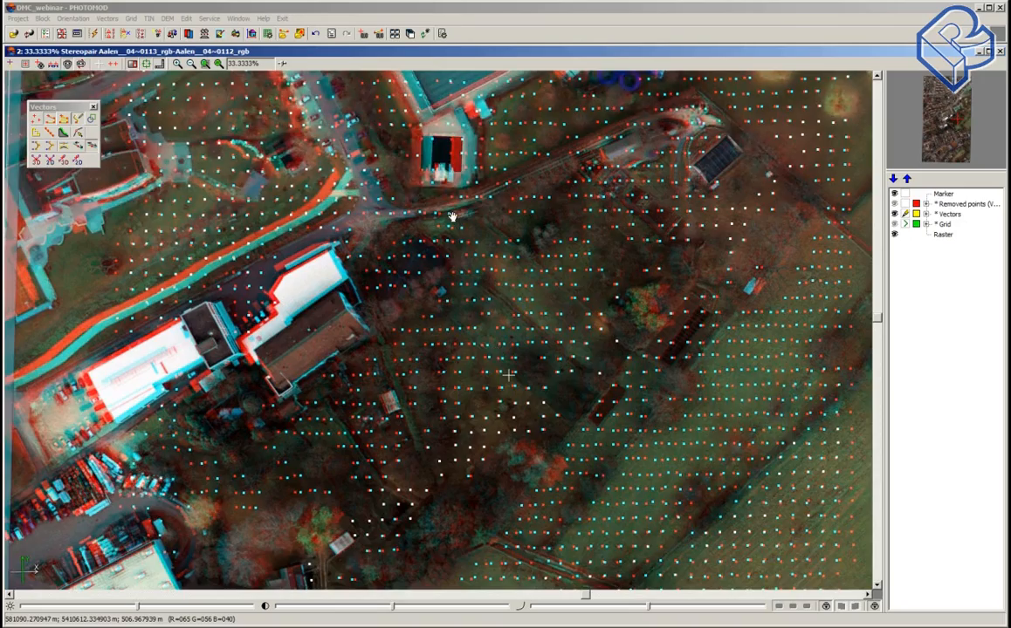
left_click_drag(454, 210, 474, 364)
left_click_drag(454, 200, 485, 299)
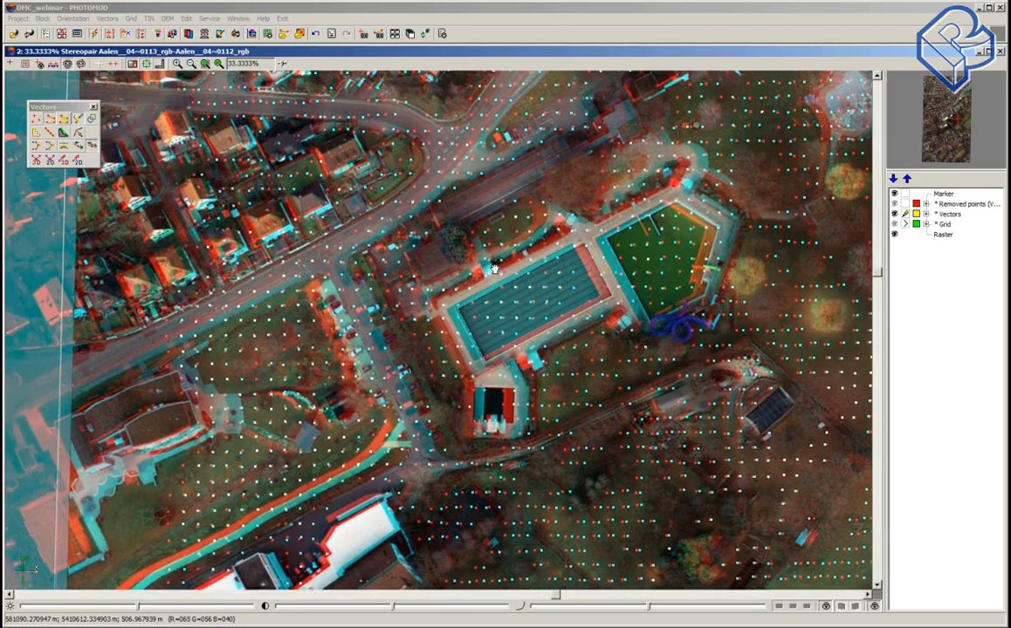
left_click_drag(472, 169, 508, 312)
left_click_drag(518, 215, 483, 303)
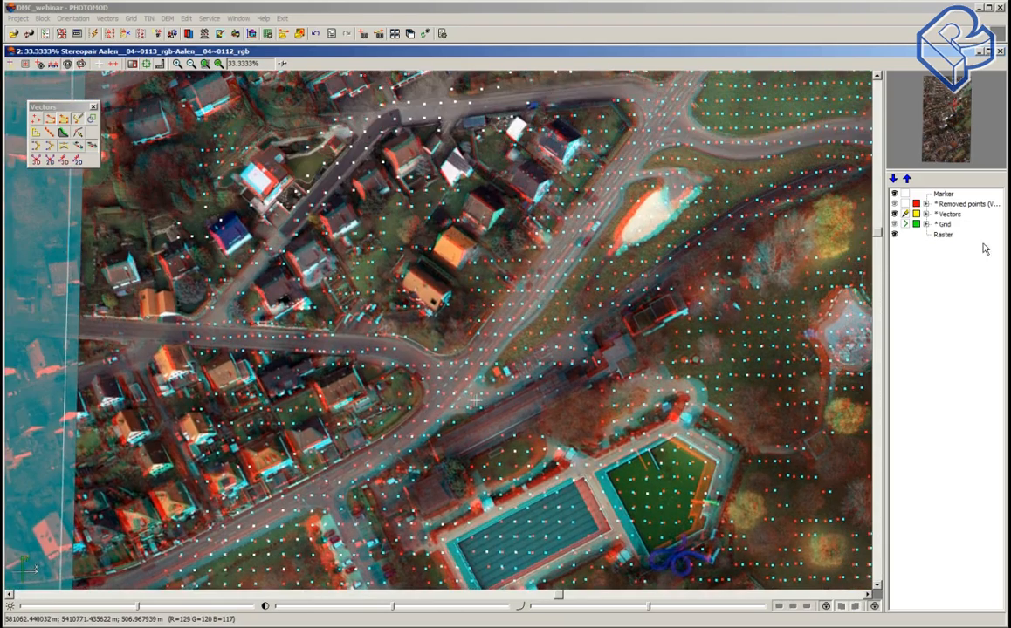
Step: Show the Removed points layer around the terraced buildings north of the junction, compare the points, and hide the layer again
left_click(894, 204)
left_click_drag(742, 157, 643, 350)
left_click_drag(674, 247, 688, 309)
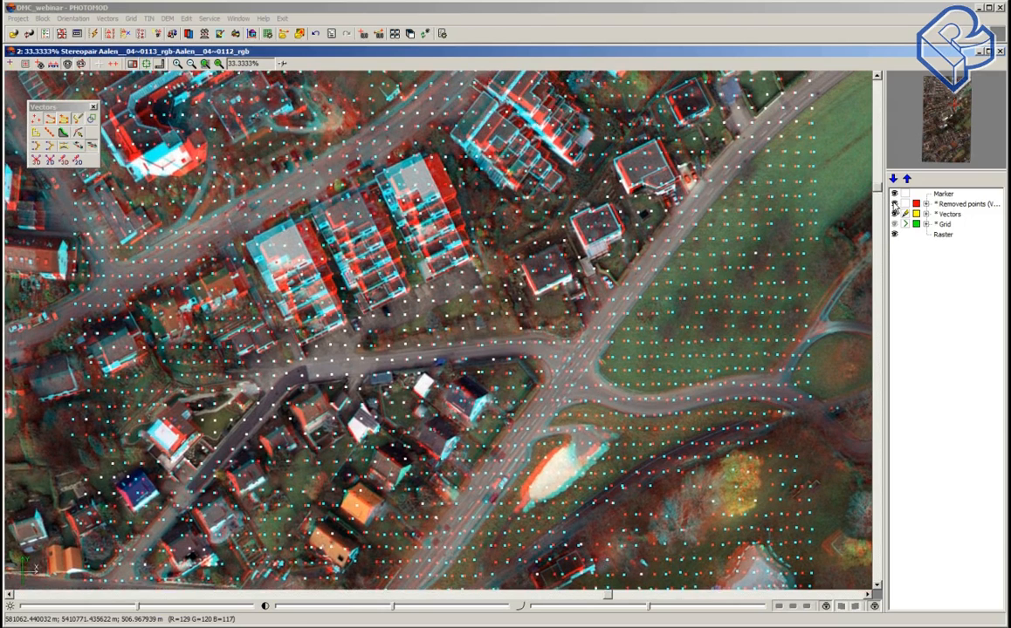
left_click(893, 203)
left_click(894, 203)
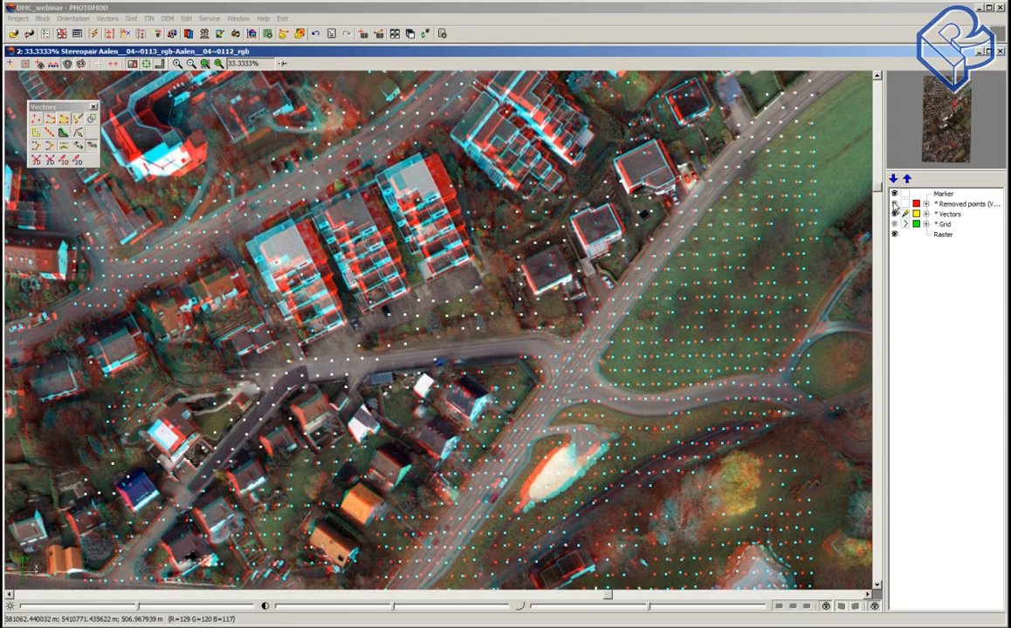
Step: Inspect the remaining points around the road and pool with the marker lowered to the road, then over the whole stereopair at 12.5%
left_click_drag(696, 432, 728, 230)
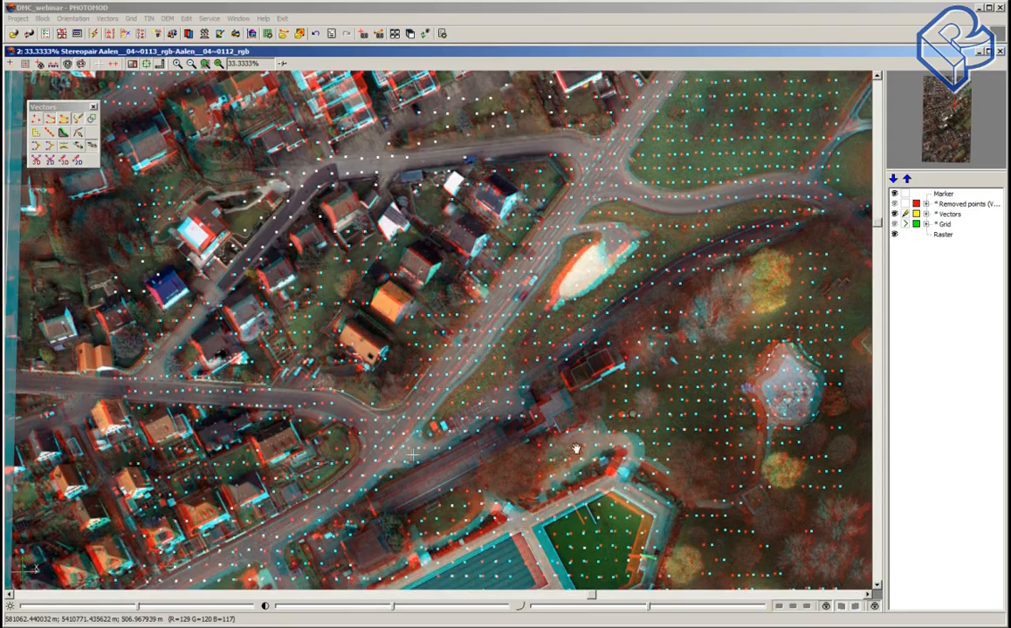
left_click_drag(527, 434, 533, 305)
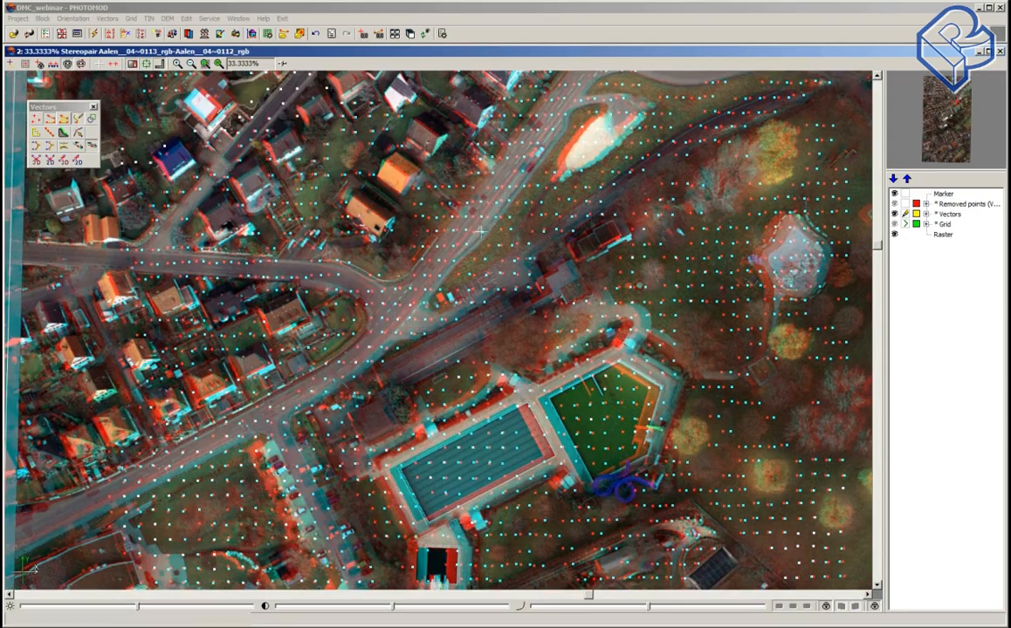
scroll(434, 212, "down", 3)
key("KP_Divide")
key("KP_Divide")
key("KP_Divide")
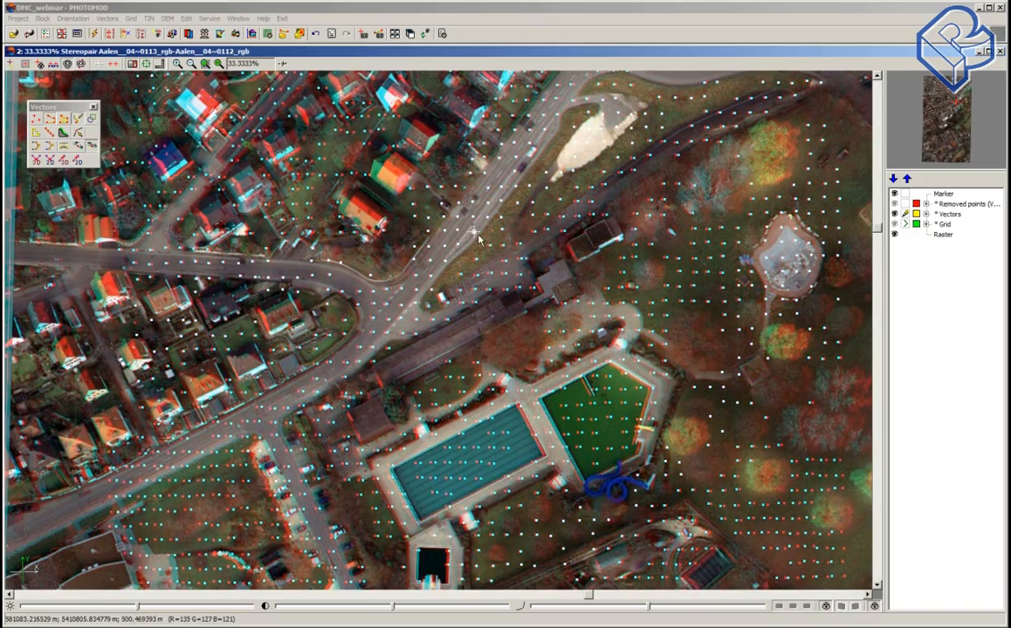
key("KP_Divide")
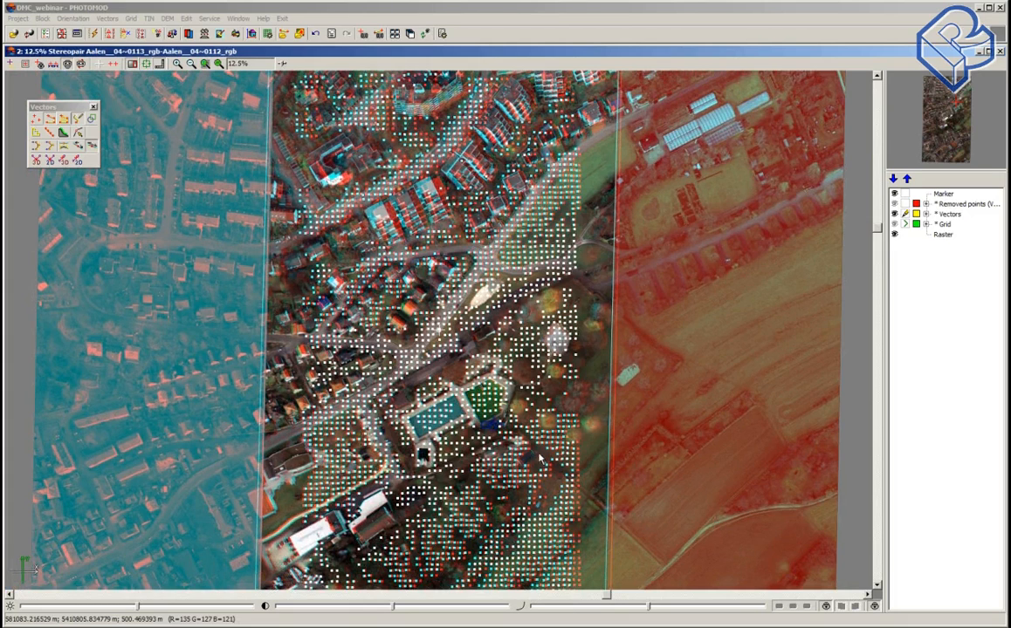
middle_click_drag(487, 412, 482, 313)
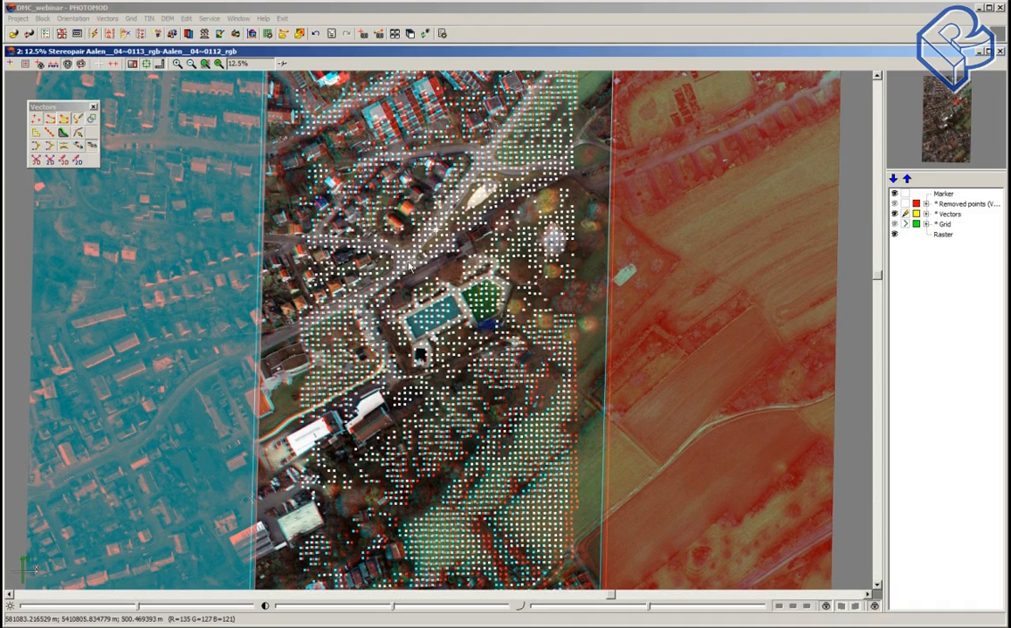
Step: Start a polyline on the kerb between the main road and the grass strip, viewed at 100%, with the marker set to ground height
left_click(219, 65)
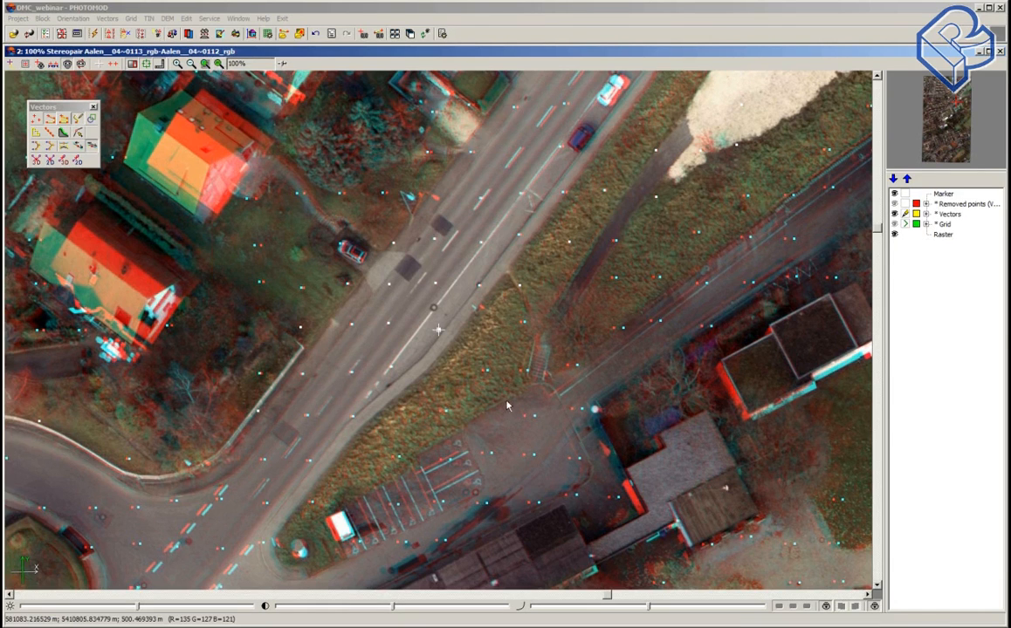
left_click_drag(495, 413, 514, 355)
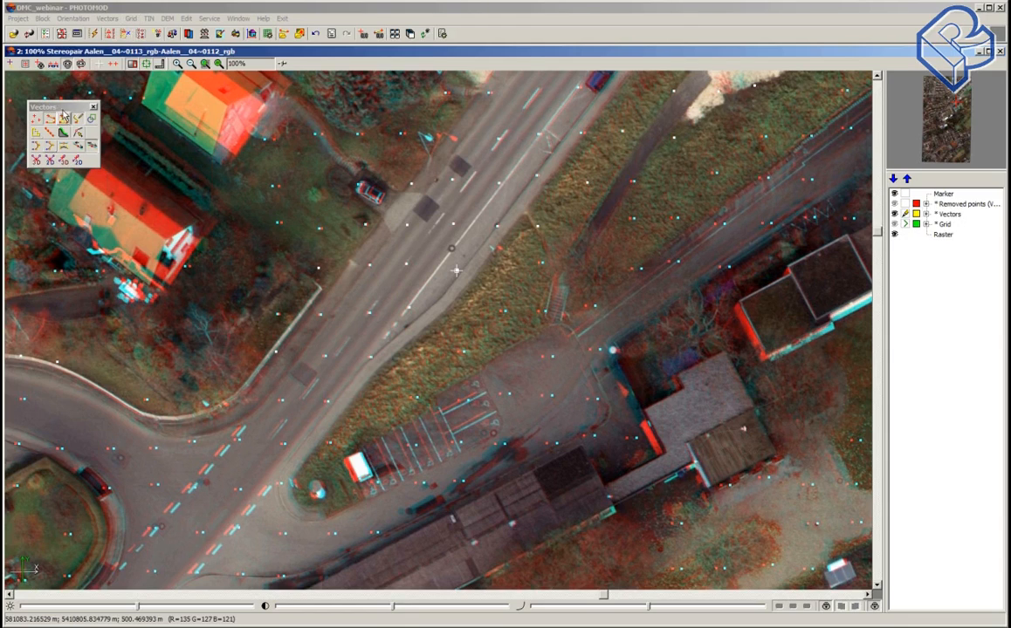
left_click_drag(65, 107, 161, 253)
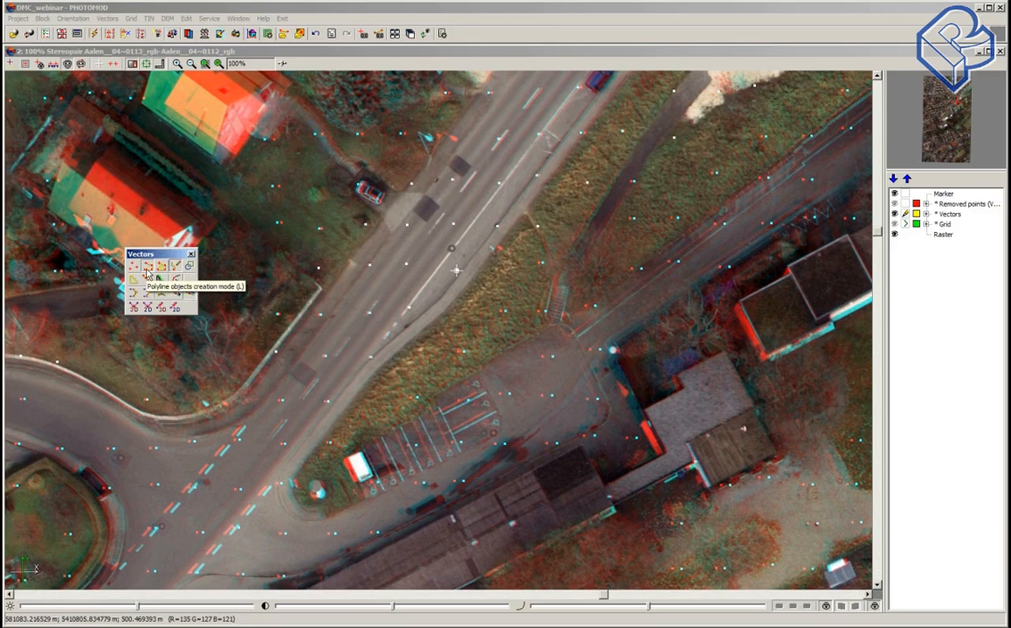
left_click(147, 274)
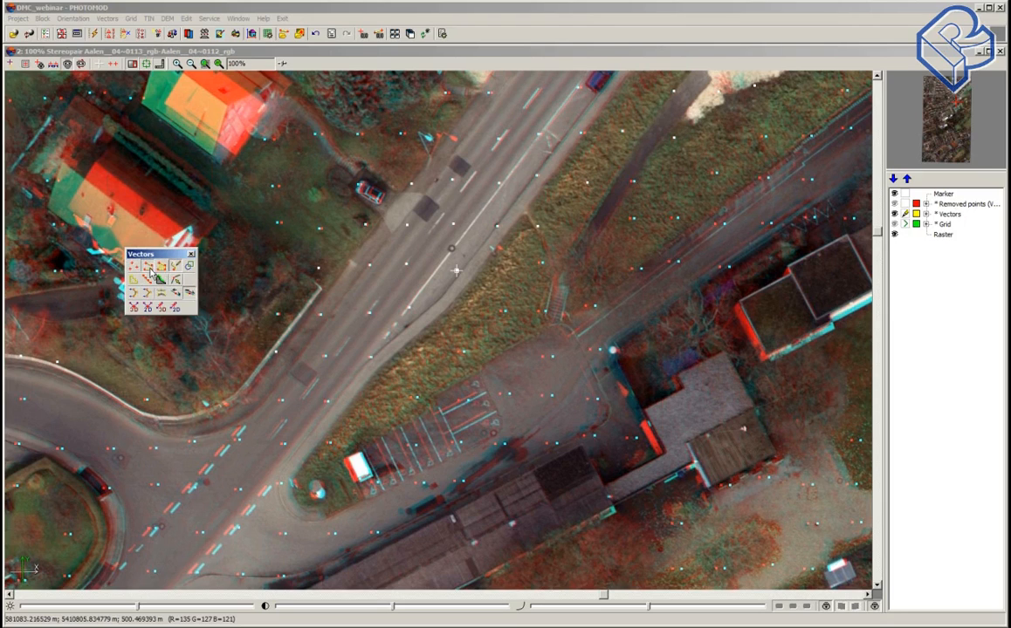
left_click(608, 99)
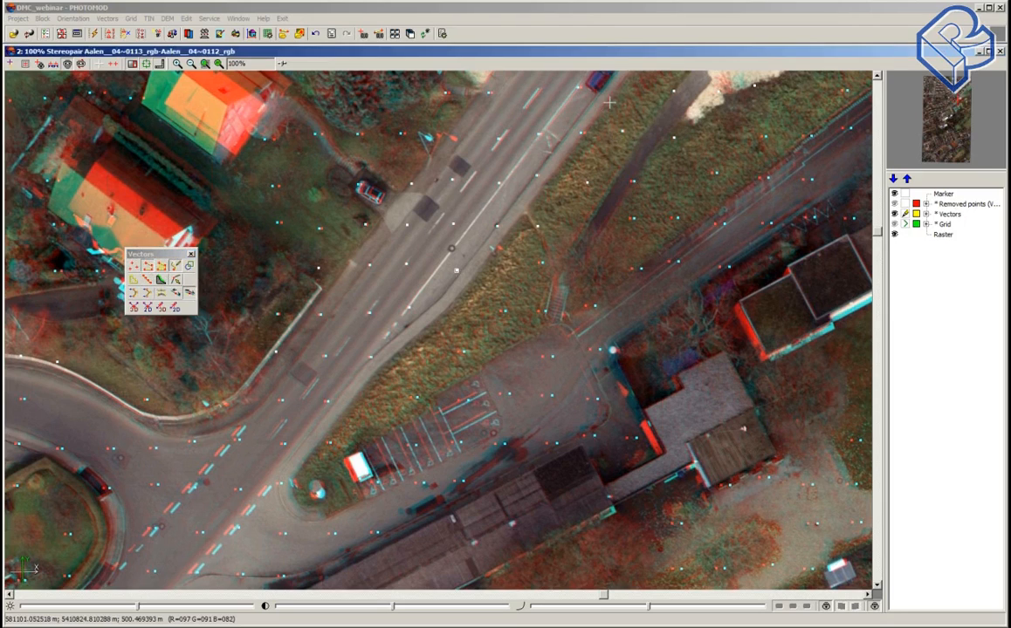
scroll(627, 136, "up", 3)
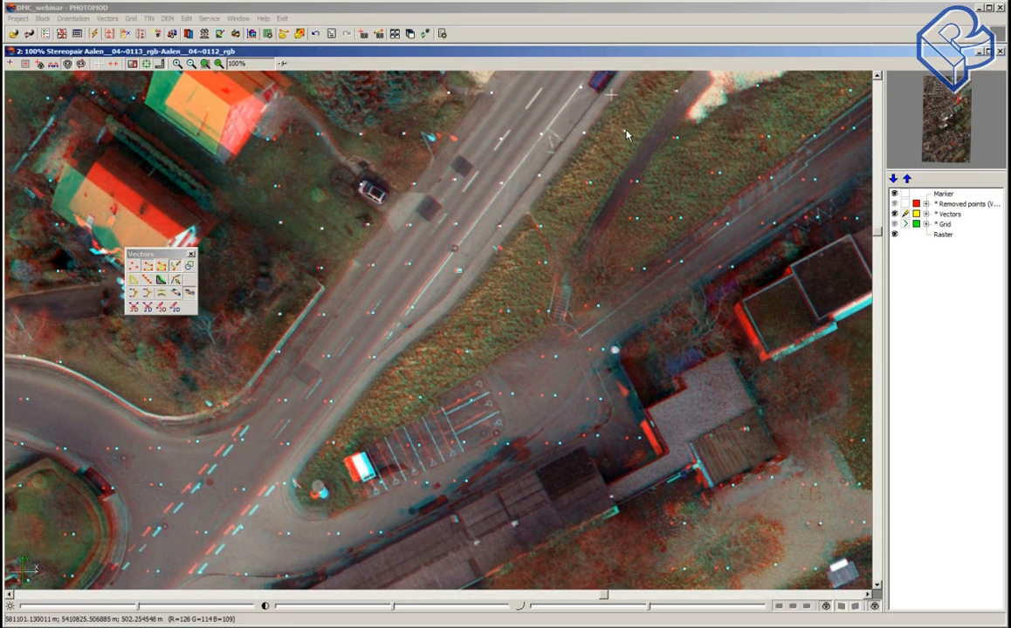
scroll(607, 105, "down", 2)
left_click(610, 100)
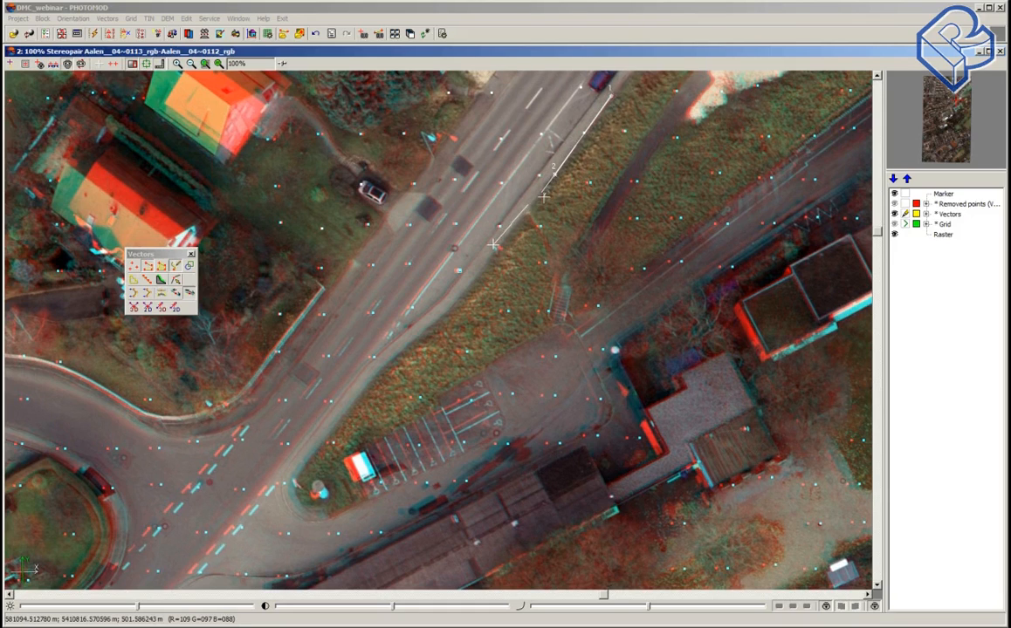
Step: Trace the polyline southwest along the main road's kerb to the tip of the grass strip, adjusting the marker height at each vertex
left_click(493, 248)
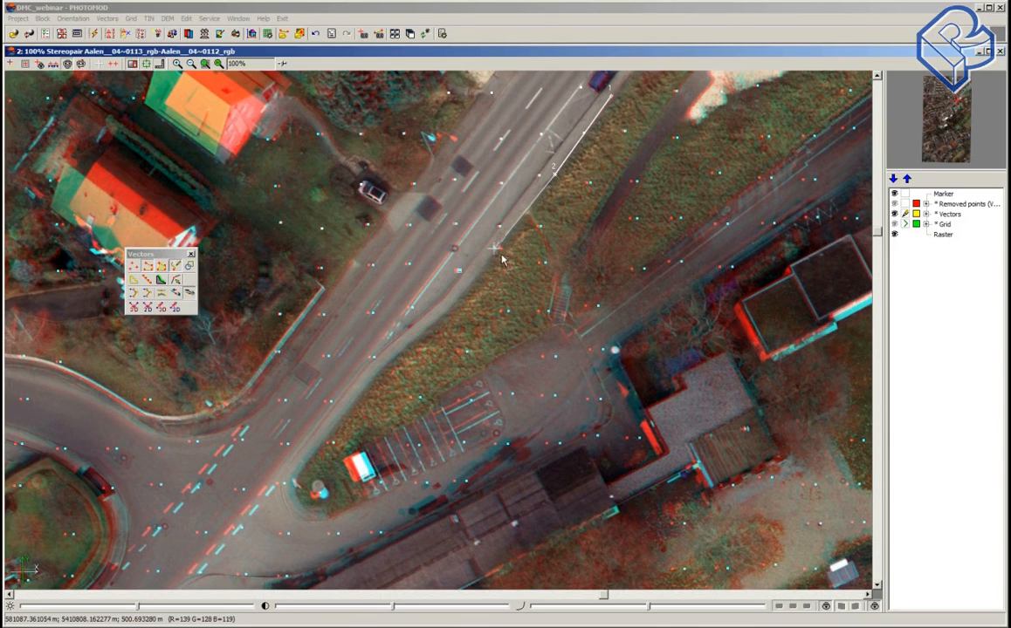
scroll(447, 325, "down", 1)
left_click(439, 315)
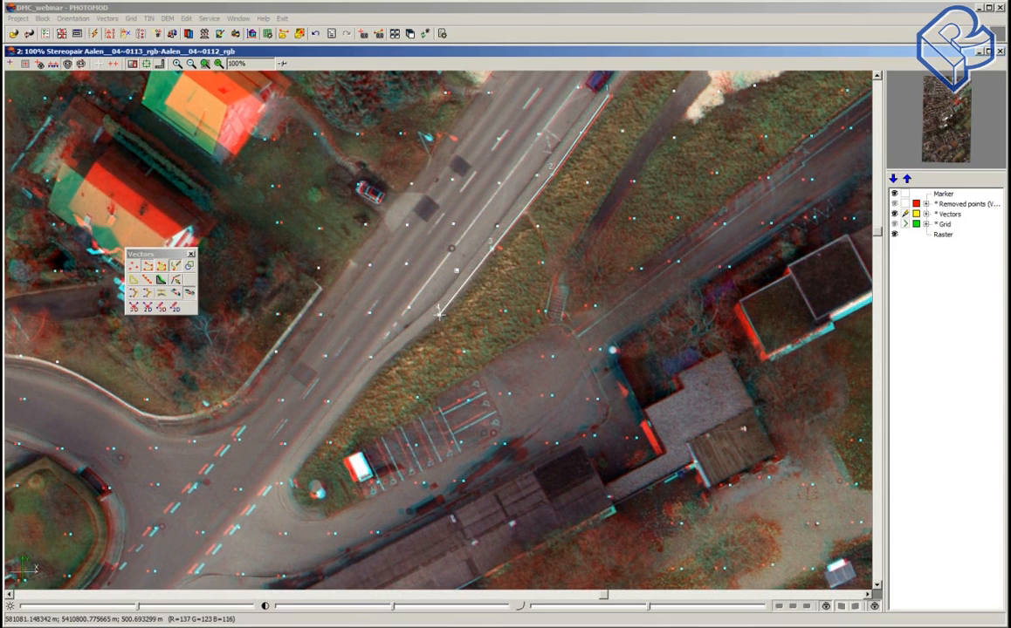
scroll(387, 381, "down", 2)
left_click(376, 365)
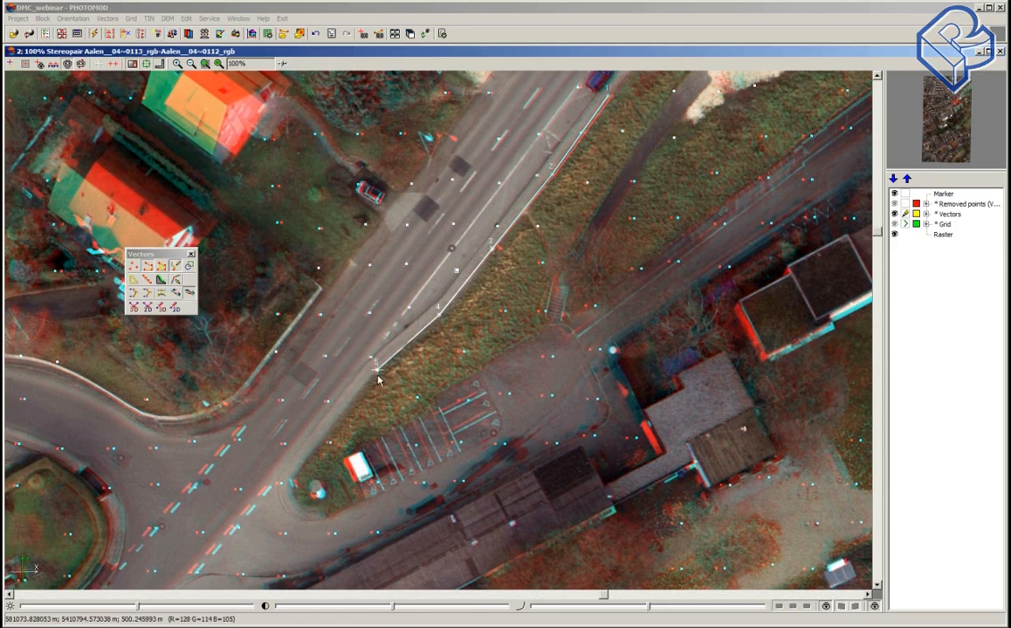
scroll(343, 426, "down", 2)
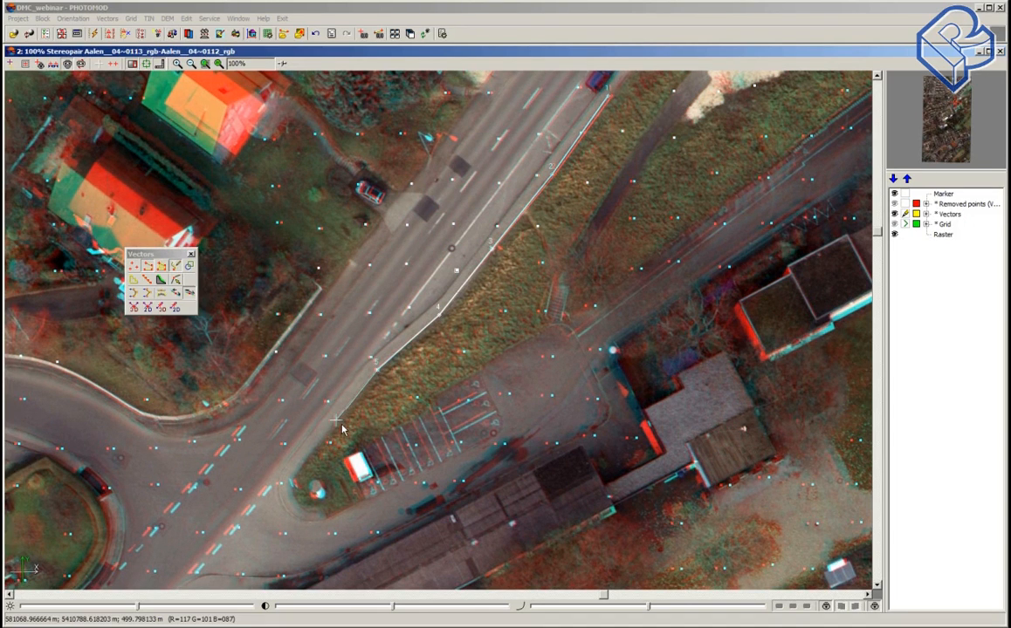
left_click(336, 421)
scroll(327, 465, "down", 2)
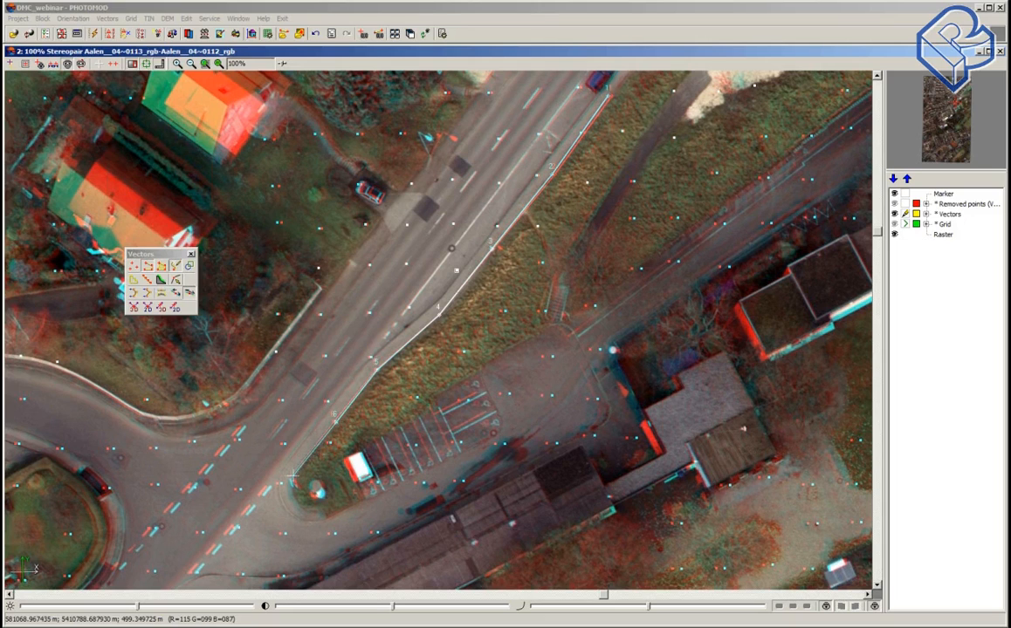
left_click(291, 475)
Step: Continue the polyline around the grass strip's southwestern tip towards the parking area and finish it
scroll(289, 484, "down", 2)
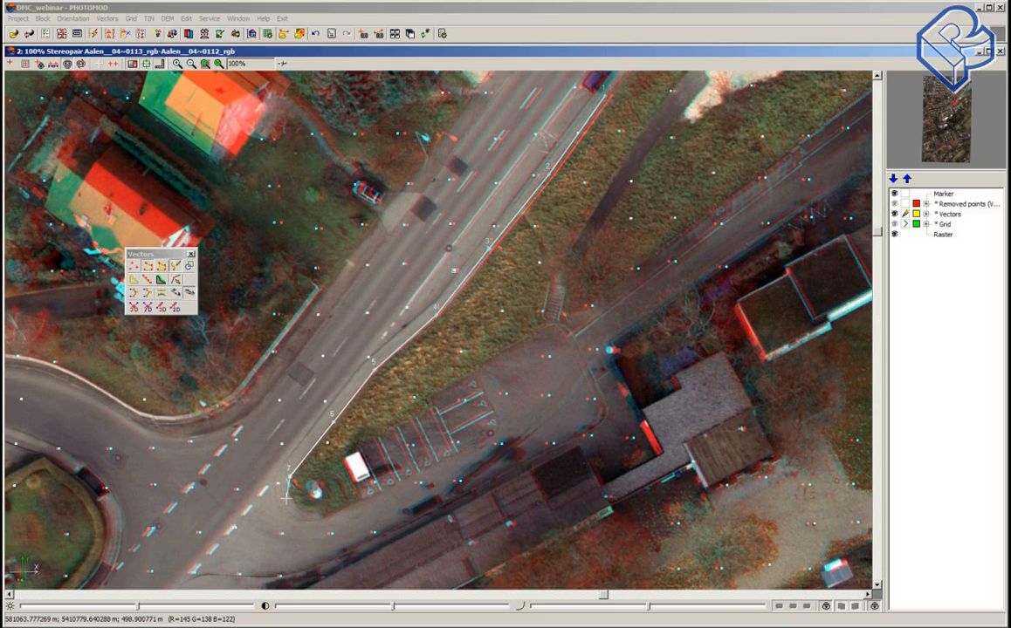
scroll(301, 511, "down", 1)
scroll(293, 510, "down", 1)
scroll(307, 515, "down", 2)
left_click(307, 511)
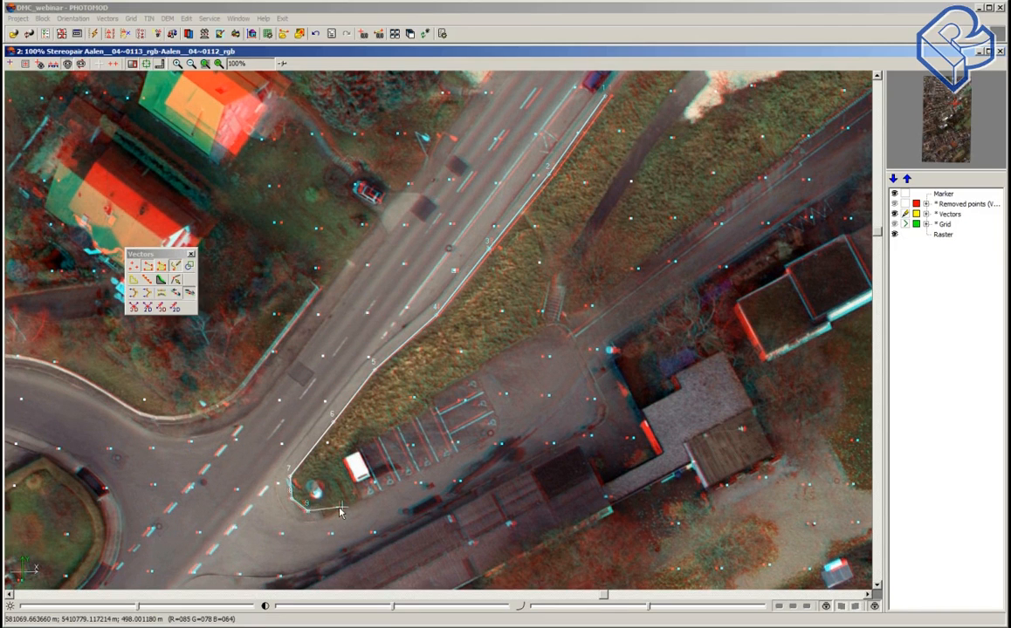
left_click(341, 508)
key("Escape")
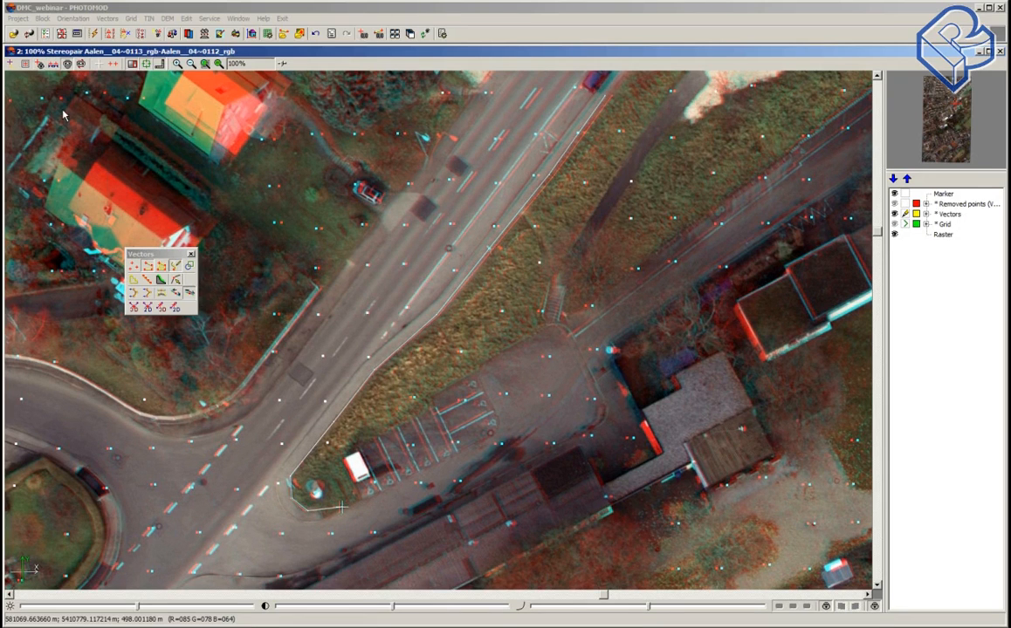
Step: Draw a new polyline northeast from the white vehicle along the grass edge of the parking area and onto the lower road's edge, adjusting the marker height
key("F6")
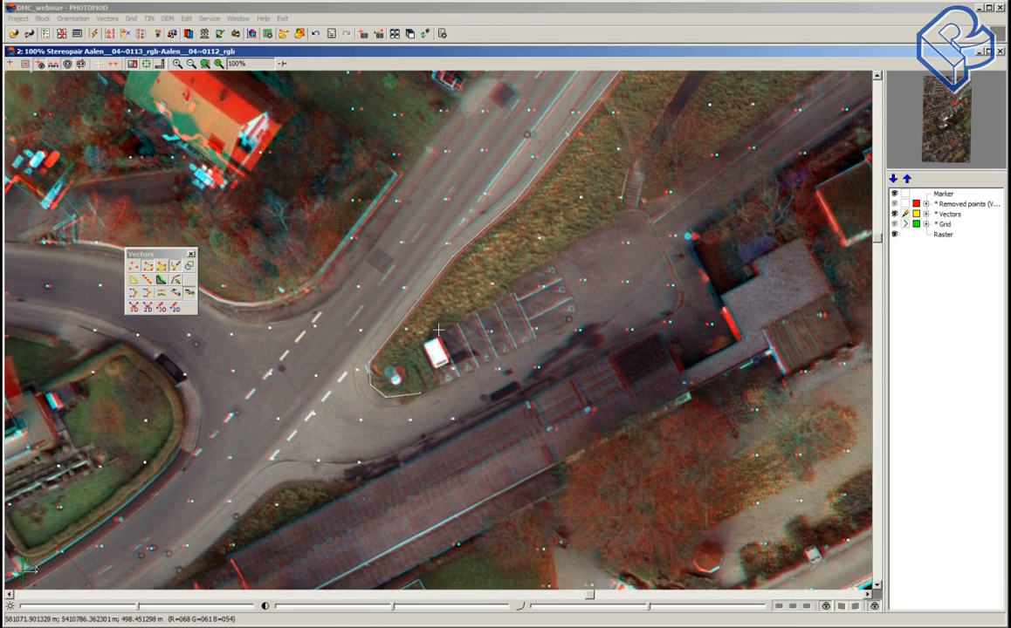
left_click(438, 330)
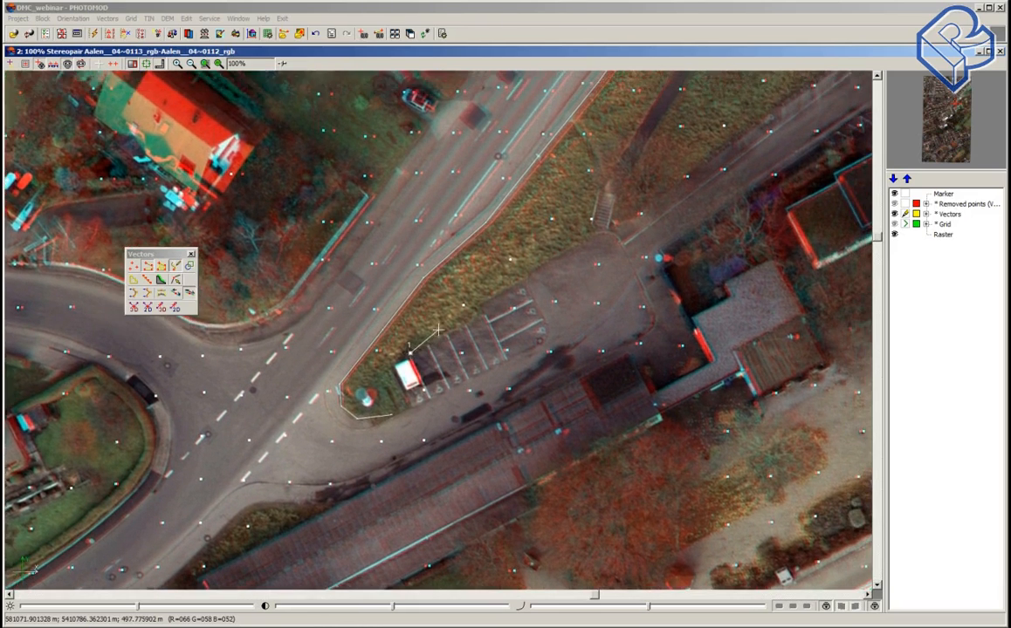
left_click(439, 330)
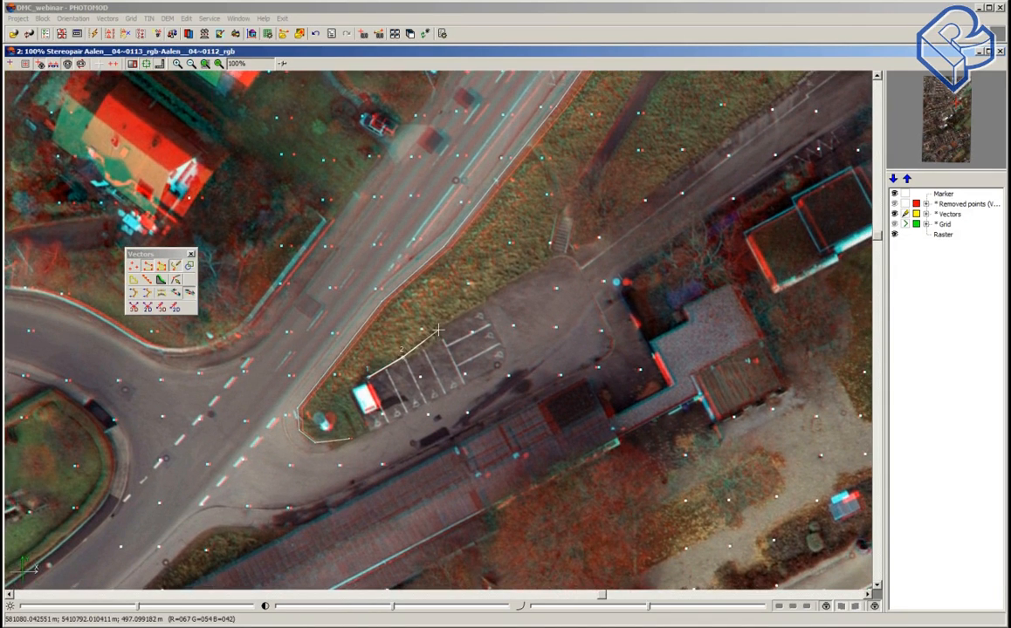
left_click(438, 330)
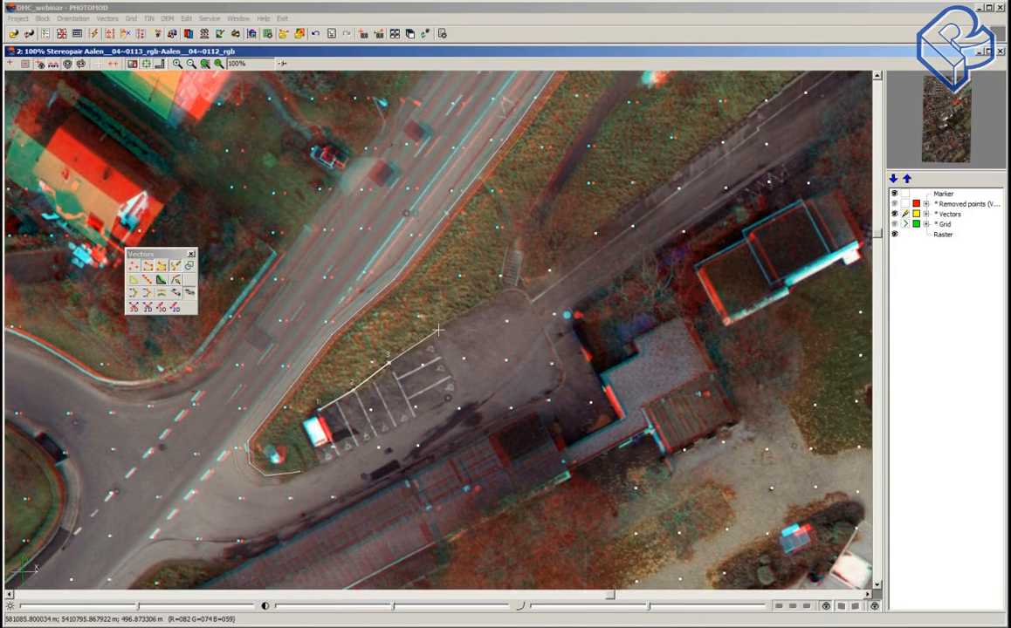
left_click(438, 330)
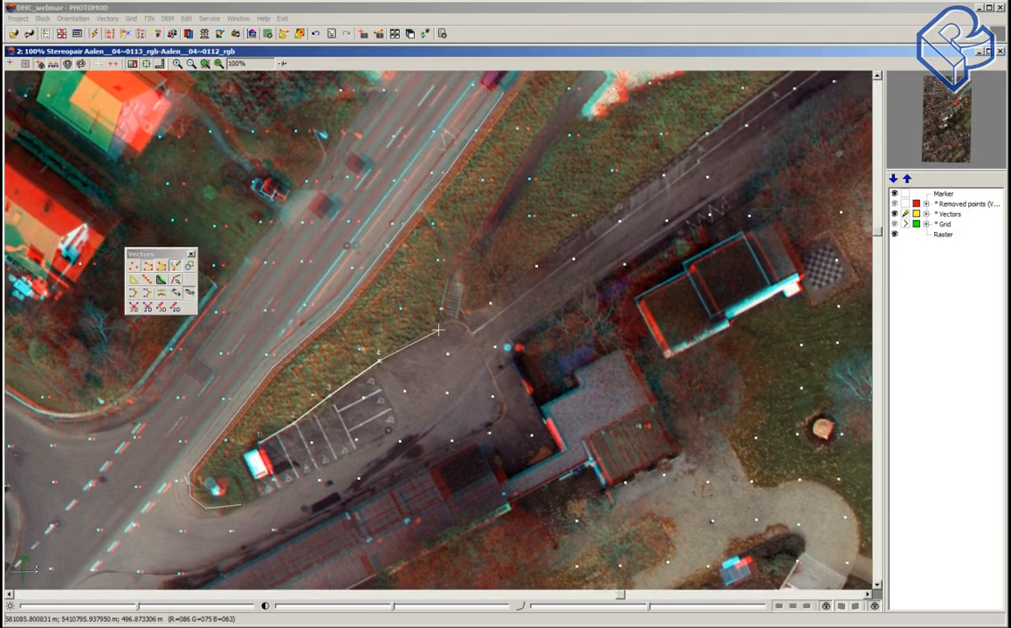
left_click(438, 330)
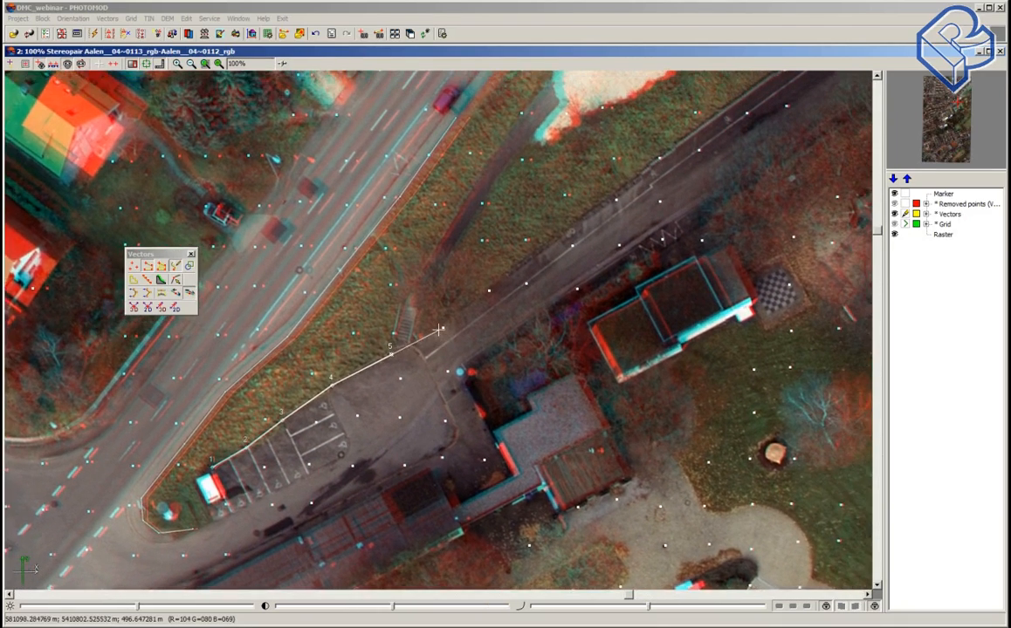
left_click(438, 330)
left_click(438, 330)
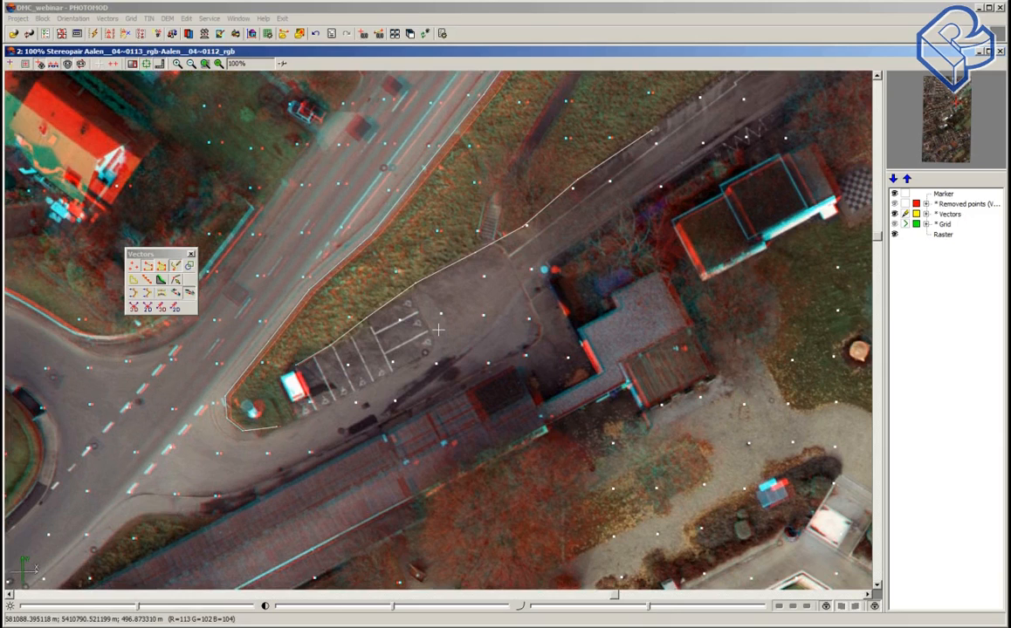
Step: Create a TIN from the Vectors layer without the removed points, with quasicontours every 5.0 m from 0.0 m and a nonconvex border
scroll(437, 329, "down", 1)
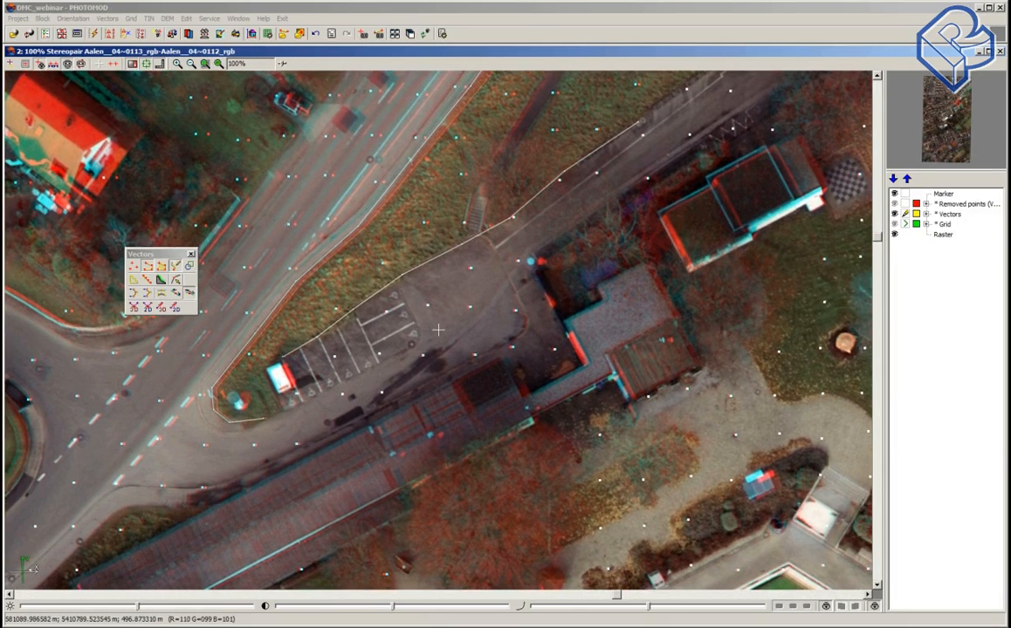
scroll(437, 329, "down", 4)
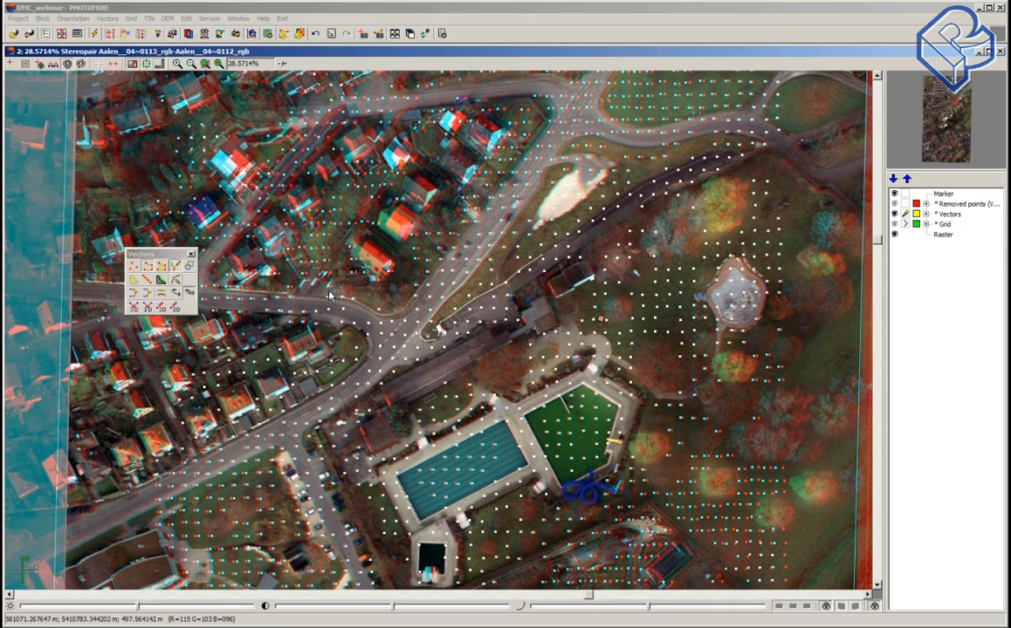
left_click(150, 21)
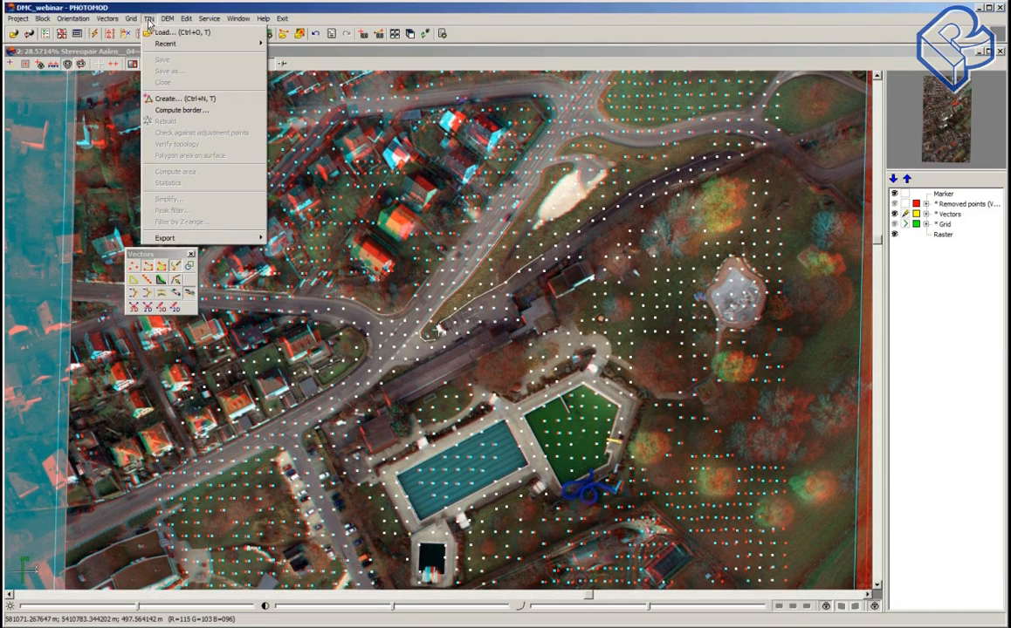
left_click(172, 105)
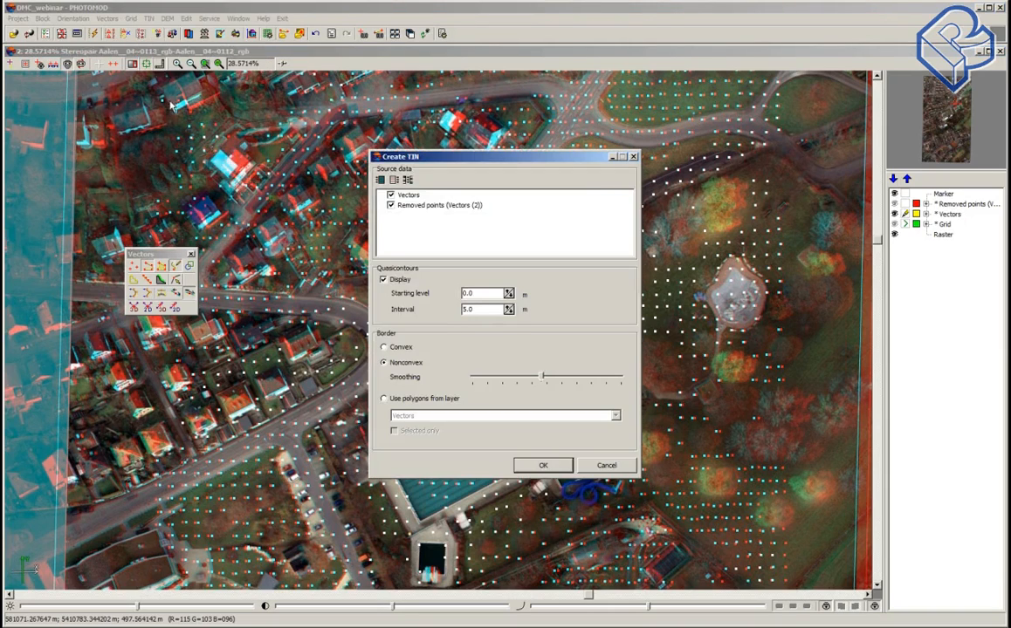
left_click(391, 206)
left_click(543, 467)
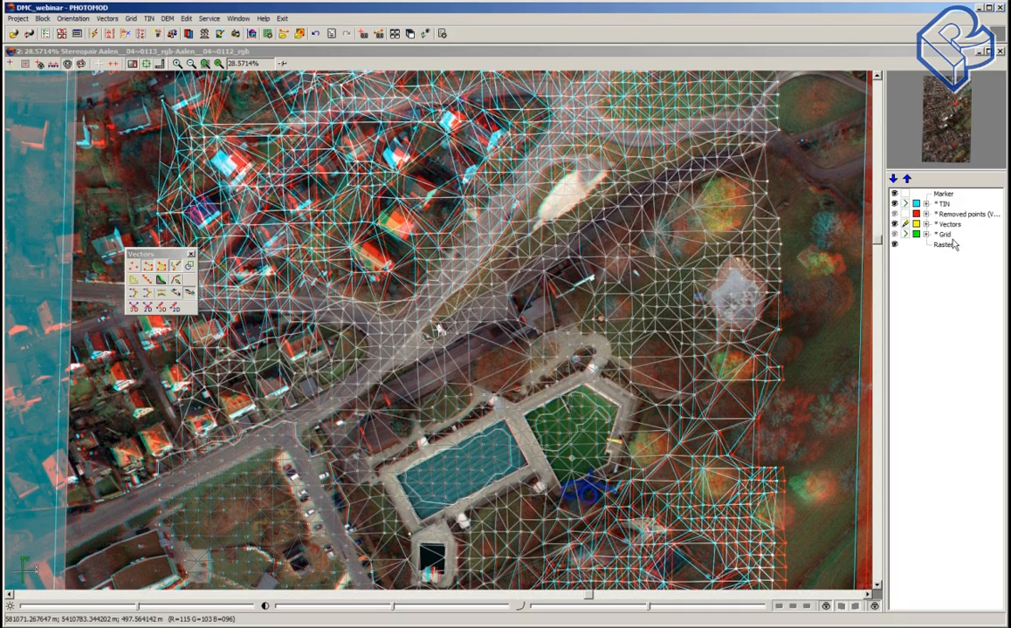
Step: Set the marker to ground height beside the pale sandy patch at 66.6667% and trace a polyline along the main road's edge around the junction corner
left_click(408, 311)
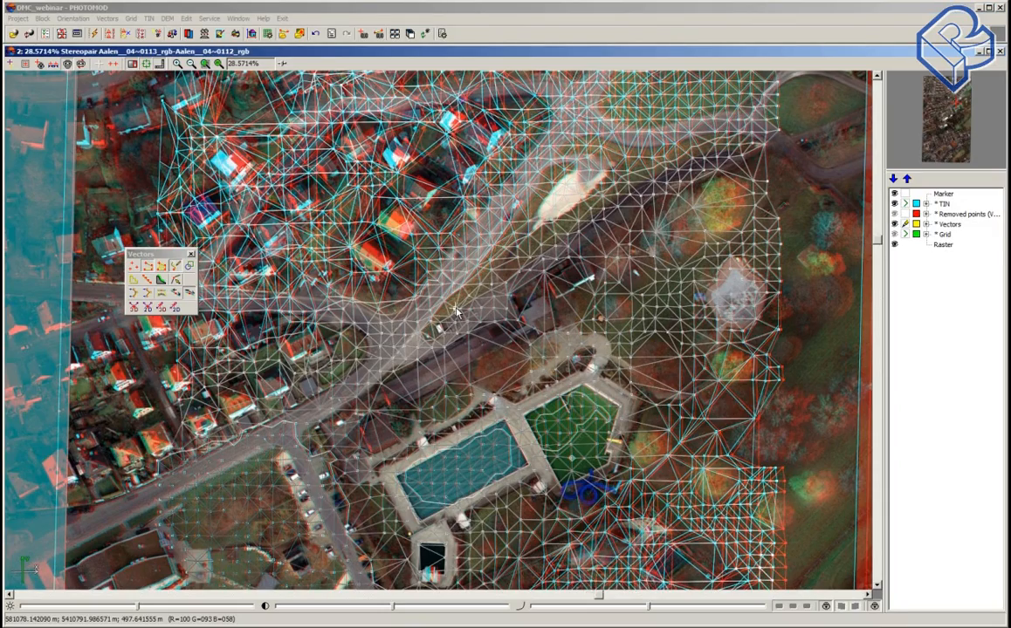
scroll(455, 311, "up", 1)
scroll(456, 311, "up", 1)
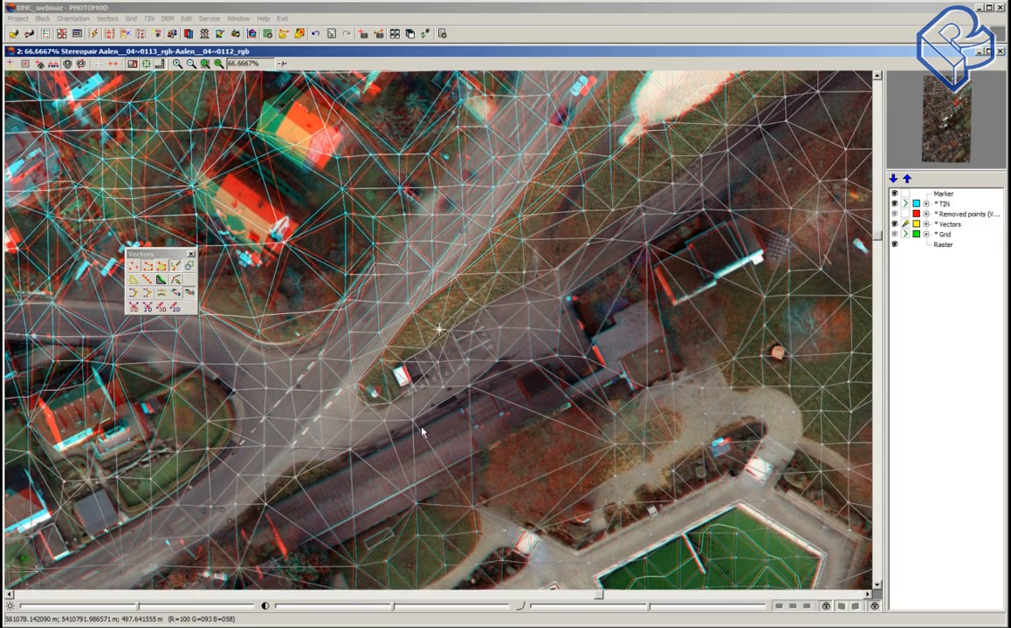
middle_click_drag(474, 439, 503, 335)
middle_click_drag(621, 189, 547, 321)
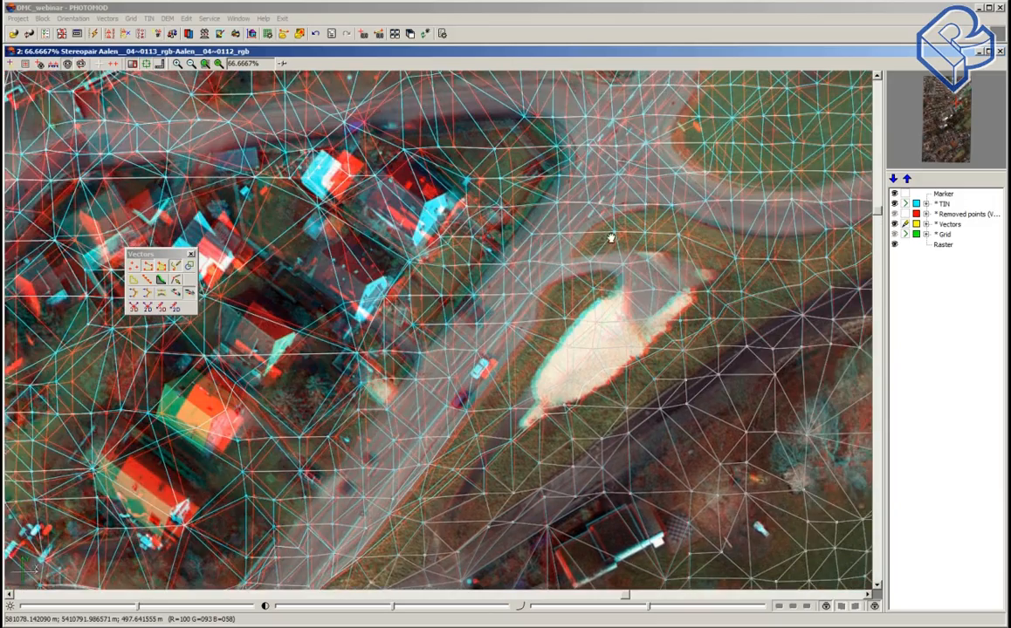
middle_click_drag(610, 232, 542, 237)
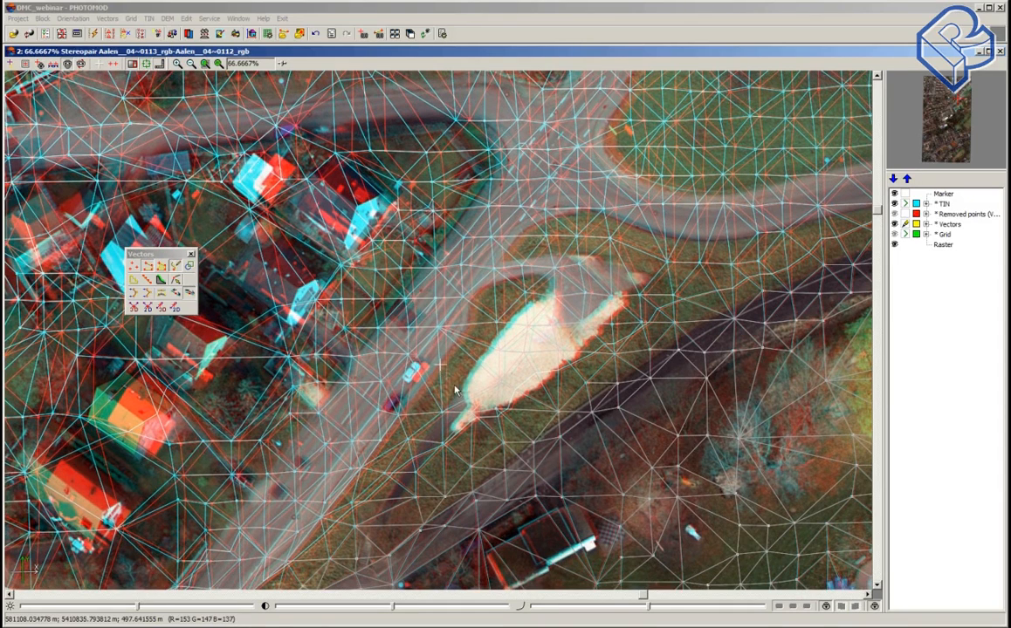
key("space")
key("space")
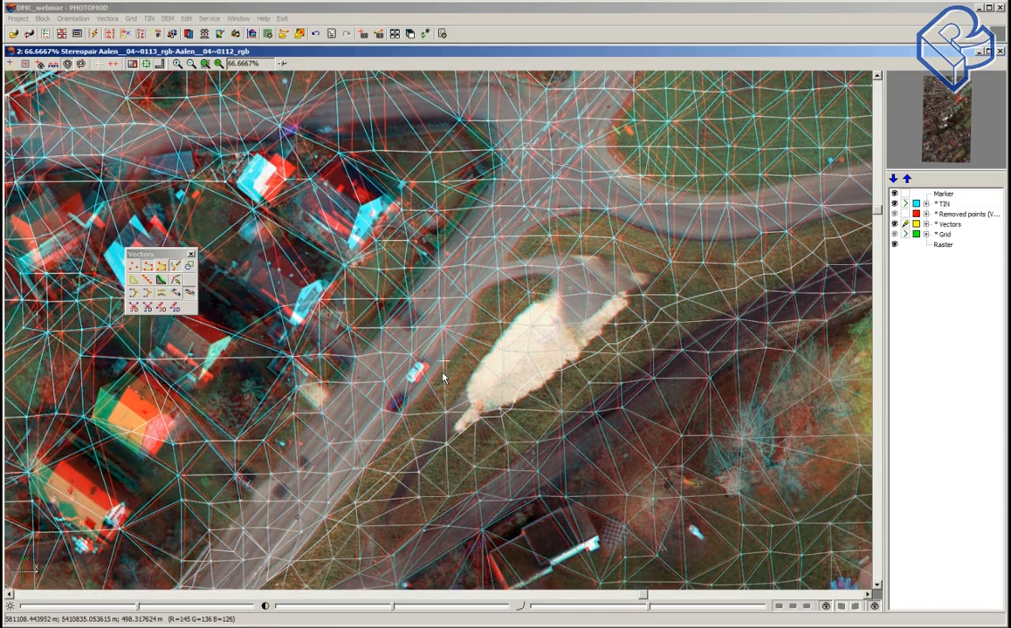
key("space")
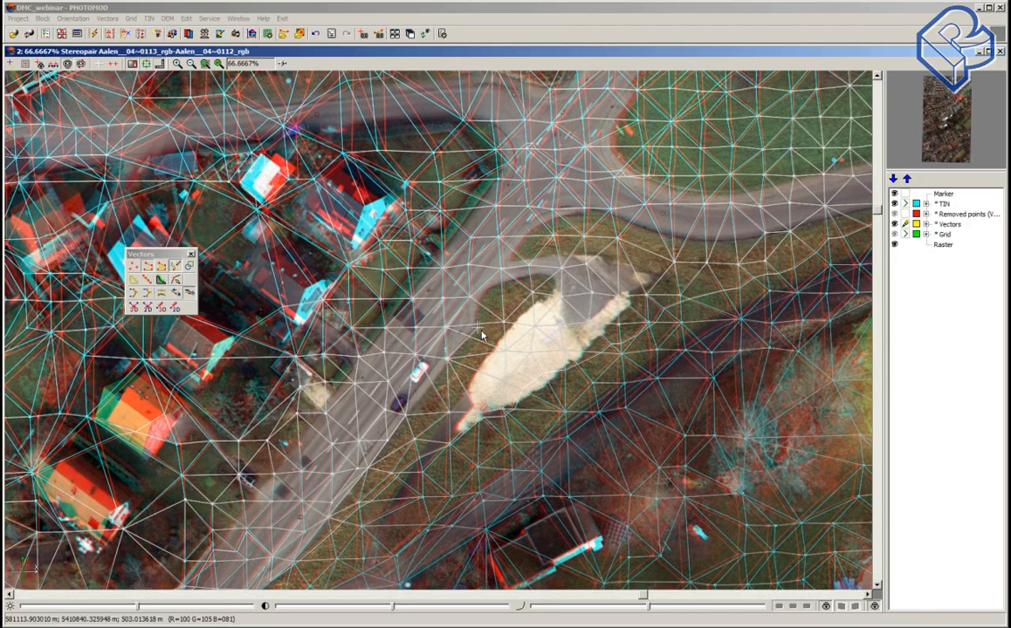
scroll(493, 299, "up", 2)
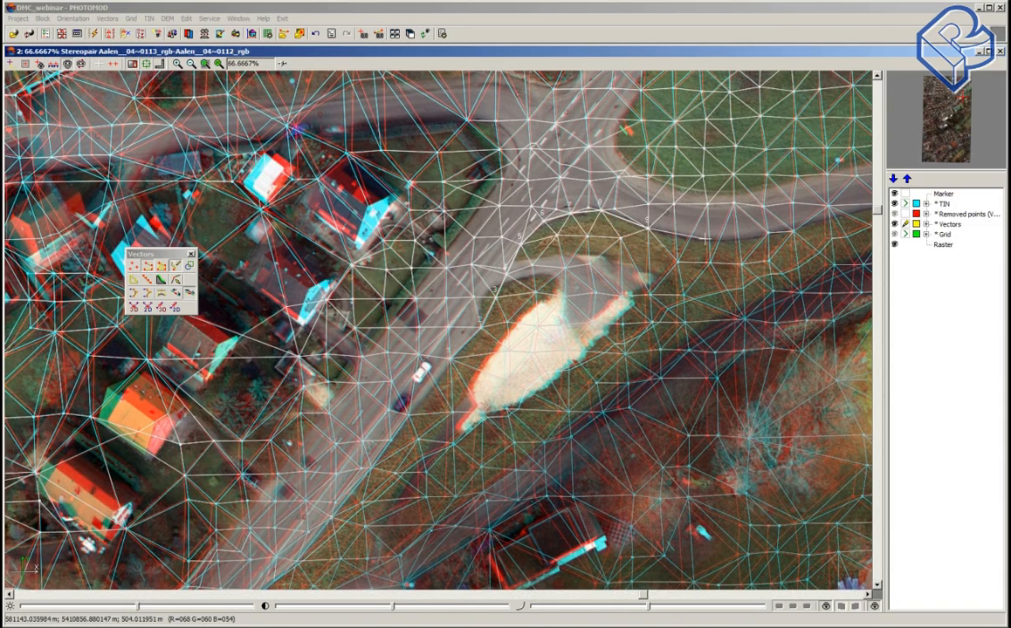
Step: Extend the polyline east along the side road's southern edge, lowering the marker with the ground, and finish it
left_click(694, 237)
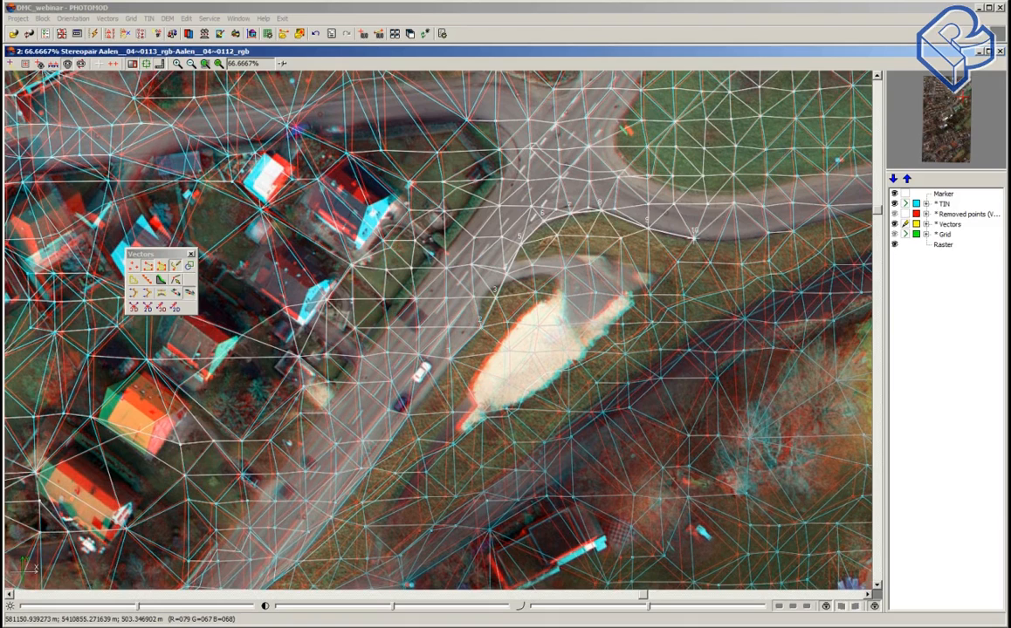
left_click(739, 238)
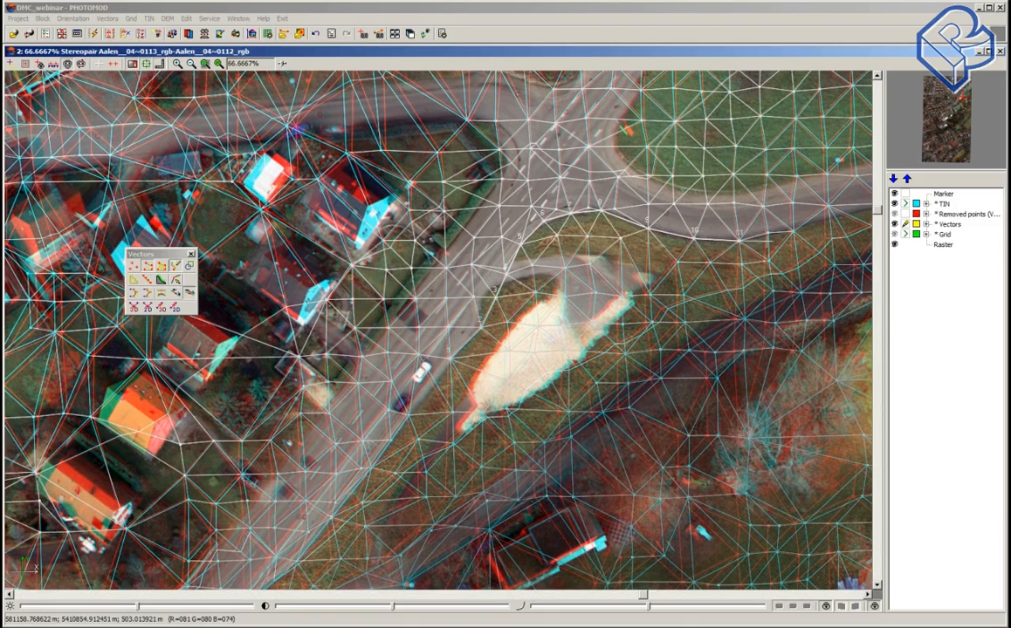
scroll(804, 228, "down", 2)
left_click(807, 228)
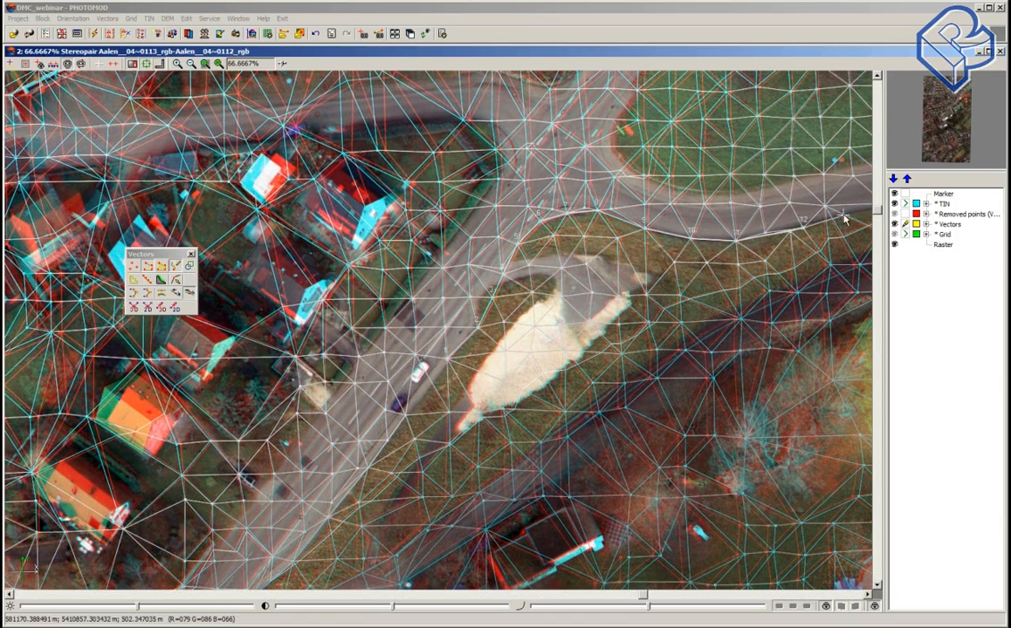
left_click(843, 215)
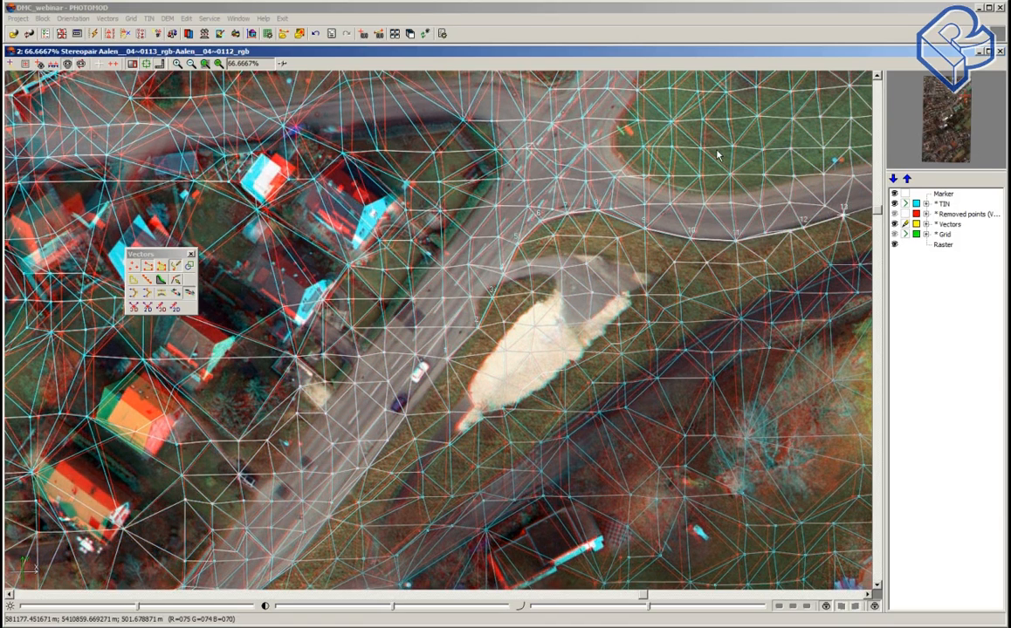
key("Escape")
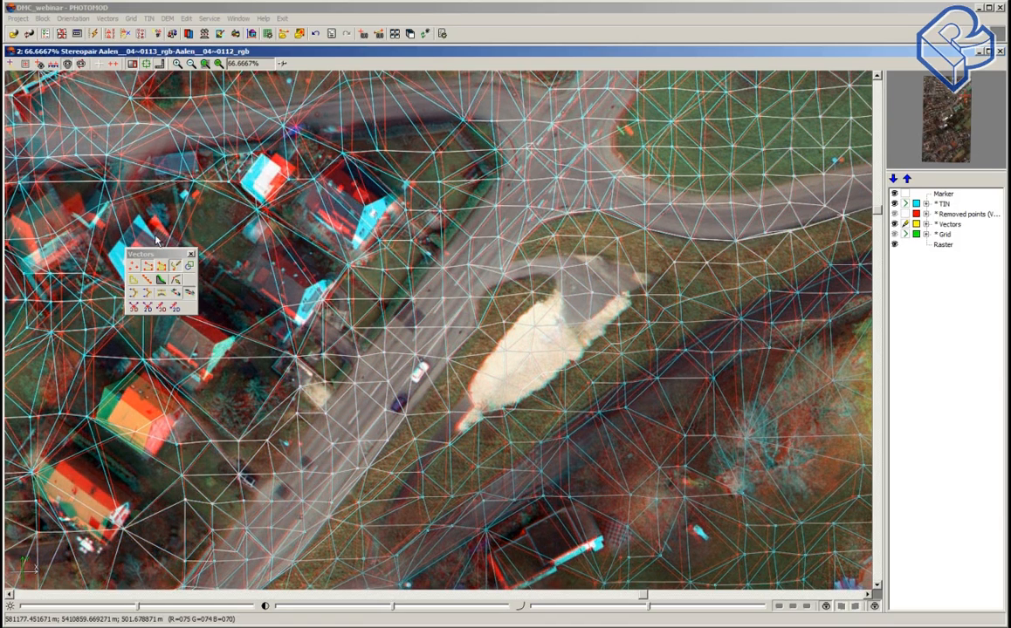
Step: Place the marker on the lower road southeast of the grass strip, bring it to the road surface and follow the road northeast
left_click(131, 254)
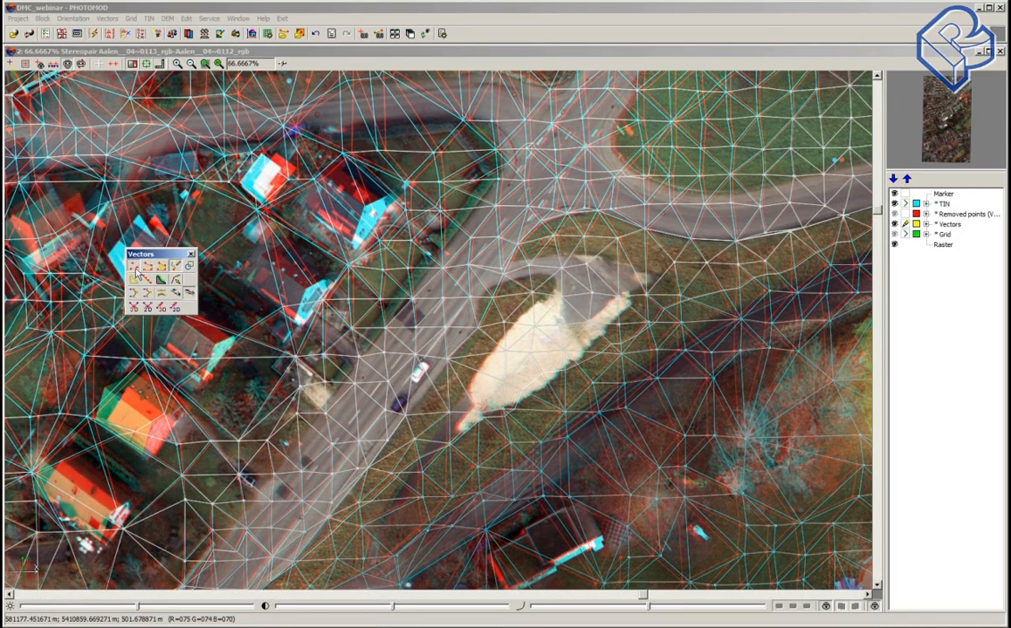
left_click(685, 417)
scroll(700, 373, "down", 1)
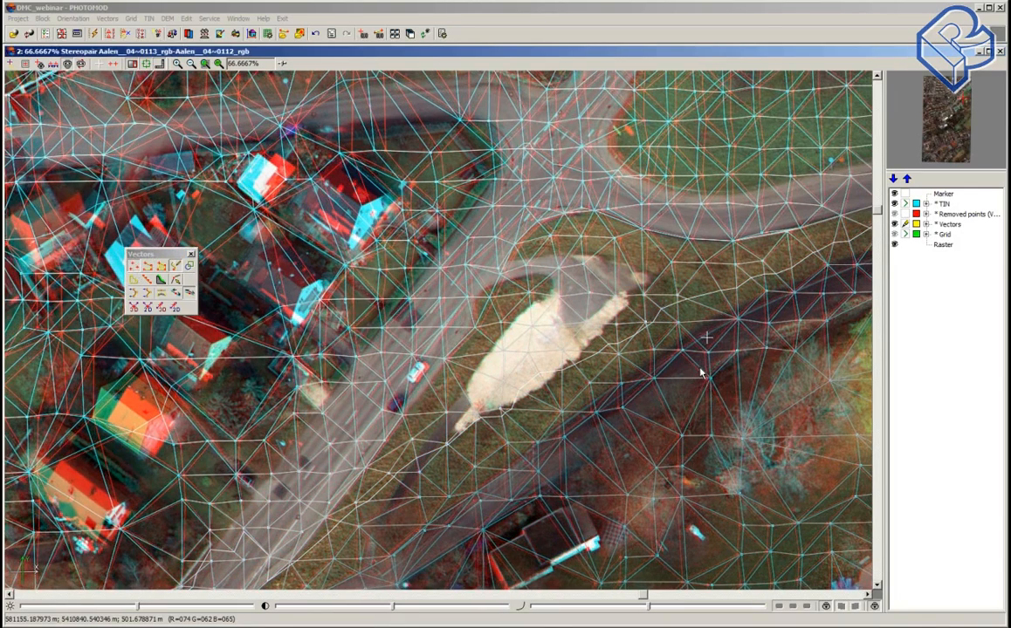
scroll(702, 358, "down", 1)
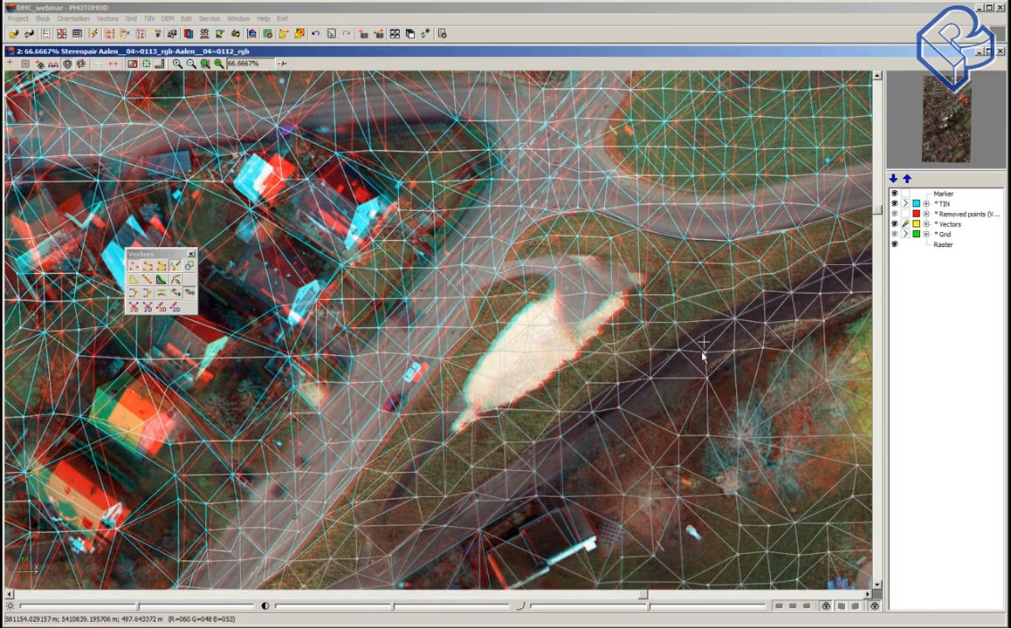
scroll(702, 353, "up", 1)
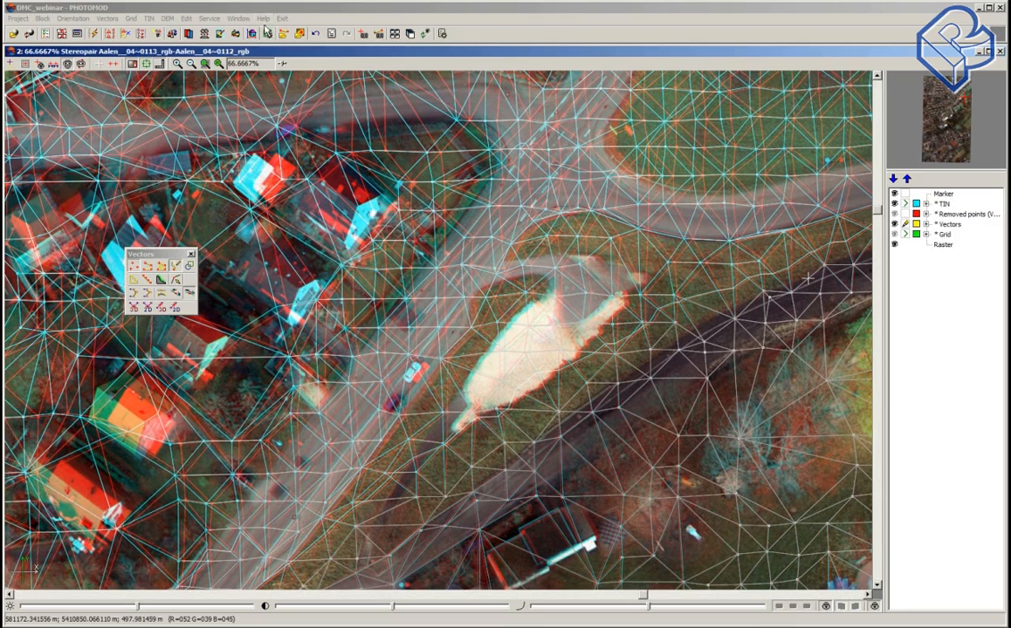
Step: Review the mouse button assignments for the macros in the mouse setup and close it
left_click(211, 19)
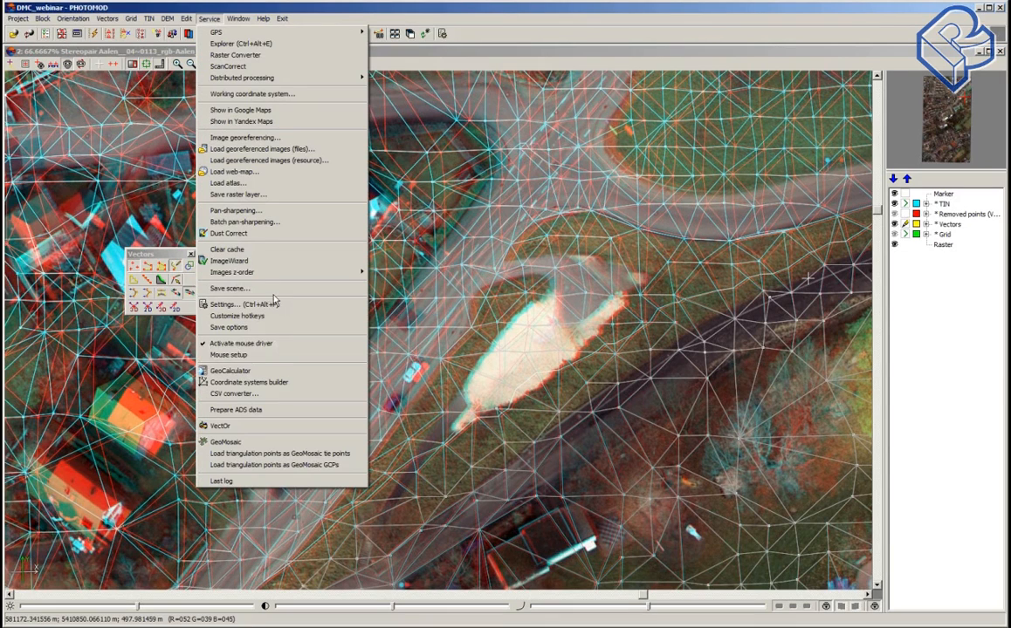
left_click(251, 356)
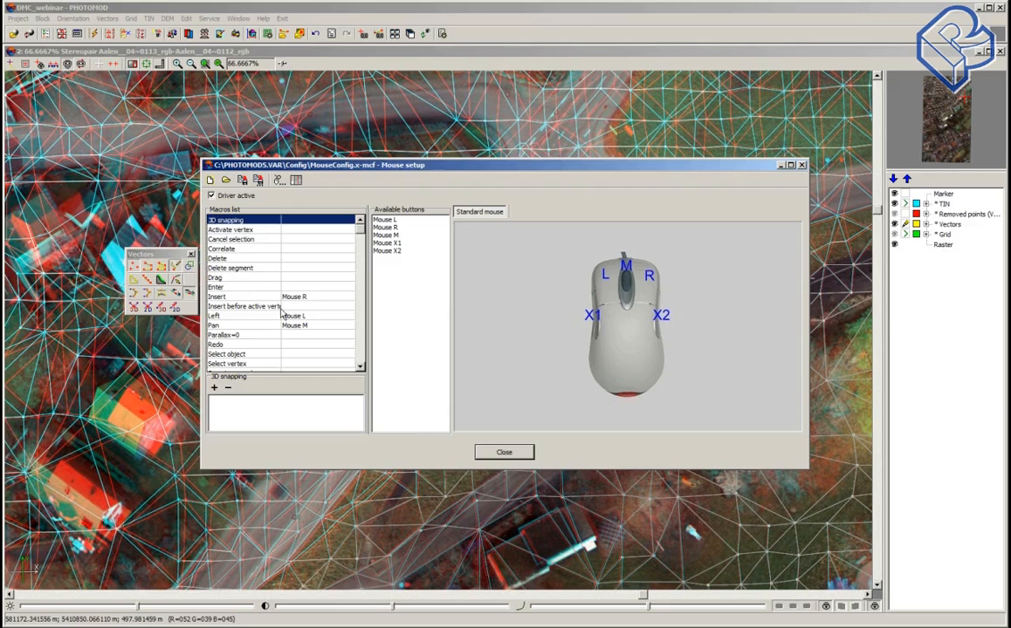
left_click(505, 455)
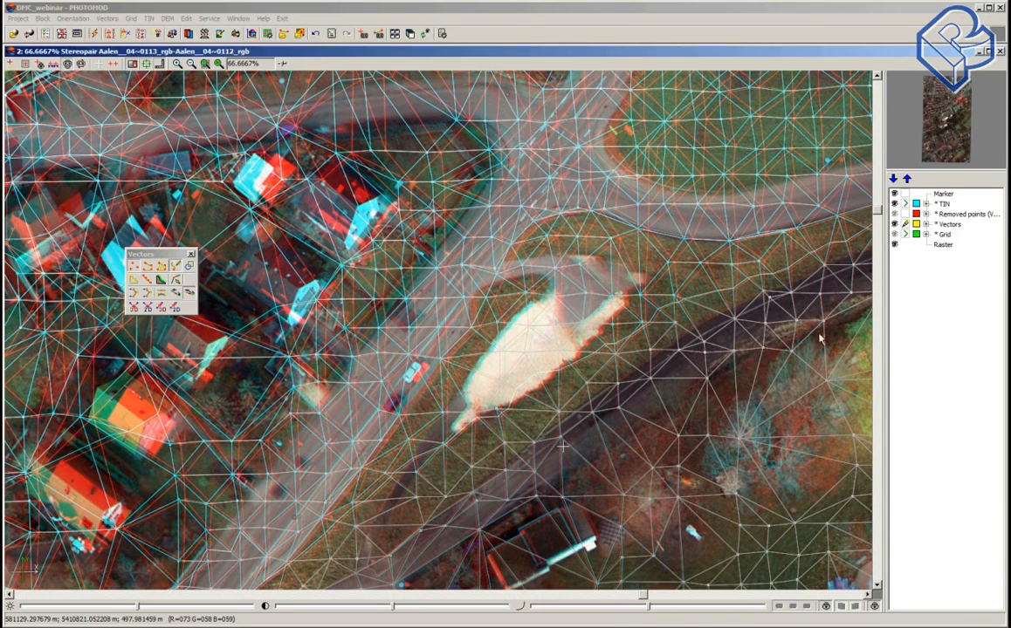
Step: Hide the TIN's triangles and examine the contours around the junction and the swimming pools
left_click(925, 204)
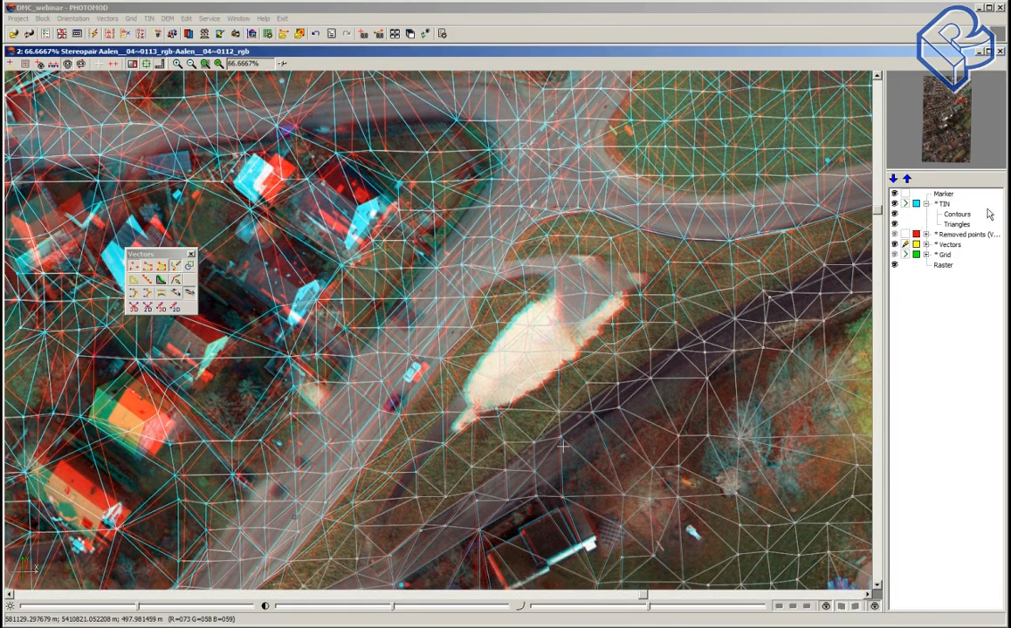
left_click(894, 224)
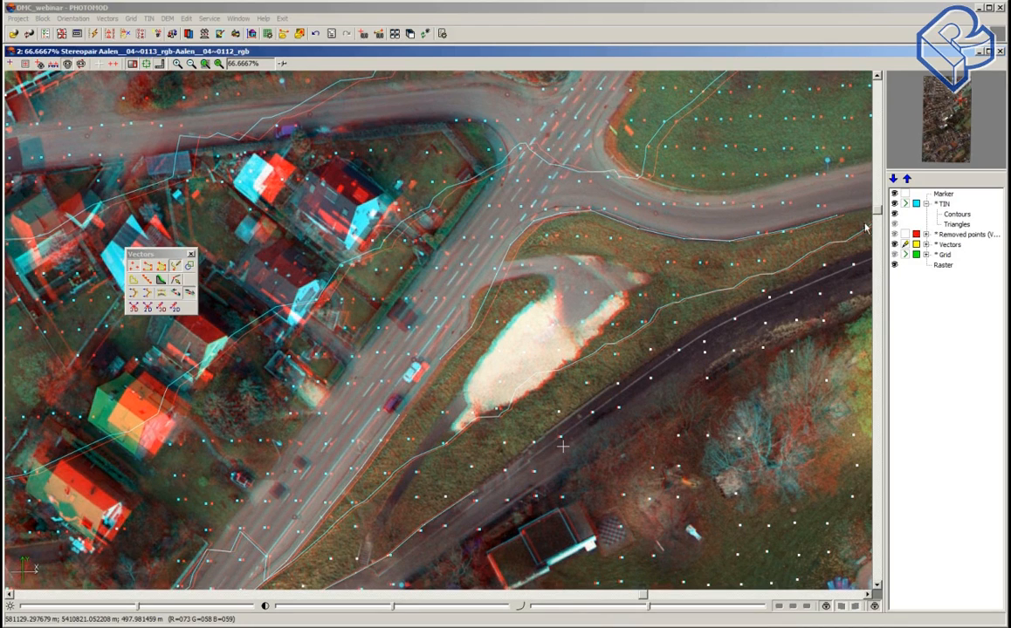
middle_click_drag(415, 438, 480, 292)
middle_click_drag(528, 376, 449, 212)
middle_click_drag(548, 490, 507, 388)
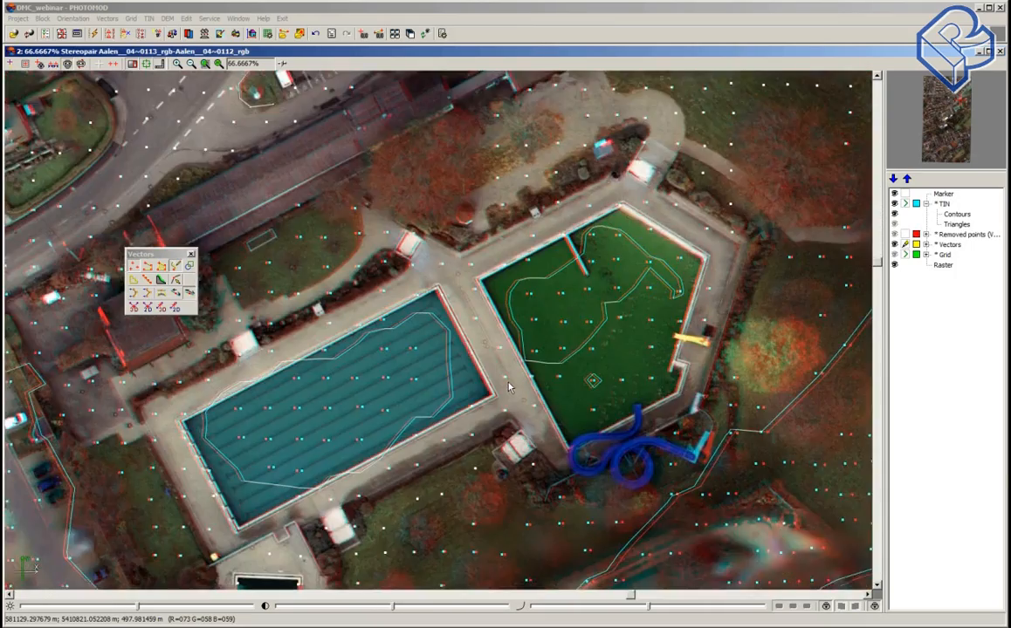
middle_click_drag(235, 397, 289, 246)
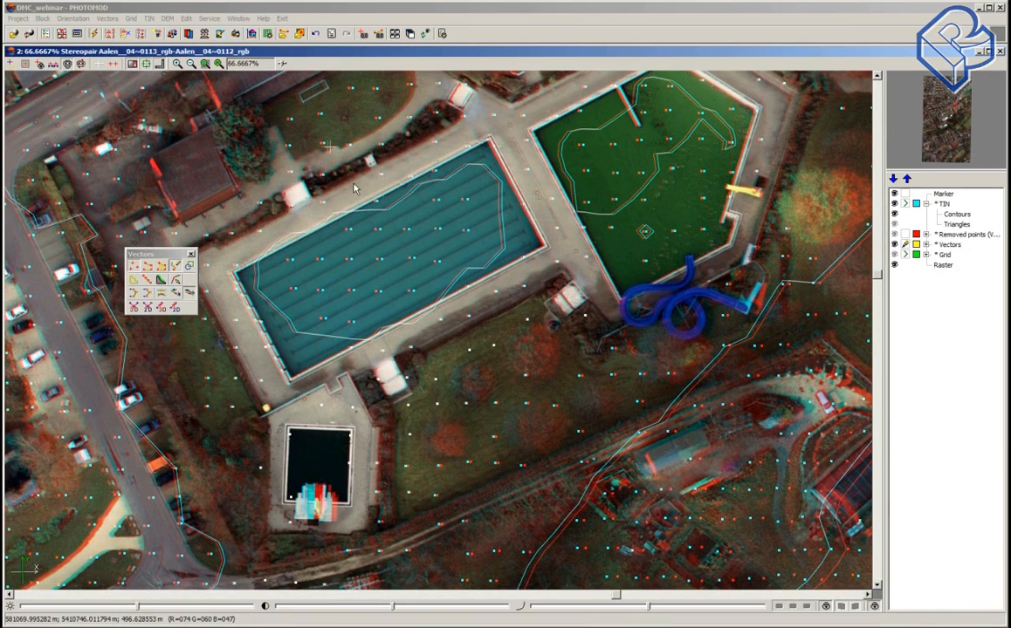
Step: Show the TIN's triangles over the wider area around the swimming pools and turn off the stereo display
key("slash")
key("slash")
key("slash")
key("slash")
key("slash")
key("slash")
key("slash")
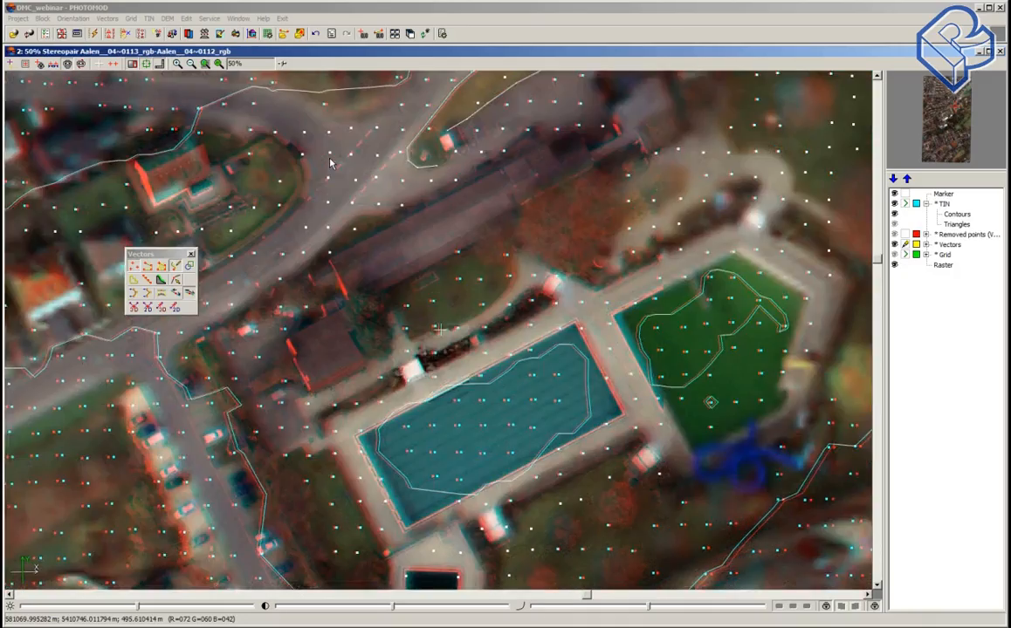
key("slash")
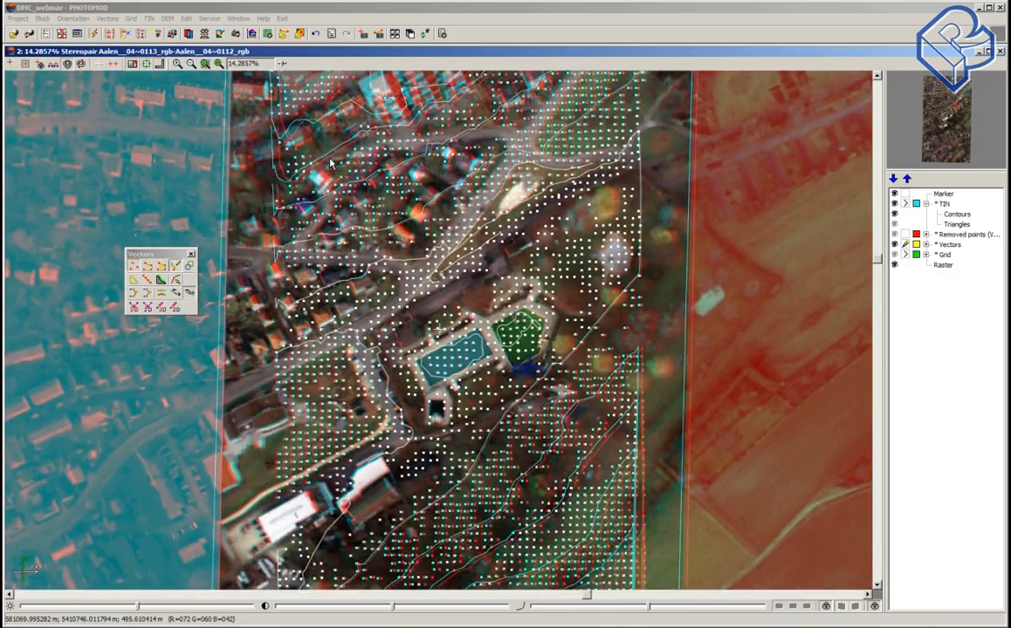
left_click(894, 225)
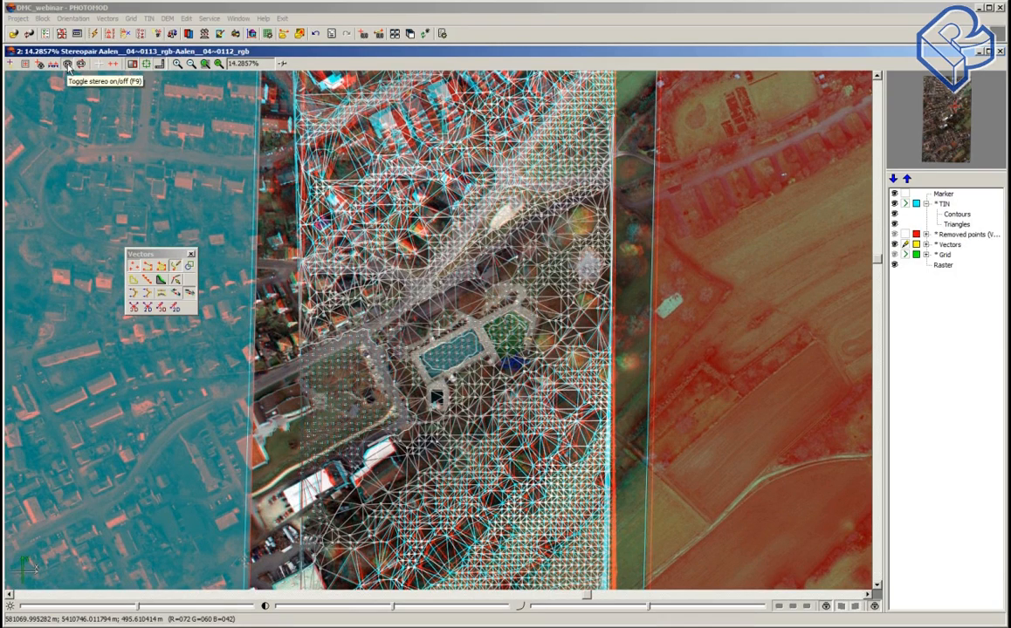
left_click(67, 68)
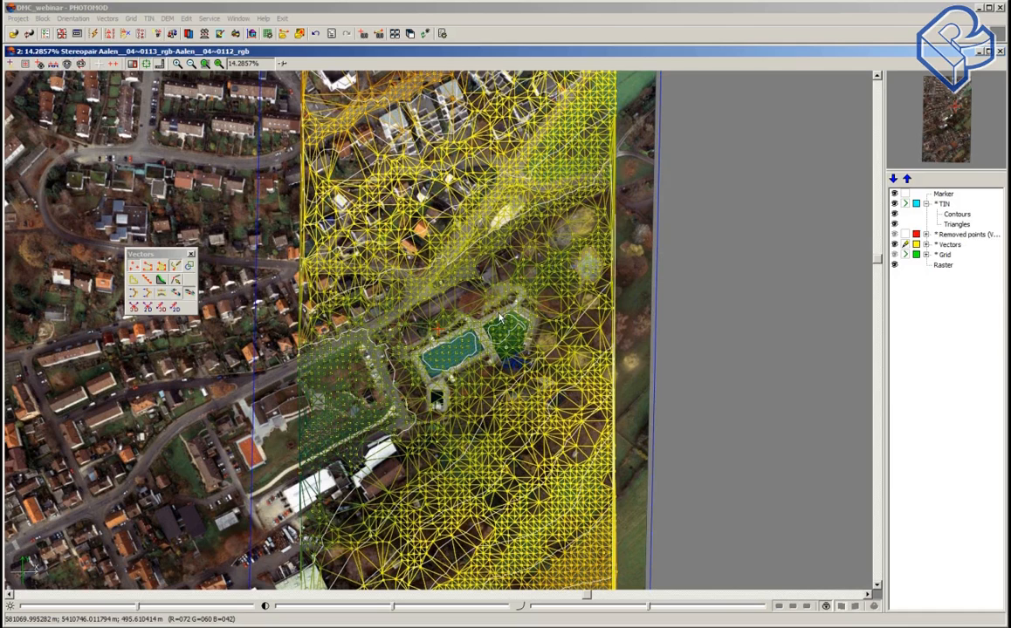
Step: Examine the TIN's triangles from the northern houses to the southern residential area and hide them again
left_click_drag(499, 272, 513, 337)
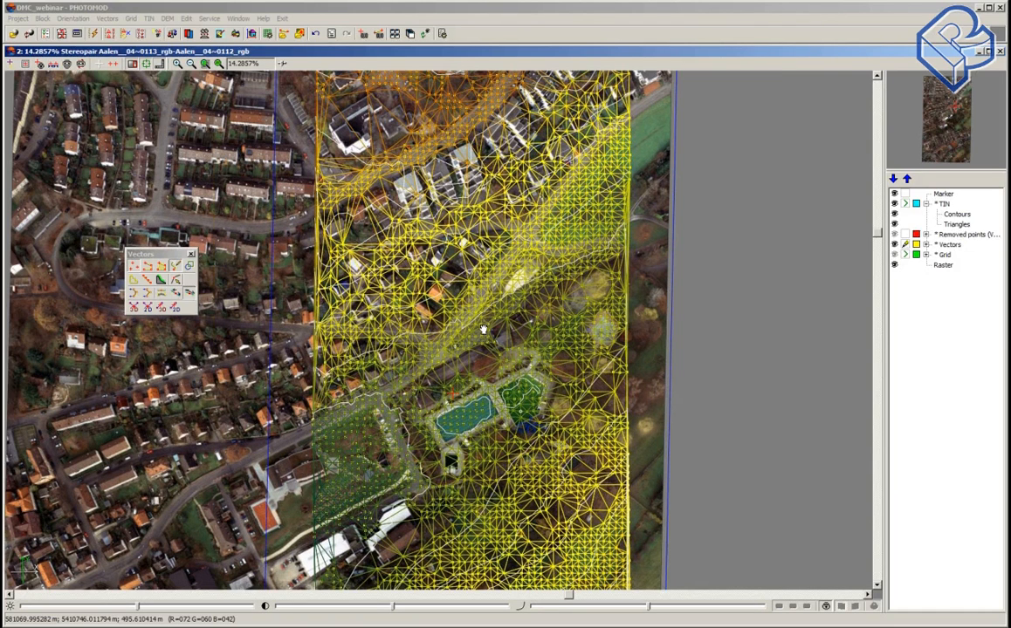
left_click_drag(512, 399, 572, 289)
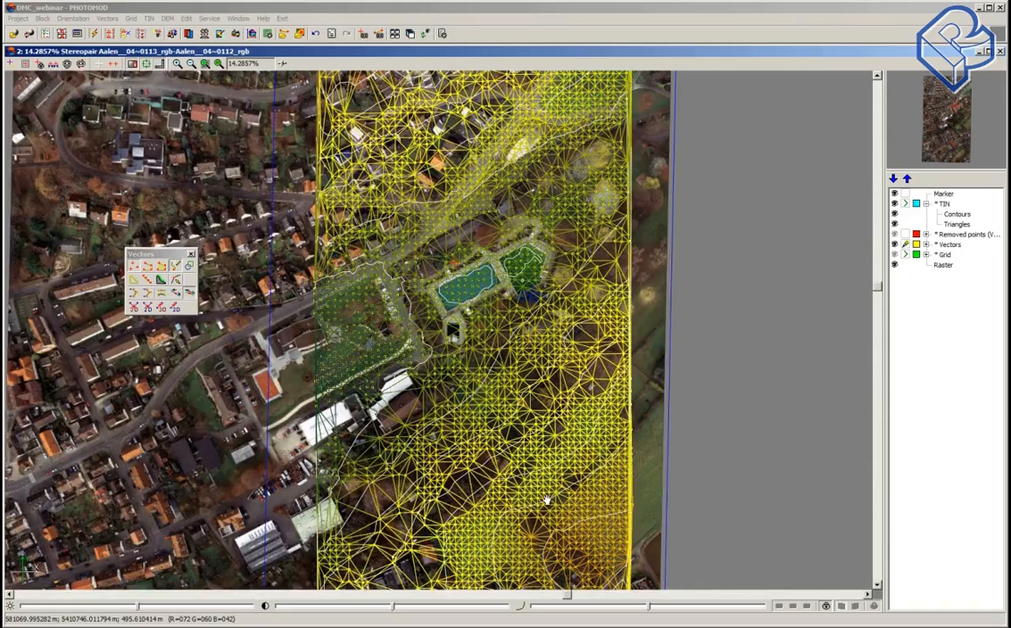
left_click_drag(537, 493, 513, 384)
left_click_drag(521, 450, 509, 324)
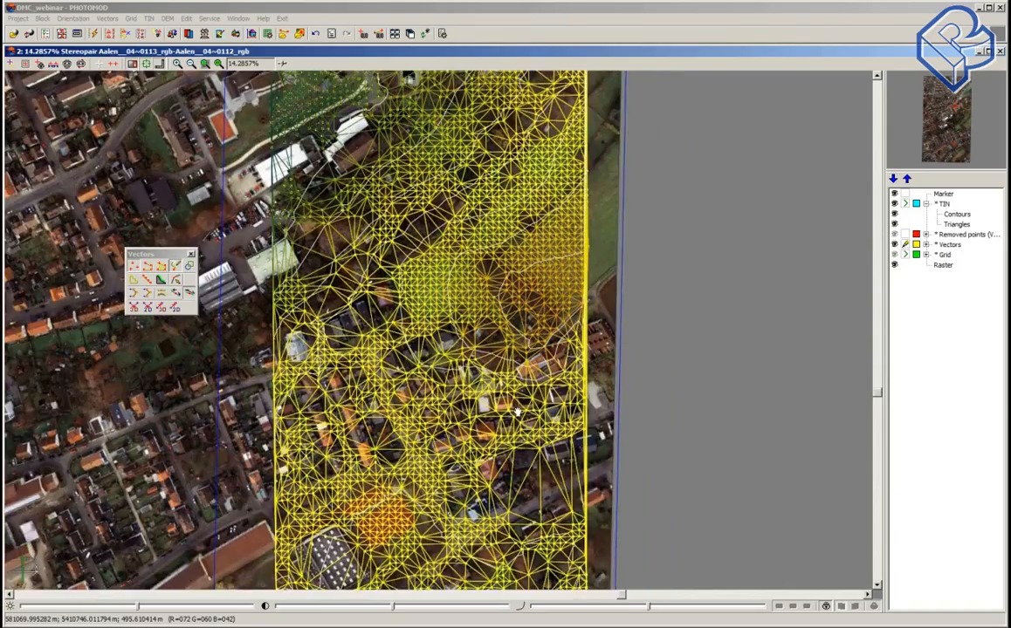
left_click_drag(517, 410, 512, 330)
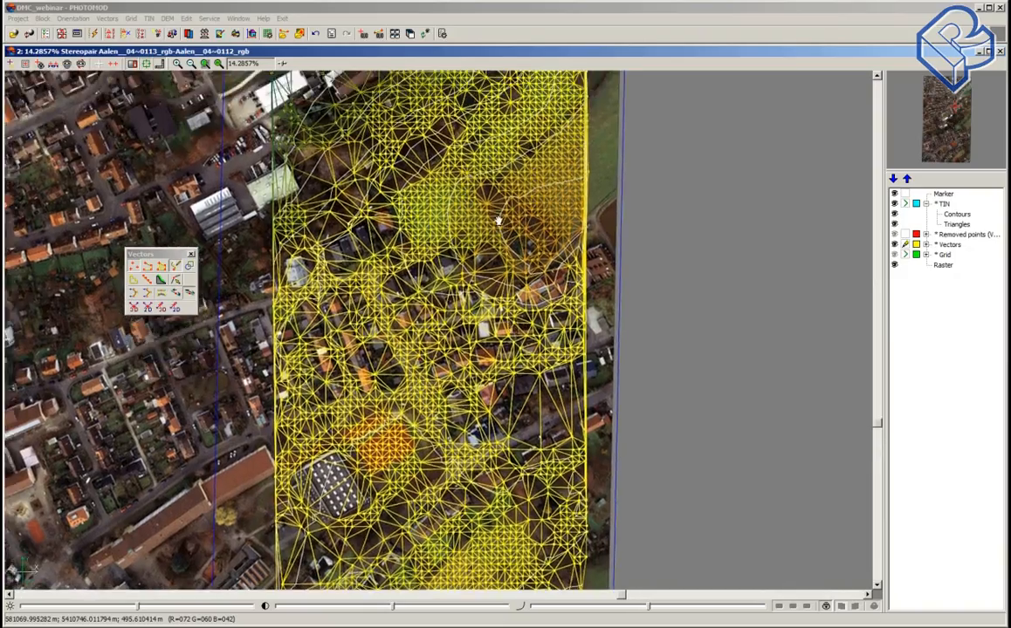
left_click_drag(495, 220, 522, 374)
left_click_drag(540, 270, 548, 373)
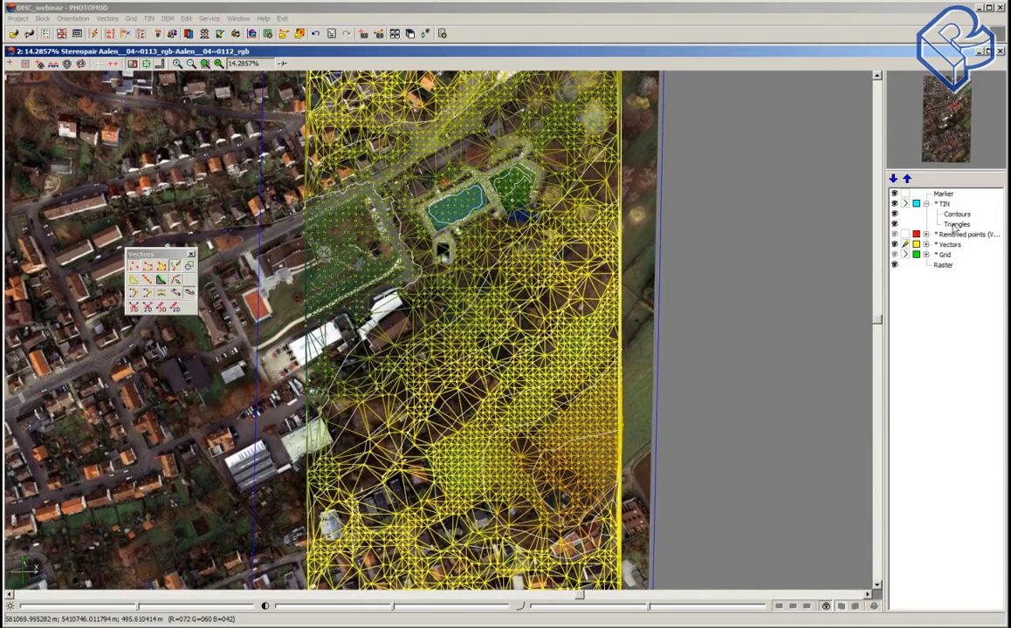
left_click(894, 225)
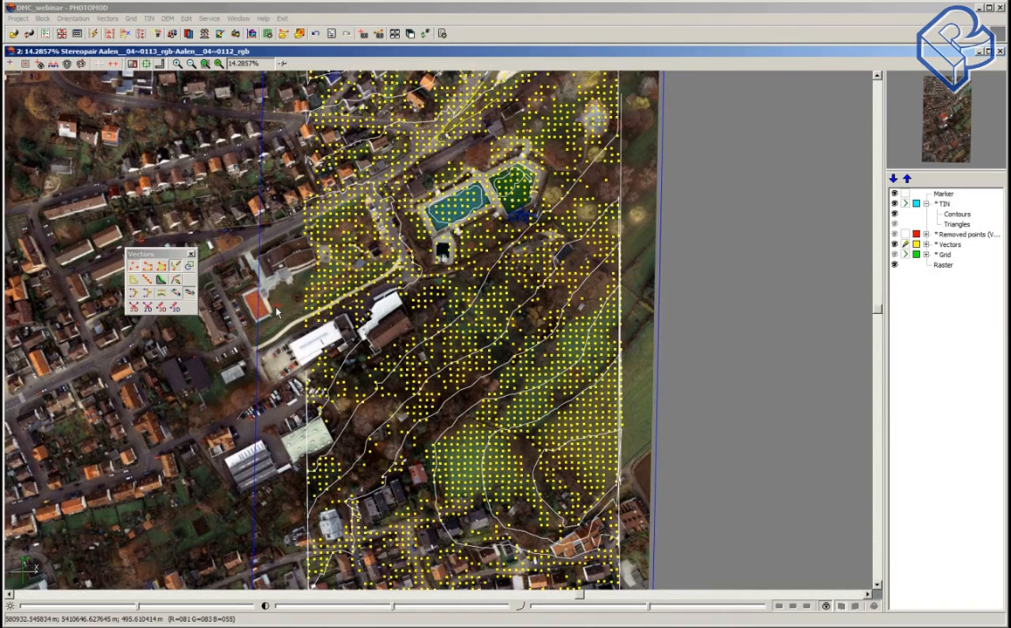
scroll(276, 311, "down", 7)
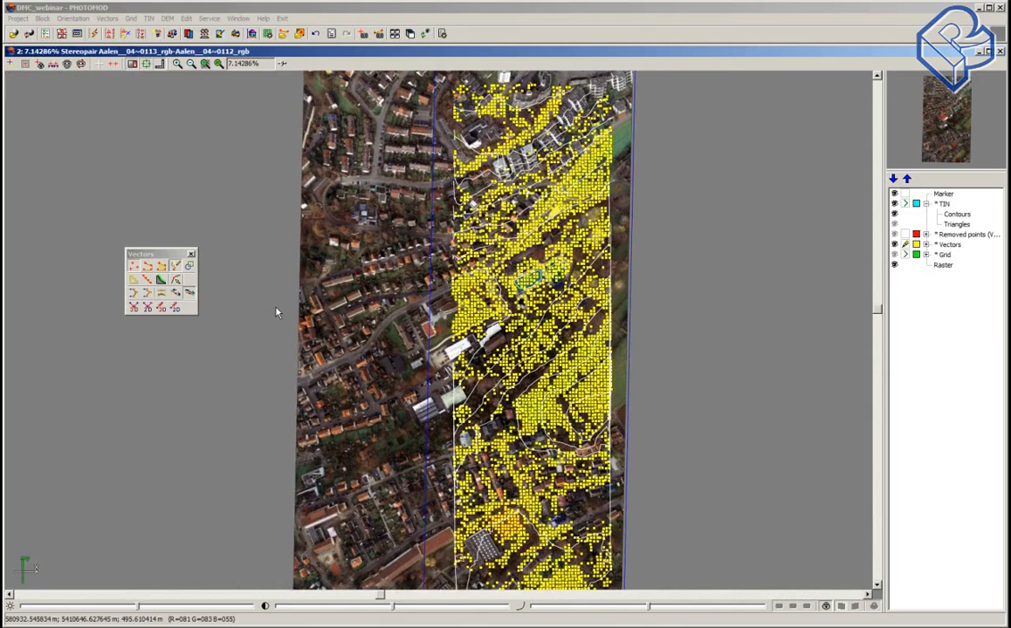
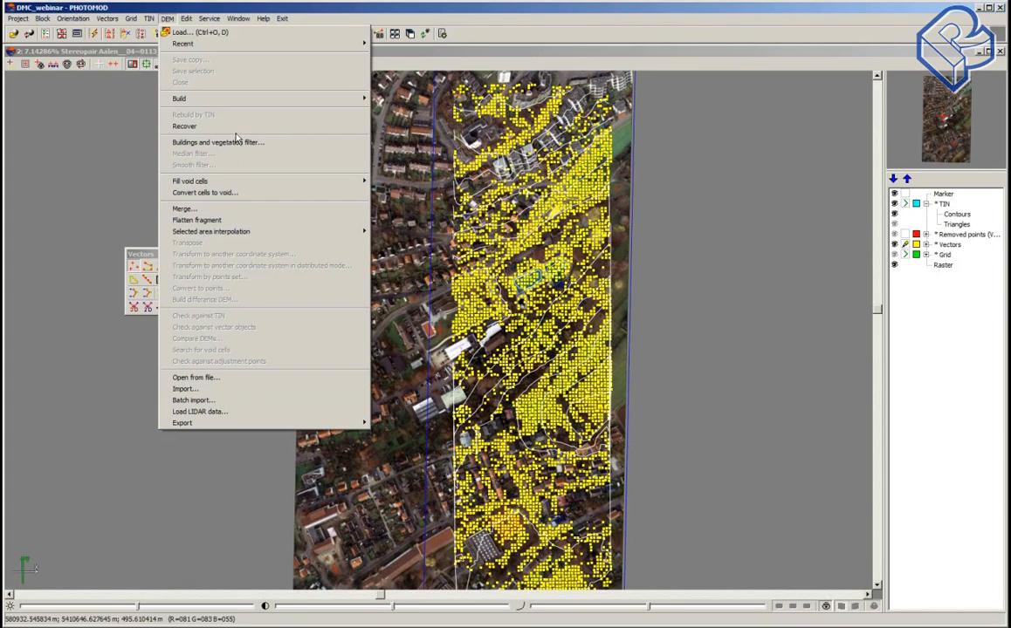
Step: Build a DEM from the TIN with a 1.0 m cell size and save it as stp_1m
mouse_move(246, 102)
mouse_move(192, 99)
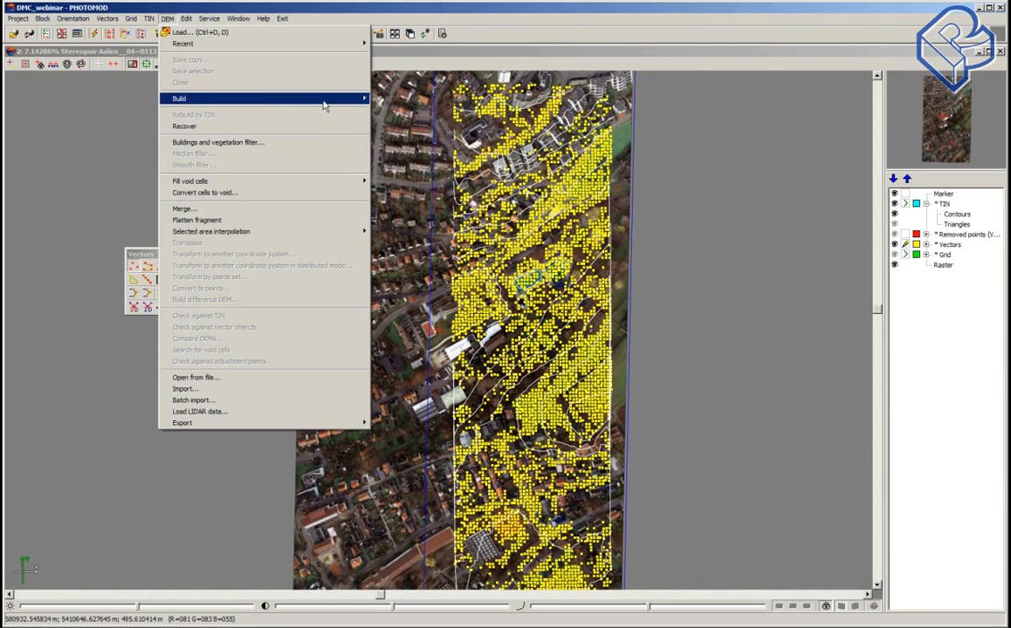
mouse_move(323, 106)
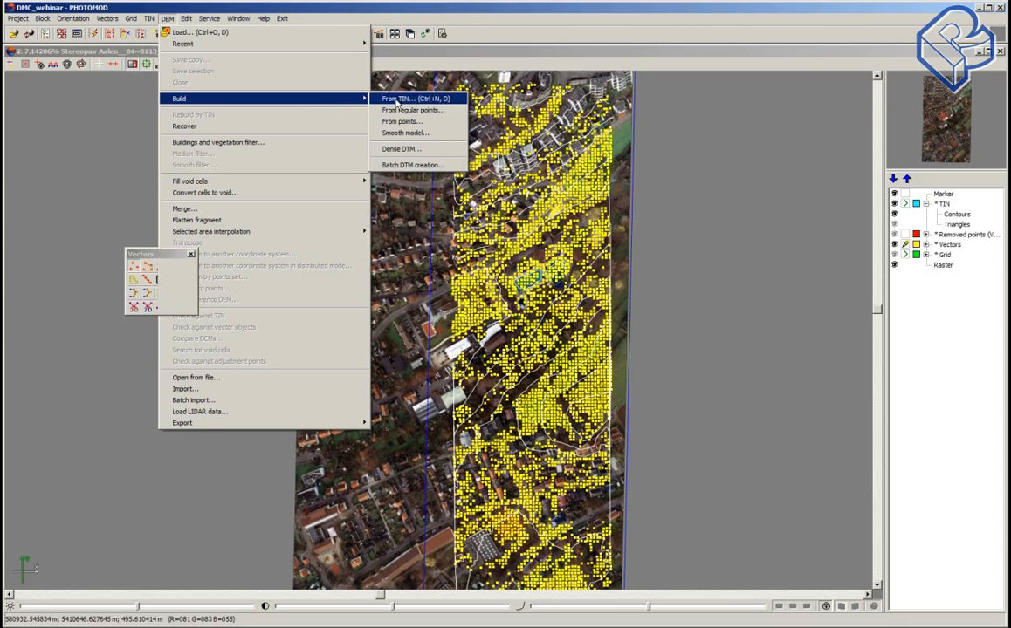
left_click(398, 100)
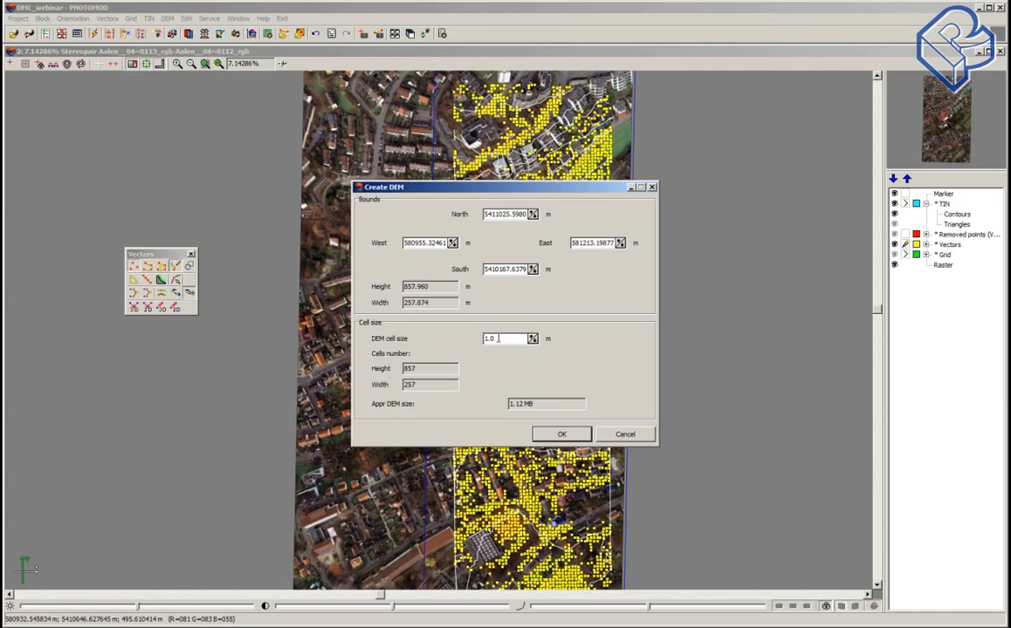
left_click(558, 435)
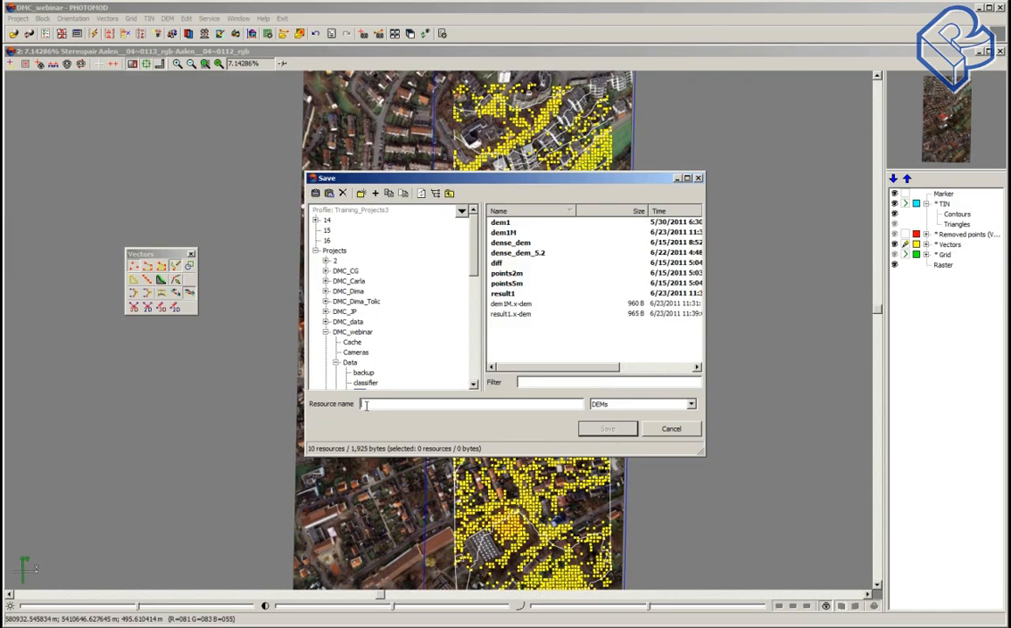
type("st")
type("5_1")
type("m")
left_click(606, 429)
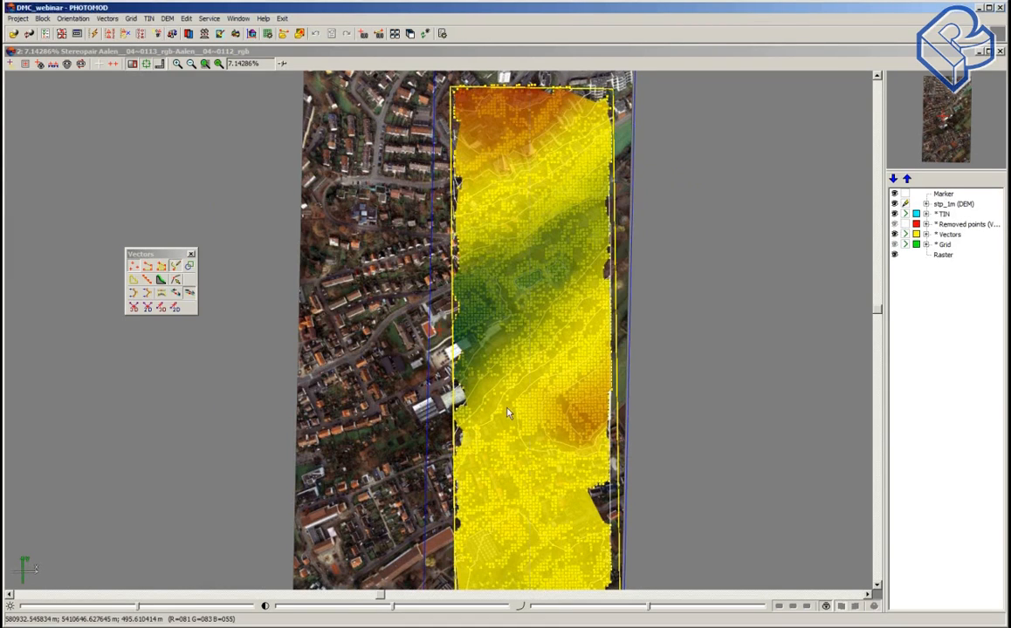
Step: View the full extent of the DEM in the stereopair and switch to the Block scheme window
left_click(507, 407)
scroll(507, 411, "down", 1)
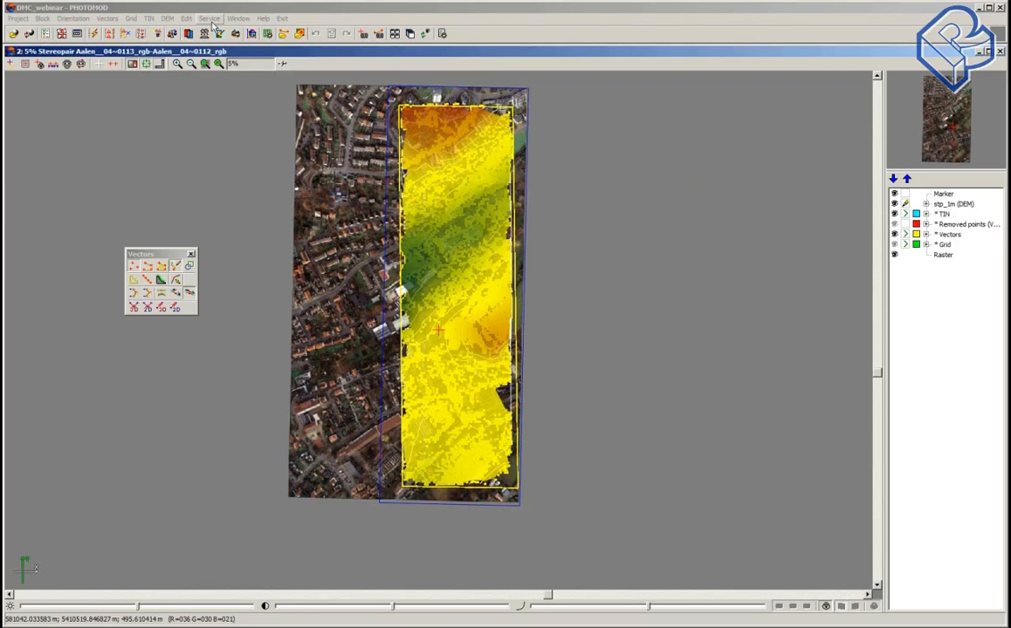
left_click(239, 19)
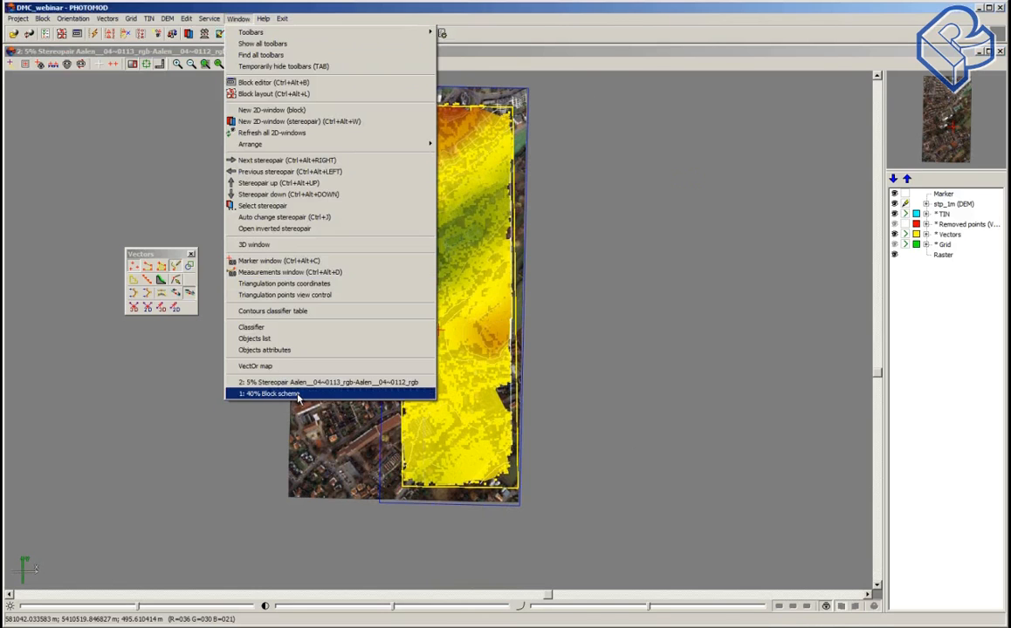
left_click(296, 394)
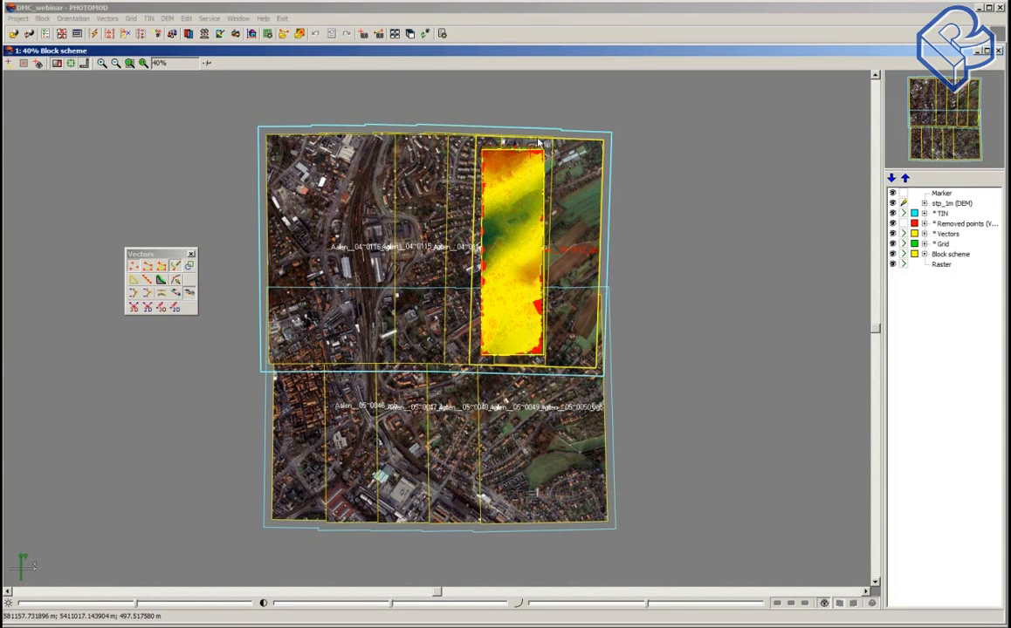
Step: Set up batch DTM creation from points_2m, points_2m_deleted and points_2m_filtered, review its processing and DEM options, and cancel it
left_click(166, 19)
mouse_move(196, 100)
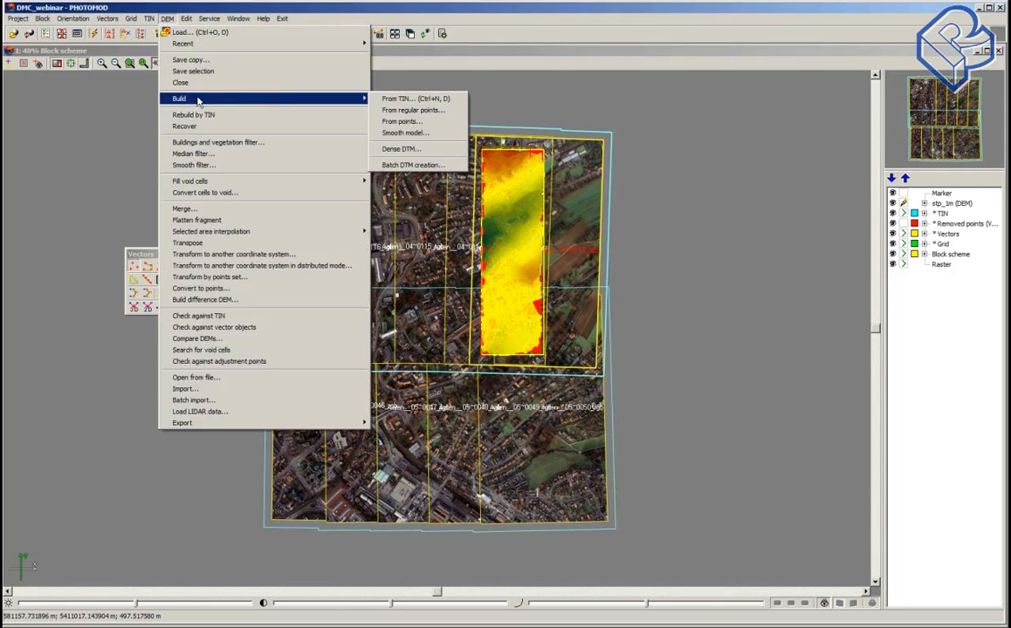
left_click(425, 167)
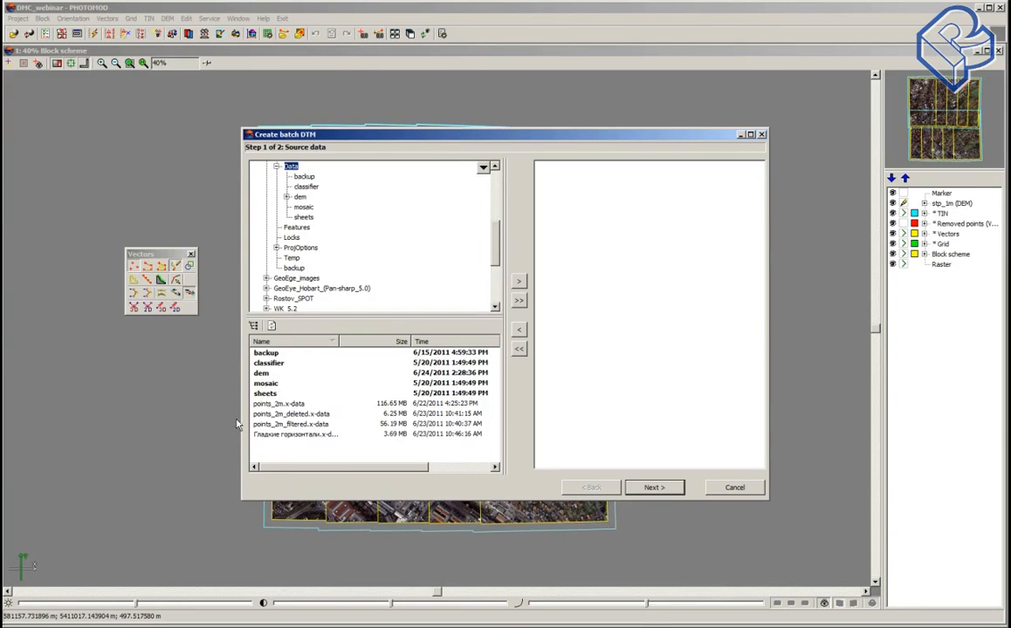
left_click(283, 404)
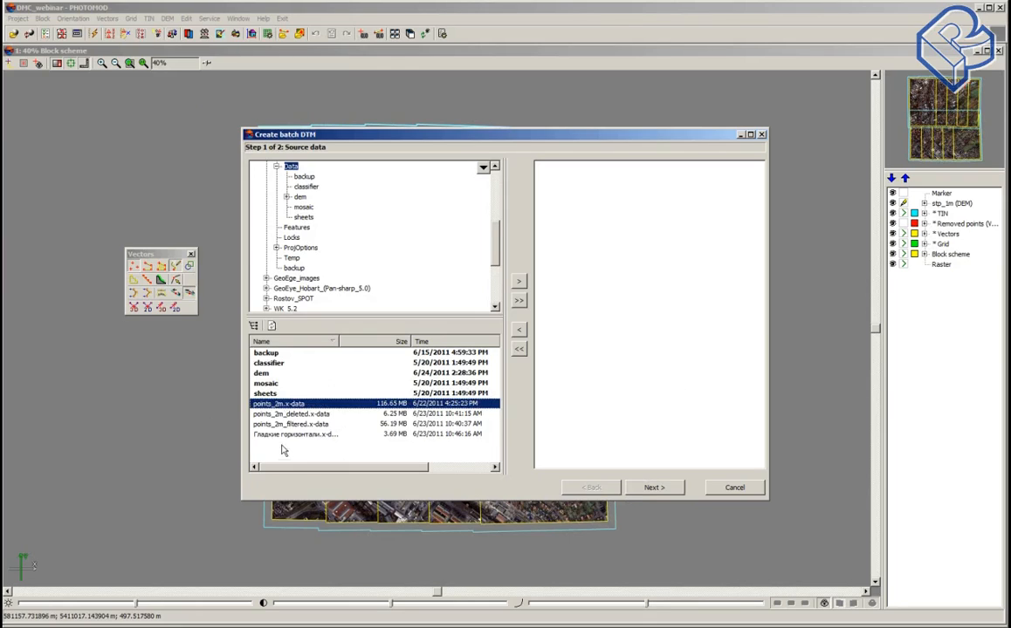
left_click(301, 426, "shift")
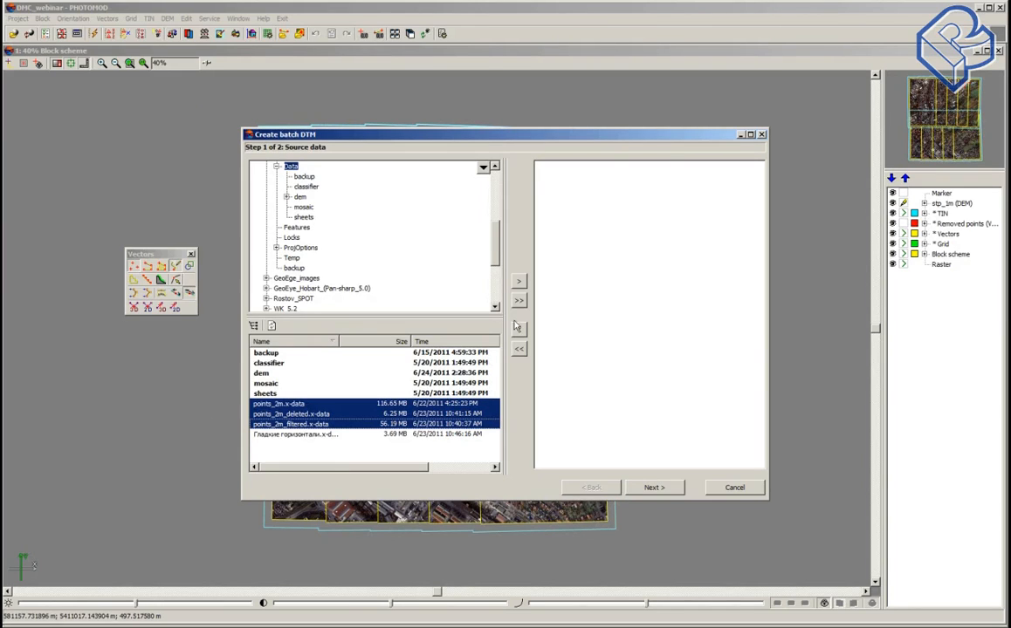
left_click(519, 281)
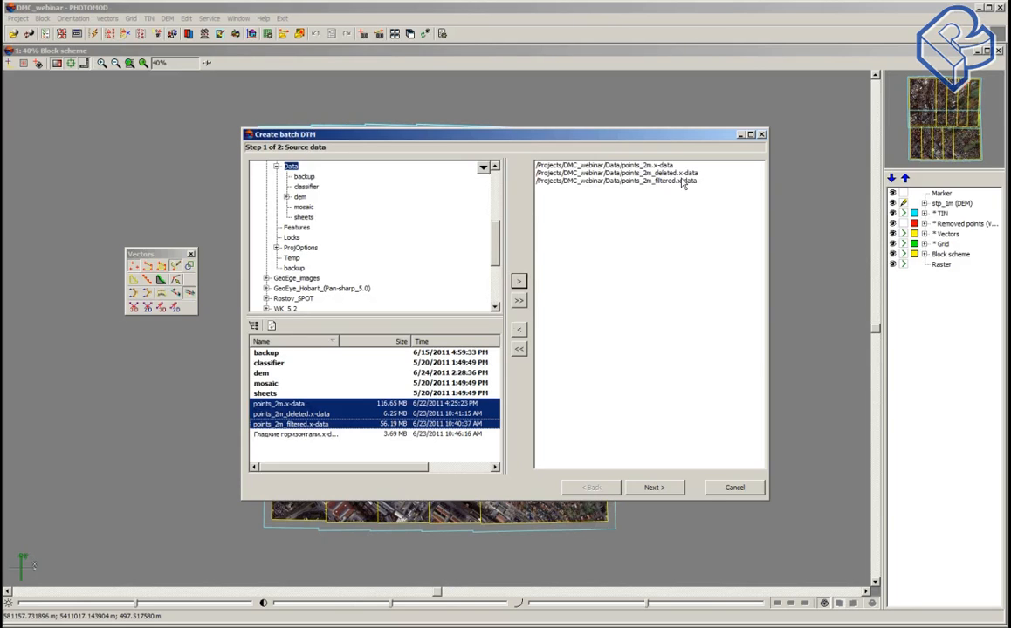
left_click(656, 488)
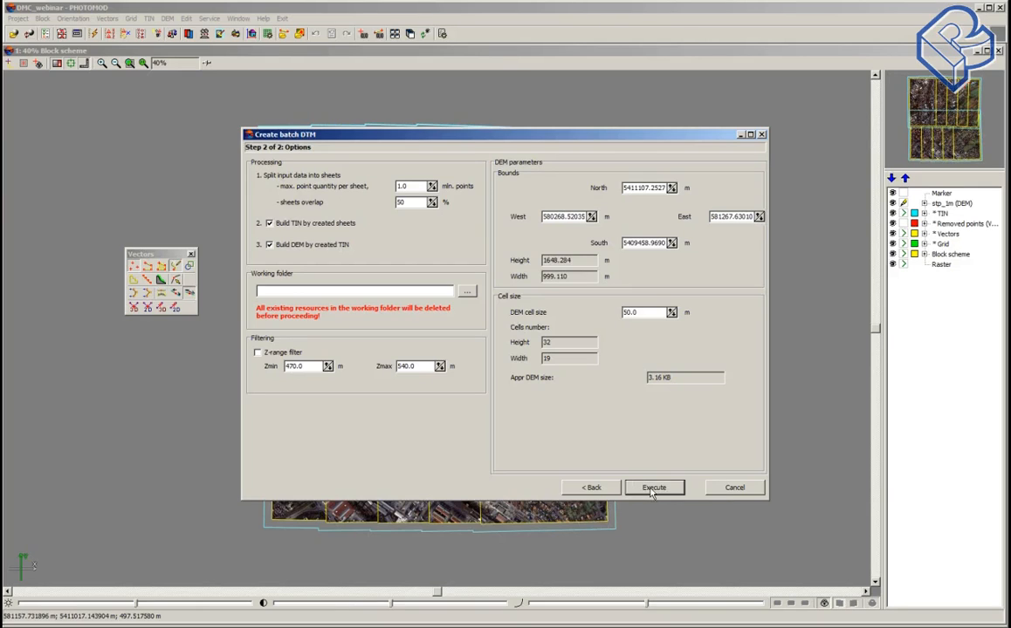
left_click(735, 489)
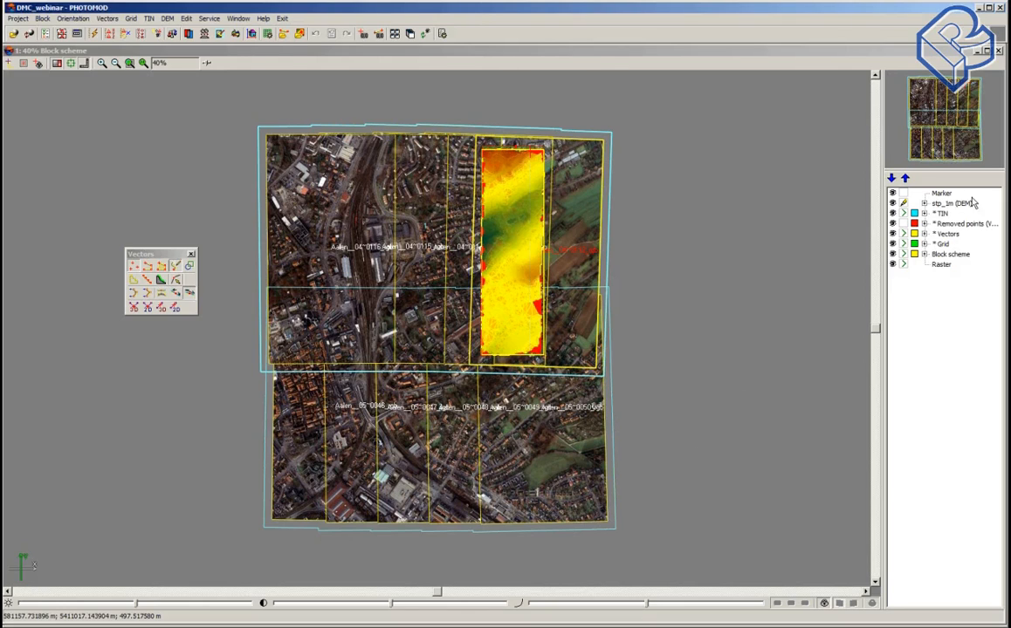
Step: Hide the stp_1m DEM, TIN, Removed points, Vectors and Grid layers in the block scheme
left_click(892, 204)
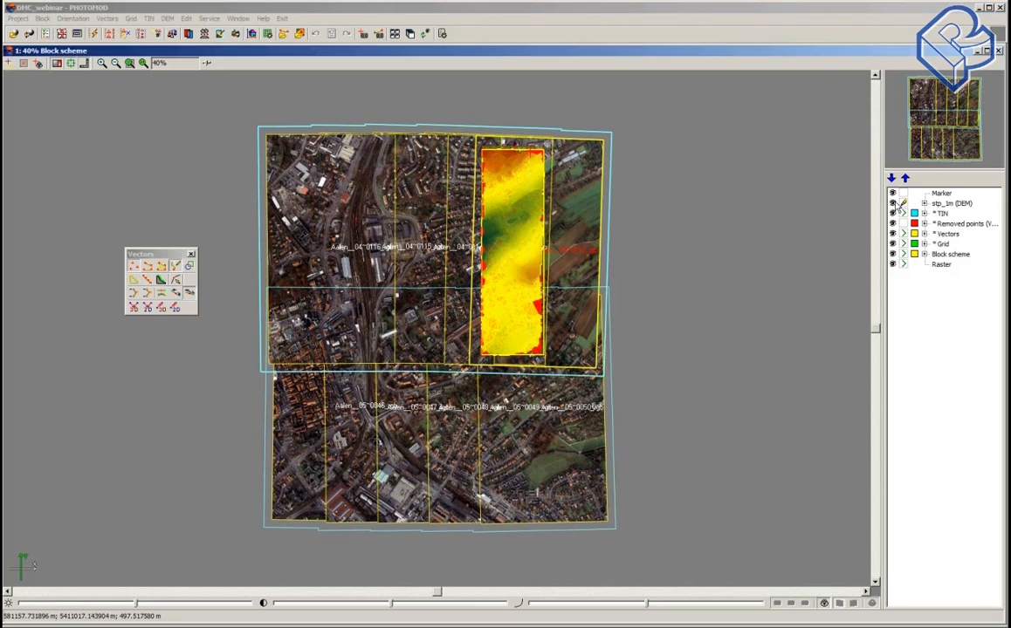
left_click(892, 223)
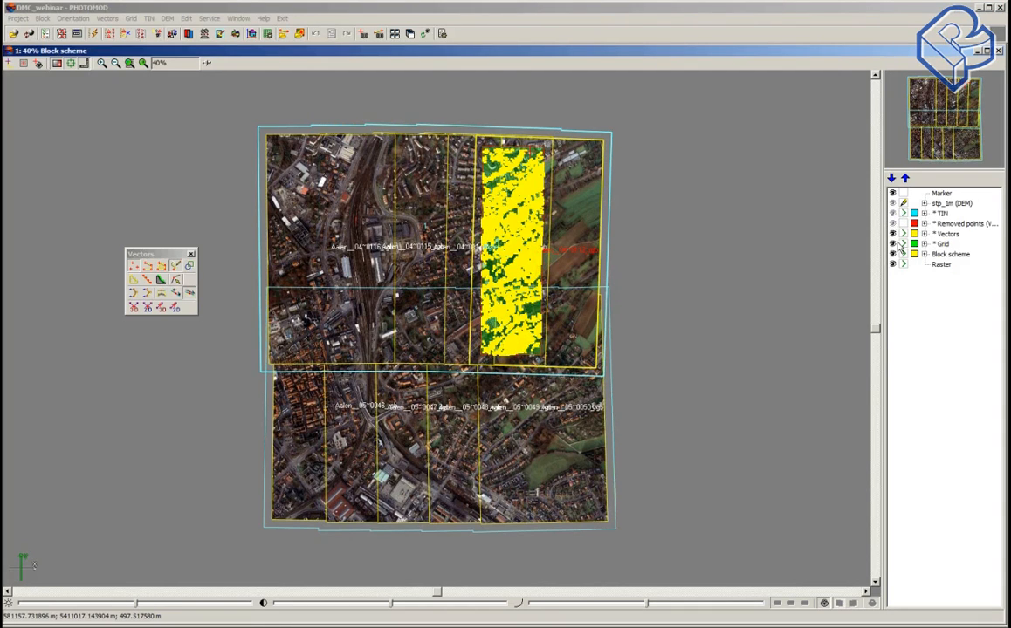
left_click(892, 234)
left_click(892, 245)
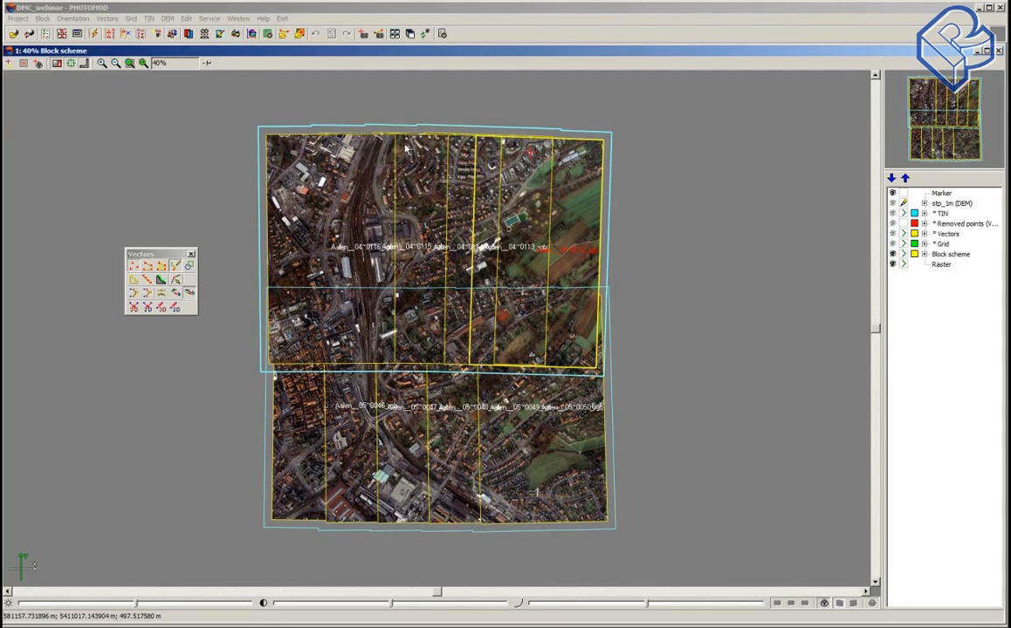
Step: Load the vector resource points_2m_filtered from the DMC_webinar data folder into a new layer
left_click(107, 19)
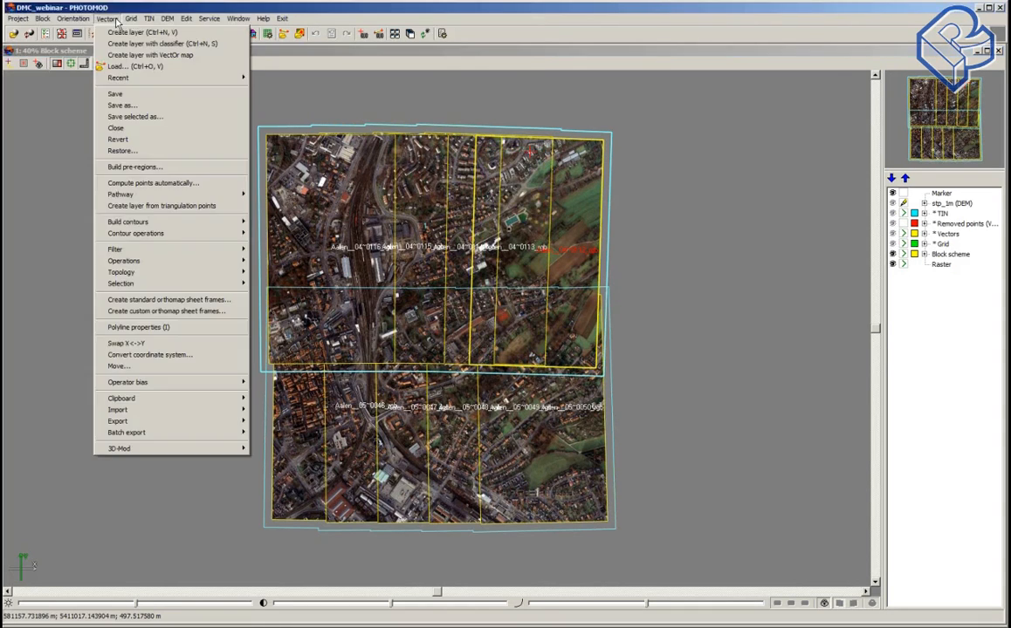
left_click(117, 66)
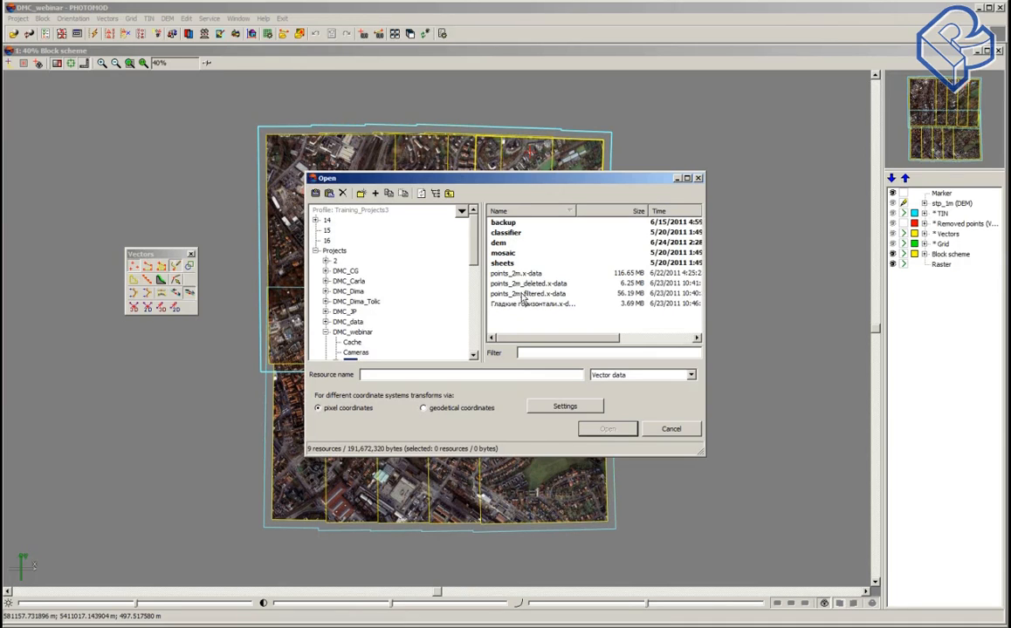
left_click(524, 295)
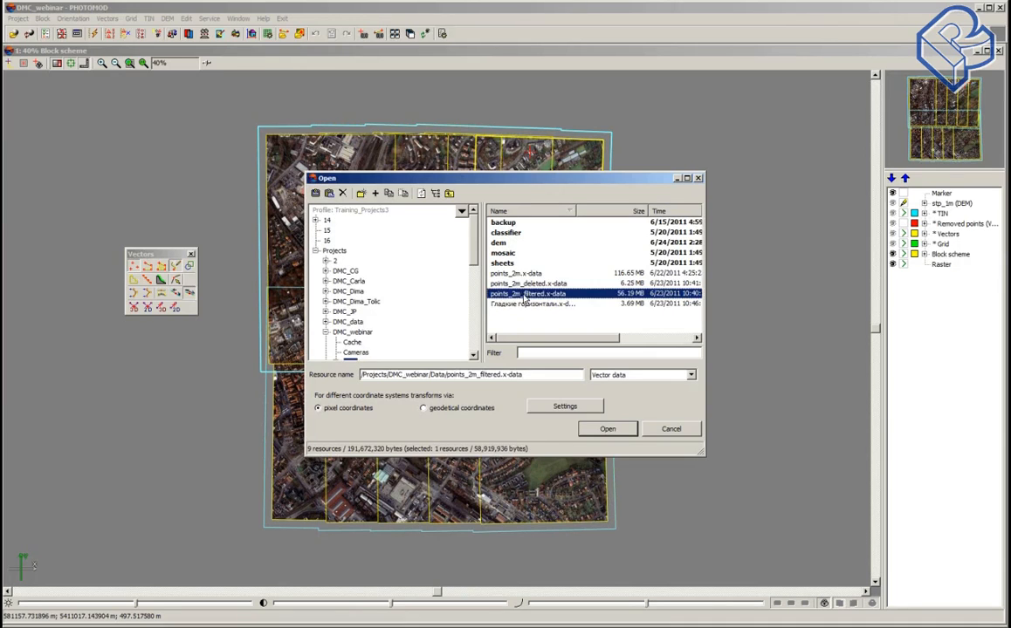
left_click(608, 429)
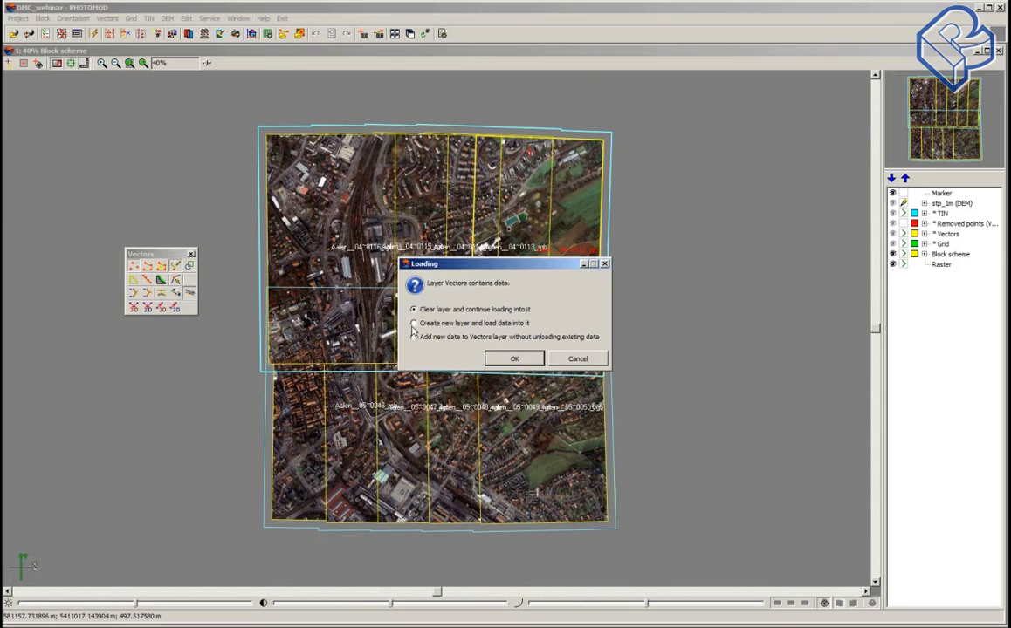
left_click(514, 360)
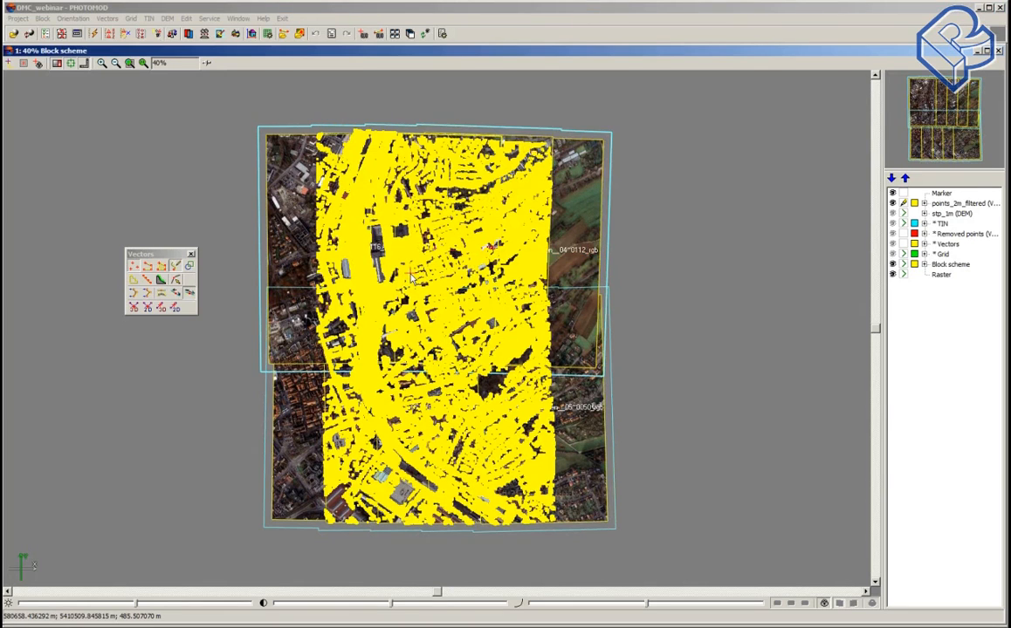
Step: Load the vector resource points_2m_deleted from the DMC_webinar data folder into a new layer
scroll(412, 276, "up", 5)
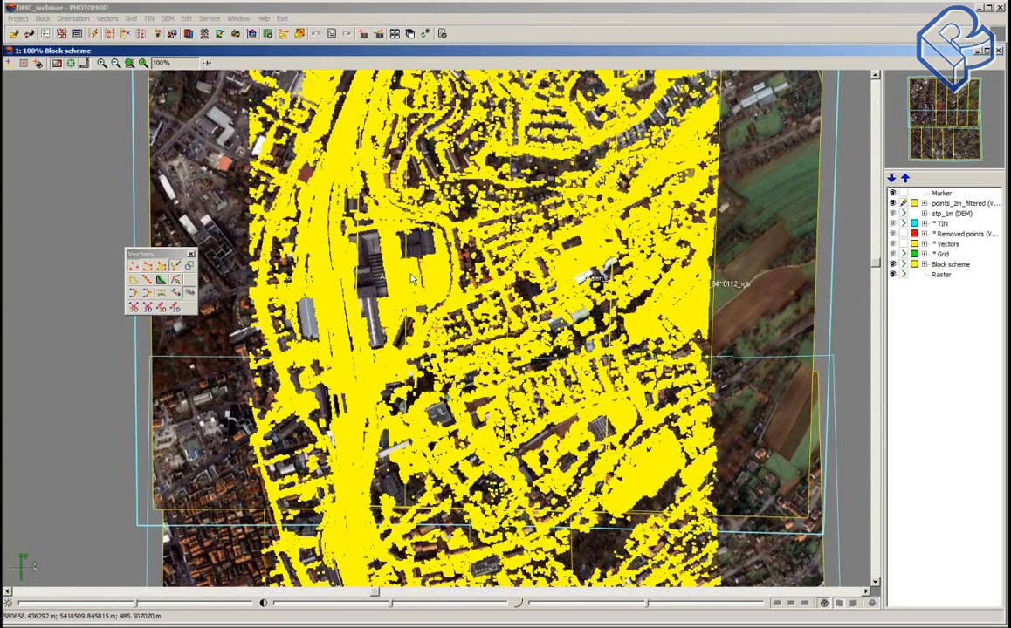
scroll(412, 277, "up", 3)
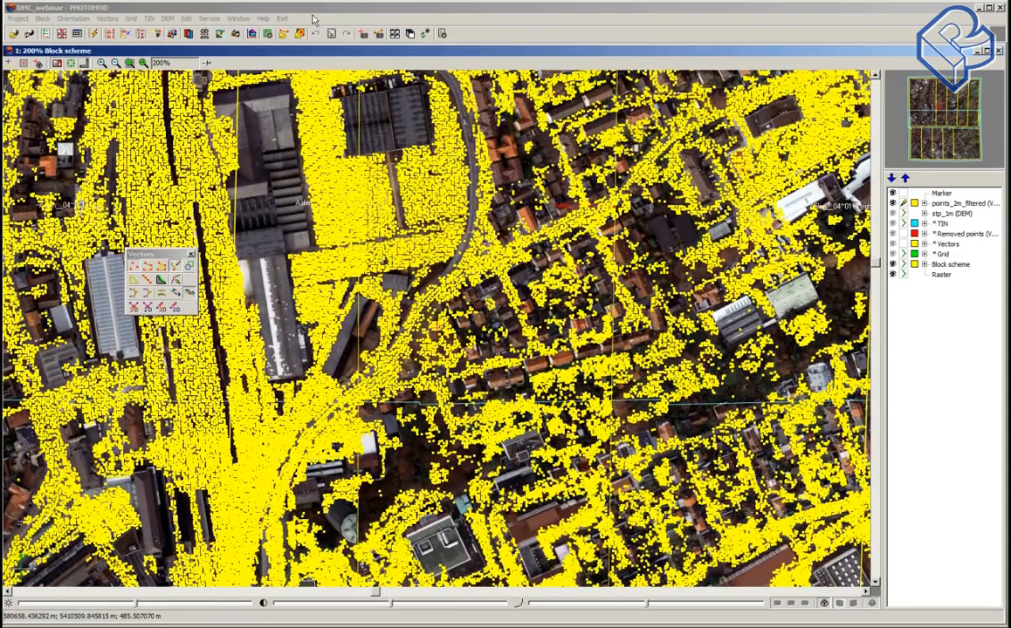
left_click(108, 20)
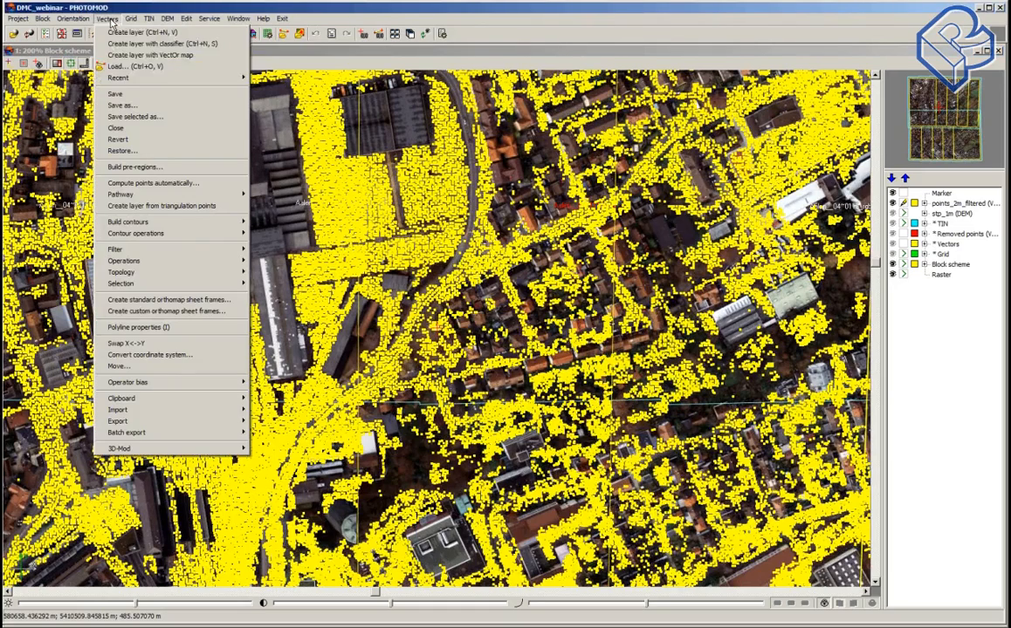
left_click(115, 65)
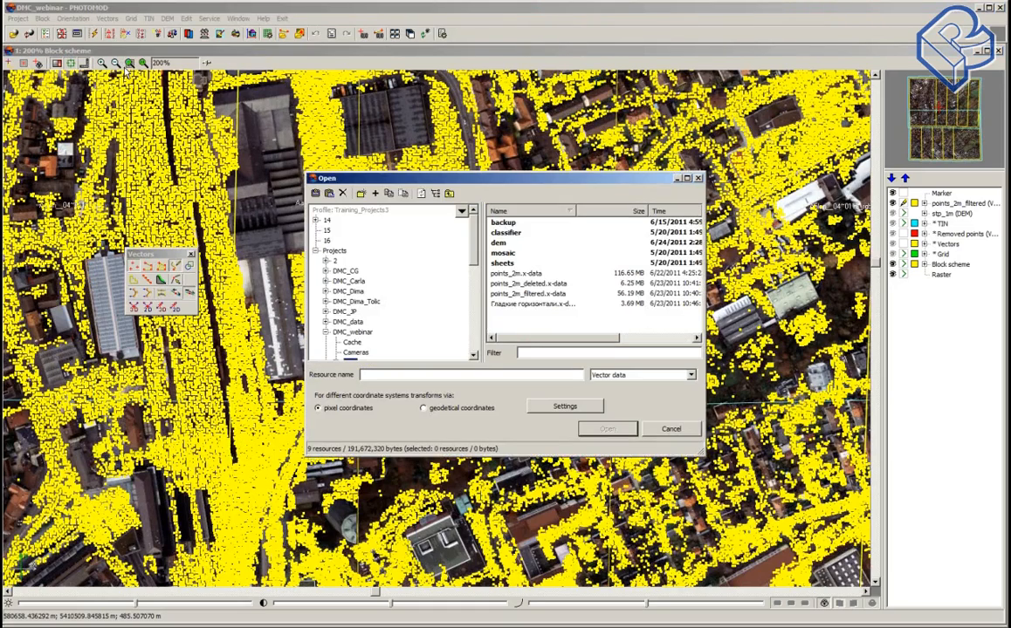
left_click(536, 284)
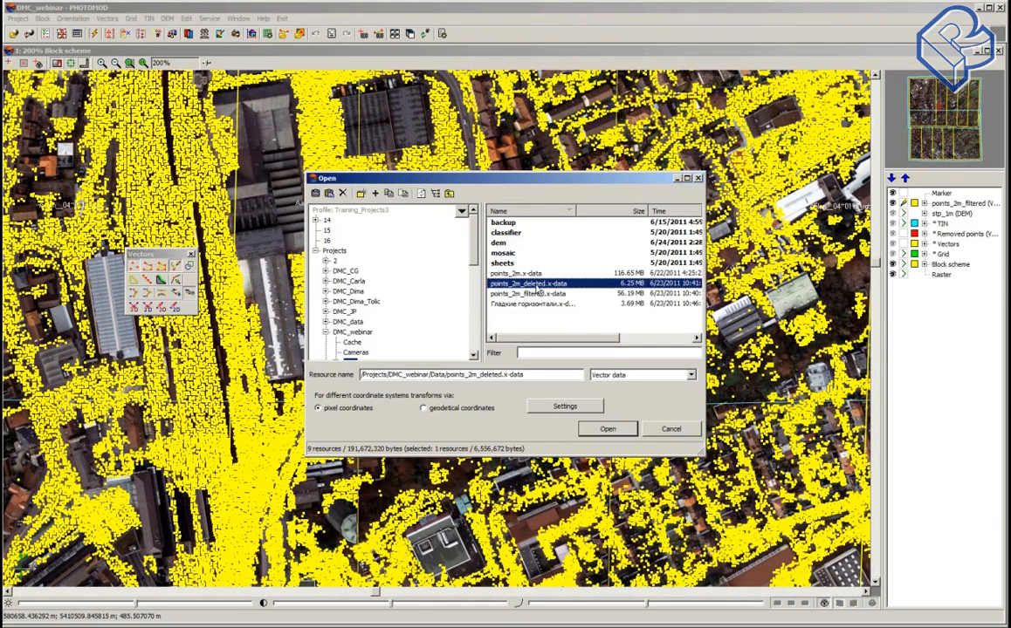
left_click(617, 435)
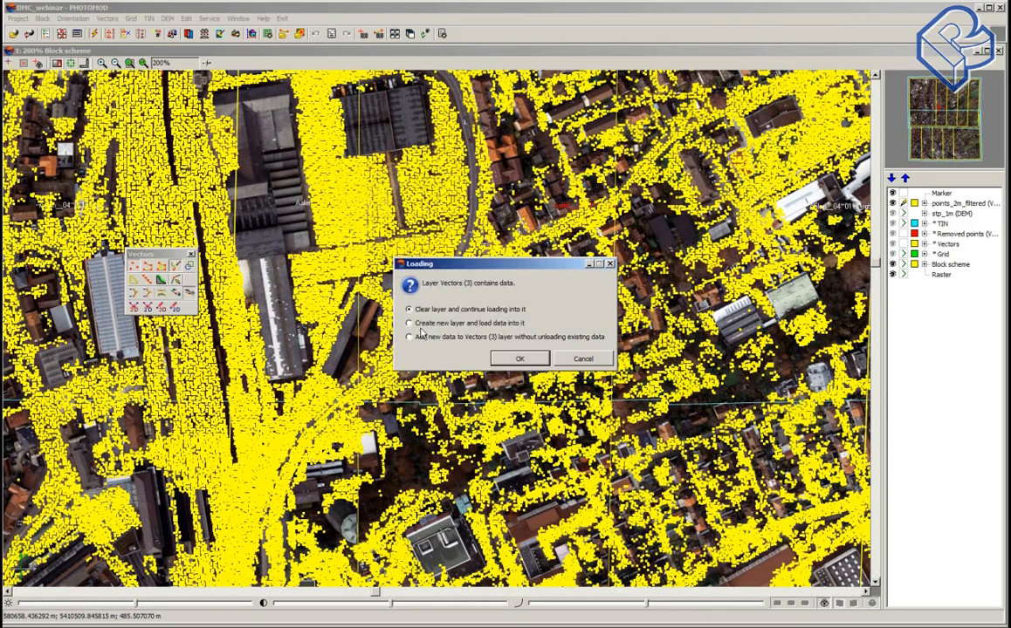
left_click(520, 360)
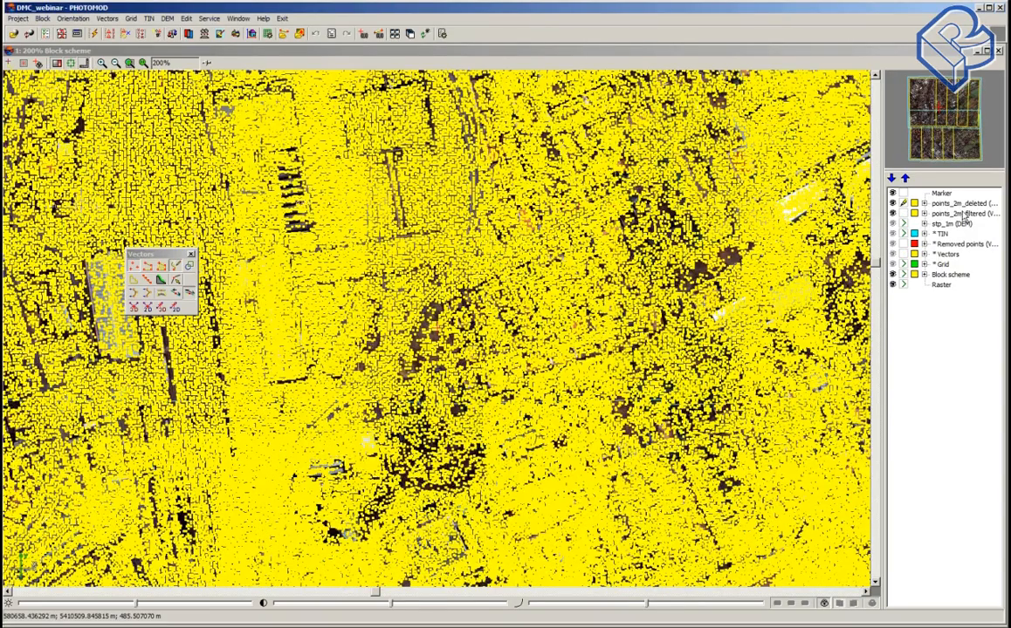
Step: Set the display color of objects without classifier in the points_2m_deleted layer to red
double_click(914, 205)
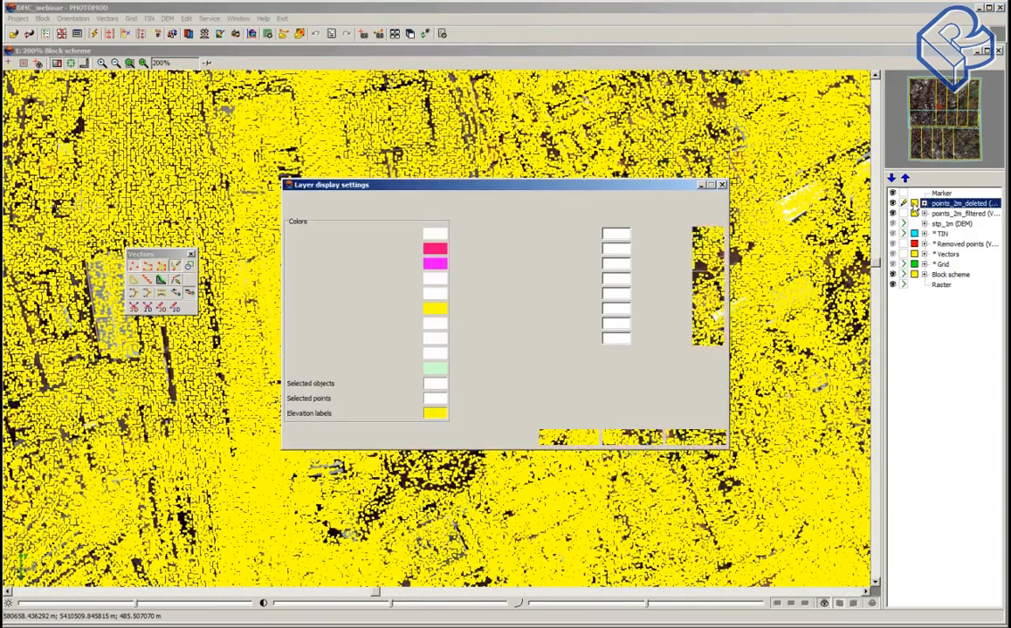
left_click(443, 309)
left_click(450, 191)
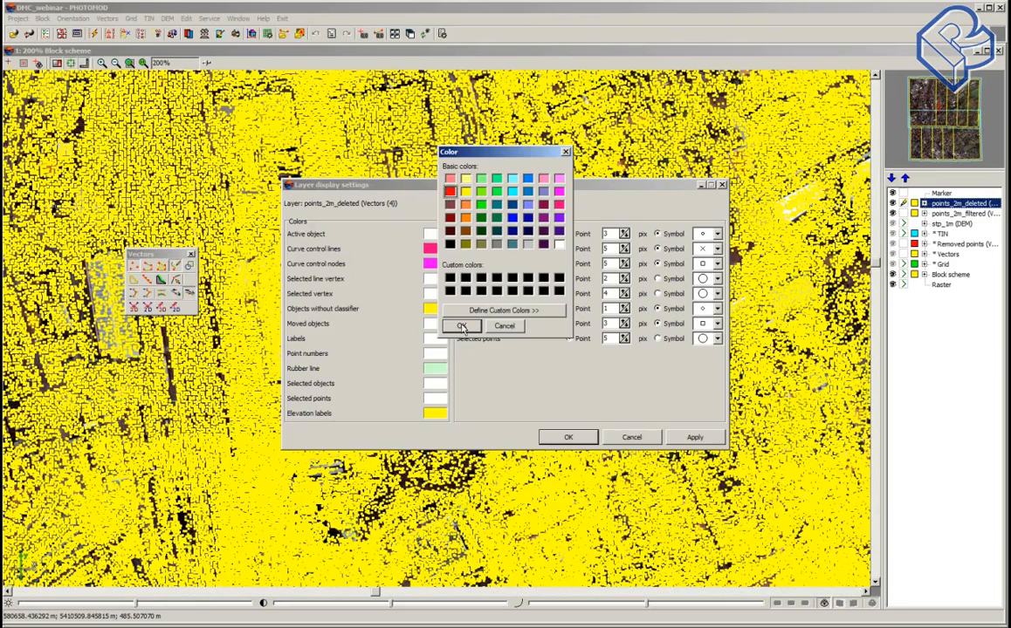
left_click(461, 325)
left_click(568, 437)
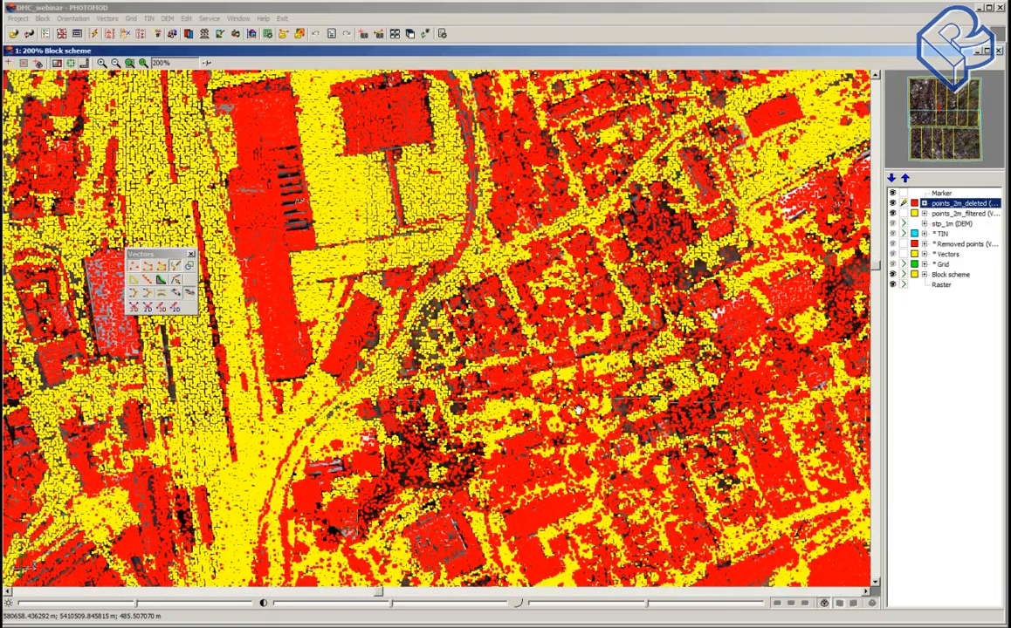
Step: Compare the filtered and deleted points over buildings and roads in the block scheme by toggling the visibility of points_2m_deleted
left_click_drag(578, 409, 550, 373)
left_click_drag(689, 467, 630, 295)
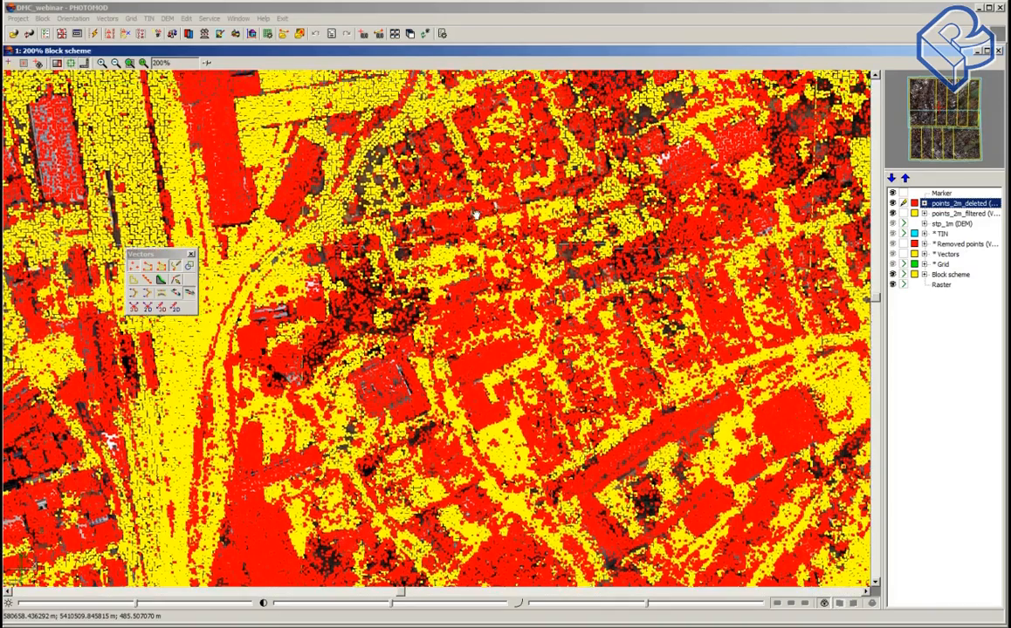
left_click_drag(493, 179, 530, 317)
left_click_drag(539, 122, 584, 293)
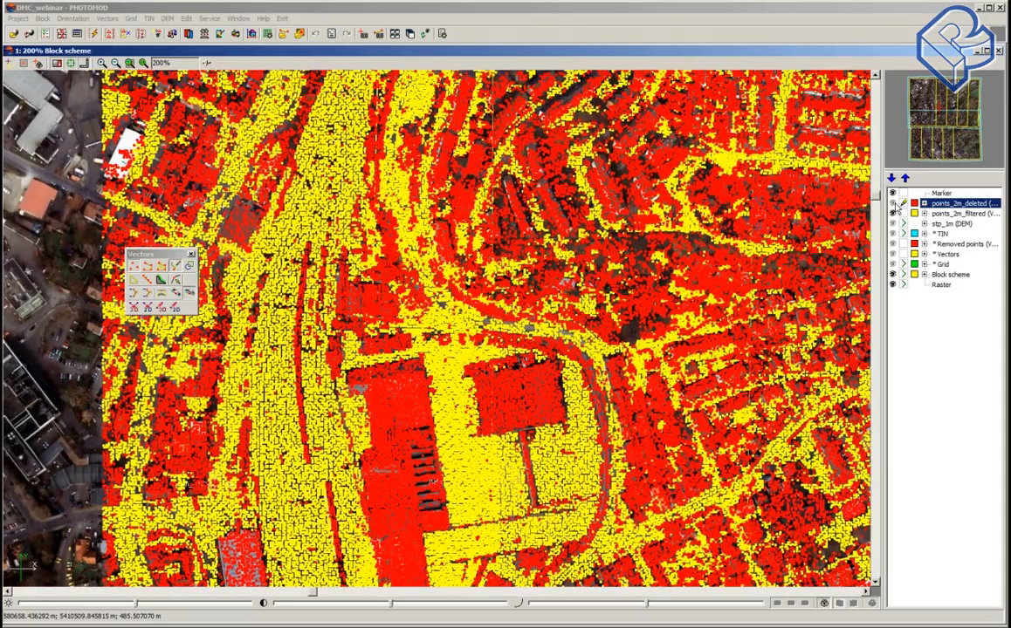
left_click(893, 203)
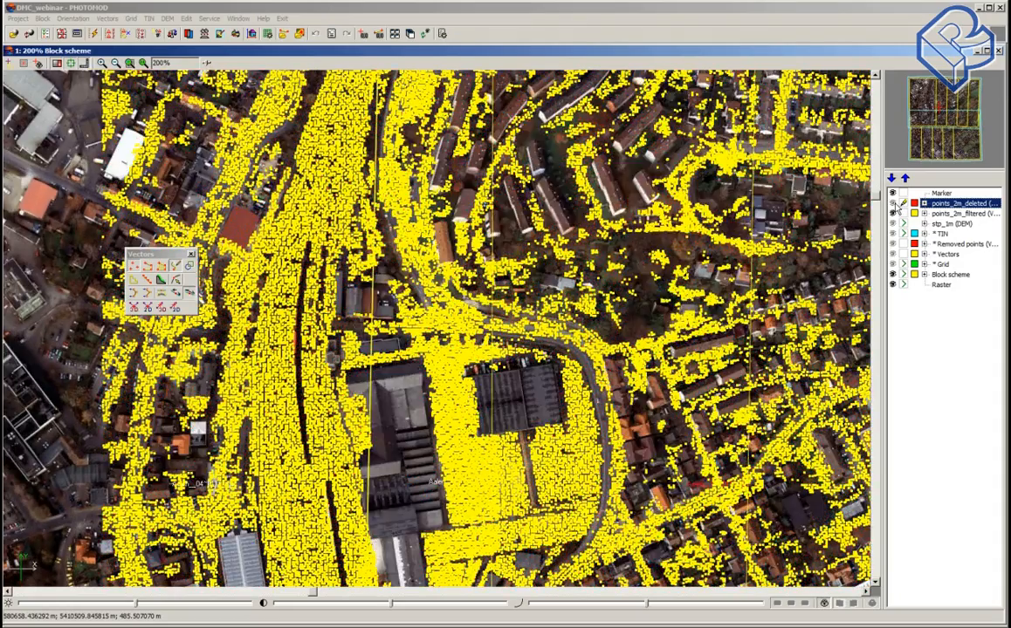
left_click(893, 203)
left_click(892, 203)
left_click(893, 203)
middle_click_drag(639, 371, 467, 207)
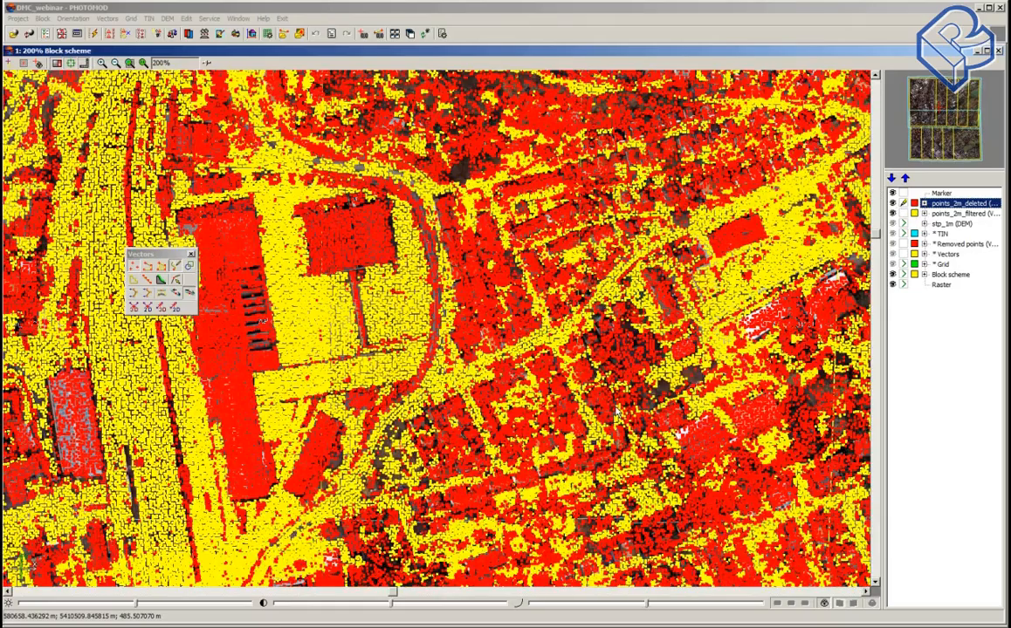
Step: Open the selected stereopair in a new 2D window, view it at 100% scale and switch it to anaglyph stereo
left_click(188, 36)
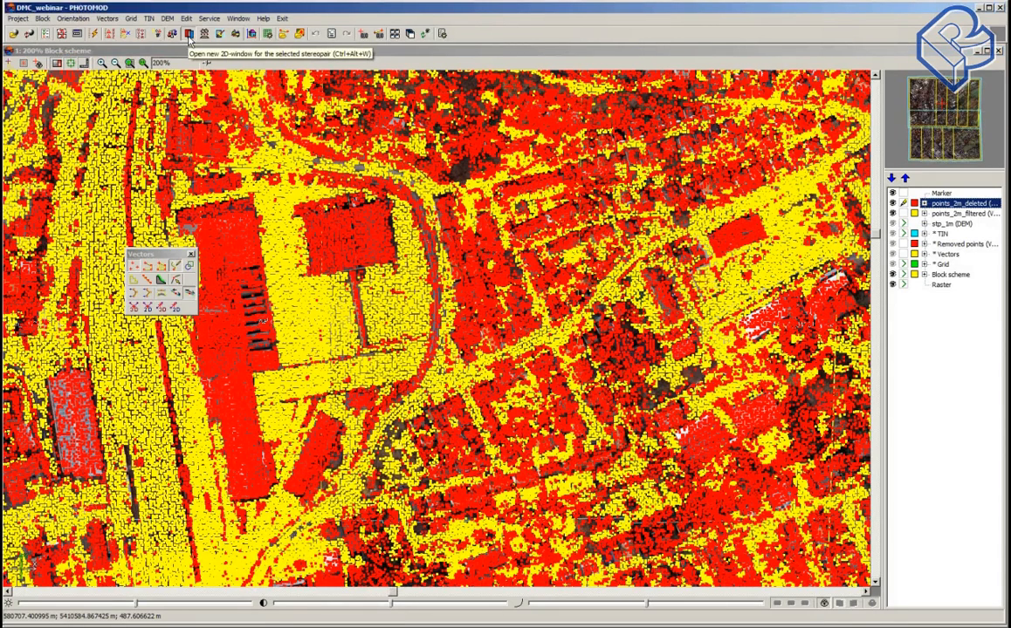
left_click(189, 37)
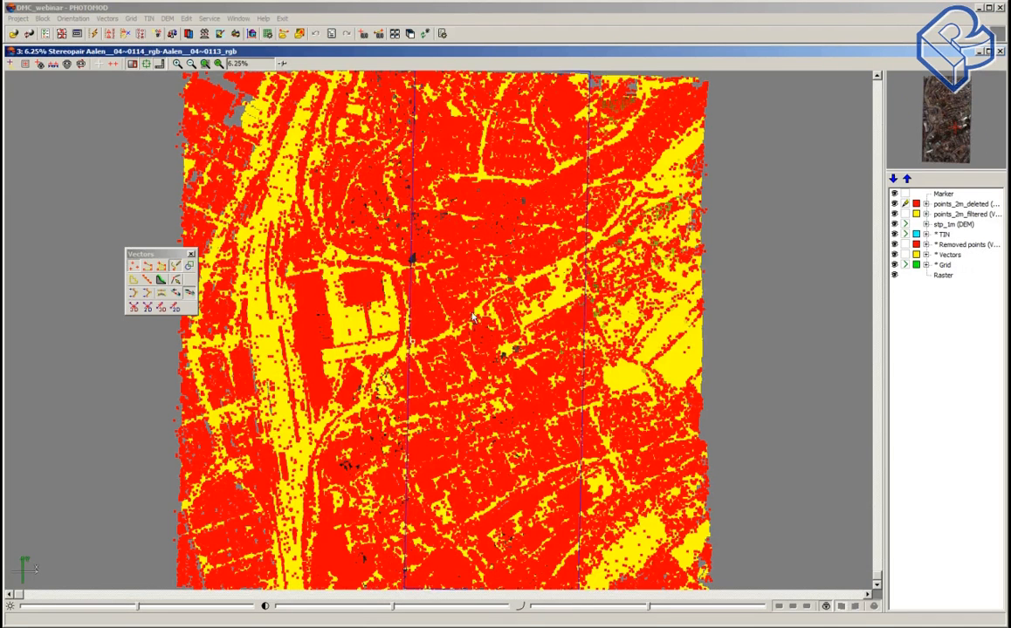
left_click(218, 63)
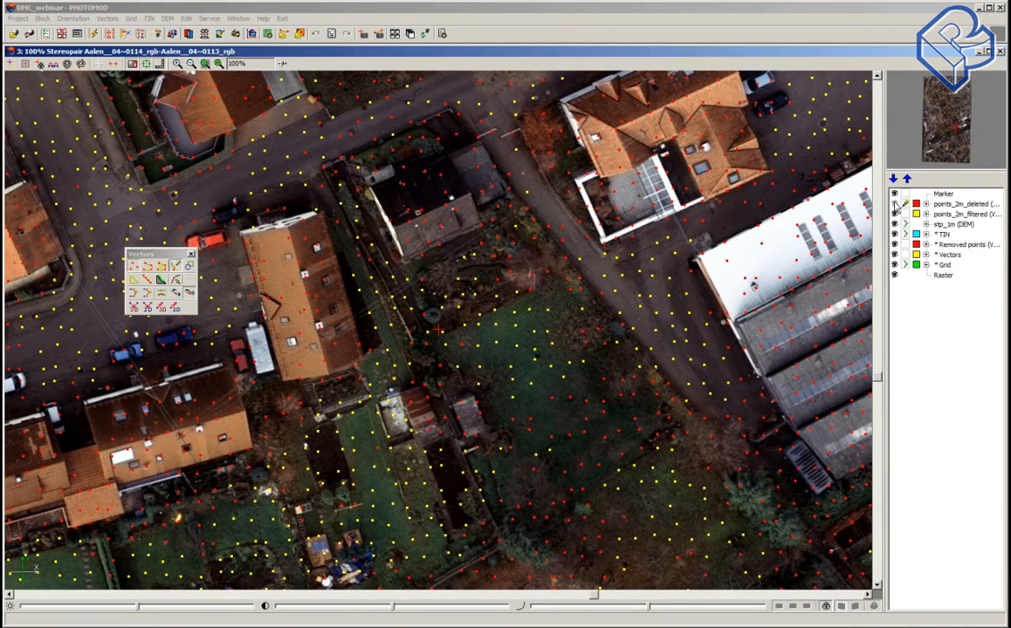
left_click(67, 65)
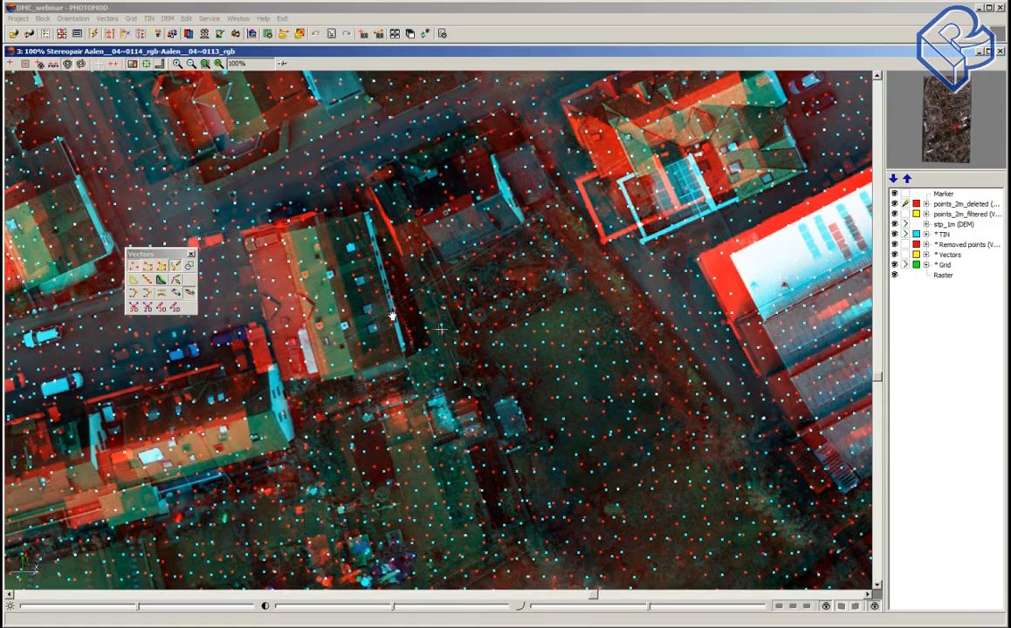
Step: Lower the marker to ground level in the garden area of the stereopair and make points_2m_filtered the active layer
mouse_move(431, 142)
middle_mouse_down()
mouse_move(474, 290)
mouse_move(552, 410)
middle_mouse_up()
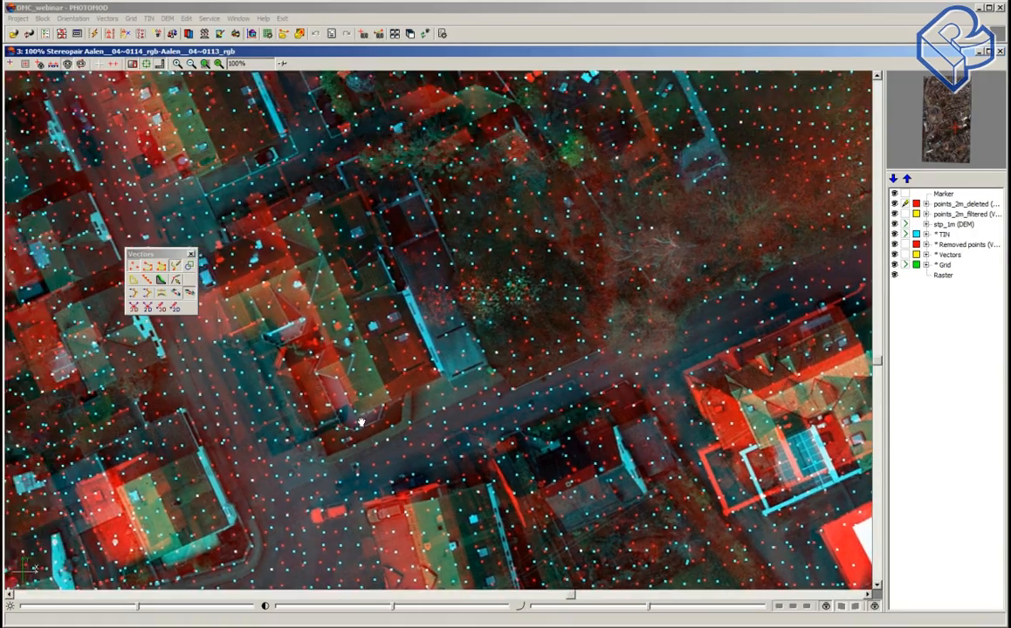
middle_click_drag(361, 422, 577, 269)
middle_click_drag(591, 433, 558, 302)
middle_click_drag(644, 451, 469, 226)
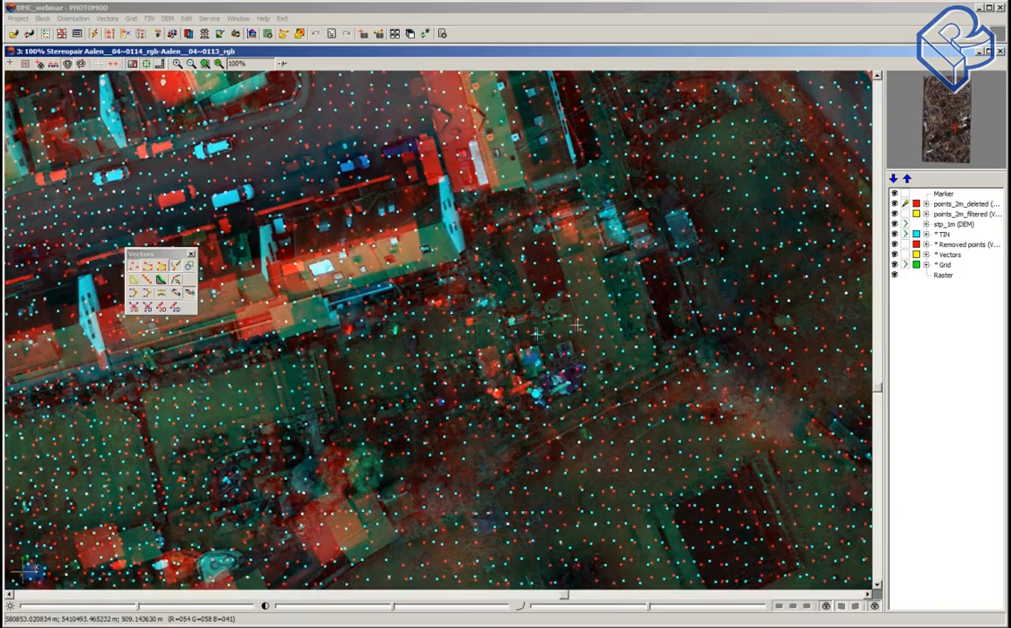
scroll(569, 398, "down", 5)
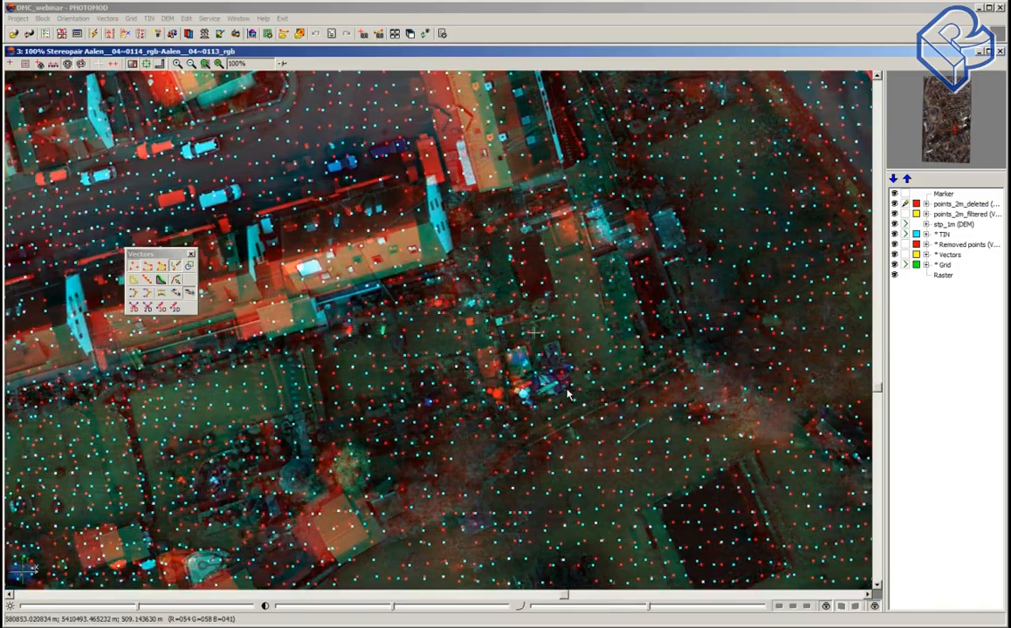
scroll(565, 395, "down", 2)
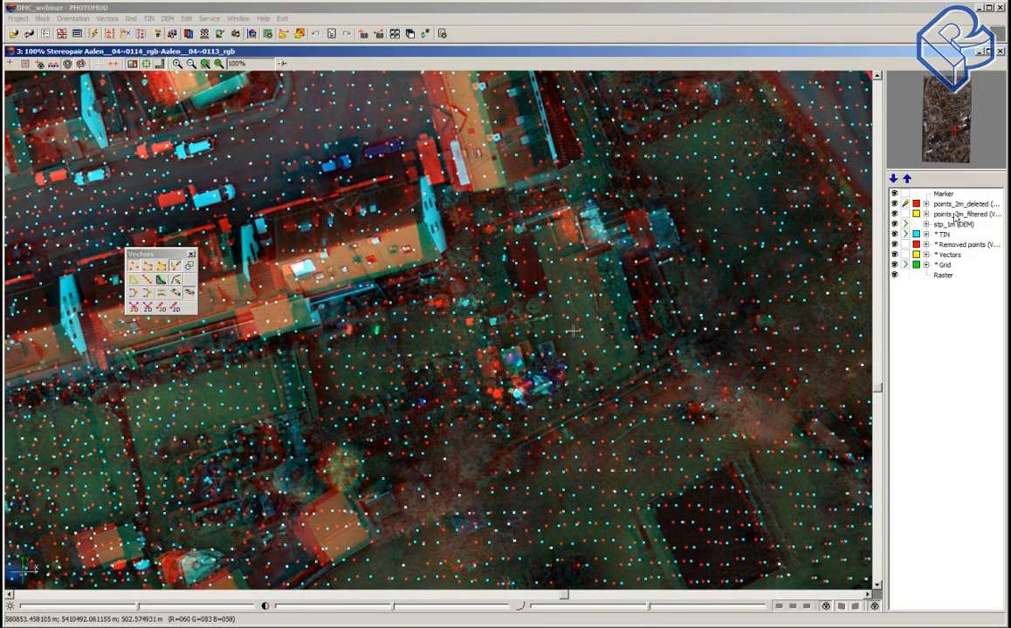
left_click(904, 216)
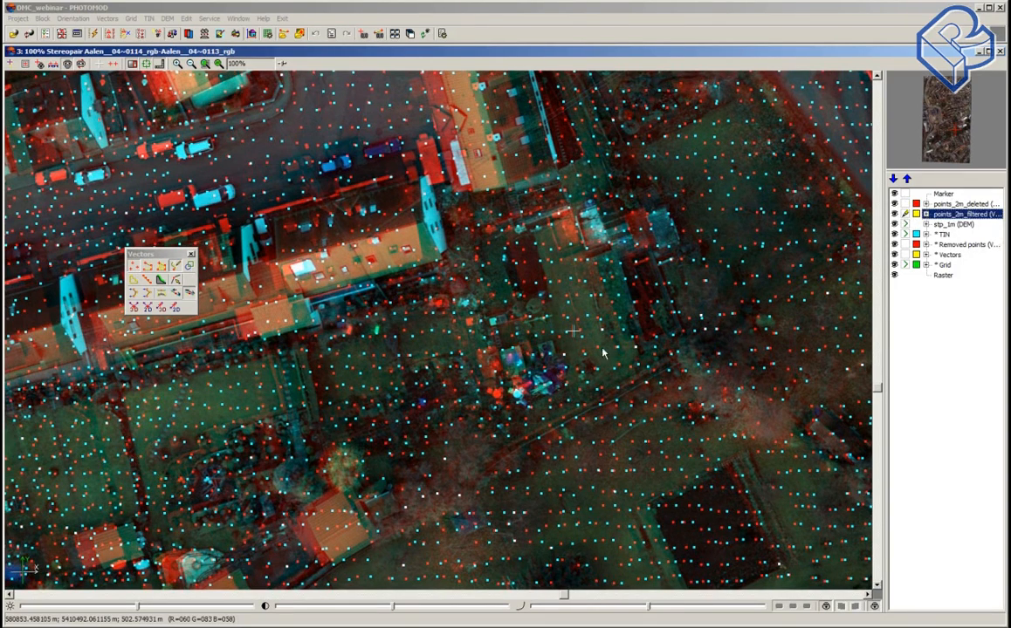
left_click(549, 358)
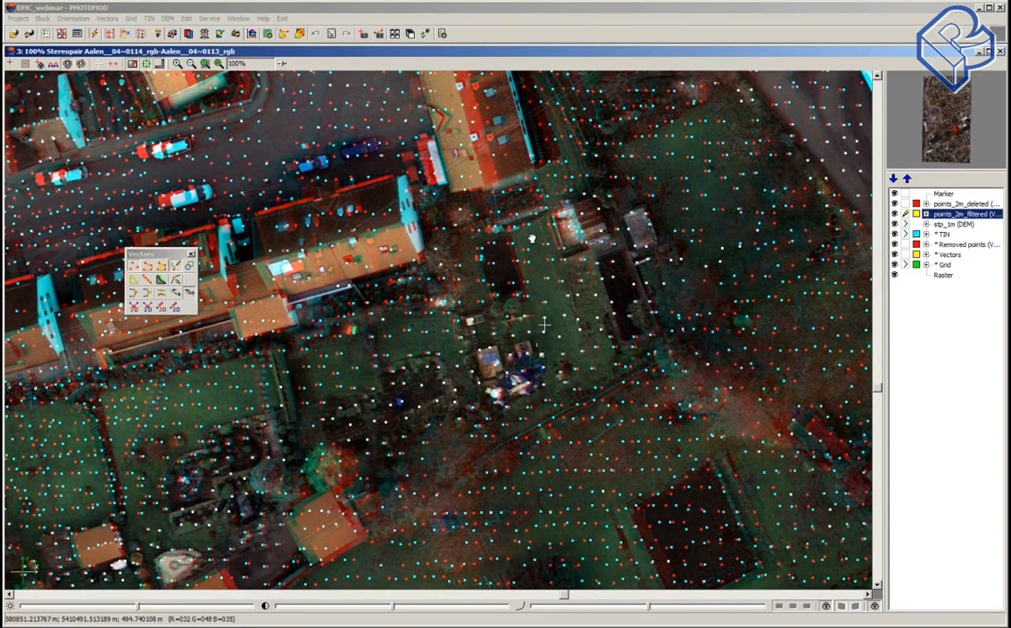
Step: Examine in stereo how the points lie on the ground among the houses, gardens and streets, with points_2m_deleted hidden
middle_click_drag(531, 238, 473, 345)
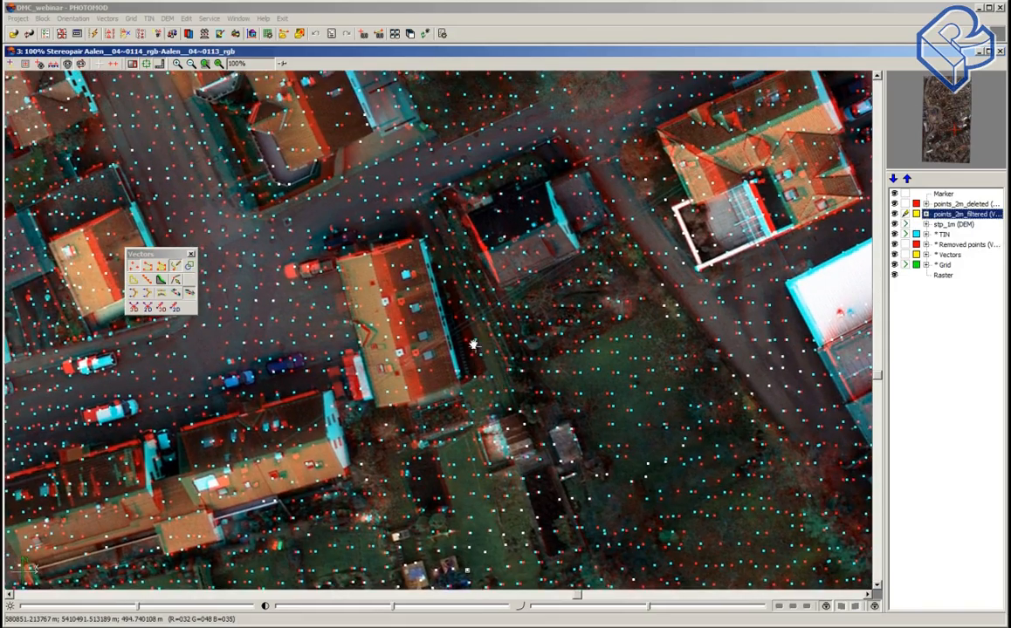
middle_click_drag(438, 228, 486, 479)
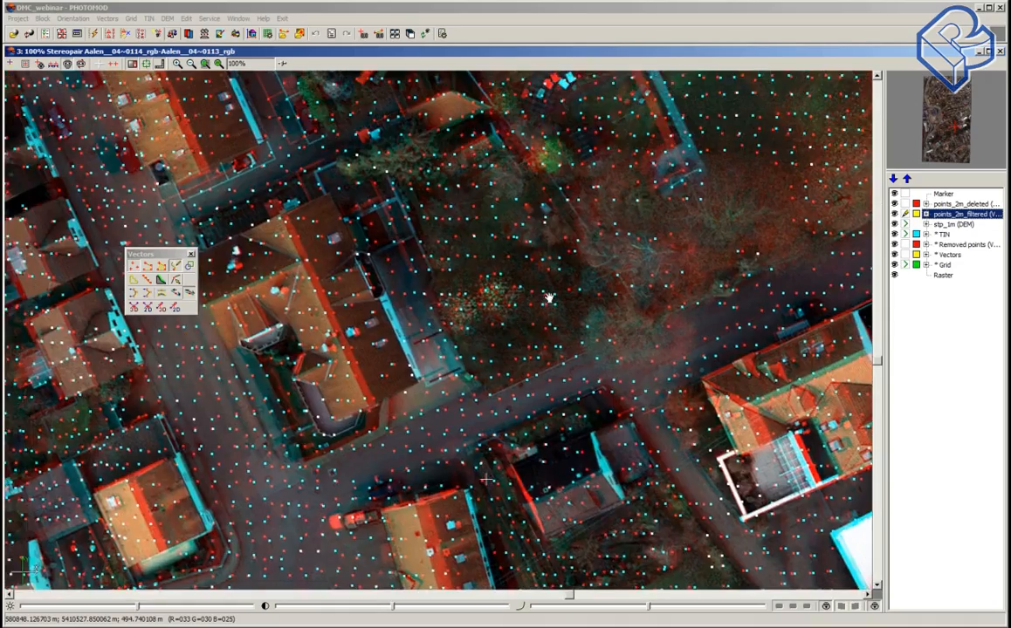
middle_click_drag(549, 297, 499, 373)
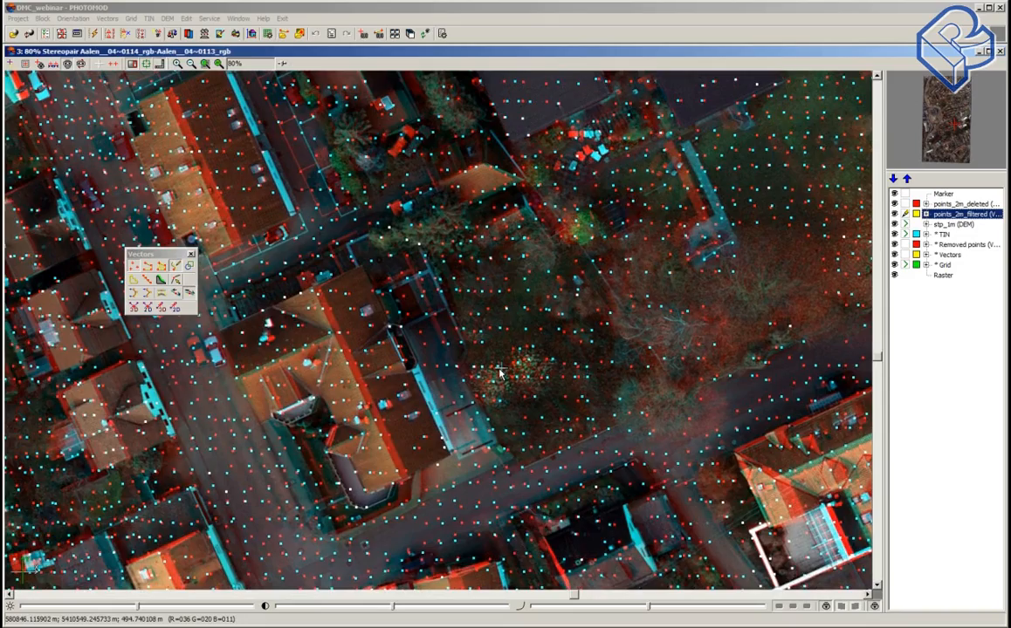
scroll(500, 373, "down", 2)
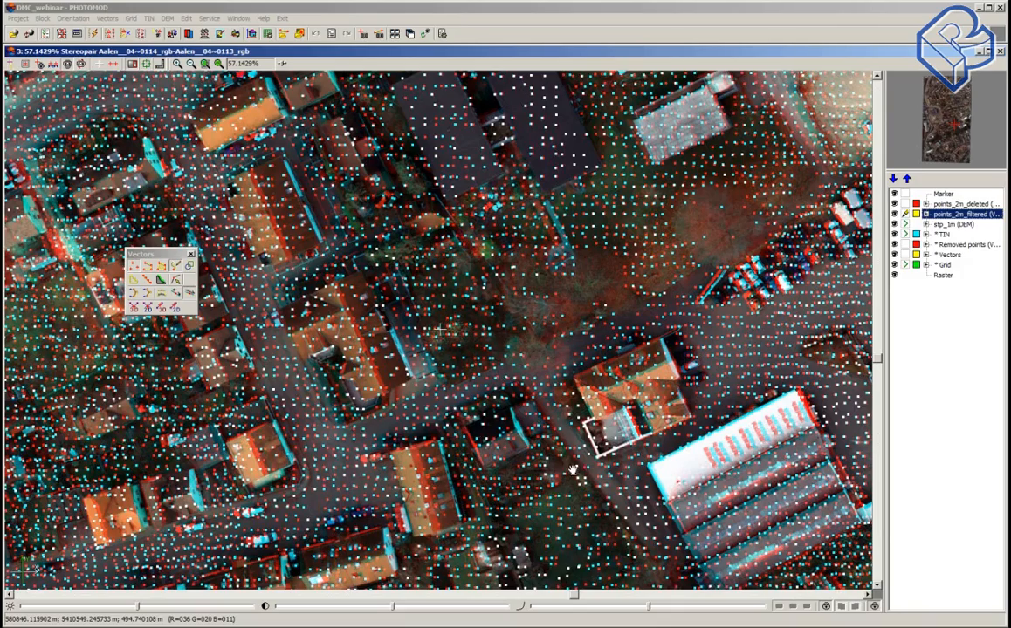
middle_click_drag(678, 586, 687, 450)
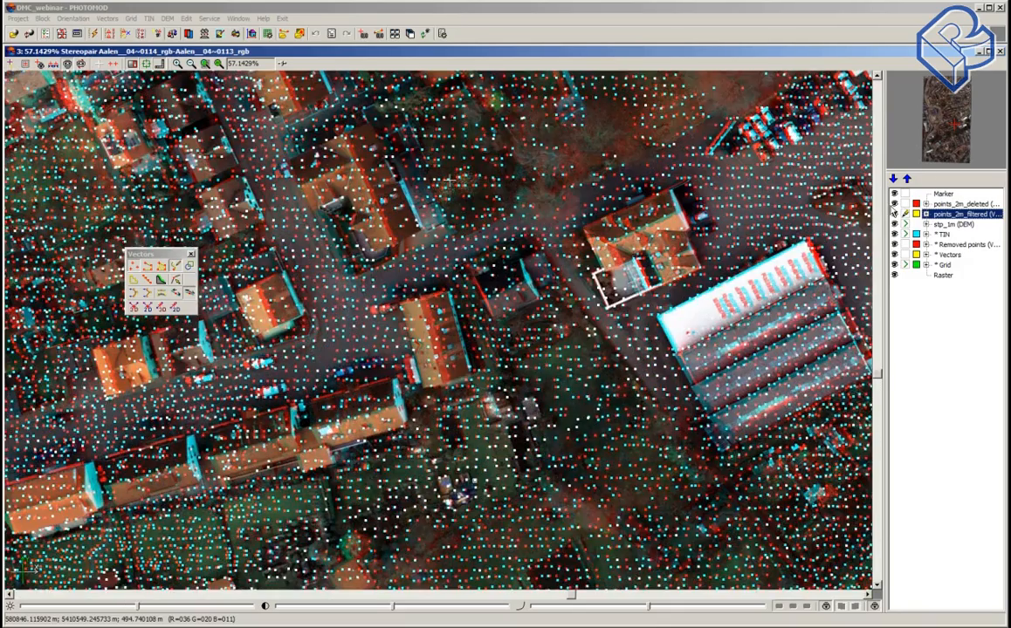
middle_click_drag(428, 489, 419, 260)
middle_click_drag(514, 490, 534, 274)
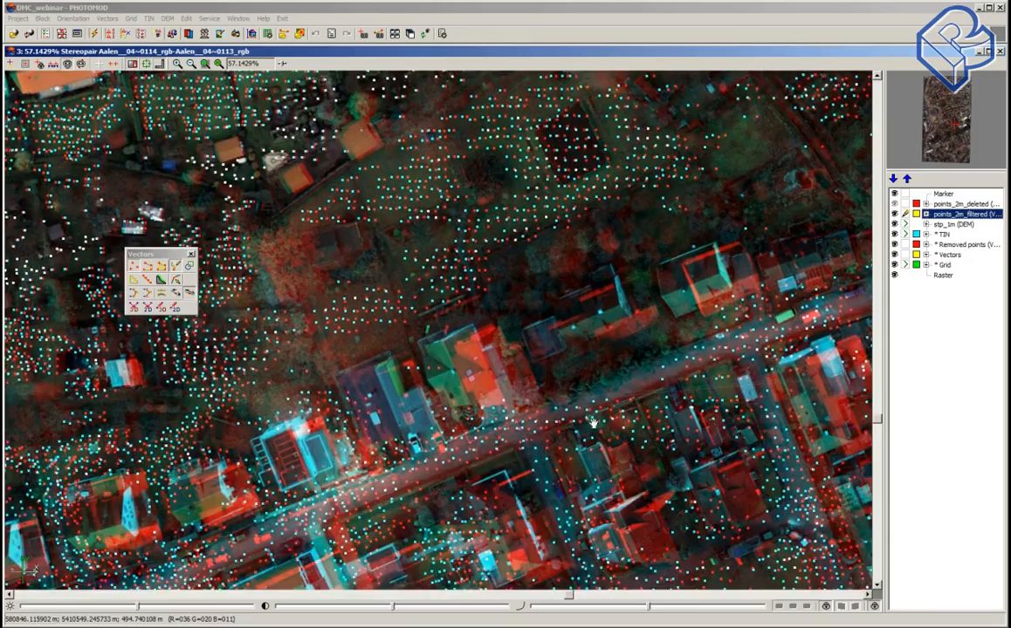
middle_click_drag(522, 397, 384, 374)
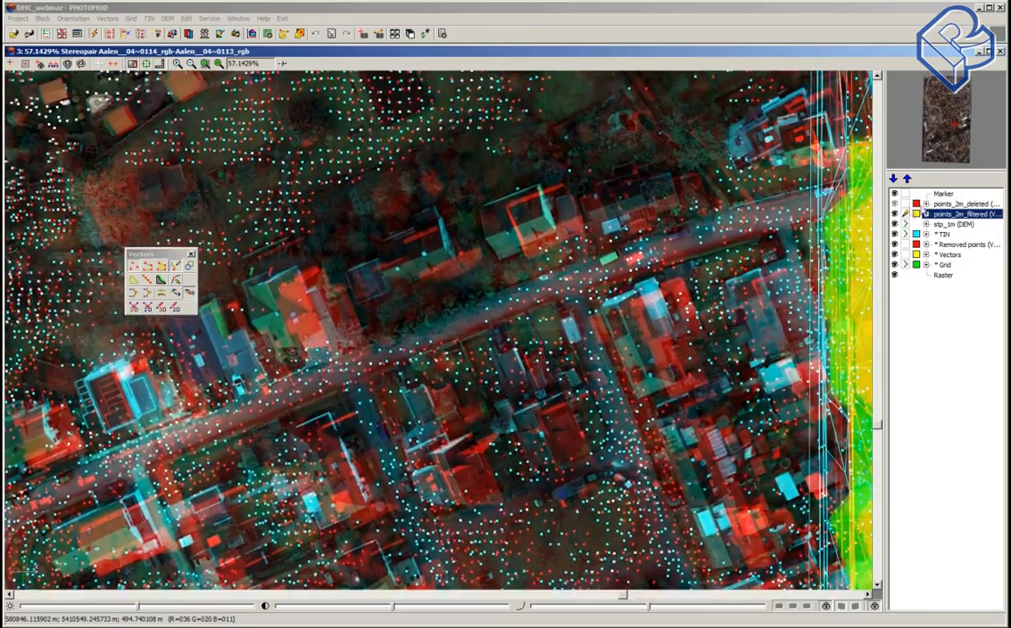
Step: Check the filtering over the street blocks and large buildings by toggling points_2m_deleted on and off, leaving it hidden
left_click(894, 204)
left_click(893, 204)
middle_click_drag(579, 487, 635, 140)
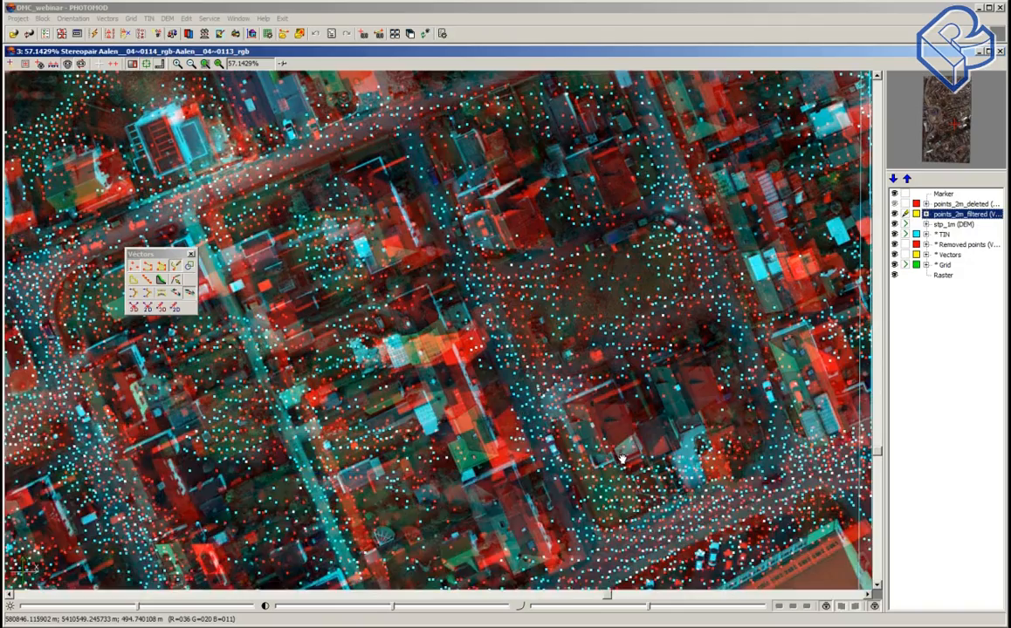
middle_click_drag(622, 458, 690, 187)
middle_click_drag(546, 488, 437, 318)
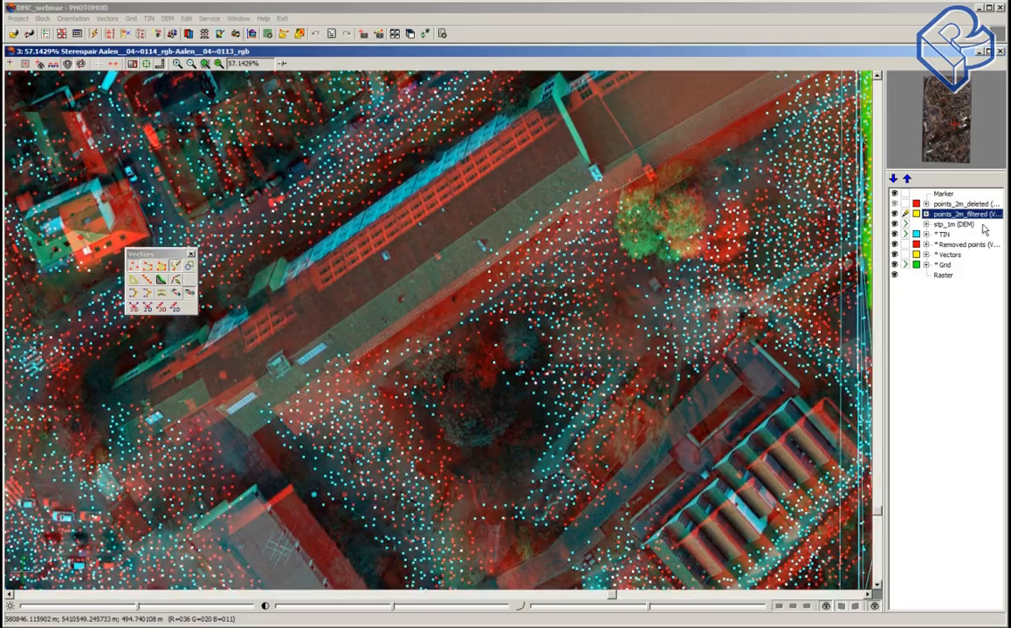
left_click(895, 205)
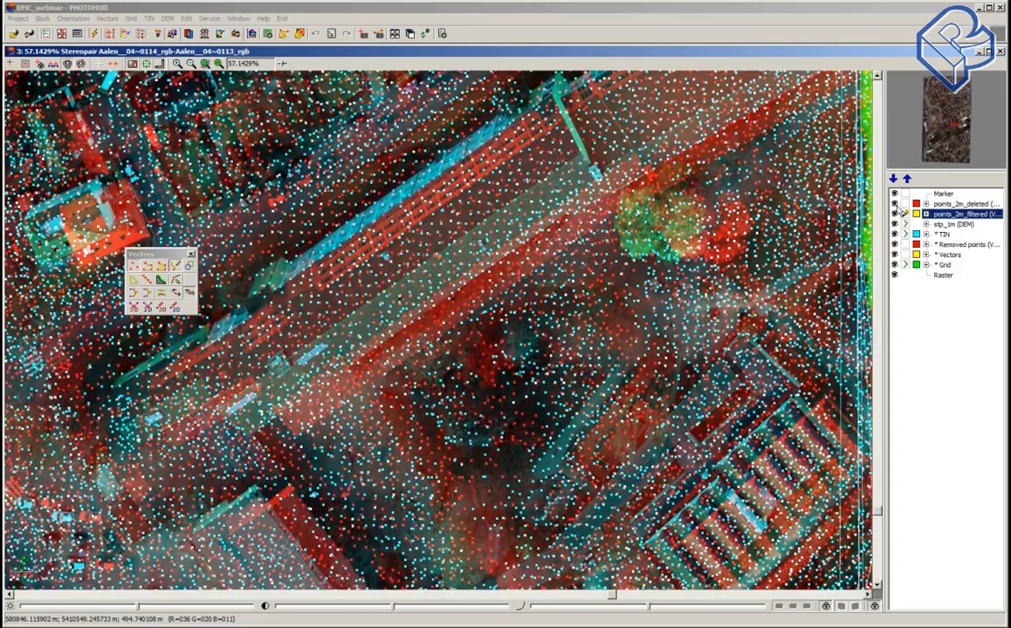
left_click(895, 204)
left_click(896, 205)
left_click(896, 205)
middle_click_drag(674, 475, 570, 362)
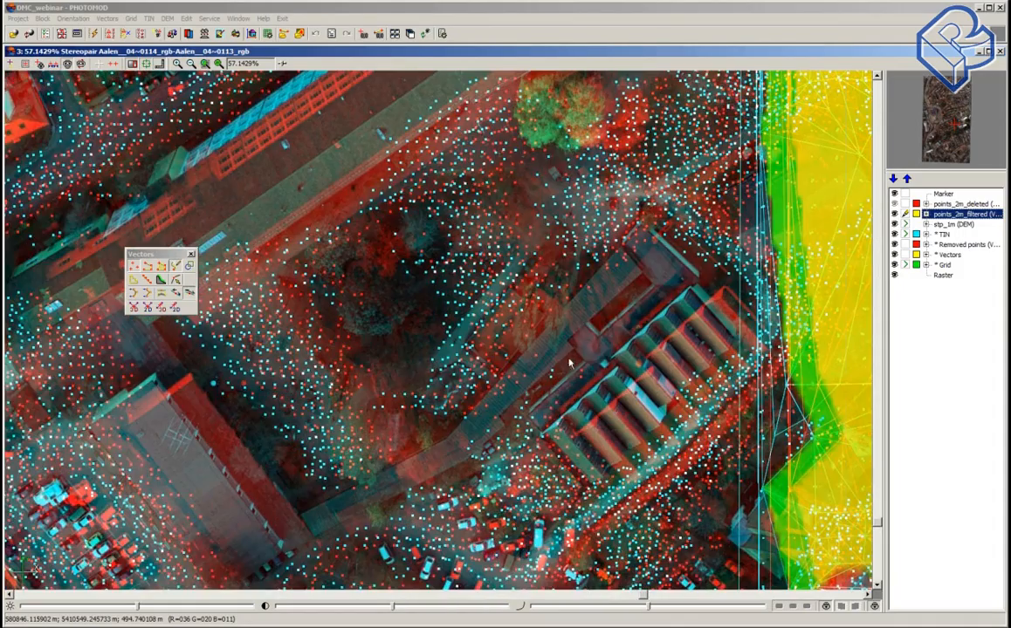
Step: Turn off anaglyph stereo in the stereopair window and switch back to the Block scheme window
left_click(66, 64)
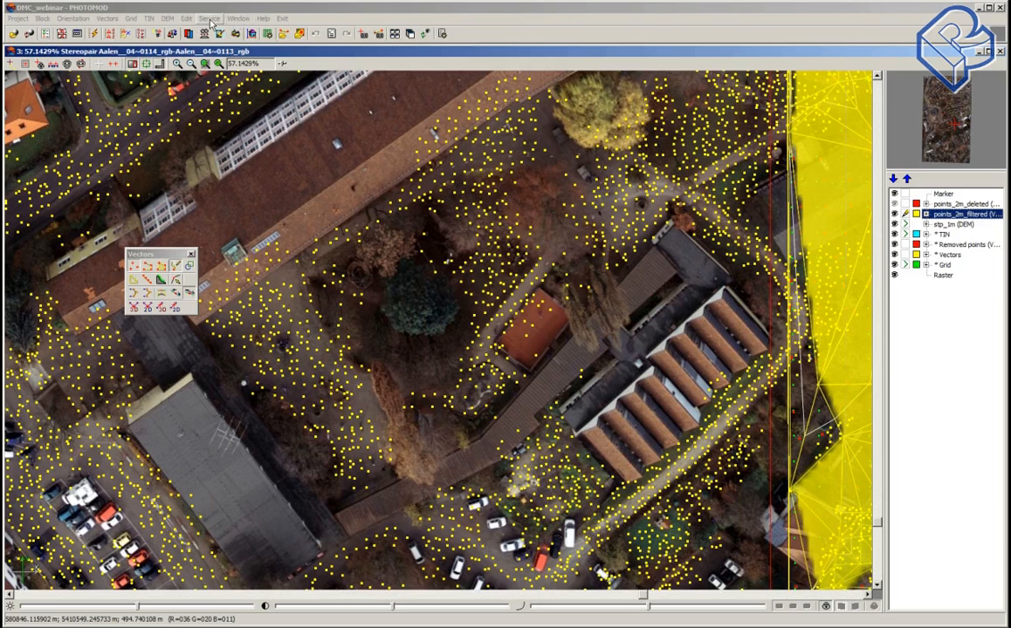
left_click(238, 18)
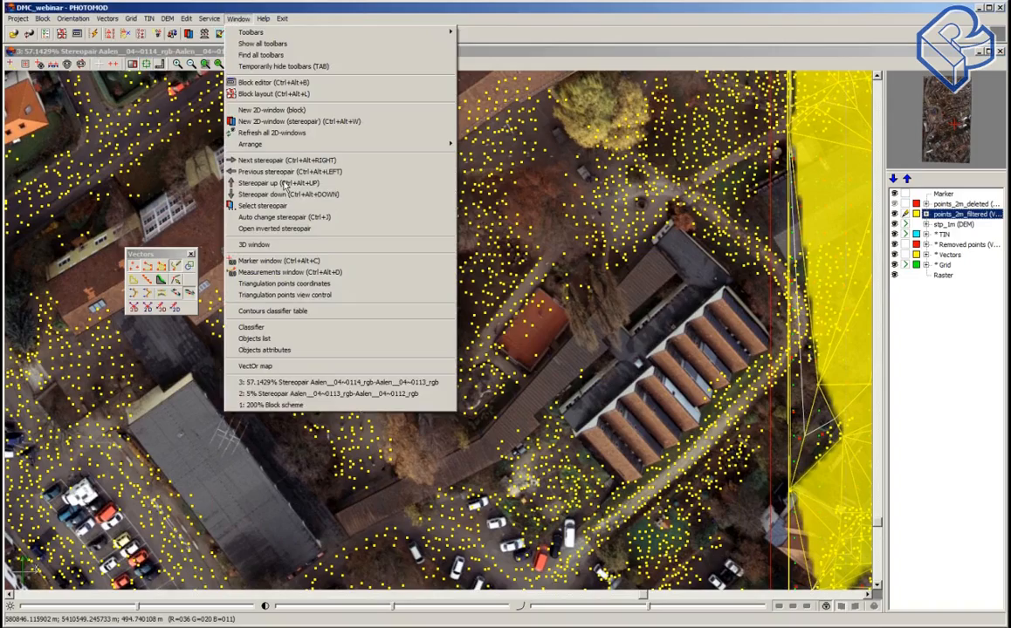
left_click(314, 406)
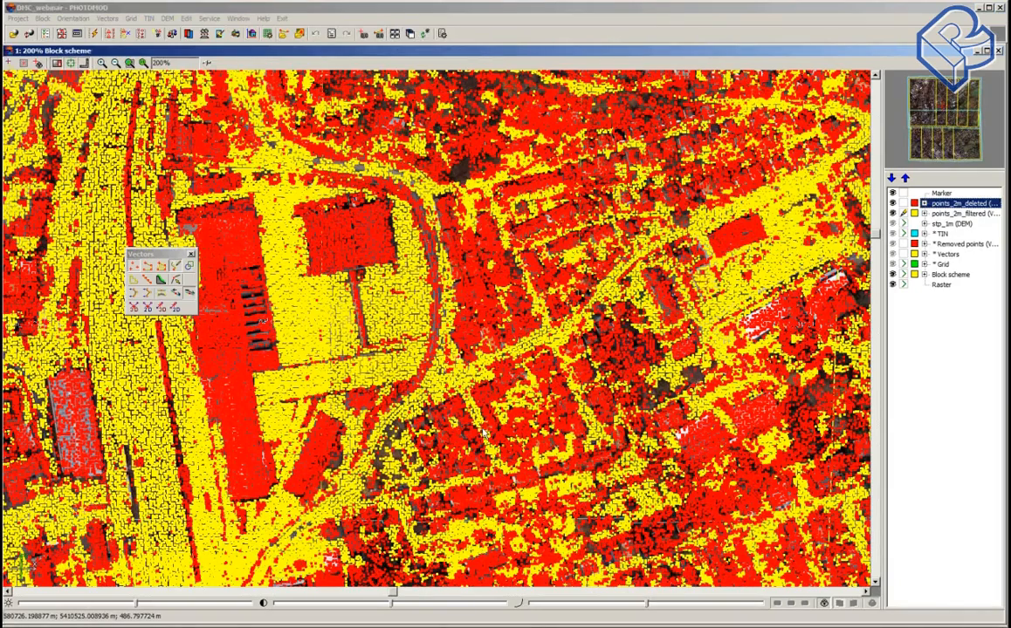
Step: Close the points_2m_deleted layer in the block scheme
scroll(484, 434, "down", 3)
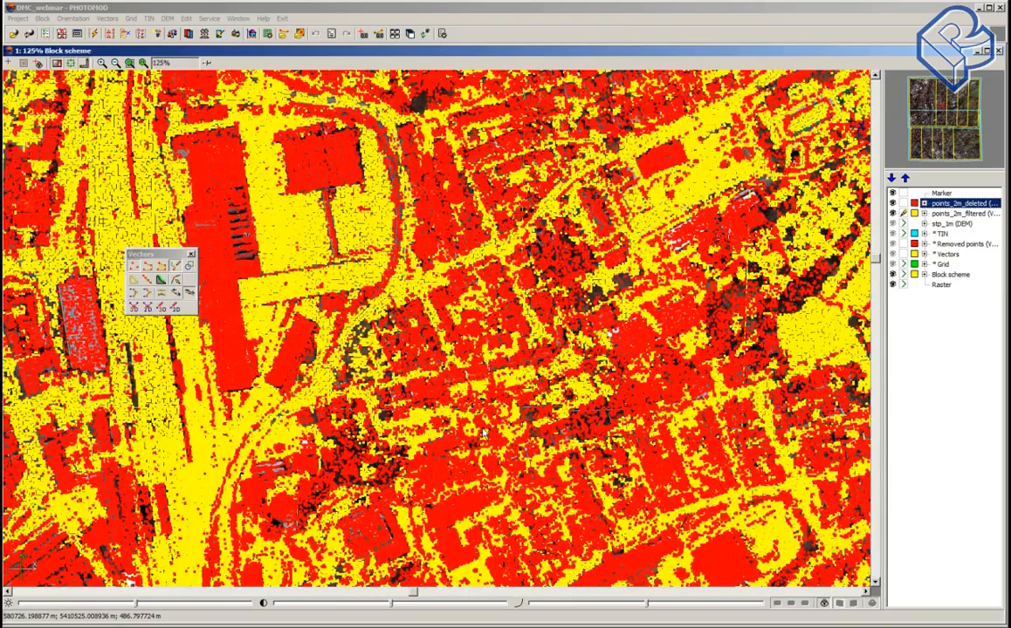
scroll(484, 433, "down", 2)
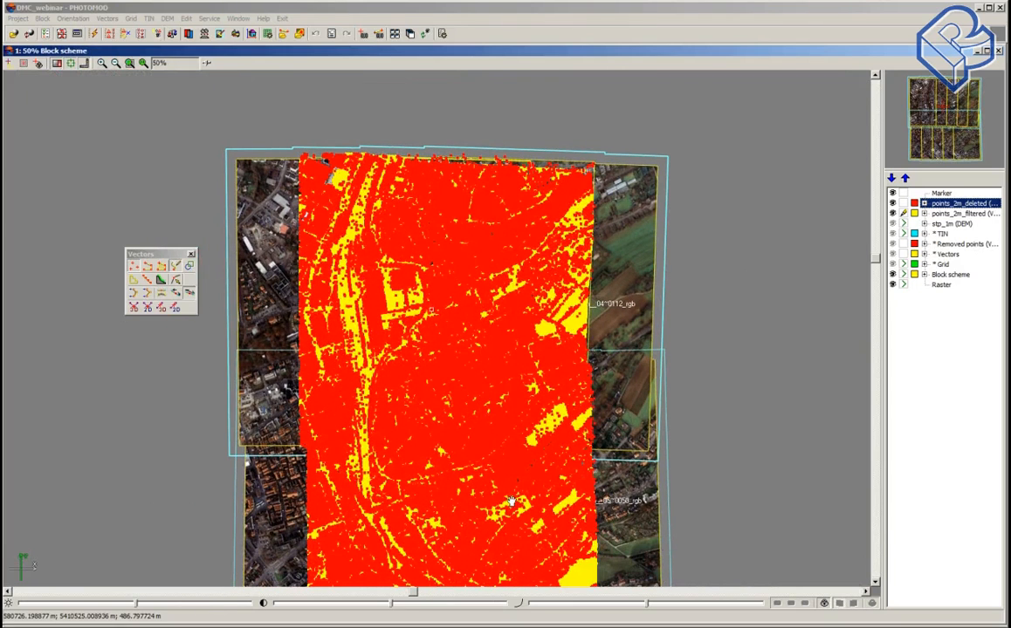
middle_click_drag(511, 501, 500, 415)
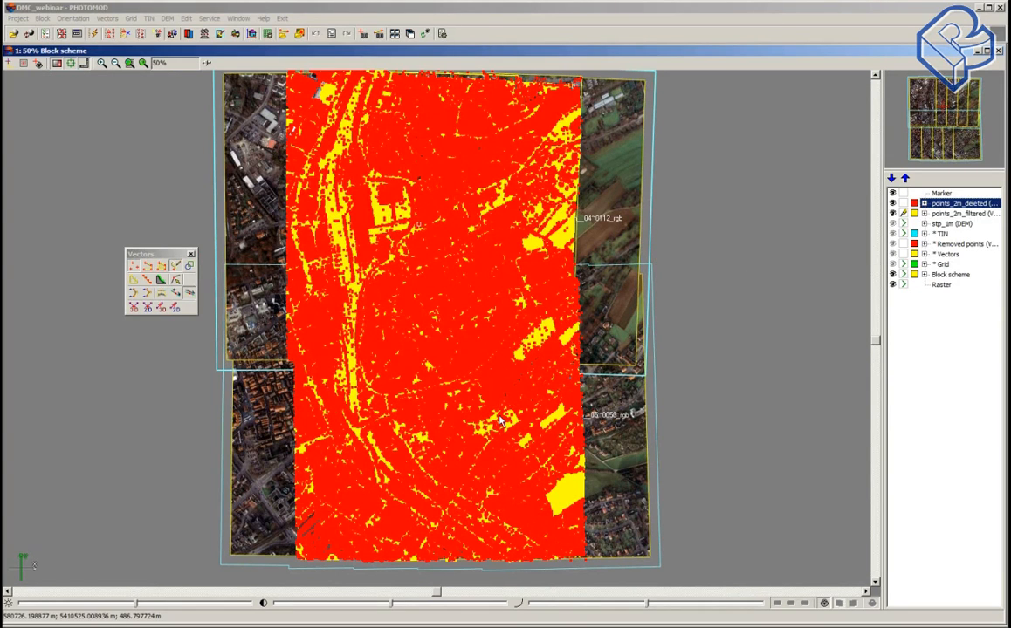
right_click(944, 206)
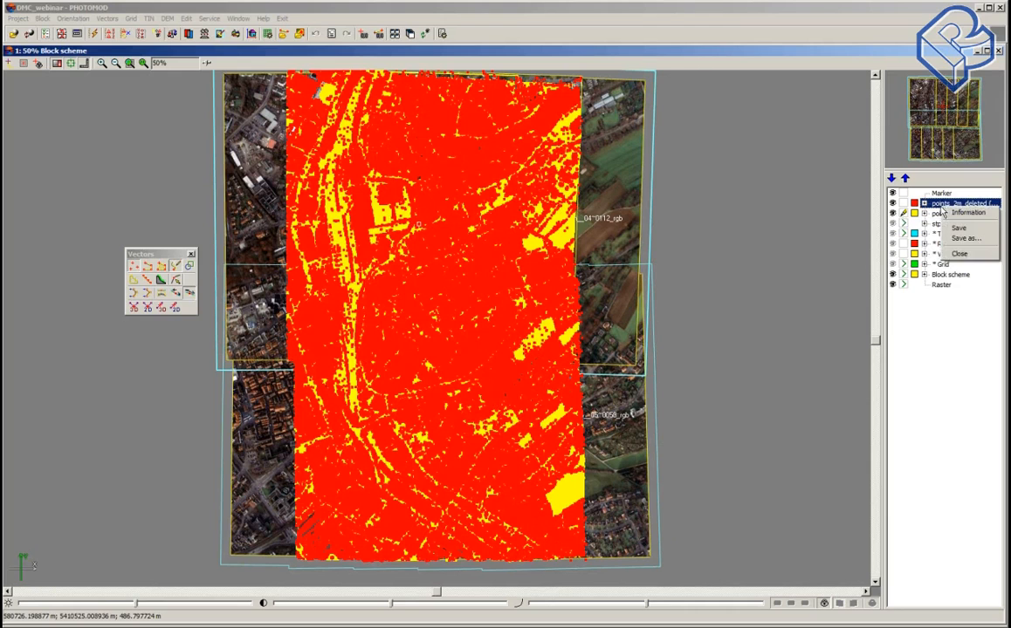
left_click(976, 255)
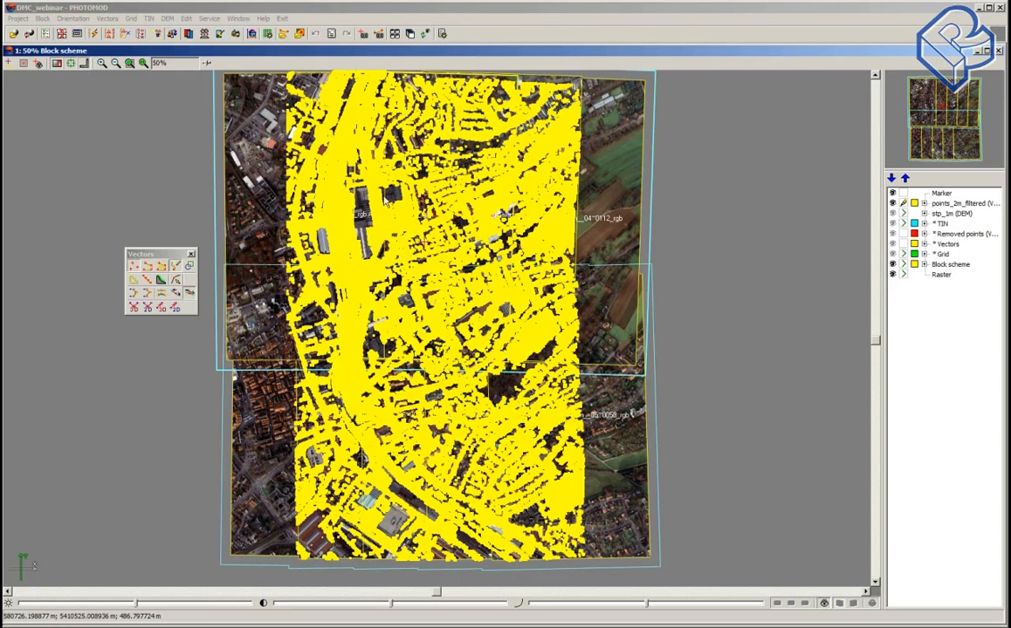
Step: Review the settings for building contours from a smooth model, then leave without building them
left_click(107, 18)
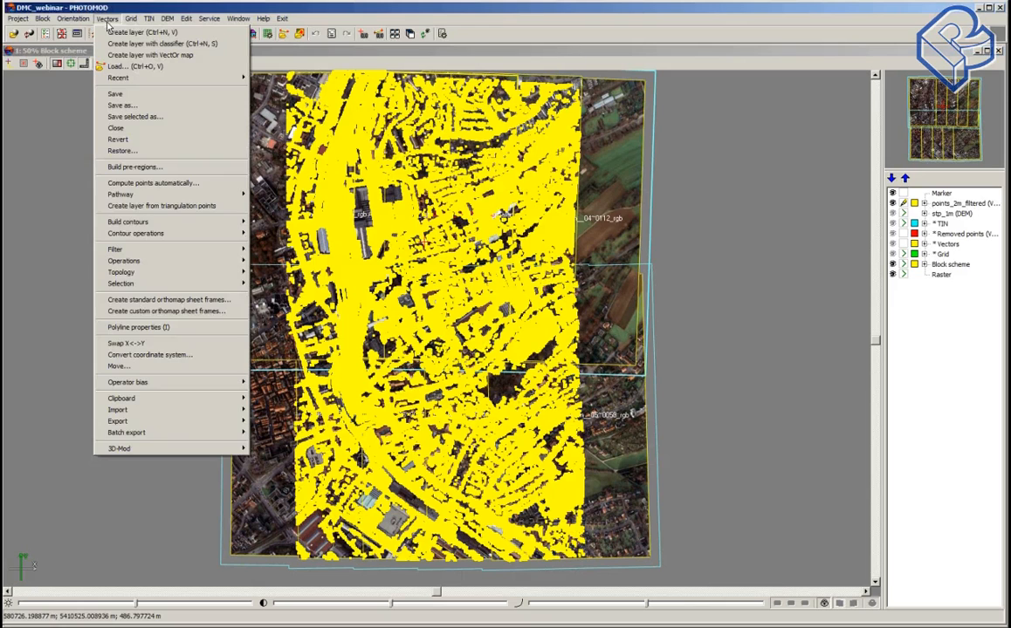
mouse_move(148, 222)
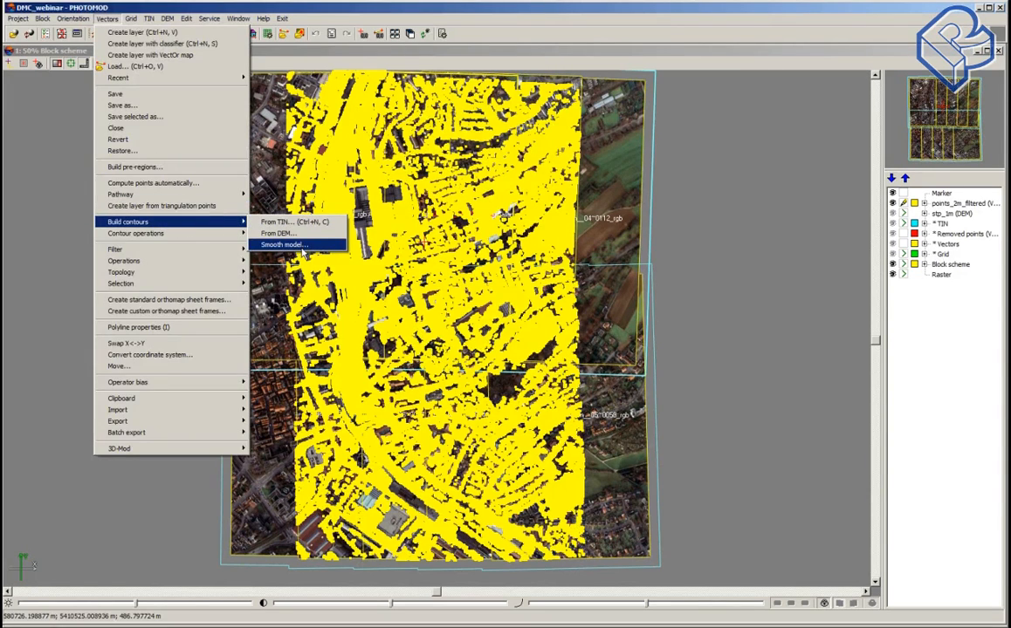
left_click(301, 245)
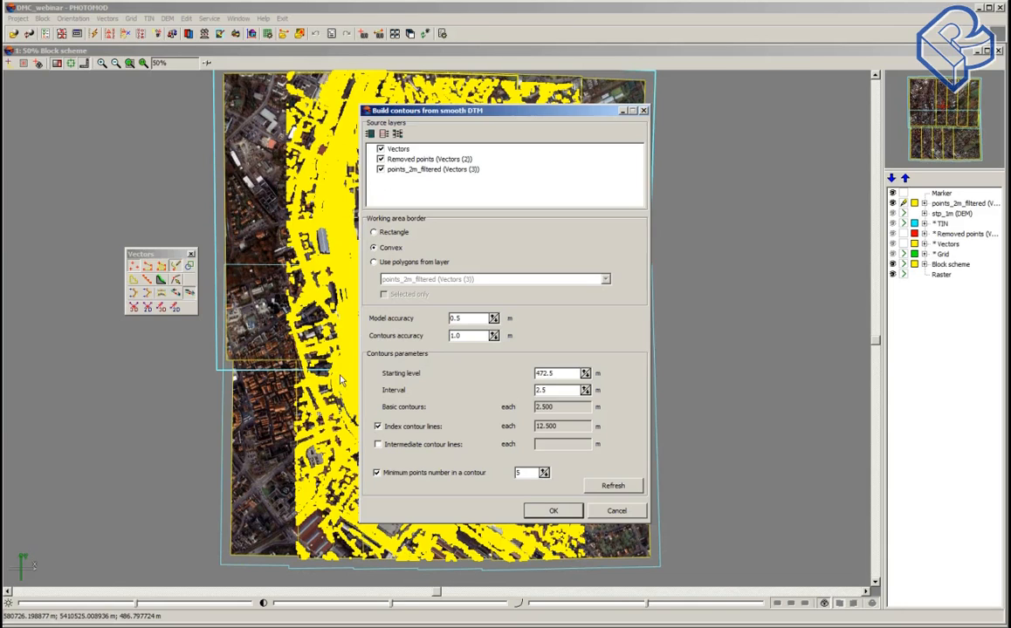
left_click(611, 515)
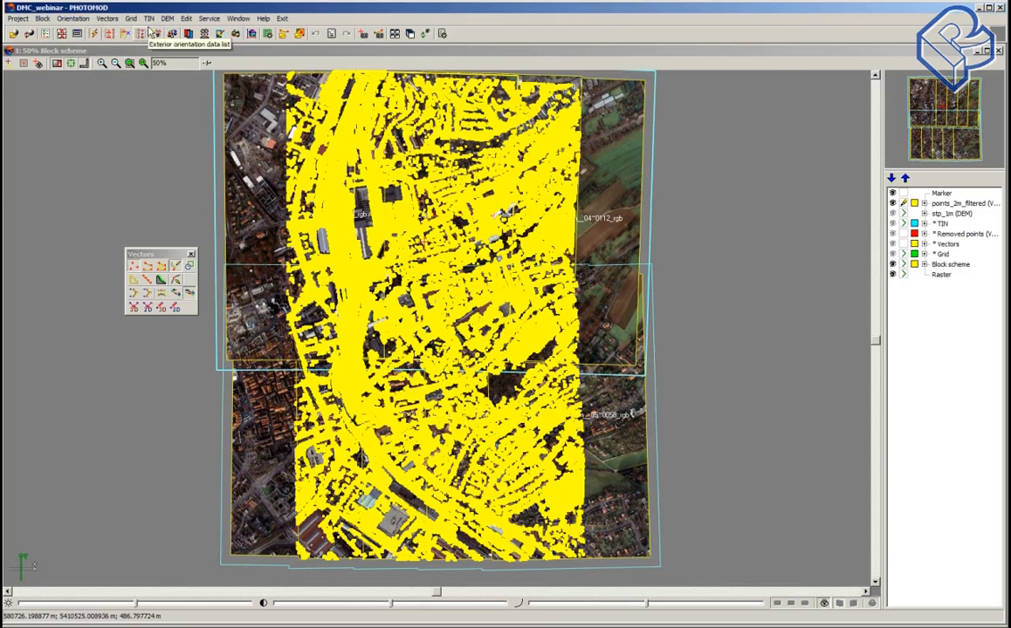
Step: Load the vector file Гладкие горизонтали.x-data into a new layer and hide points_2m_filtered in the block scheme
left_click(108, 20)
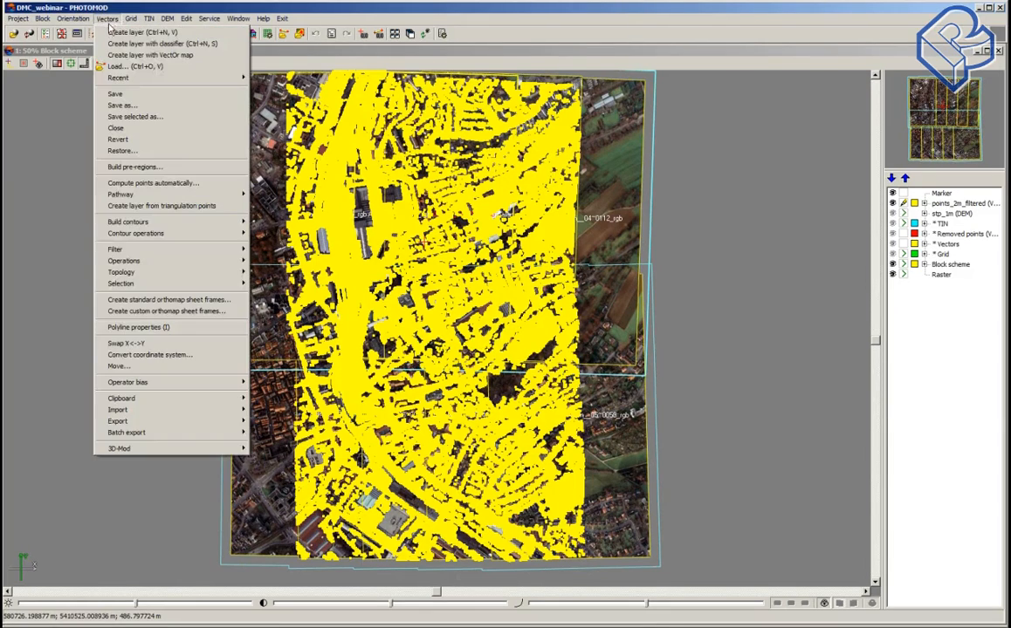
left_click(127, 66)
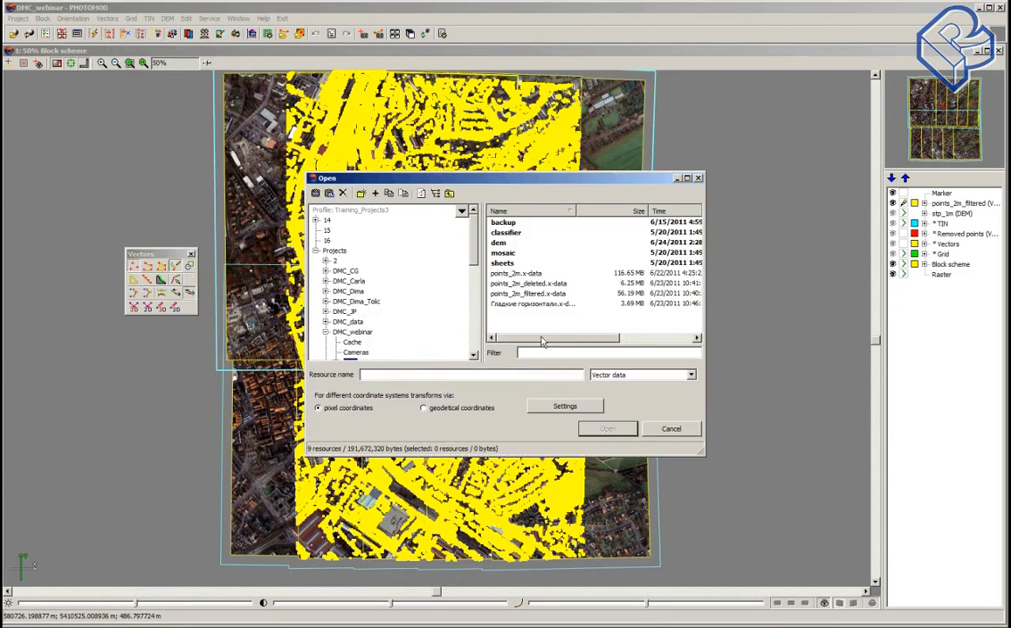
left_click(499, 306)
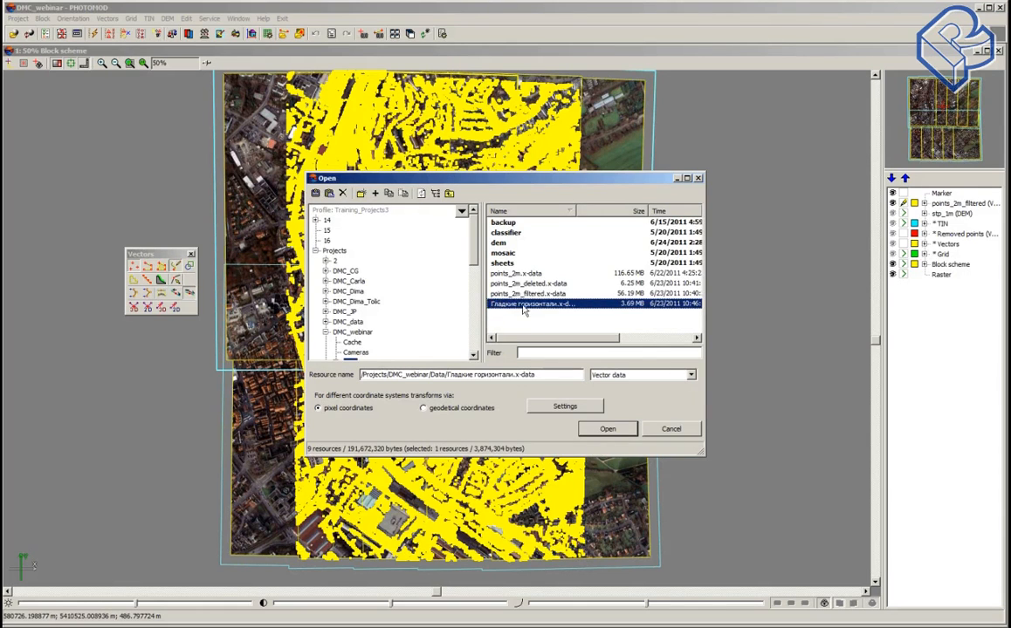
left_click(607, 429)
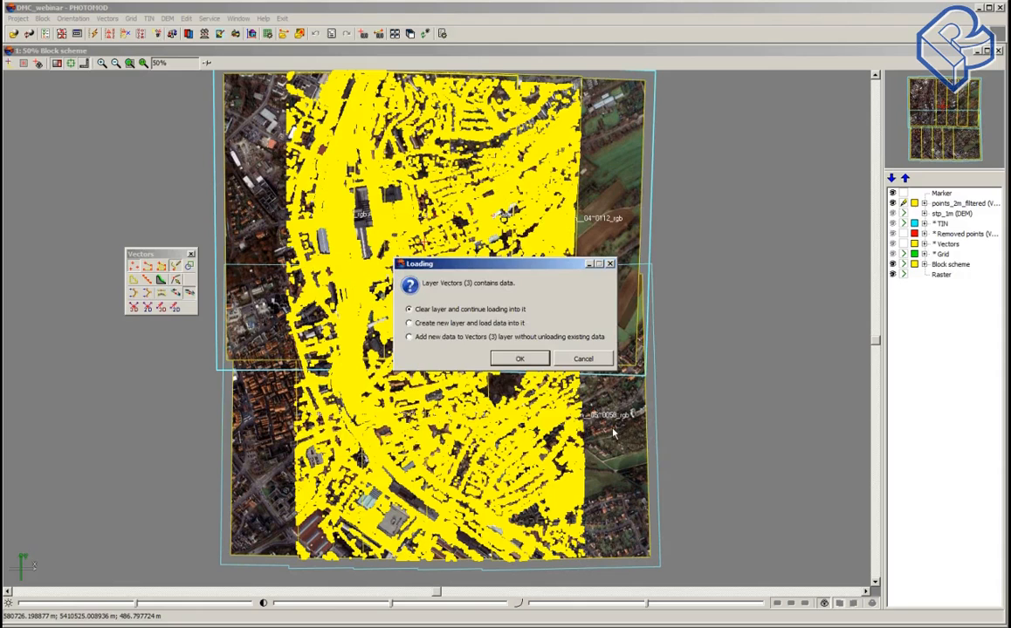
left_click(453, 324)
left_click(519, 359)
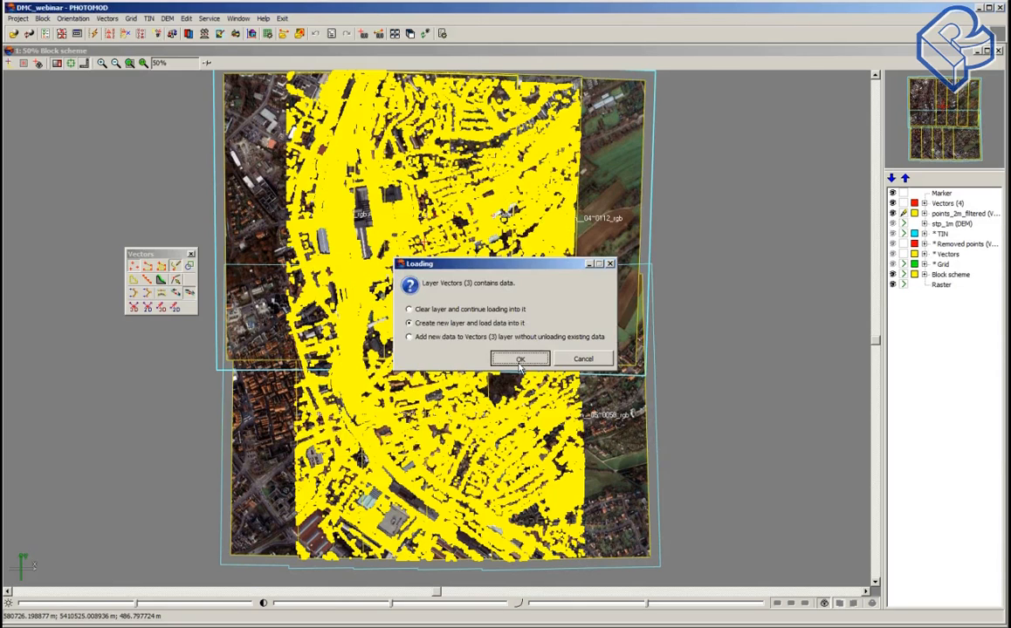
left_click(892, 214)
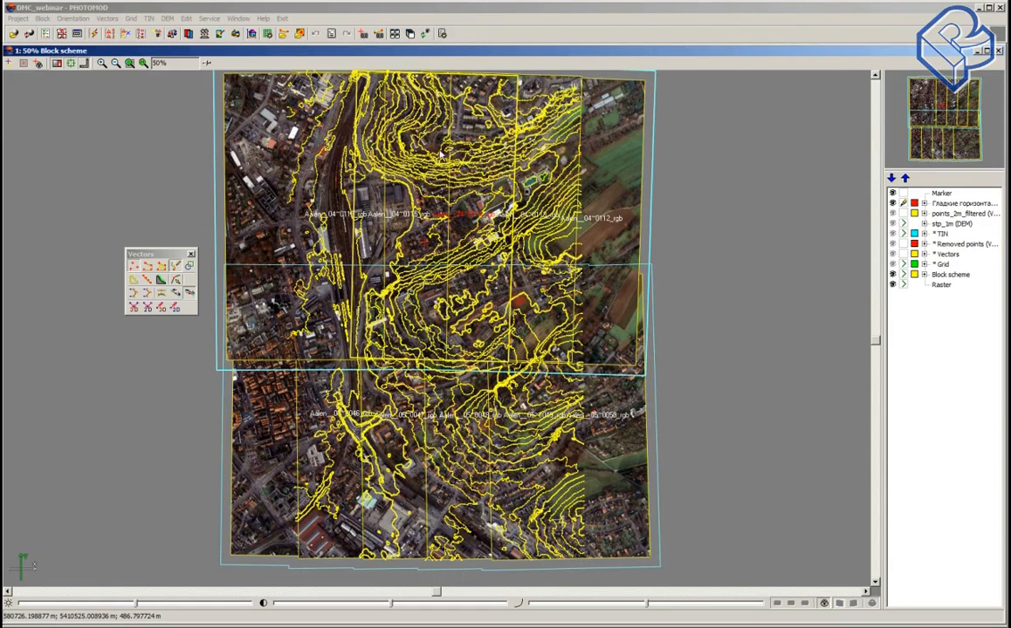
Step: Open the stereopair Aalen__05~0049_rgb–Aalen__05~0050_rgb in a new 2D window and view it at 100% scale
left_click_drag(520, 431, 505, 370)
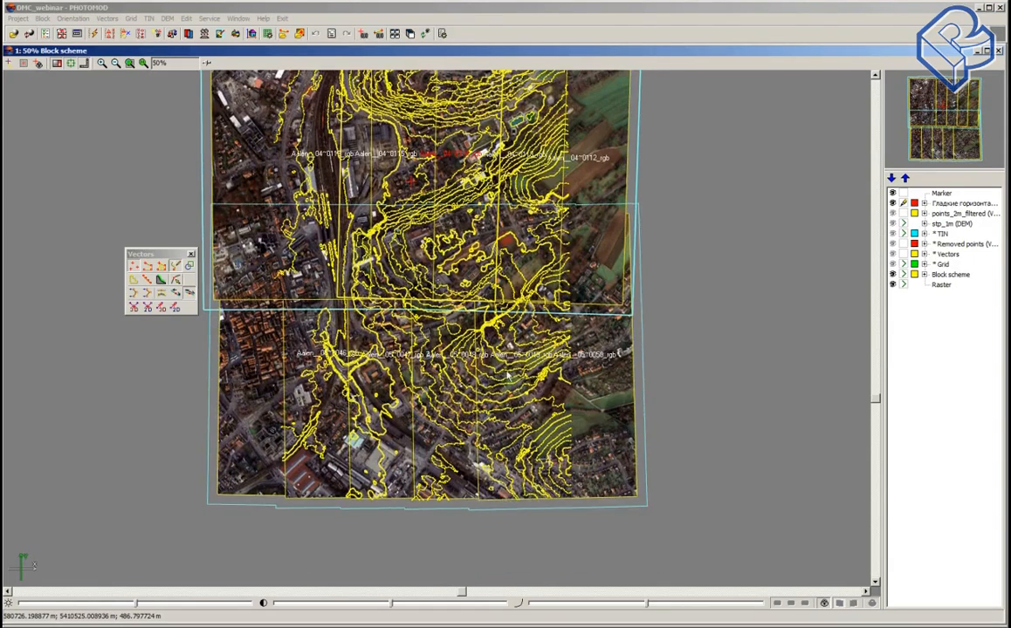
scroll(507, 373, "up", 5)
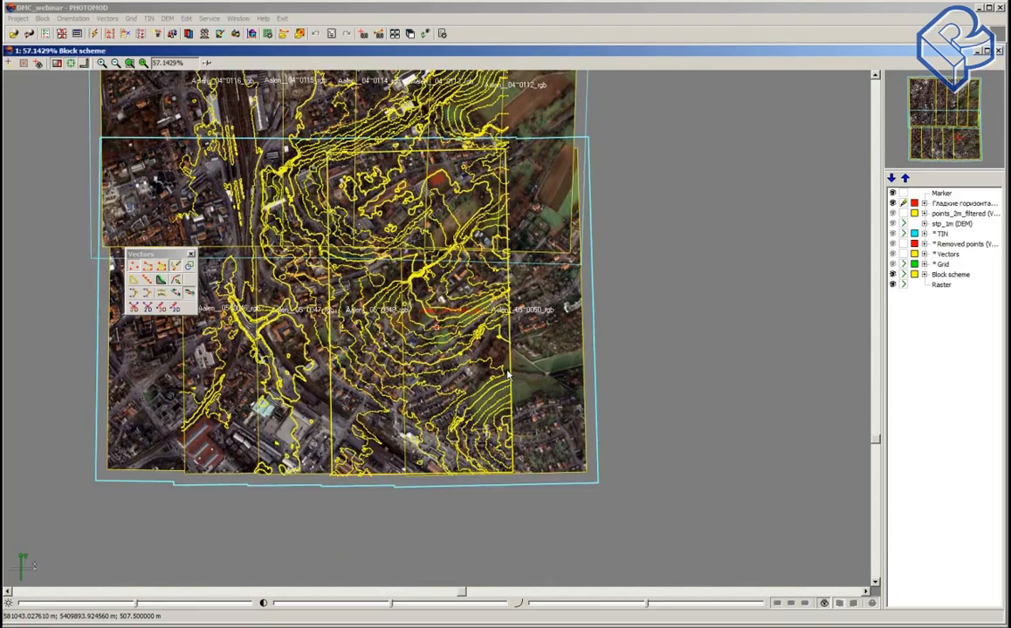
scroll(507, 374, "up", 3)
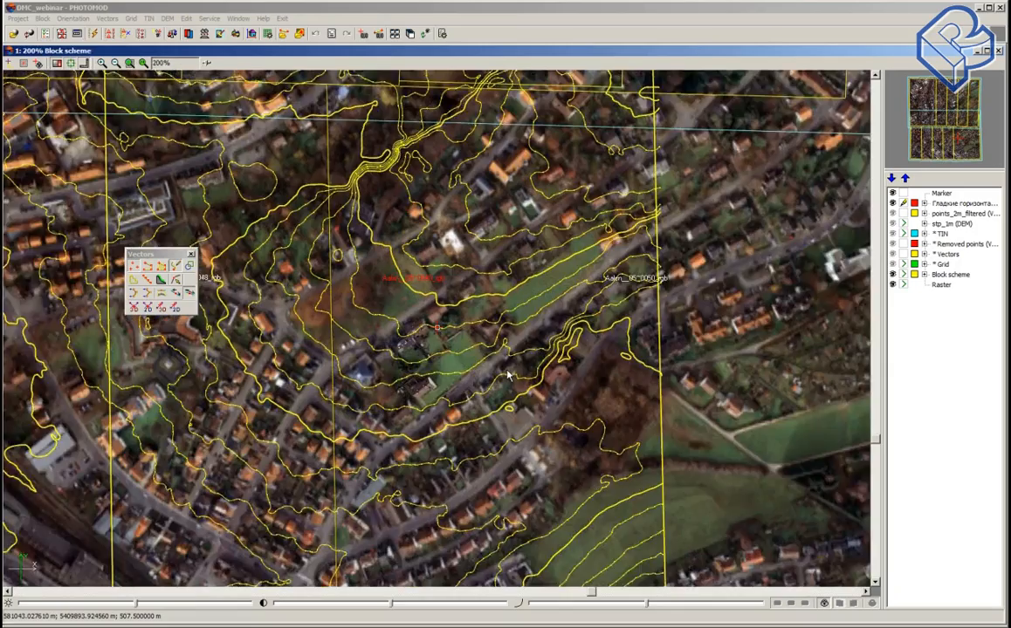
left_click(172, 33)
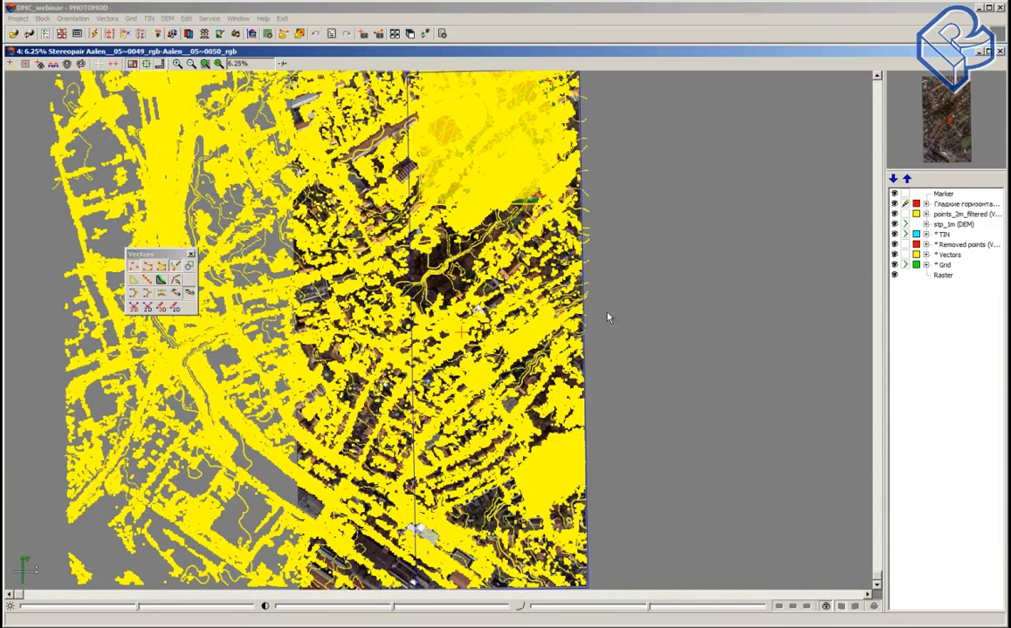
left_click(218, 64)
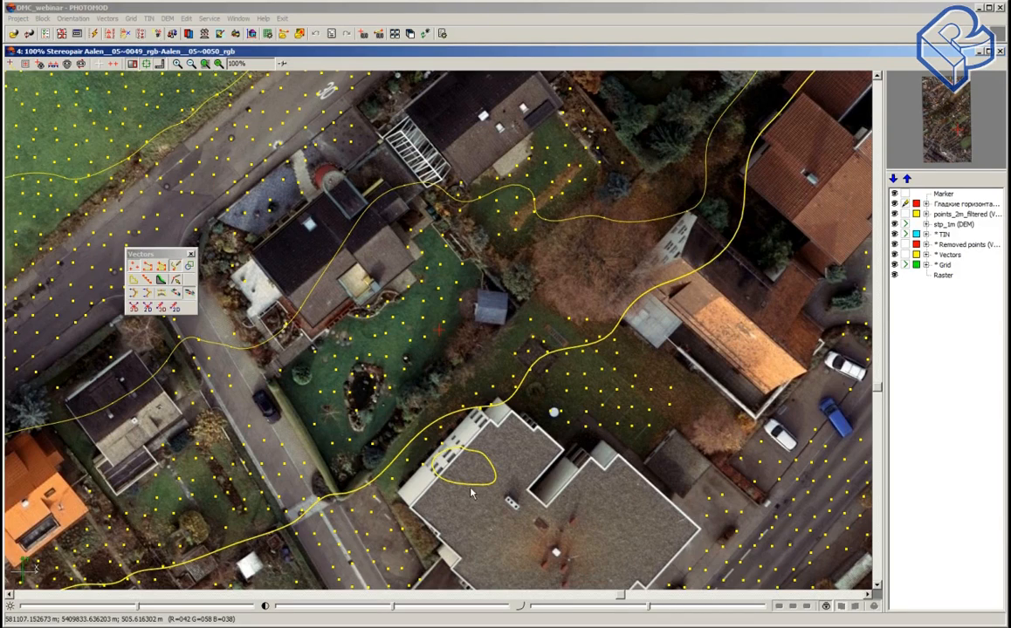
Step: Examine how the smooth contours run past the flat-roofed building, houses, roads and lawns in mono view
left_click_drag(545, 459, 615, 226)
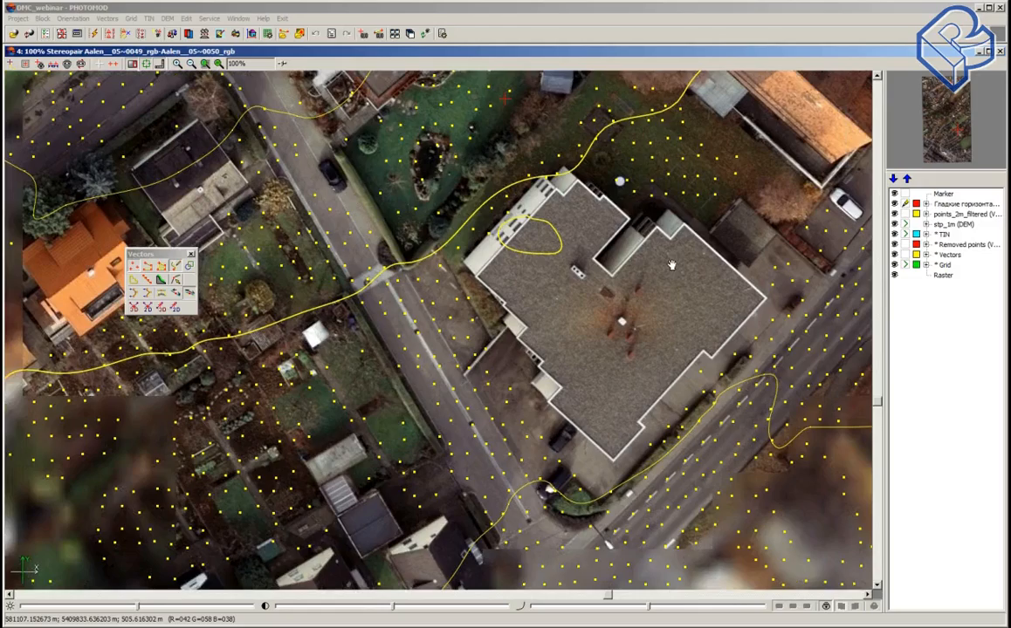
left_click_drag(497, 430, 713, 166)
left_click_drag(624, 475, 561, 264)
key("slash")
key("slash")
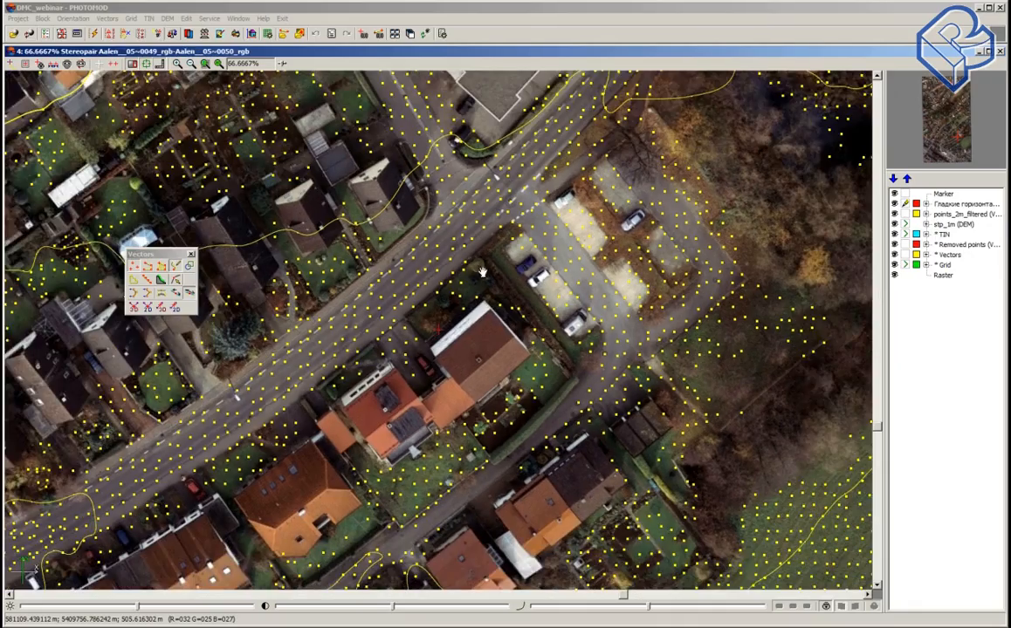
left_click_drag(416, 221, 523, 455)
left_click_drag(266, 80, 366, 243)
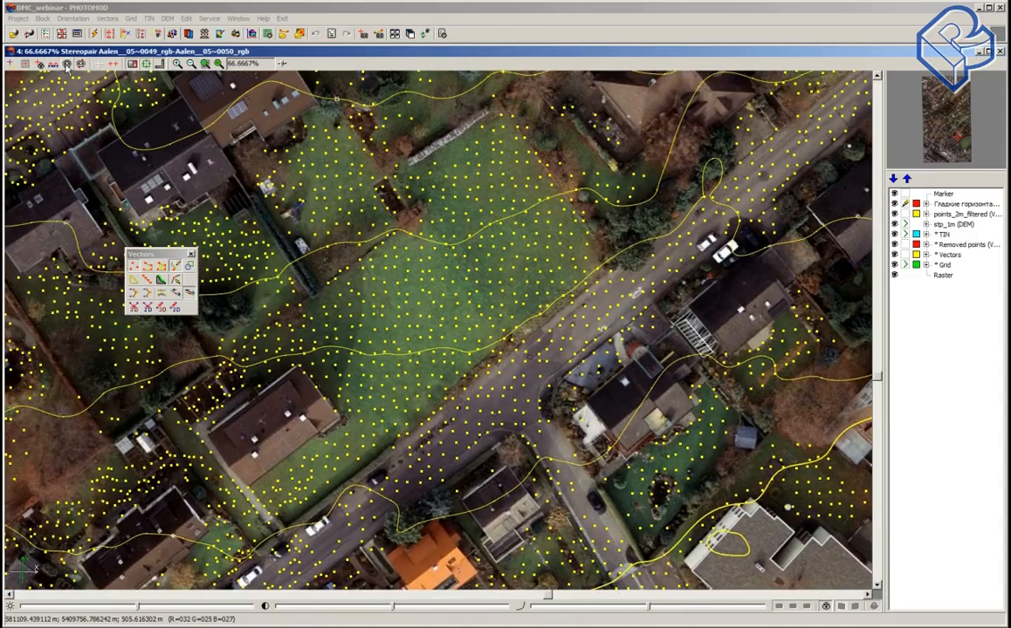
Step: Switch the stereopair to anaglyph stereo and examine the contours from the large lawn north to the wooded slope
left_click(69, 65)
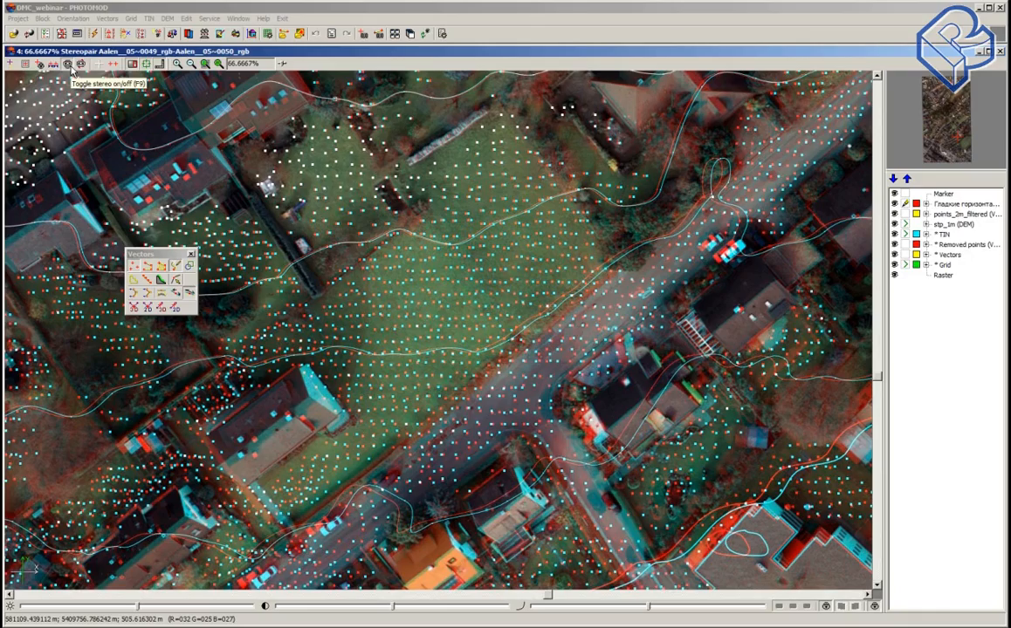
scroll(339, 276, "down", 1)
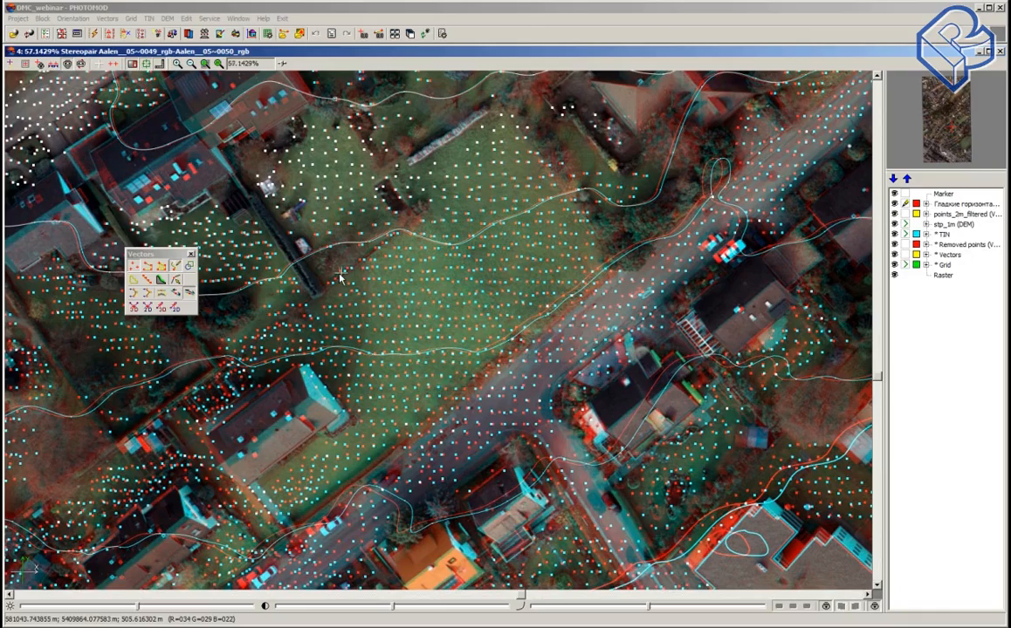
scroll(339, 276, "down", 2)
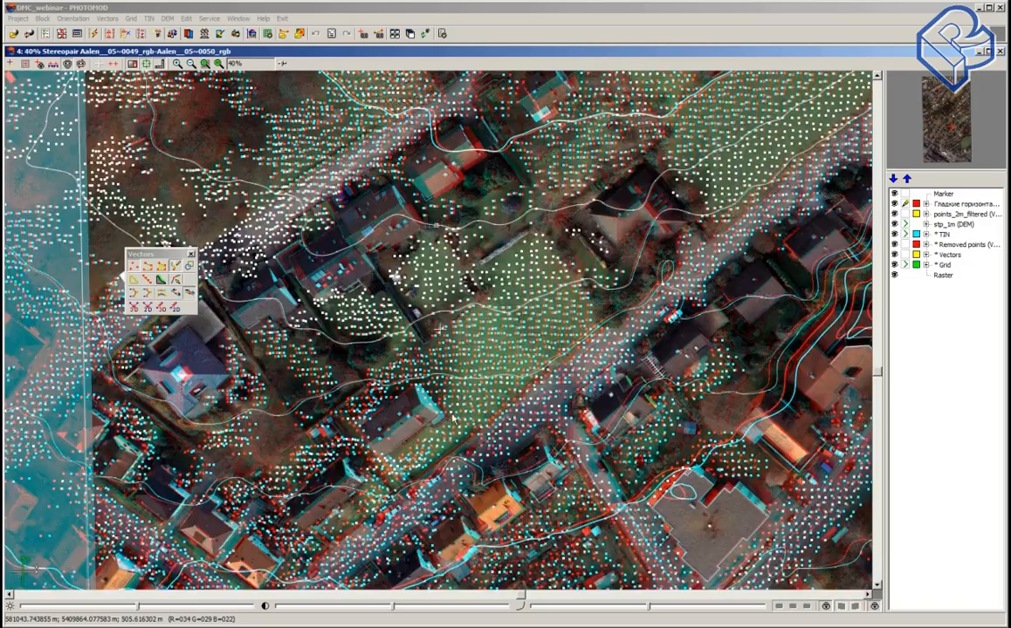
middle_click_drag(506, 267, 550, 424)
middle_click_drag(558, 294, 577, 413)
middle_click_drag(472, 251, 488, 321)
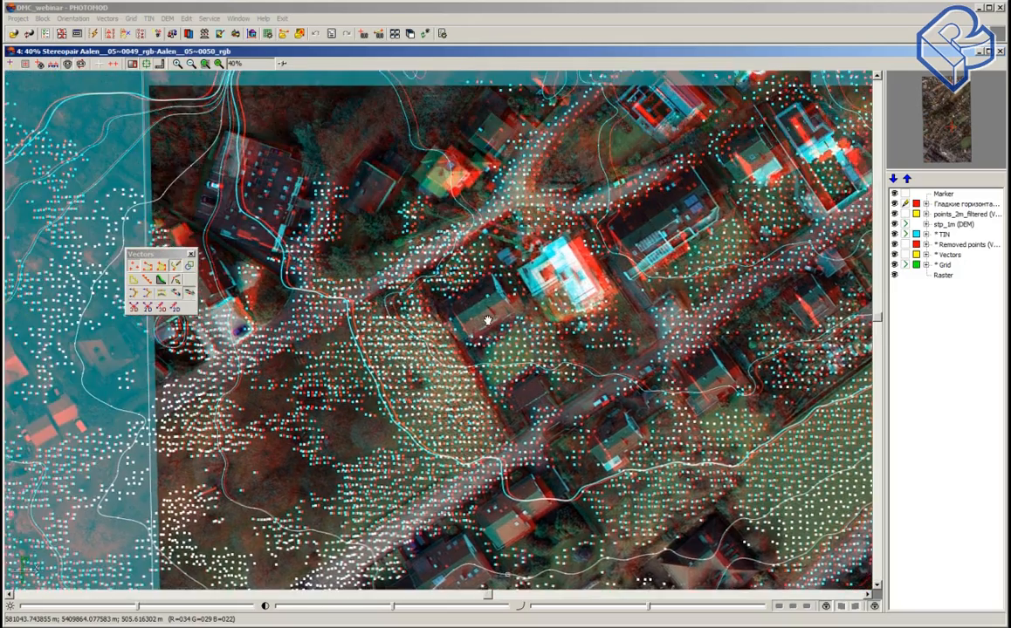
middle_click_drag(492, 275, 504, 339)
middle_click_drag(515, 240, 518, 322)
middle_click_drag(529, 284, 544, 346)
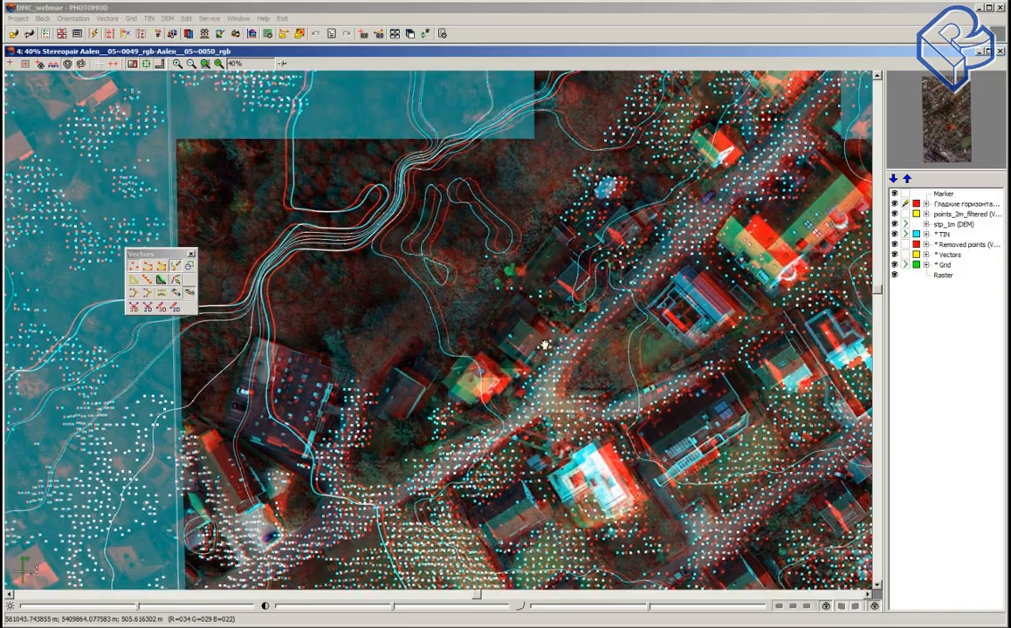
Step: Examine in stereo how the contours follow the terrain along the eastern streets, the wooded area and the open field farther south
middle_click_drag(533, 263, 424, 343)
middle_click_drag(581, 204, 402, 256)
middle_click_drag(740, 388, 572, 291)
middle_click_drag(660, 426, 654, 312)
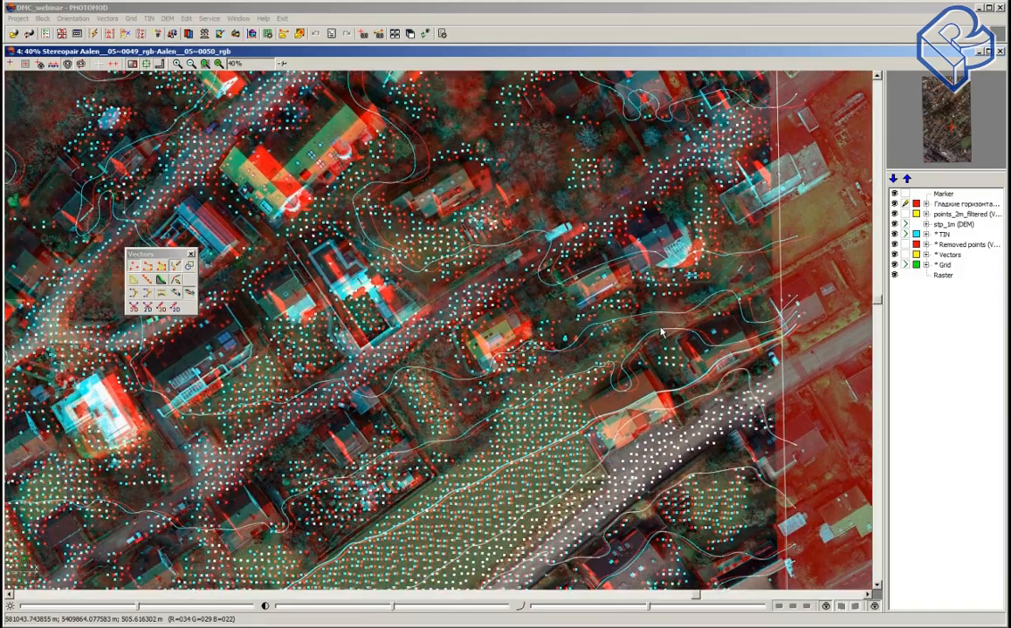
middle_click_drag(663, 460, 715, 298)
middle_click_drag(688, 557, 709, 245)
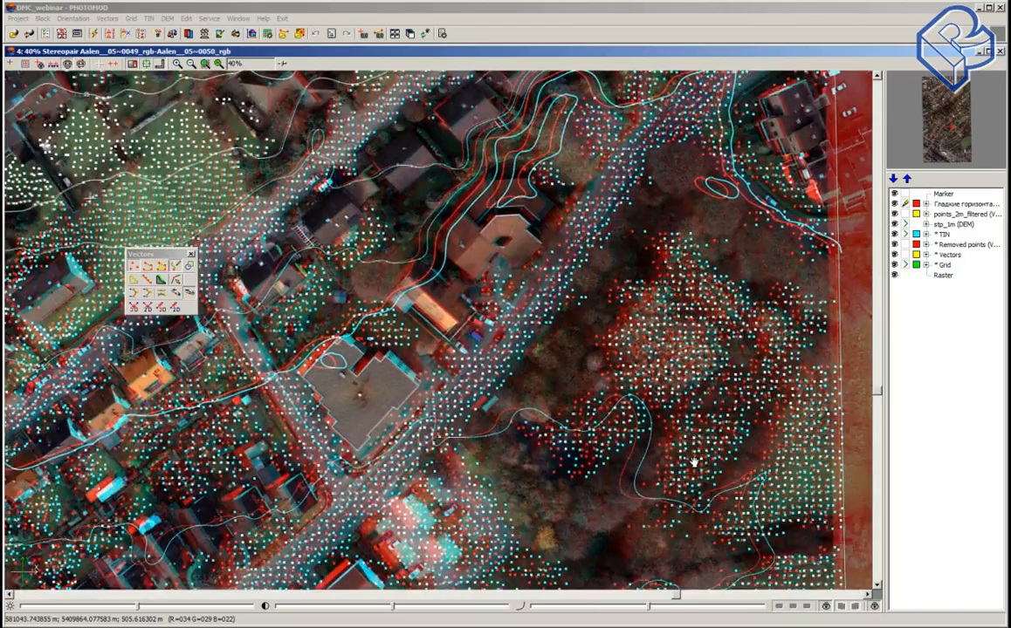
middle_click_drag(694, 463, 711, 209)
middle_click_drag(673, 407, 726, 224)
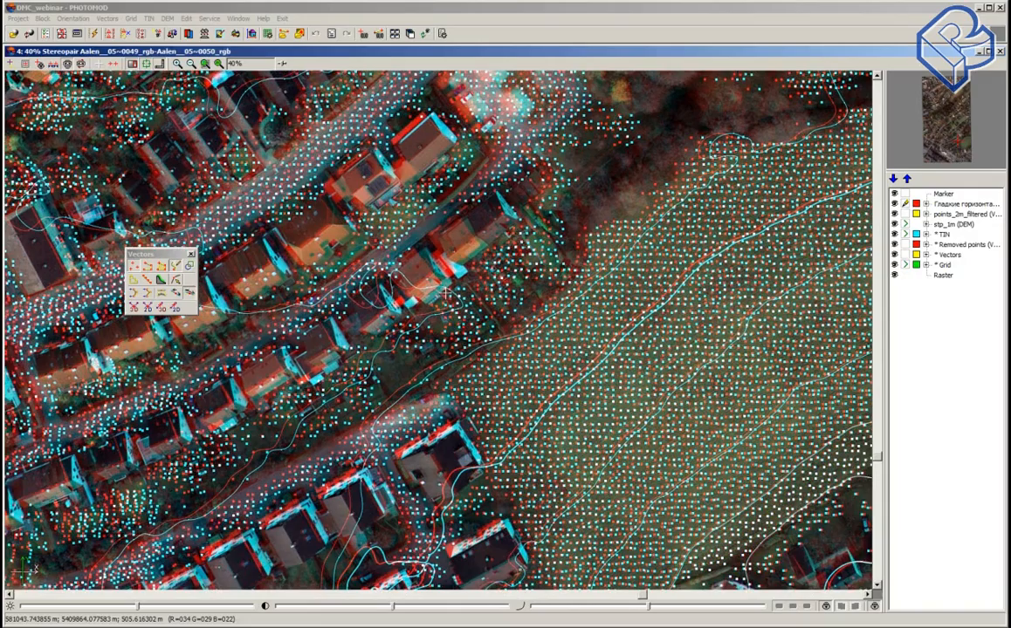
left_click(465, 300)
scroll(464, 301, "down", 1)
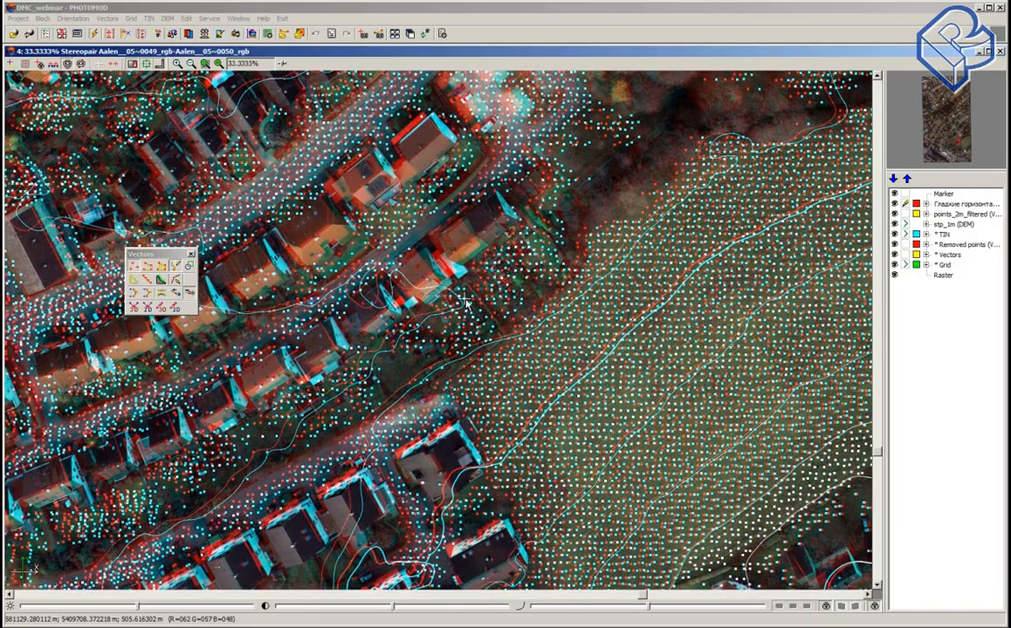
Step: Switch from the stereopair to the block scheme and view the smooth contours across the whole block
scroll(466, 304, "down", 1)
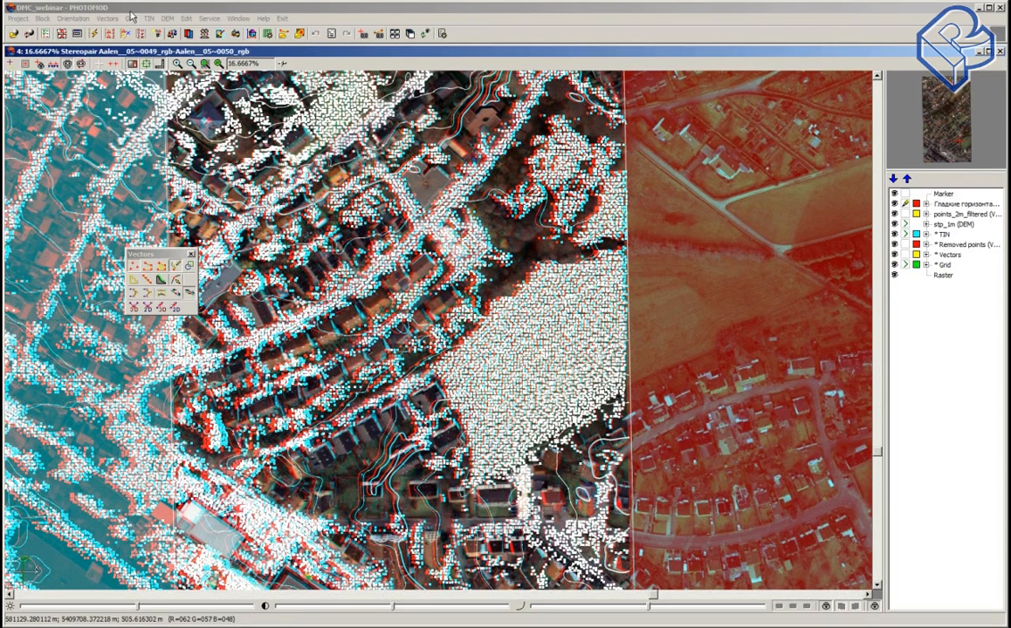
left_click(238, 18)
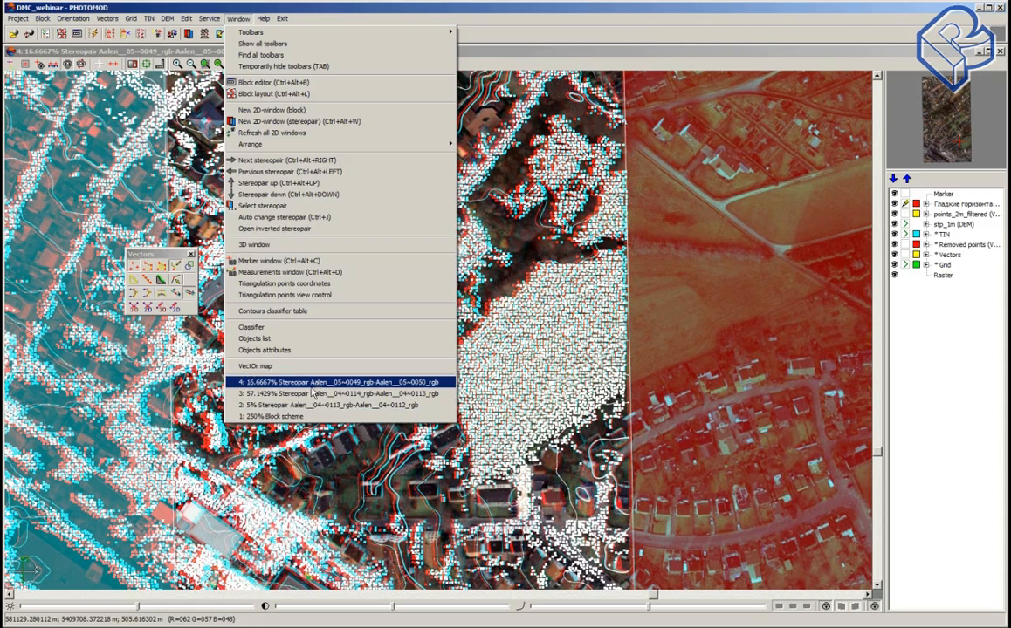
left_click(302, 418)
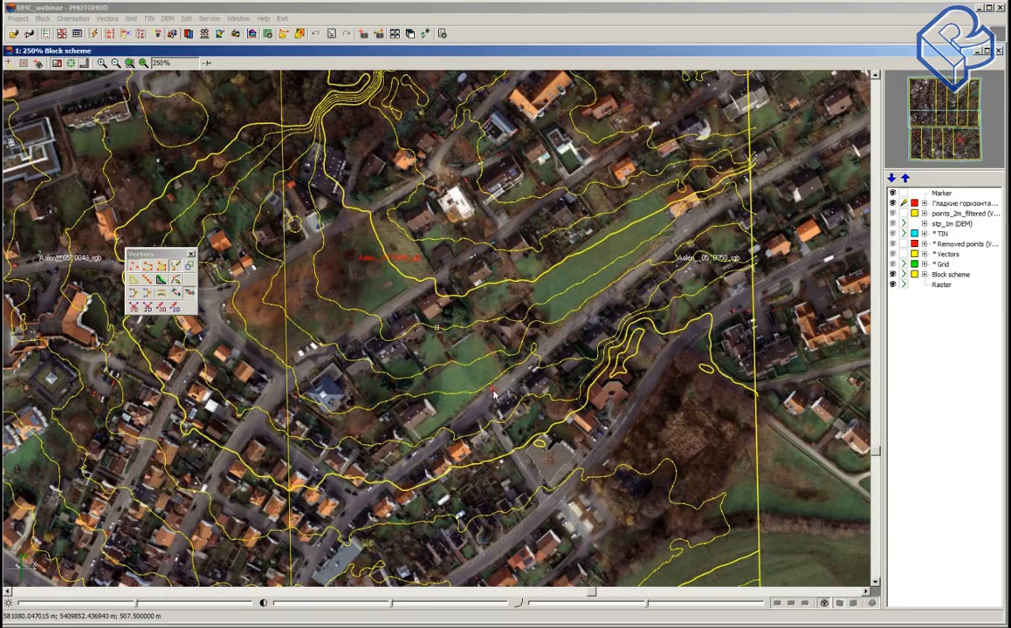
scroll(494, 395, "down", 3)
scroll(494, 395, "down", 2)
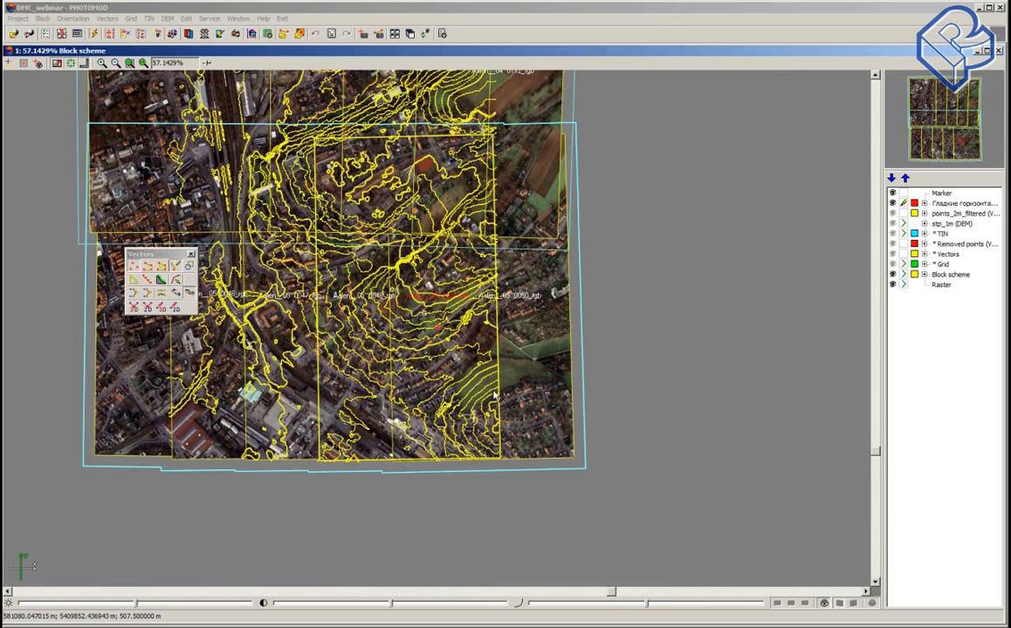
middle_click_drag(438, 296, 503, 401)
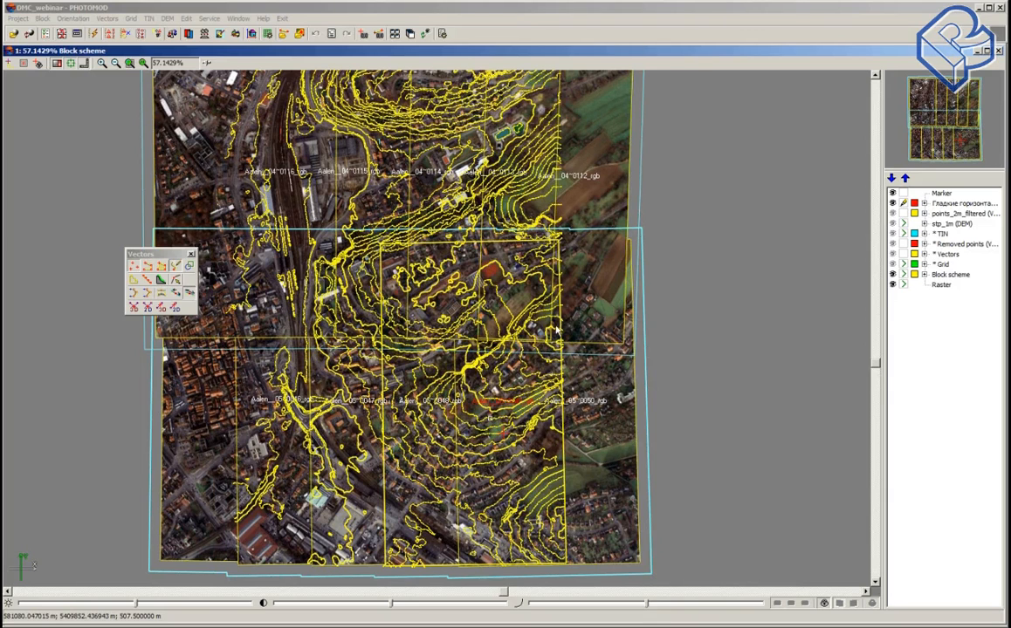
left_click(166, 19)
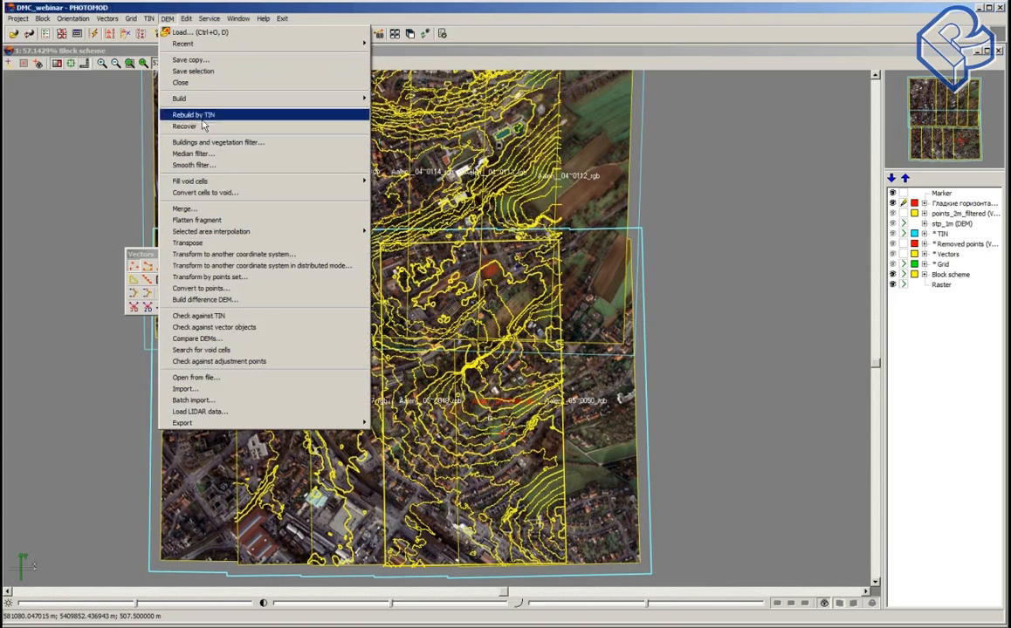
left_click(799, 236)
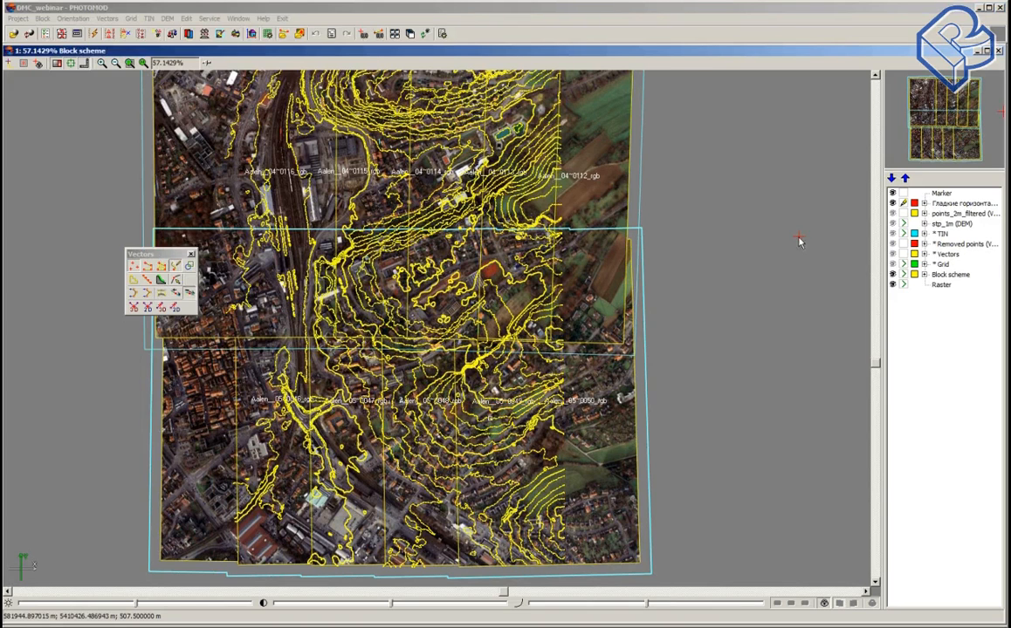
Step: Close the smooth contours, points_2m_filtered and stp_1m layers
right_click(955, 204)
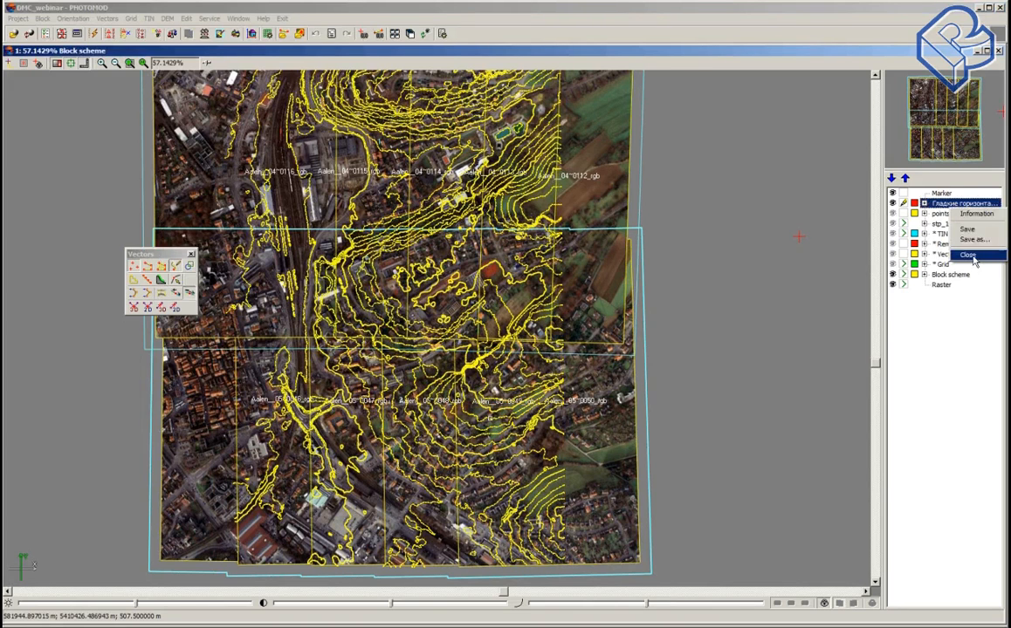
left_click(964, 224)
right_click(960, 203)
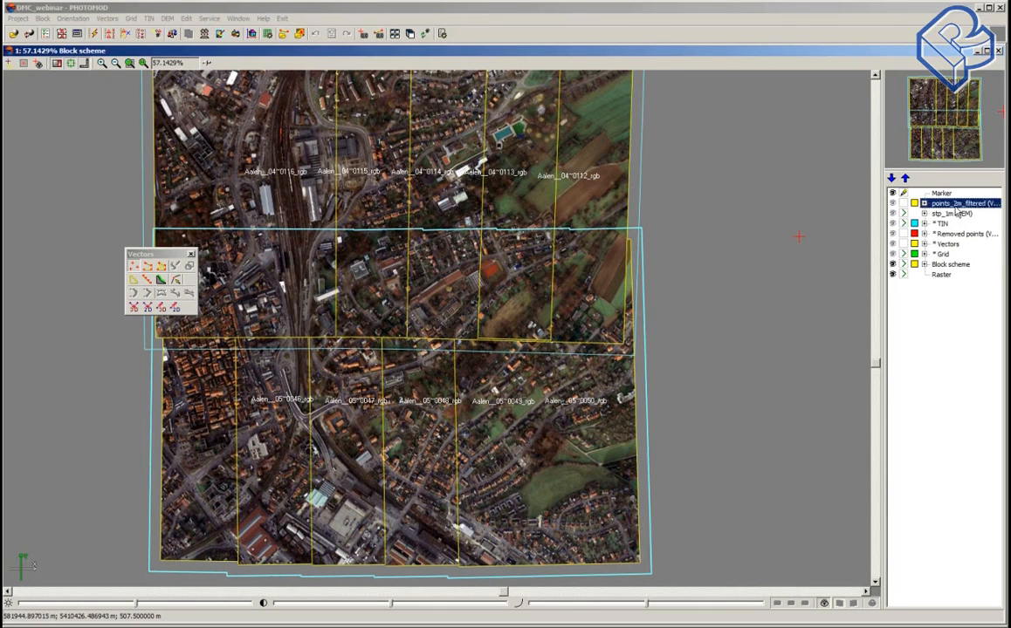
left_click(968, 254)
right_click(953, 203)
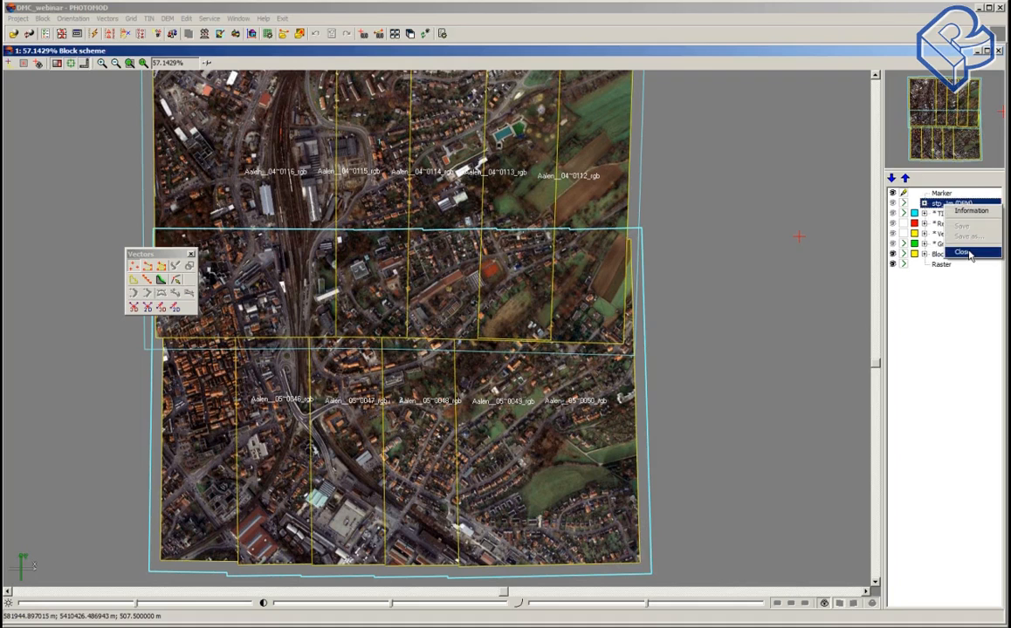
left_click(969, 254)
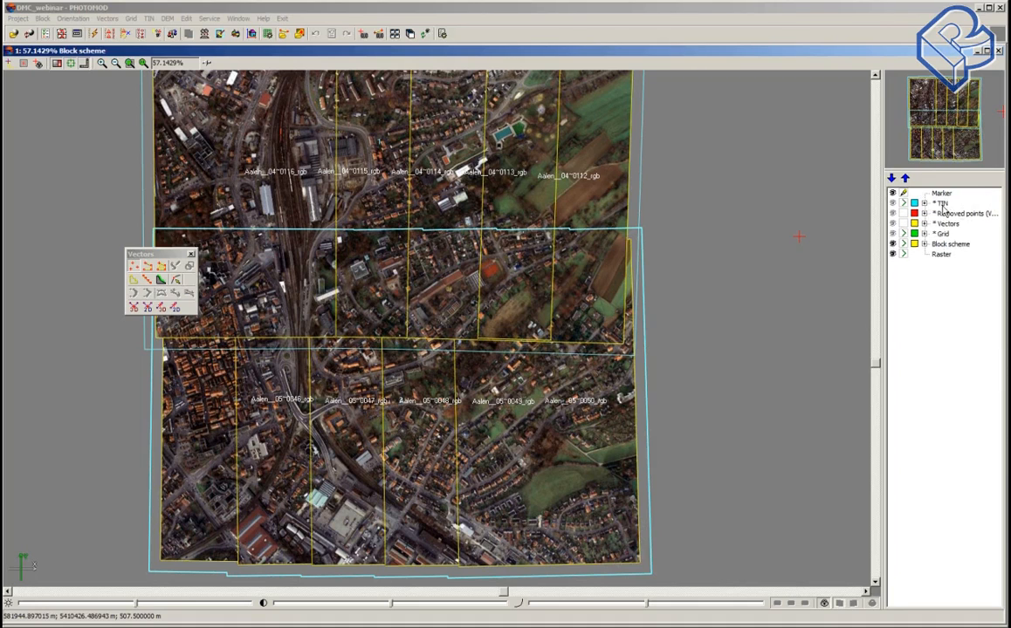
Step: Close the TIN layer without saving it, together with its base Vectors layer
right_click(947, 203)
left_click(967, 253)
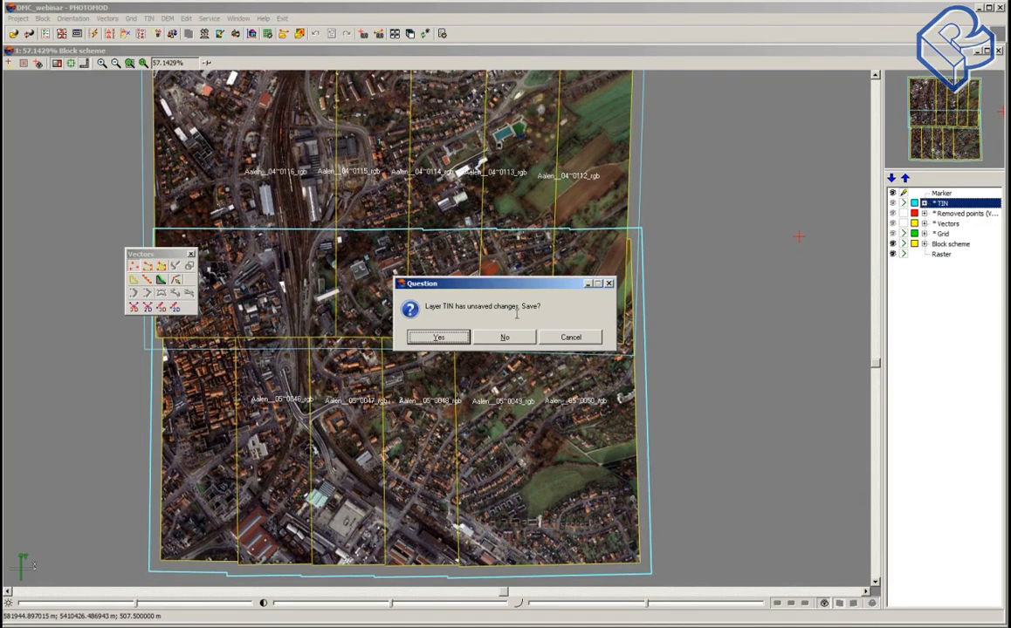
left_click(488, 340)
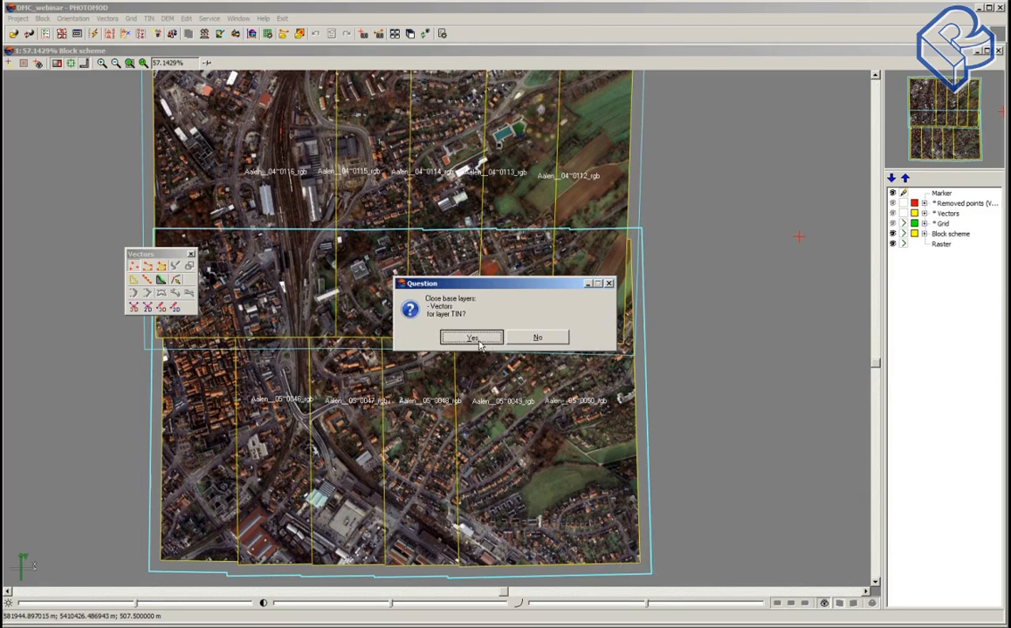
left_click(482, 340)
left_click(465, 341)
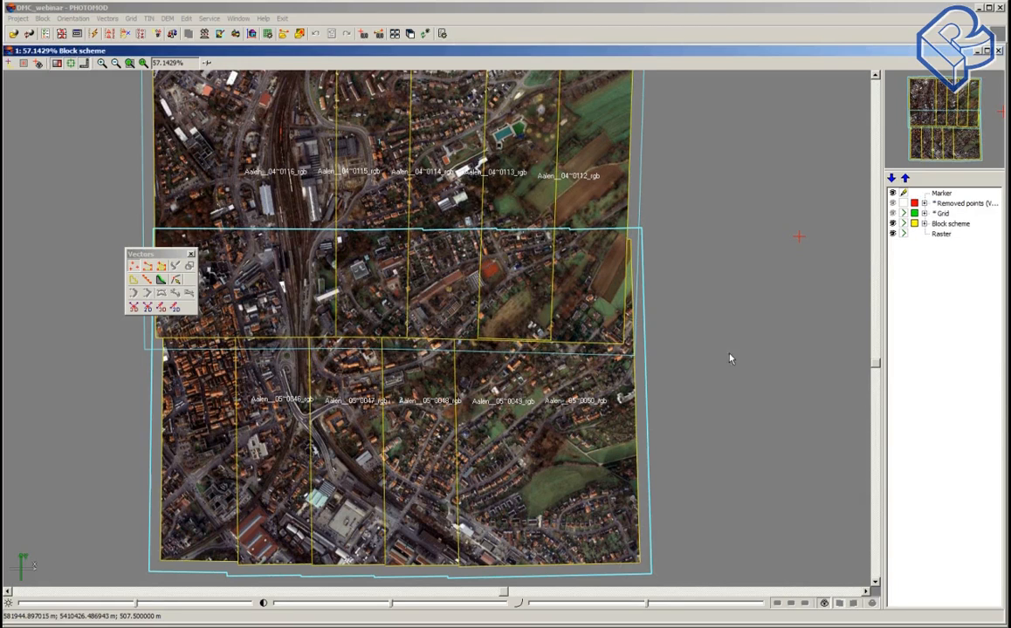
Step: Close the Removed points and Grid layers without saving their changes
right_click(912, 203)
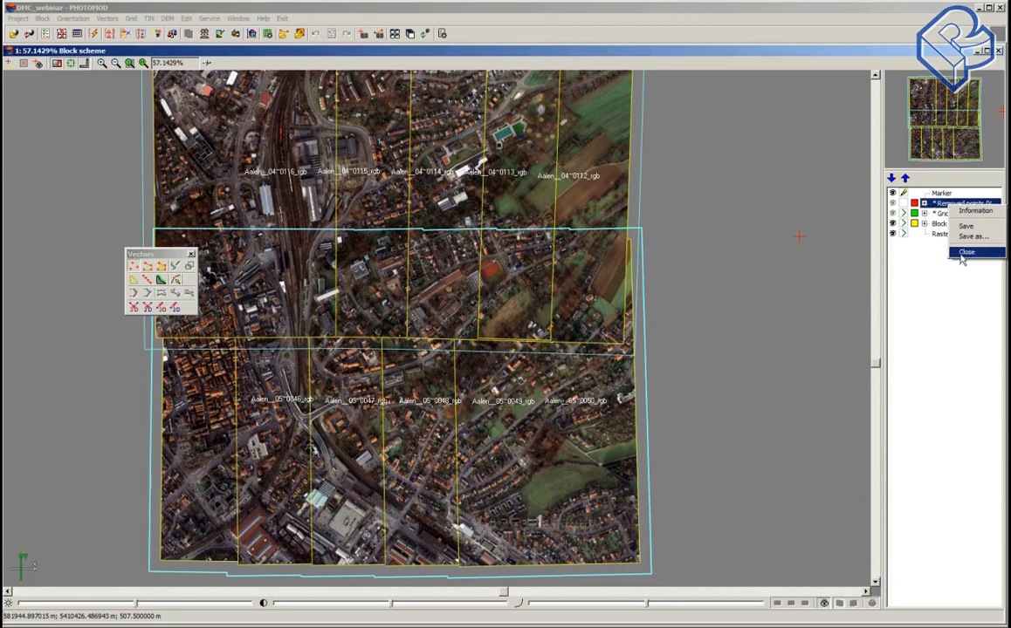
left_click(912, 253)
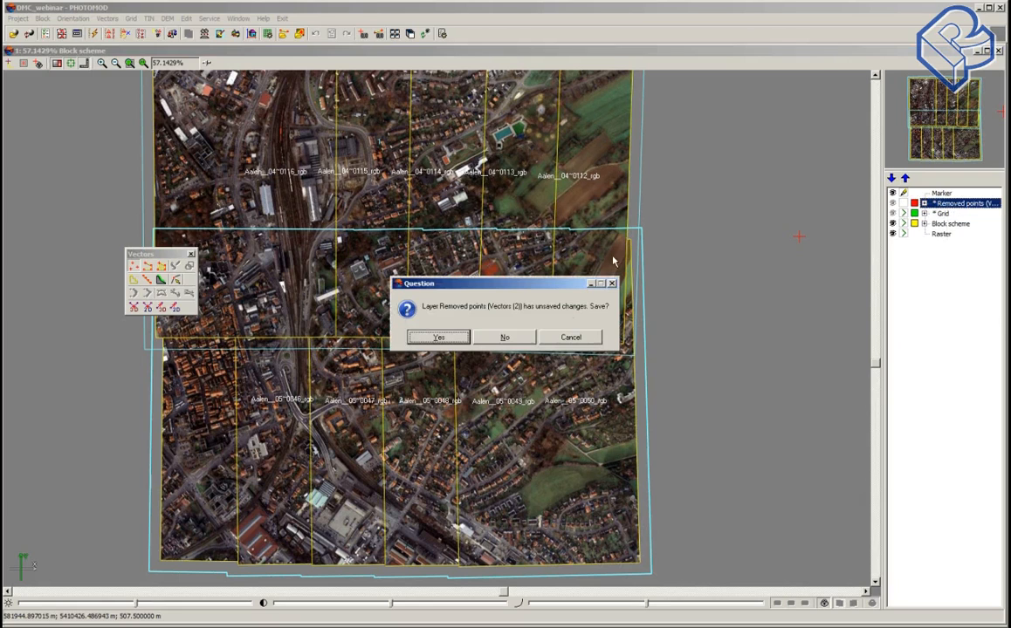
left_click(504, 338)
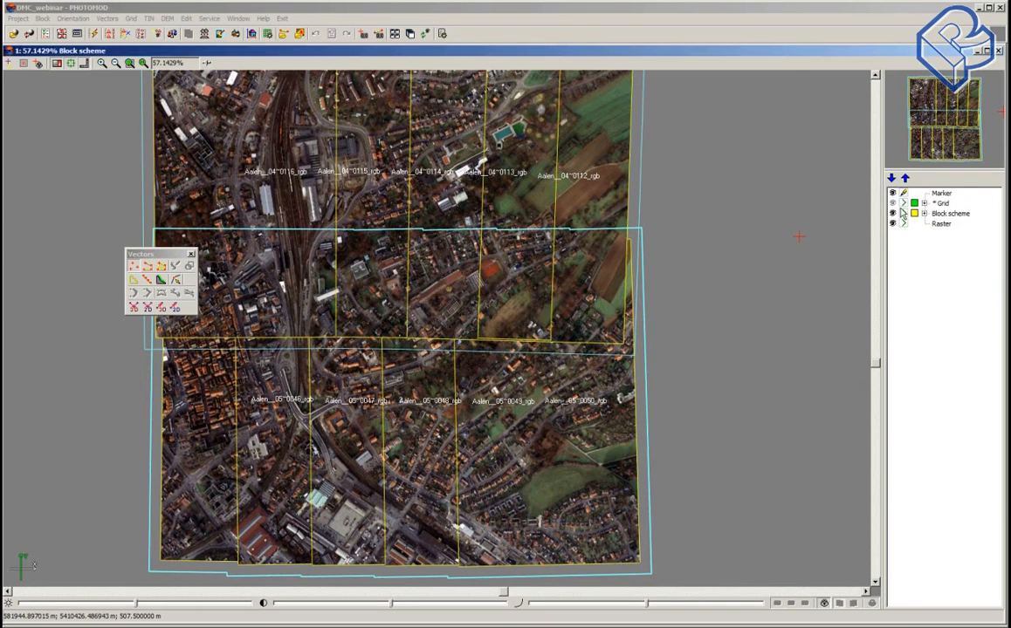
right_click(943, 203)
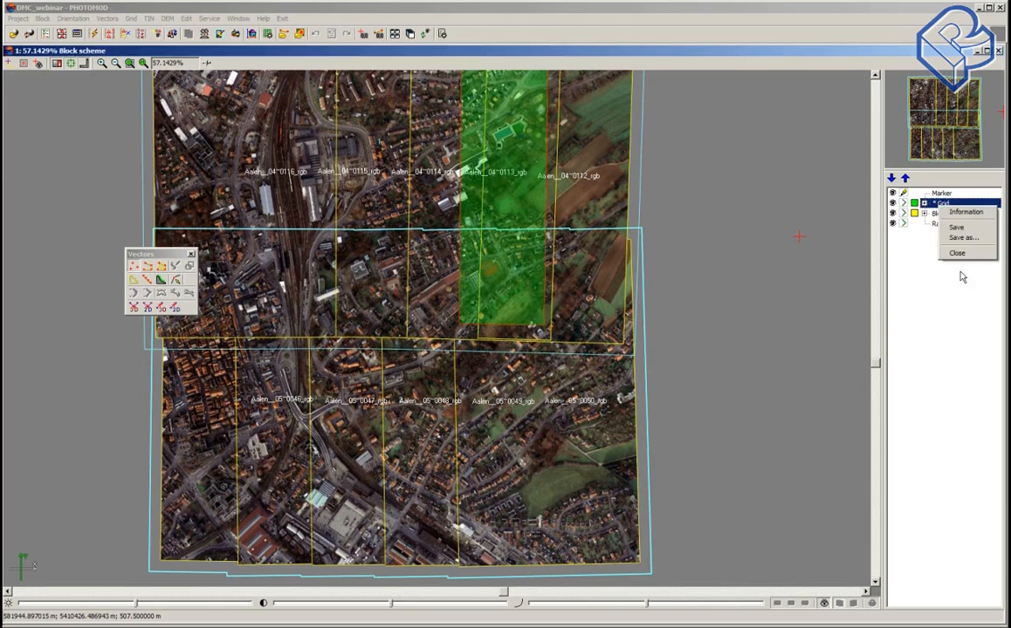
left_click(958, 254)
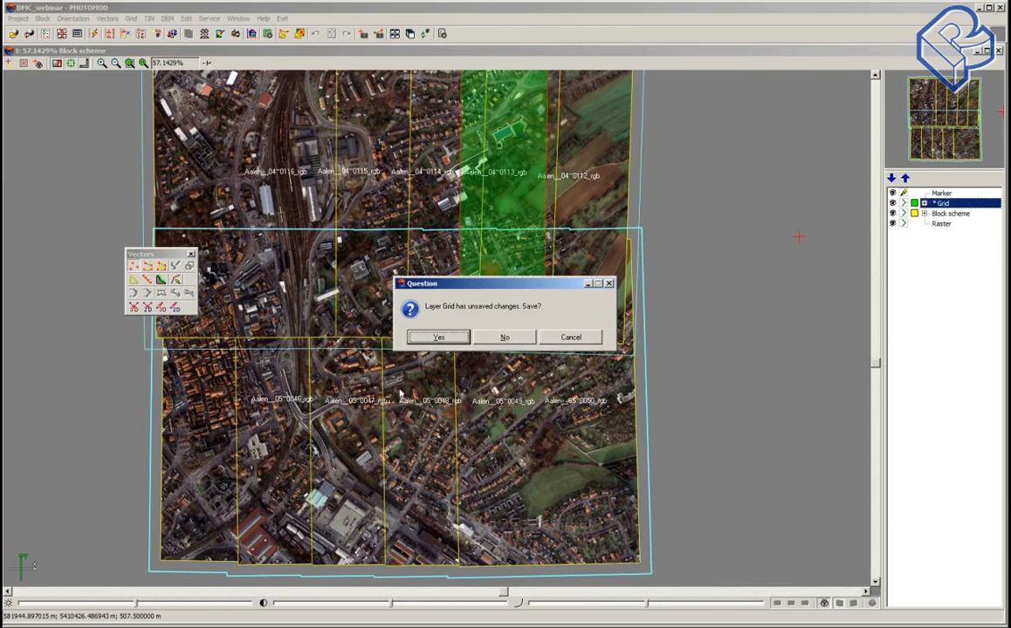
left_click(504, 336)
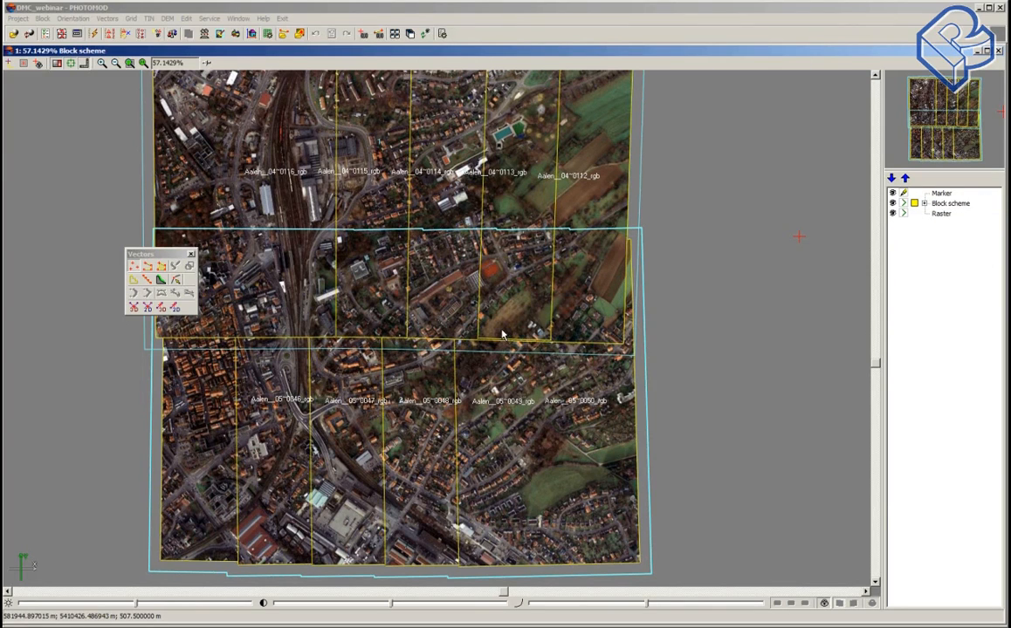
Step: Start dense DTM creation for the block and accept a grid with X and Y steps of 5.0 m
left_click(166, 21)
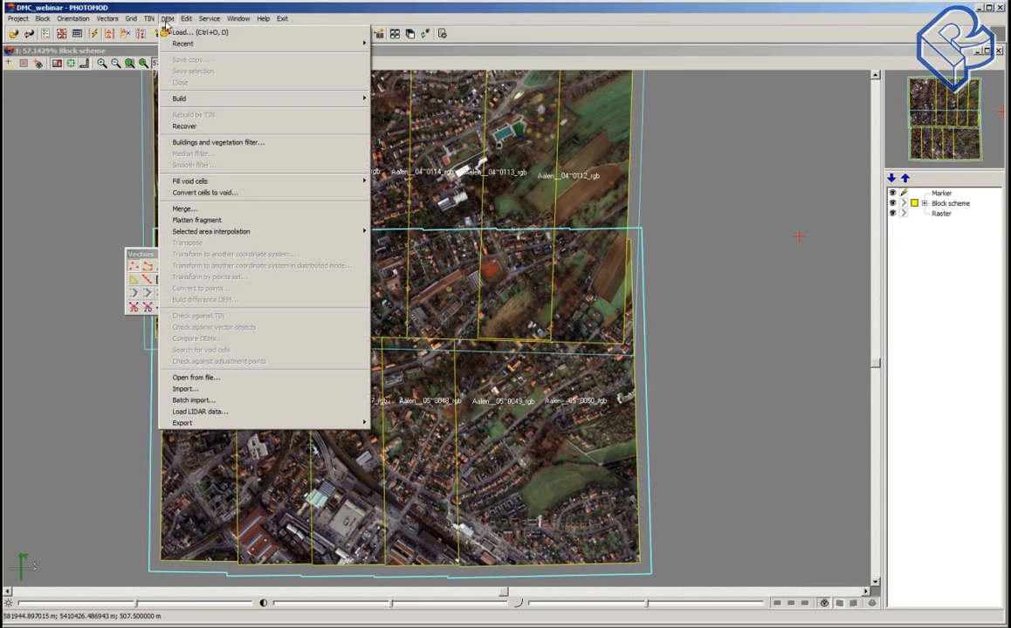
mouse_move(194, 99)
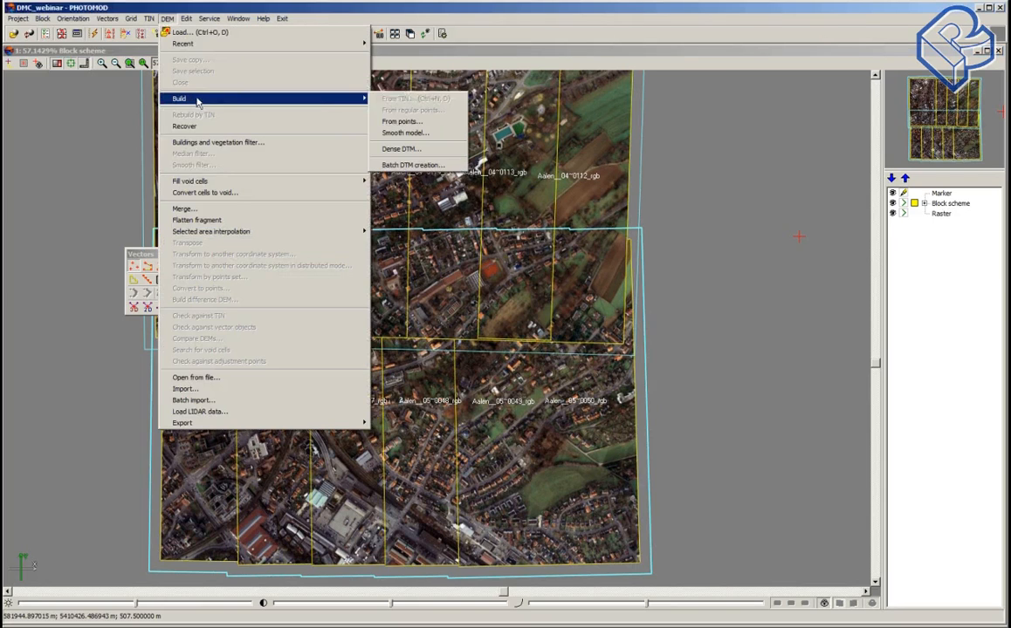
left_click(418, 153)
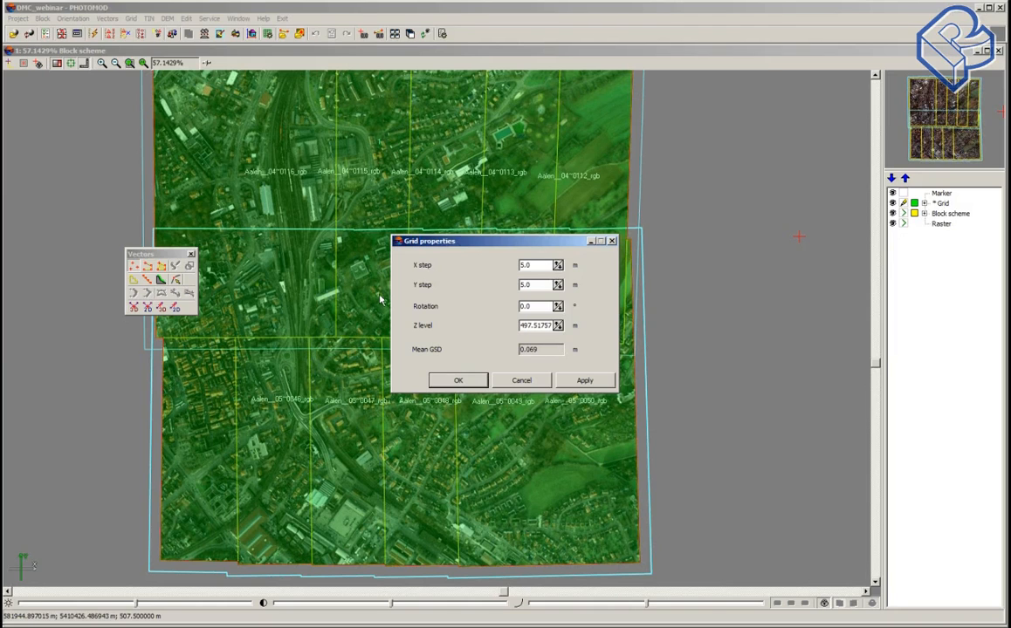
left_click(457, 384)
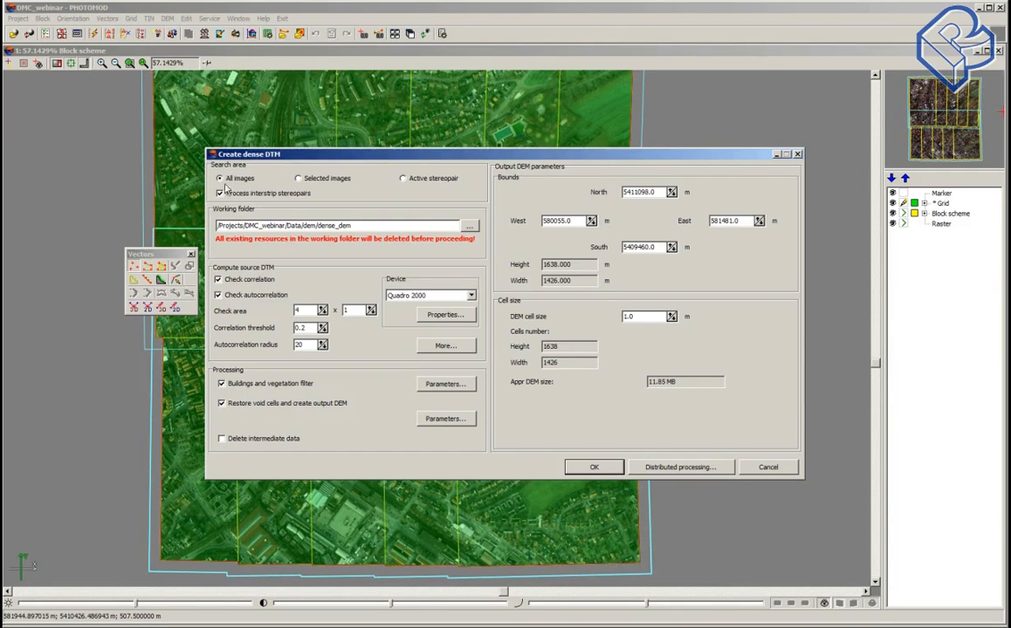
Step: Review the dense DTM settings, including interstrip processing, the computing devices and the Quadro 2000 properties, and leave without building
left_click(220, 192)
left_click(470, 296)
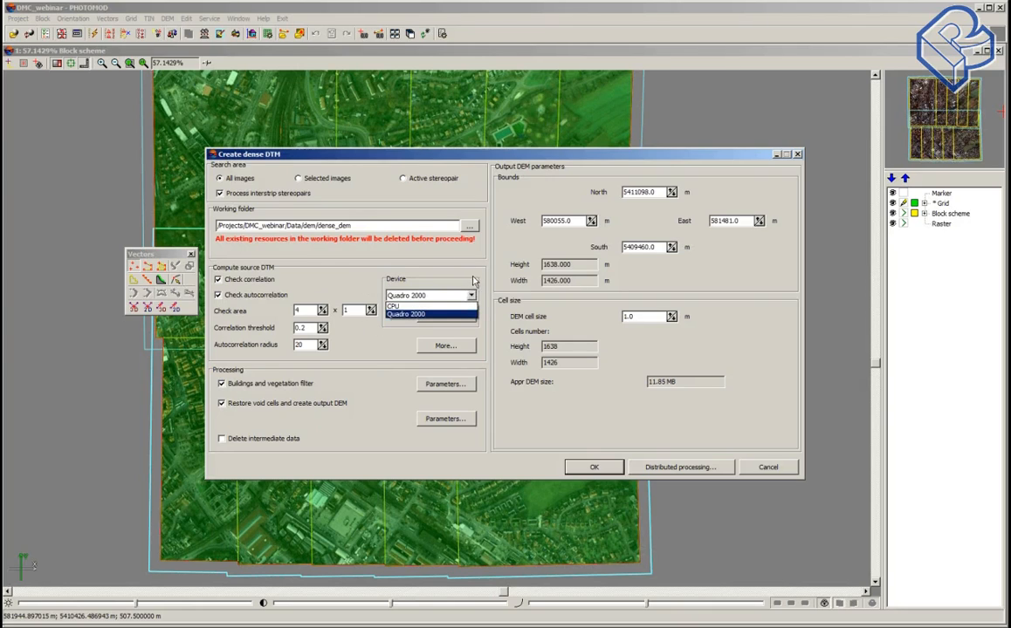
left_click(441, 315)
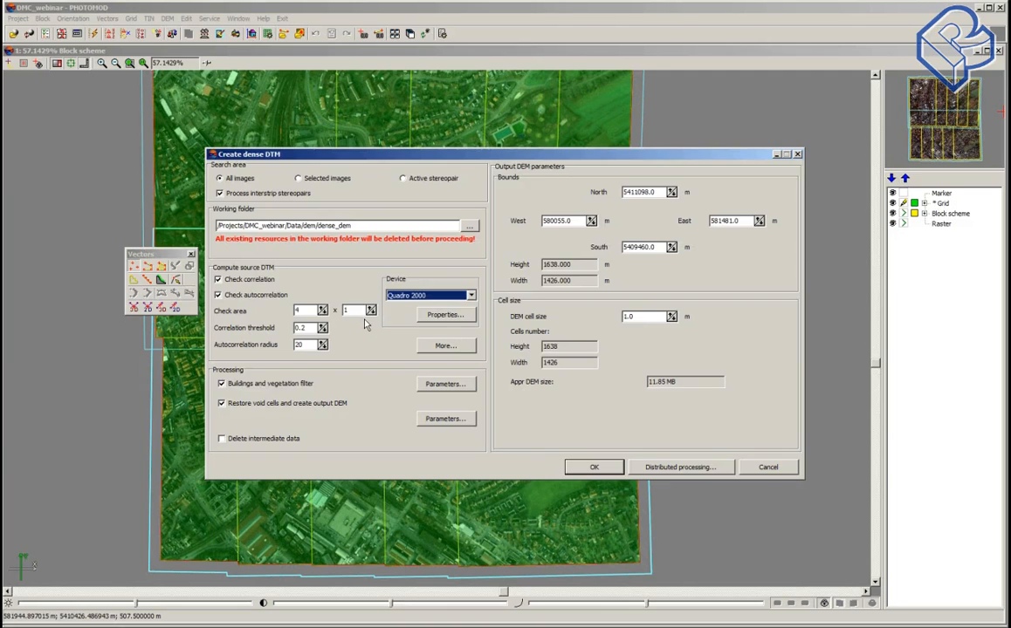
left_click(443, 316)
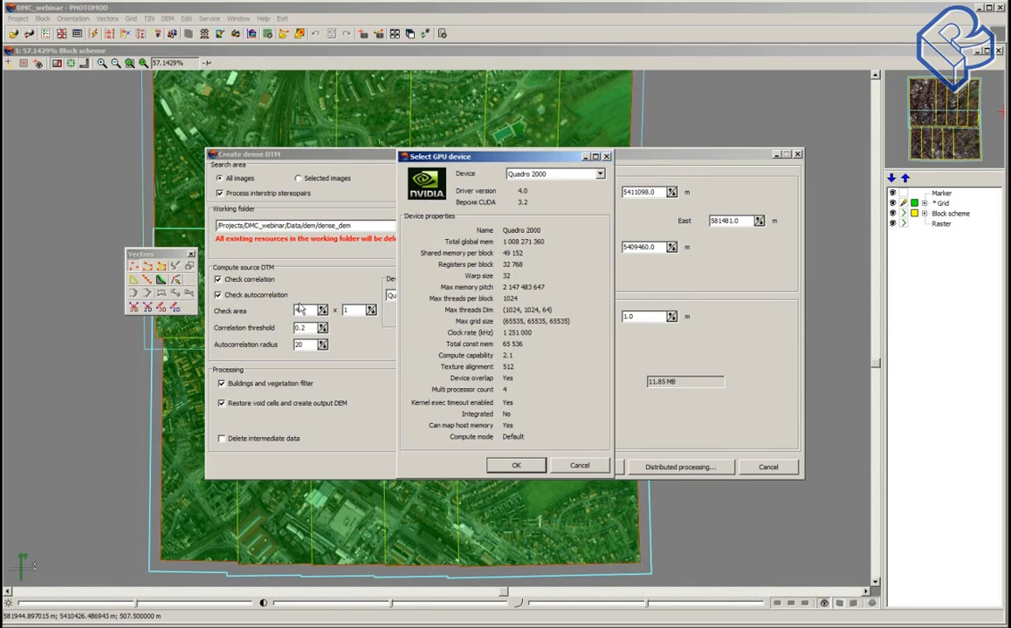
left_click(579, 465)
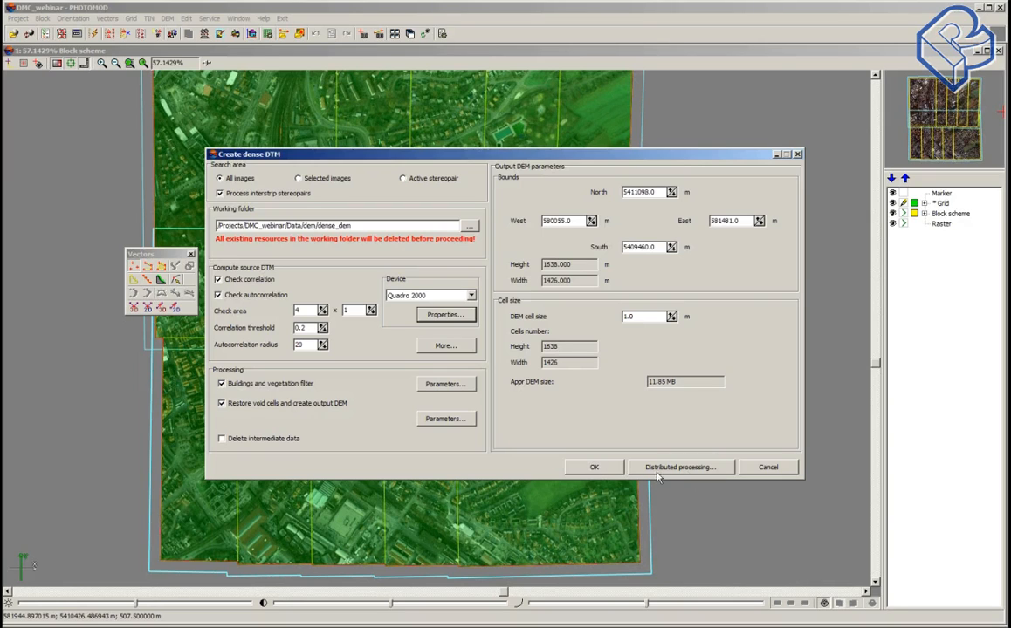
left_click(767, 469)
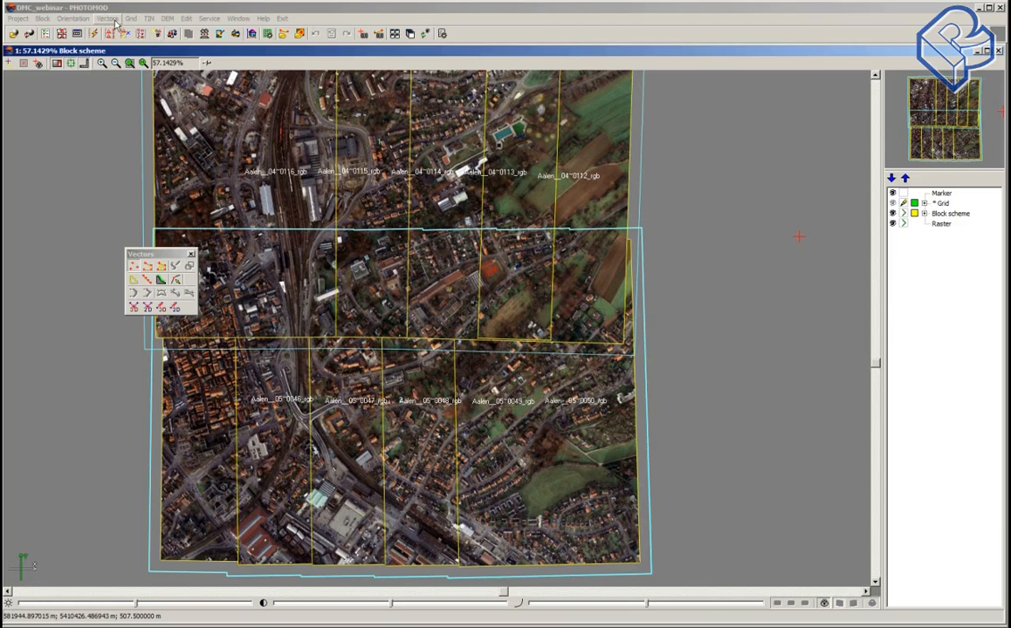
Step: Load the unfiltered dense DEM src.x-dem from the dense_dem_5.2/tmp folder of the DMC_webinar project
left_click(167, 18)
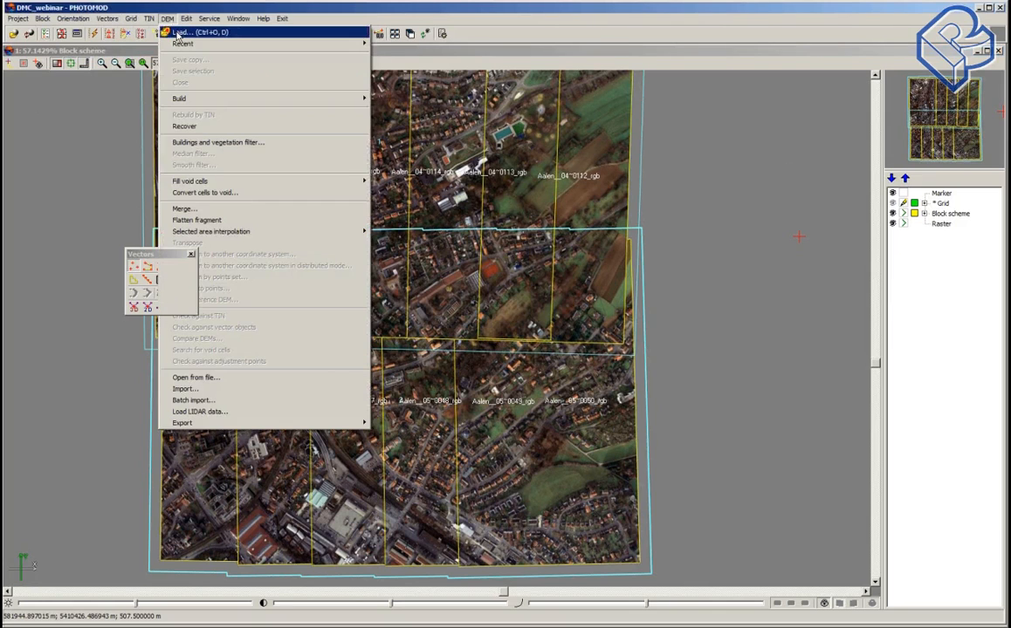
left_click(179, 32)
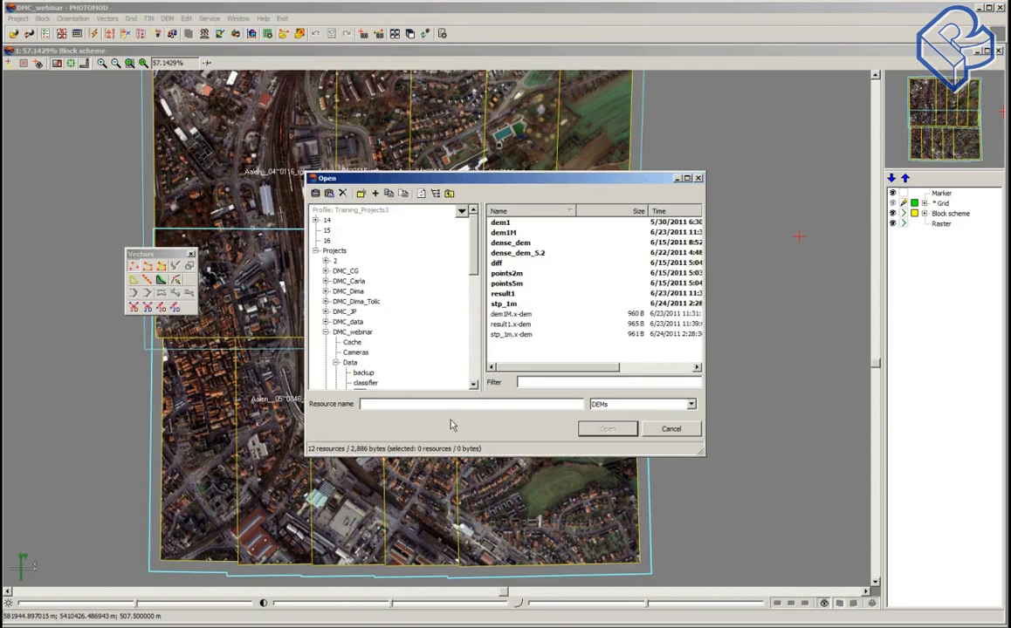
left_click(473, 388)
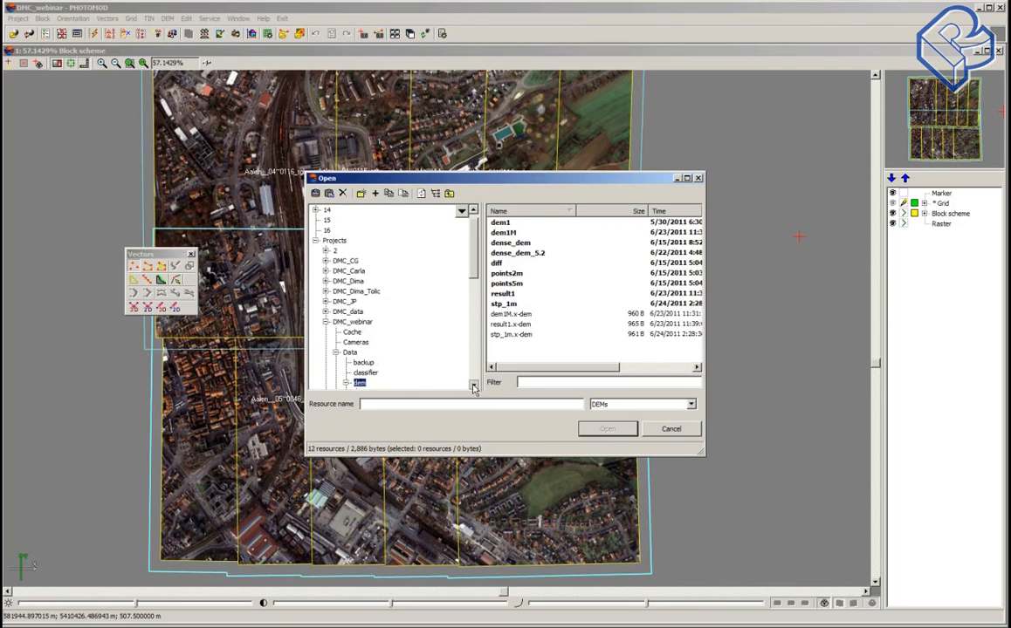
left_click(473, 387)
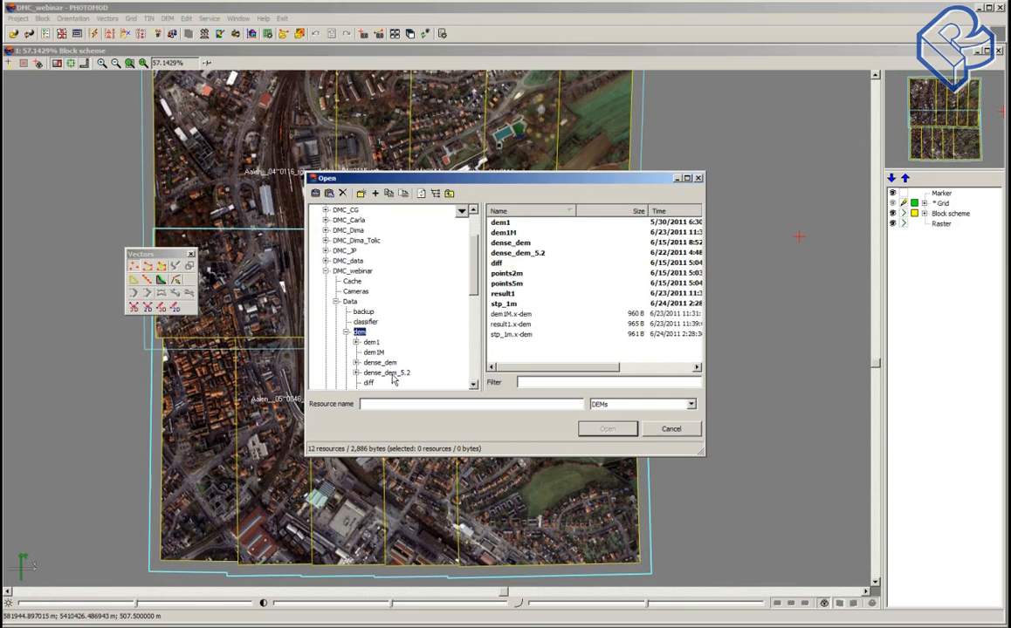
left_click(391, 374)
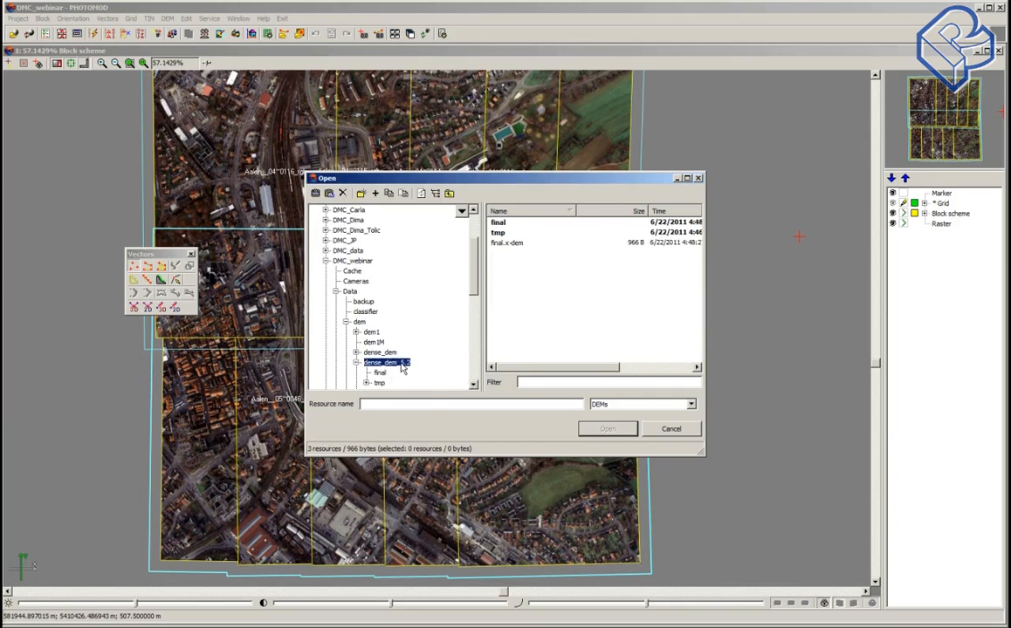
left_click(474, 388)
left_click(473, 388)
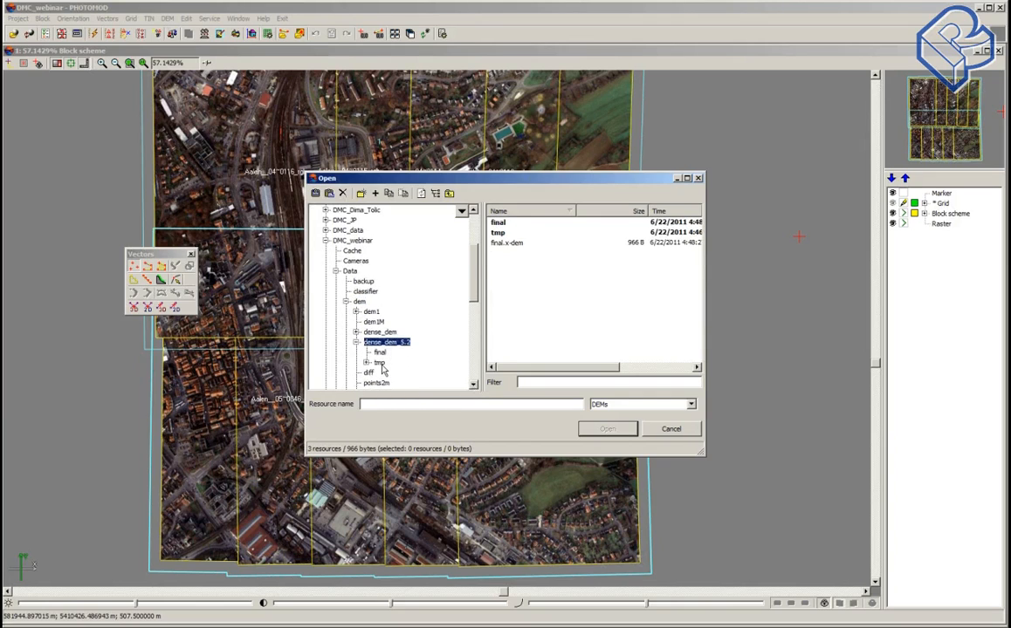
left_click(379, 352)
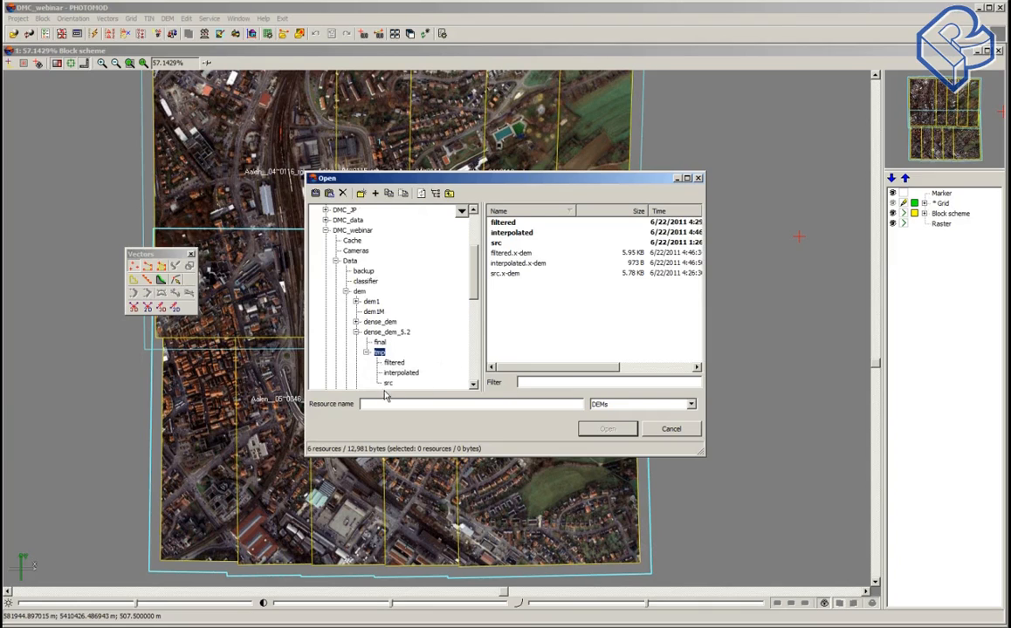
left_click(505, 274)
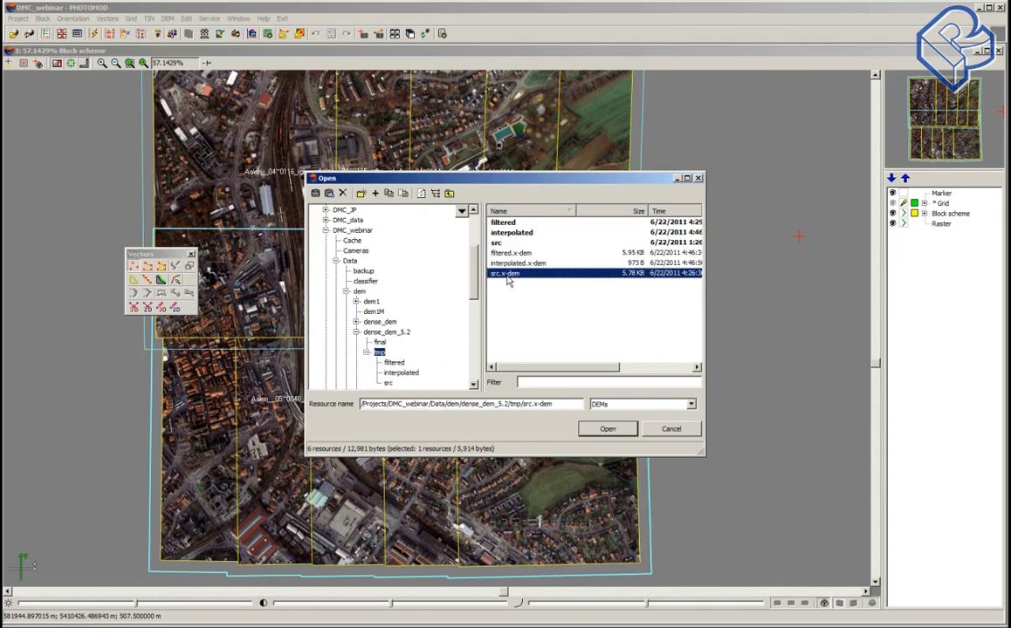
left_click(612, 431)
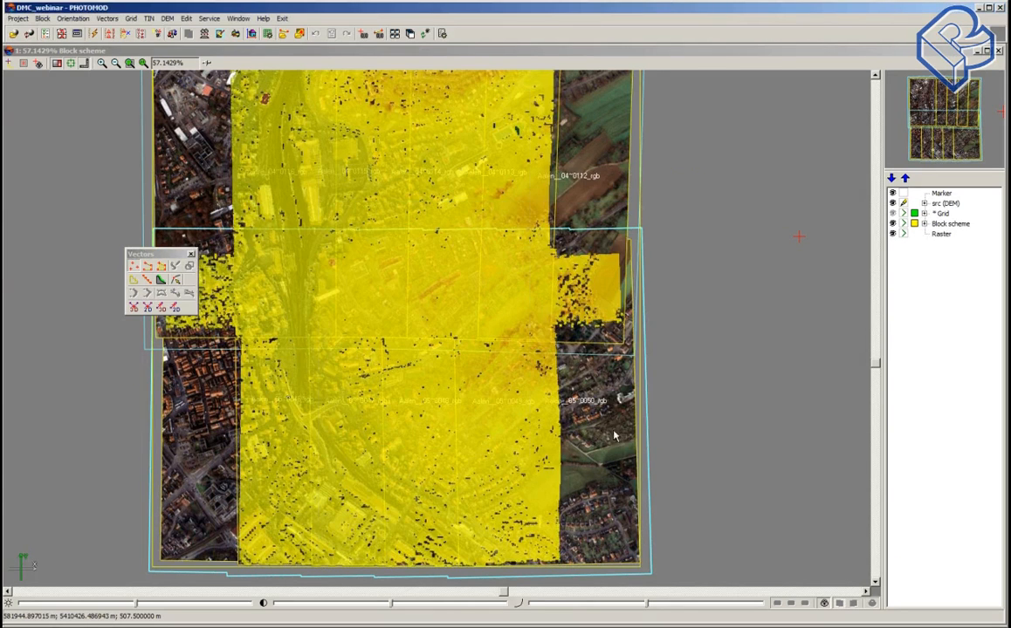
Step: Place the marker in the eastern part of the block and close the src DEM layer
left_click(572, 289)
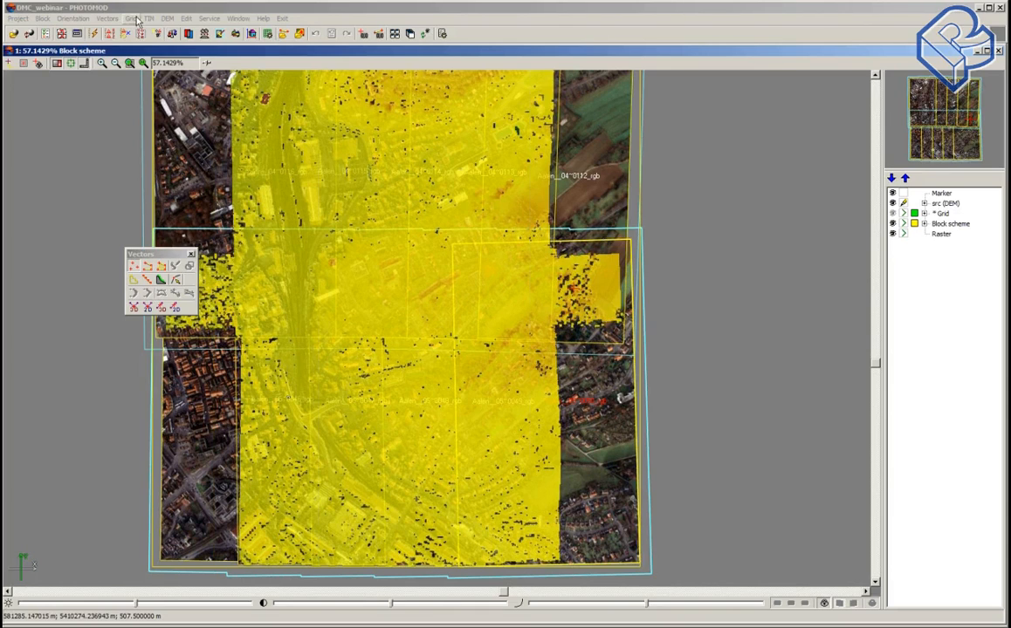
left_click(946, 205)
right_click(950, 210)
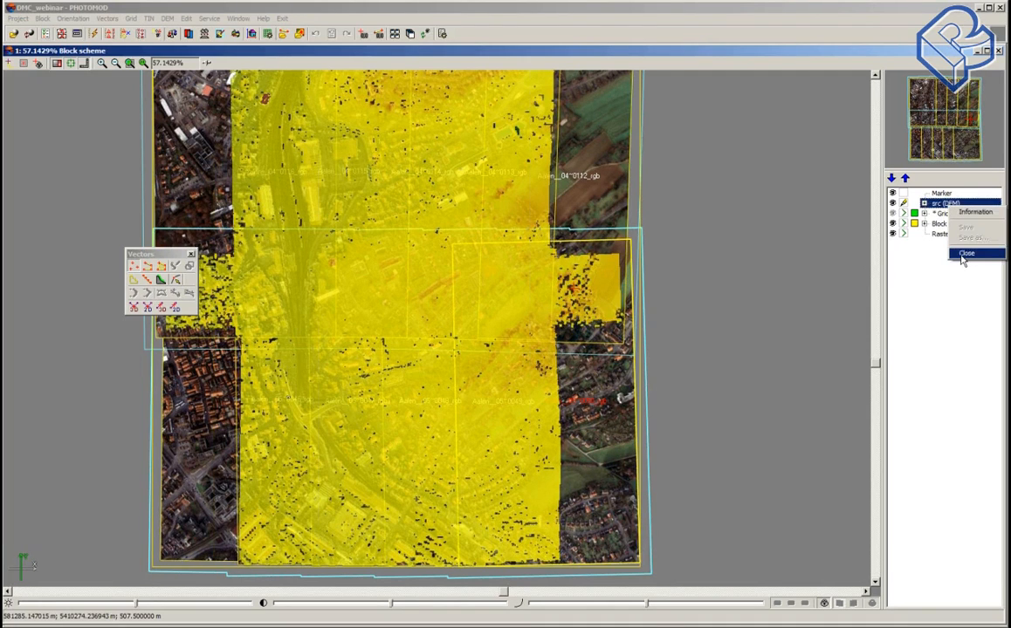
left_click(966, 254)
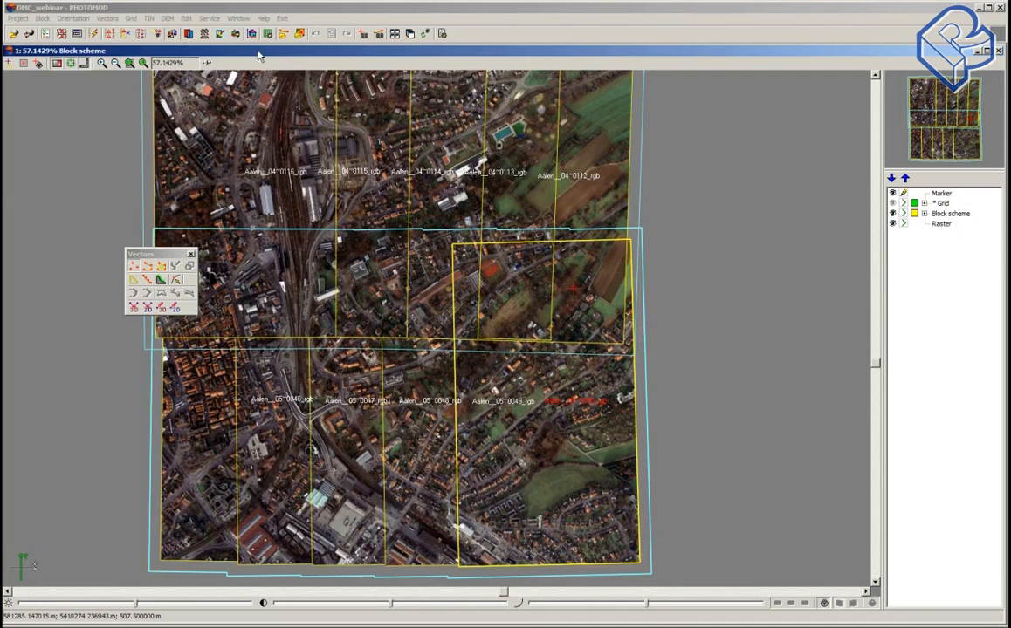
Step: Load the filtered dense DEM filtered.x-dem from the dense_dem_5.2/tmp folder
left_click(167, 18)
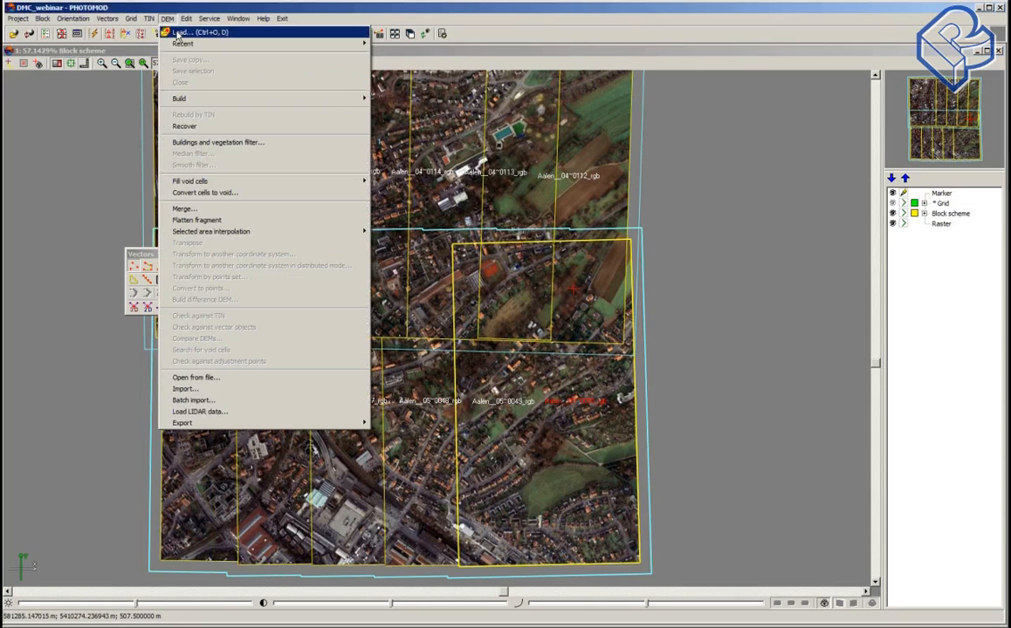
left_click(179, 37)
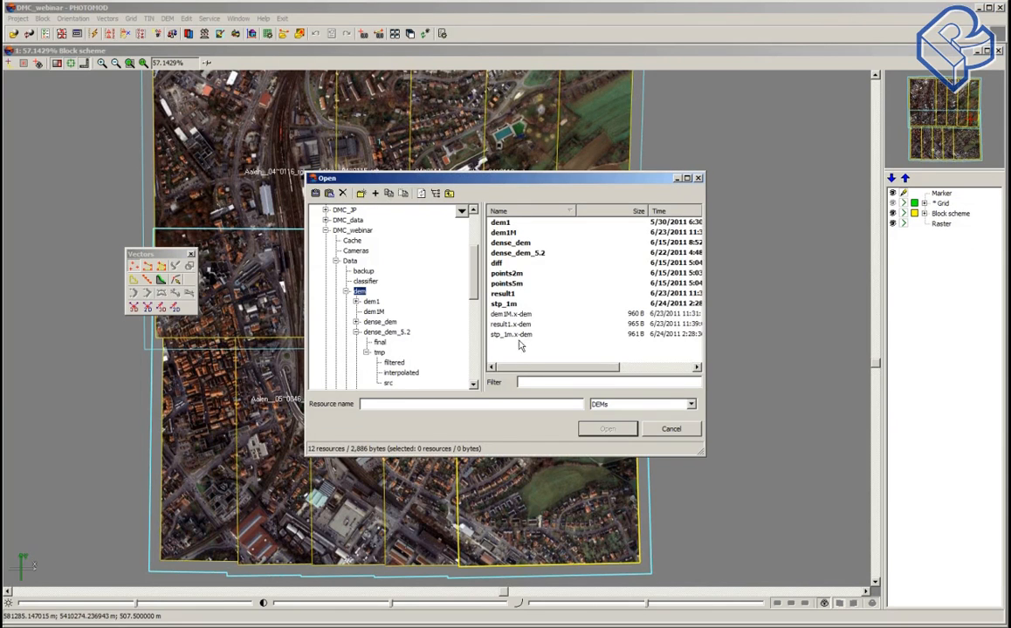
left_click(393, 362)
left_click(379, 352)
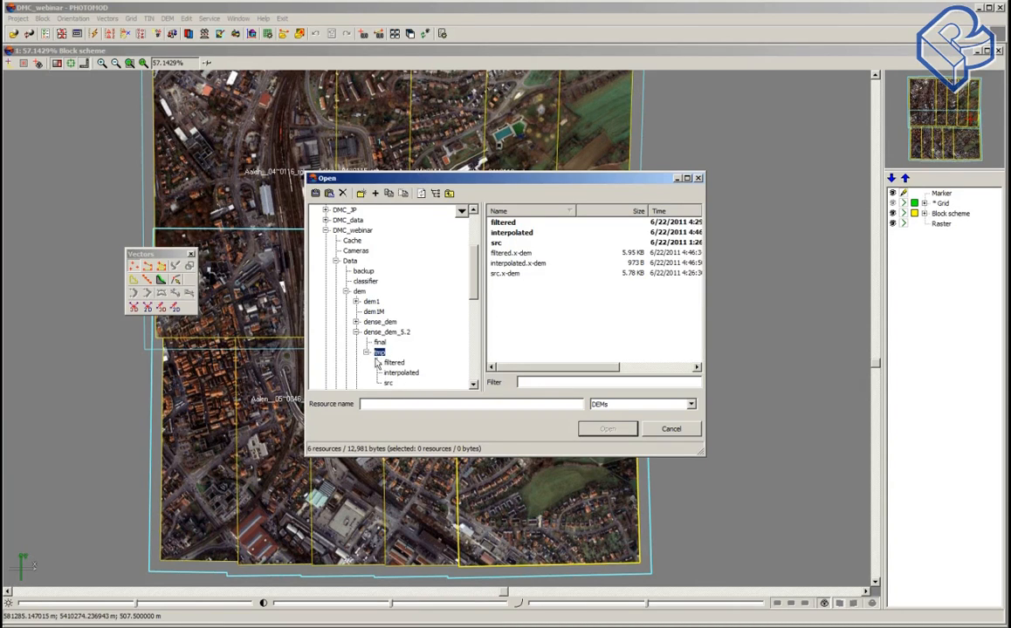
left_click(512, 254)
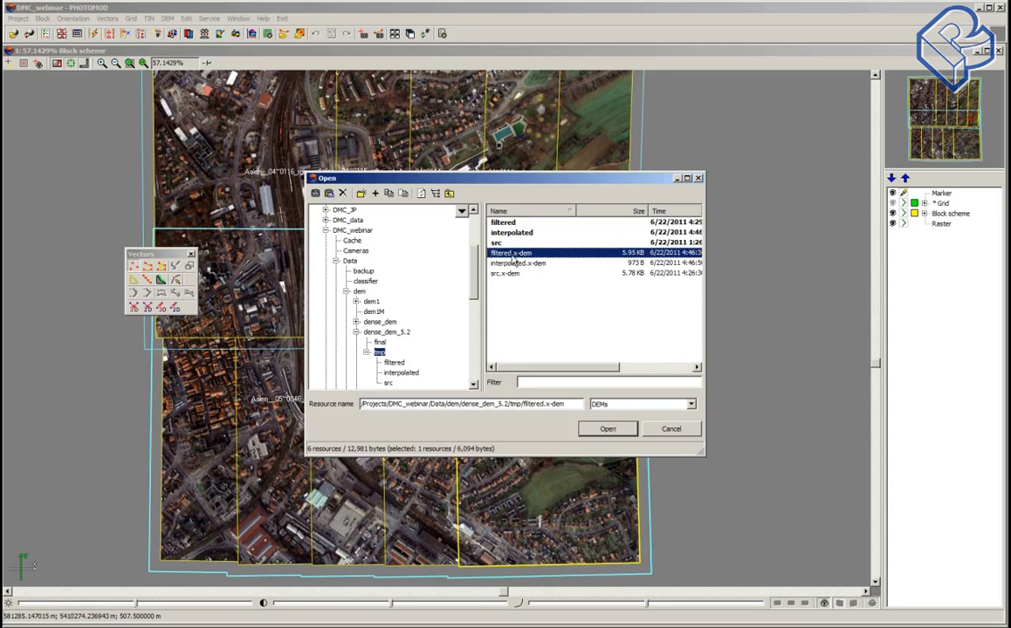
left_click(609, 430)
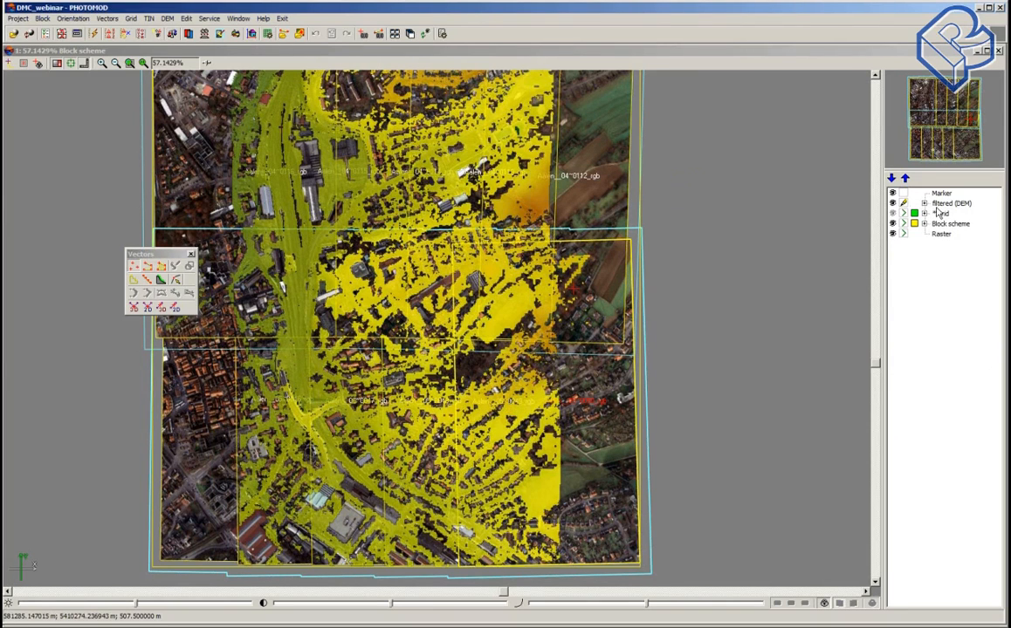
Step: Load final.x-dem from the dense_dem_5.2 folder into a new layer, keeping the filtered DEM open
left_click(168, 19)
left_click(187, 35)
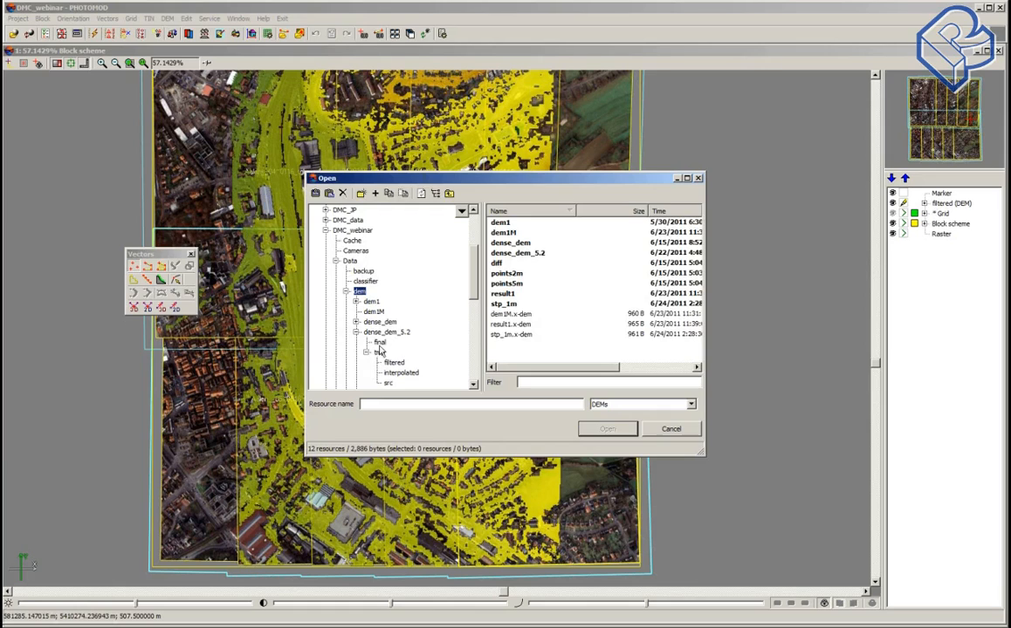
left_click(380, 342)
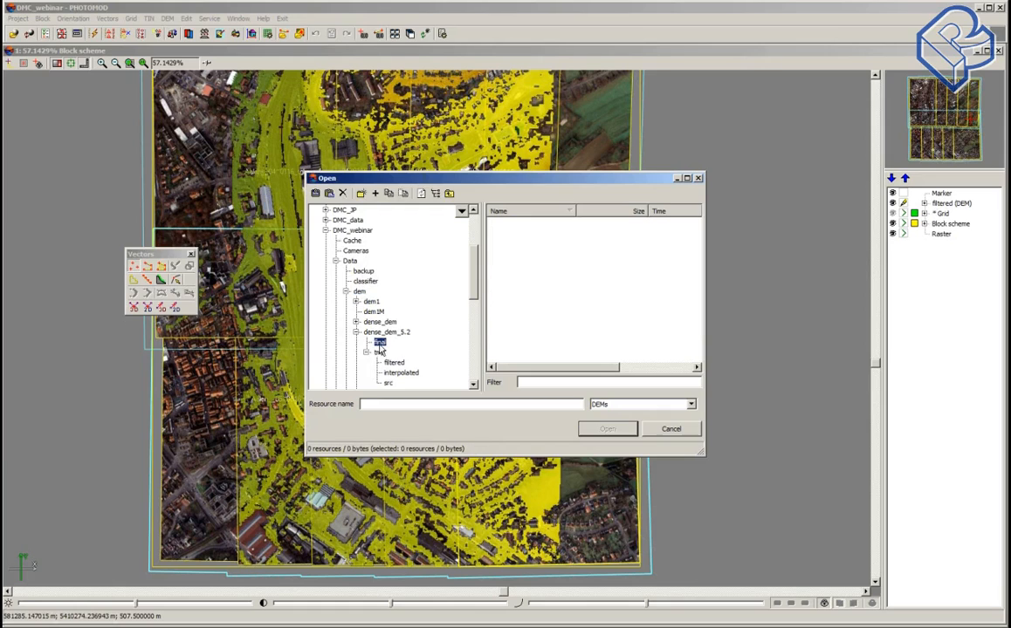
left_click(385, 332)
left_click(512, 242)
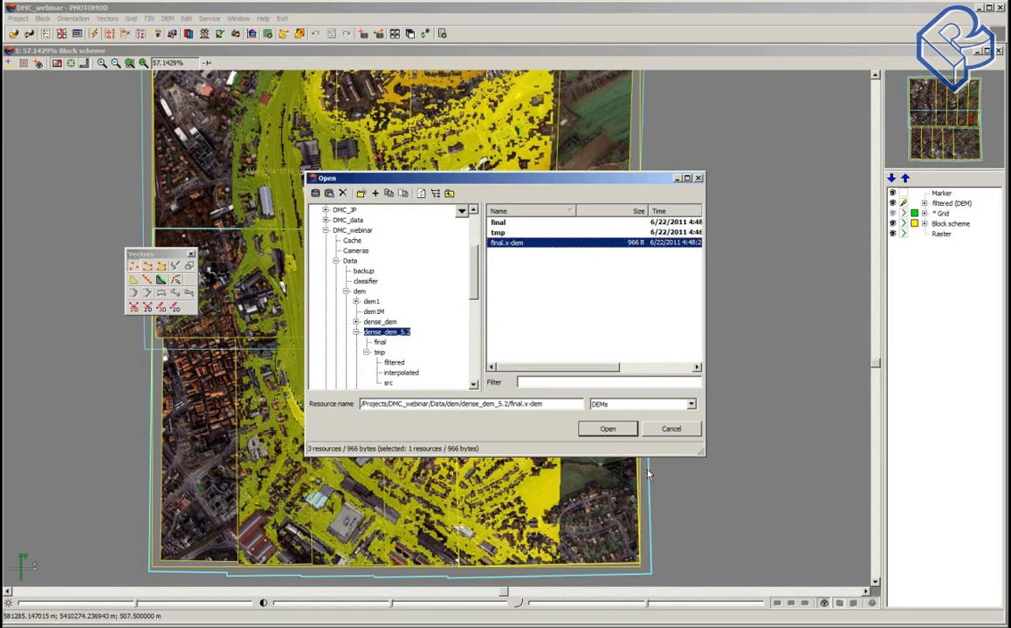
left_click(607, 428)
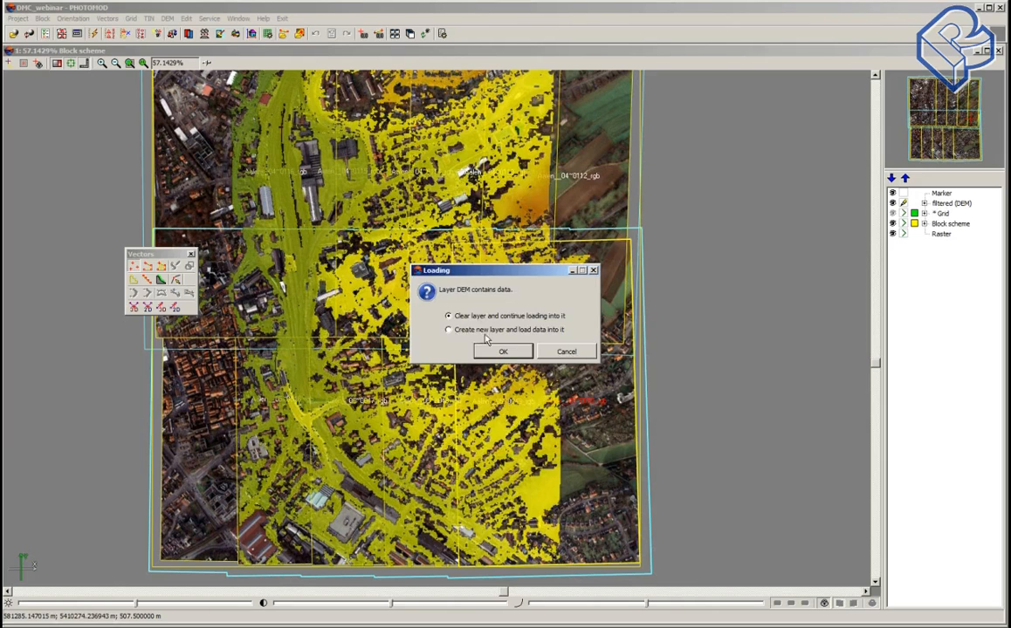
left_click(448, 330)
left_click(496, 355)
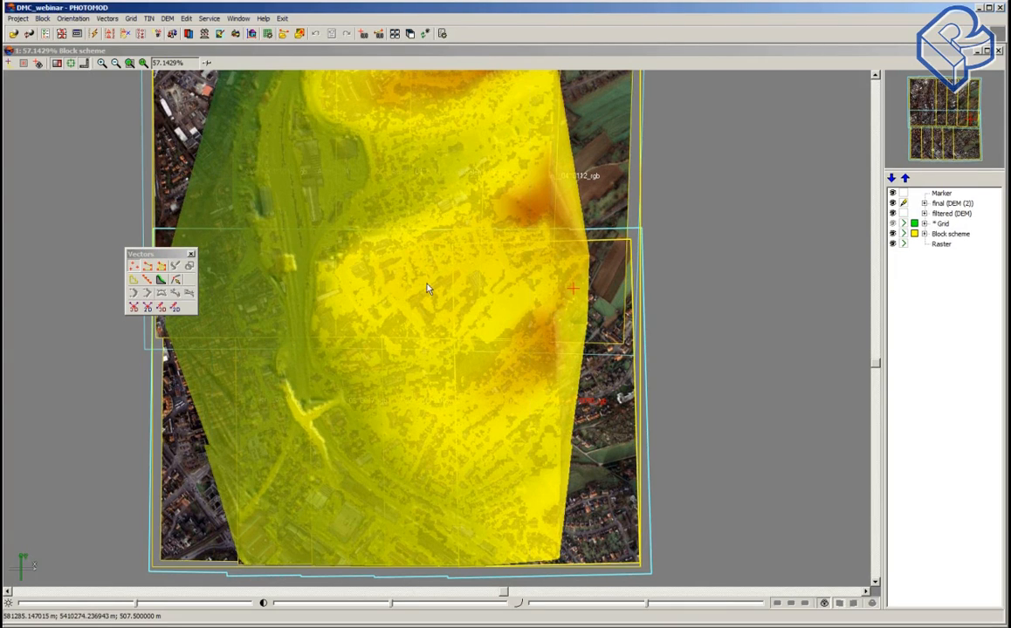
Step: Select a rectangle inside the final DEM that excludes its irregular edges and save that selection as DEM 1m_part
scroll(426, 287, "down", 3)
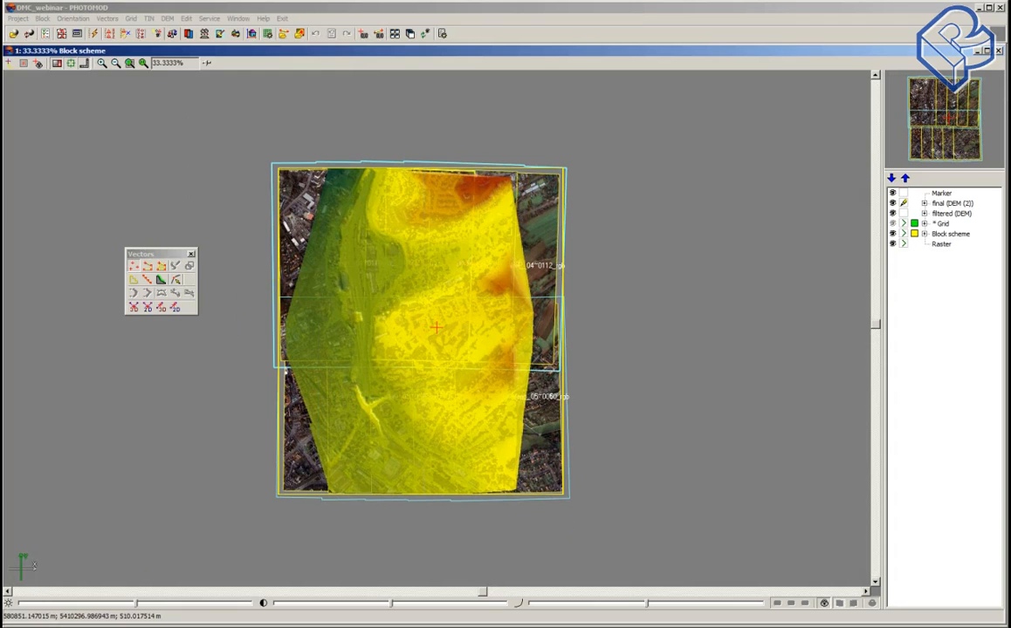
left_click_drag(347, 187, 507, 481)
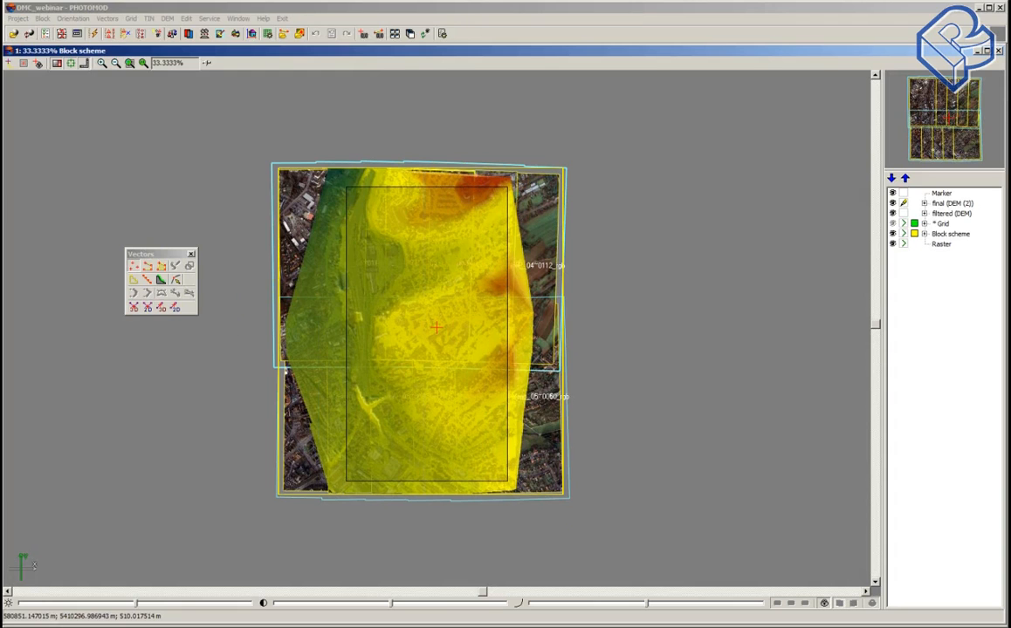
left_click(508, 483)
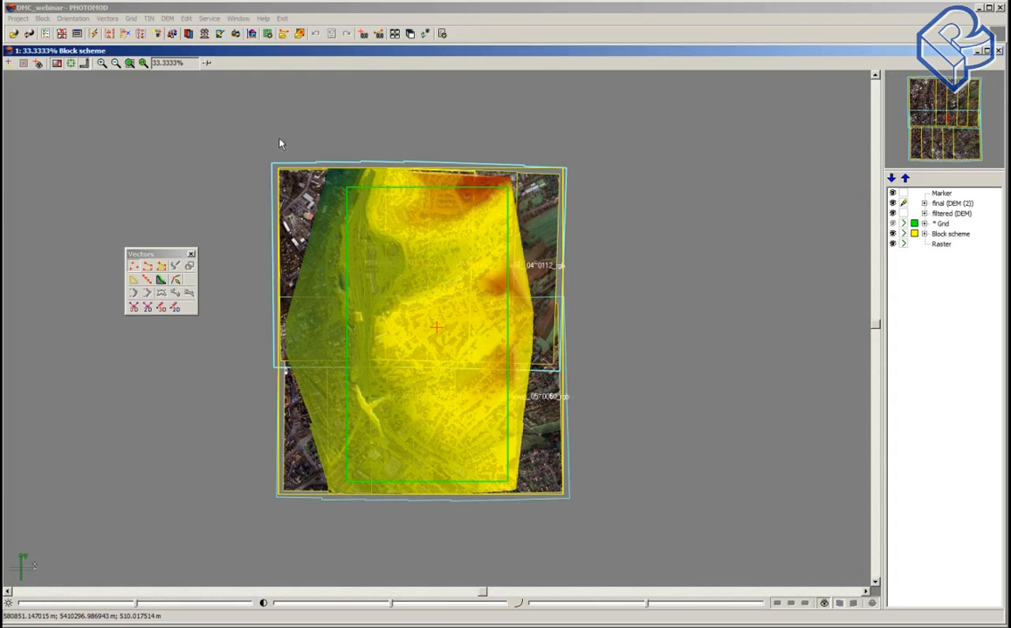
left_click(167, 18)
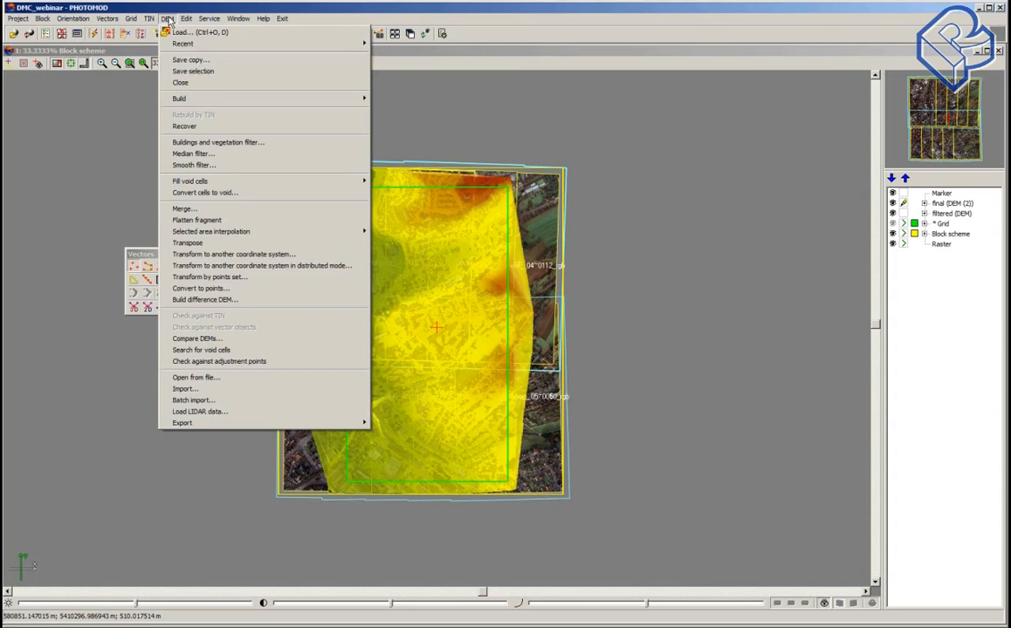
left_click(210, 75)
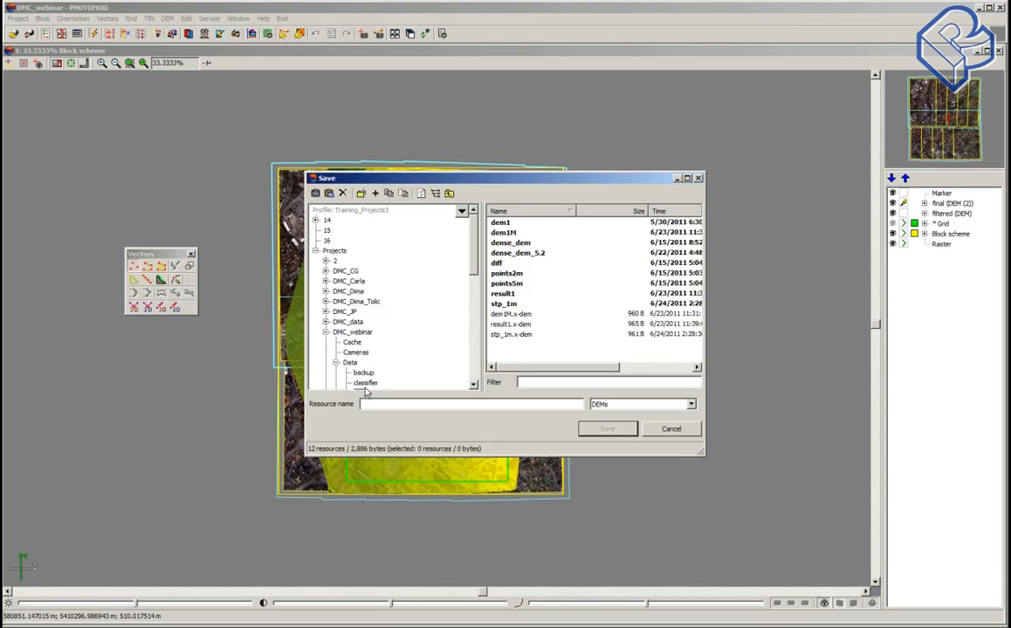
type("1m_part")
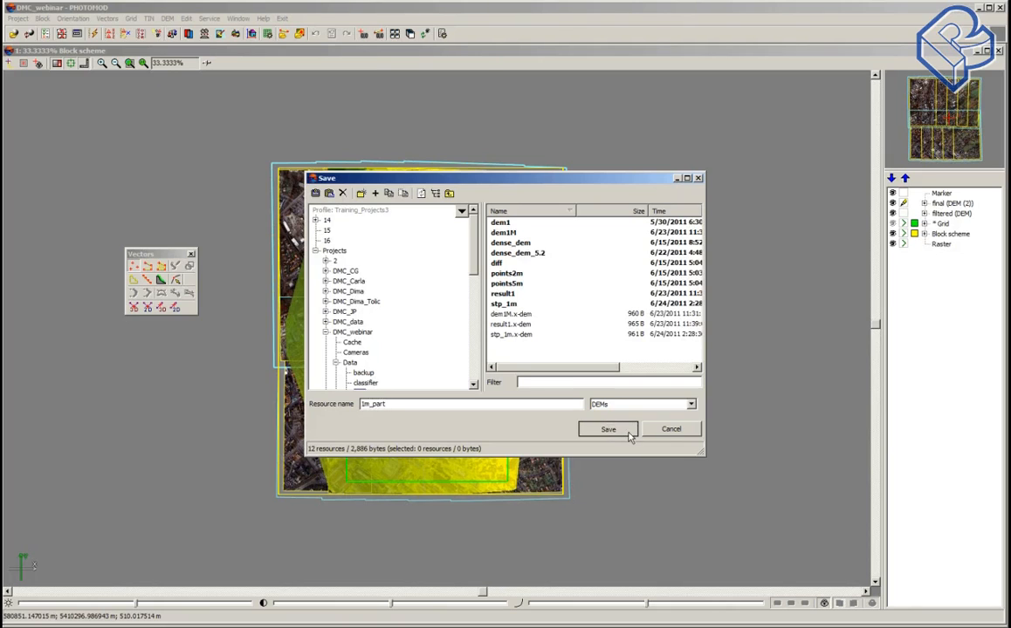
left_click(628, 433)
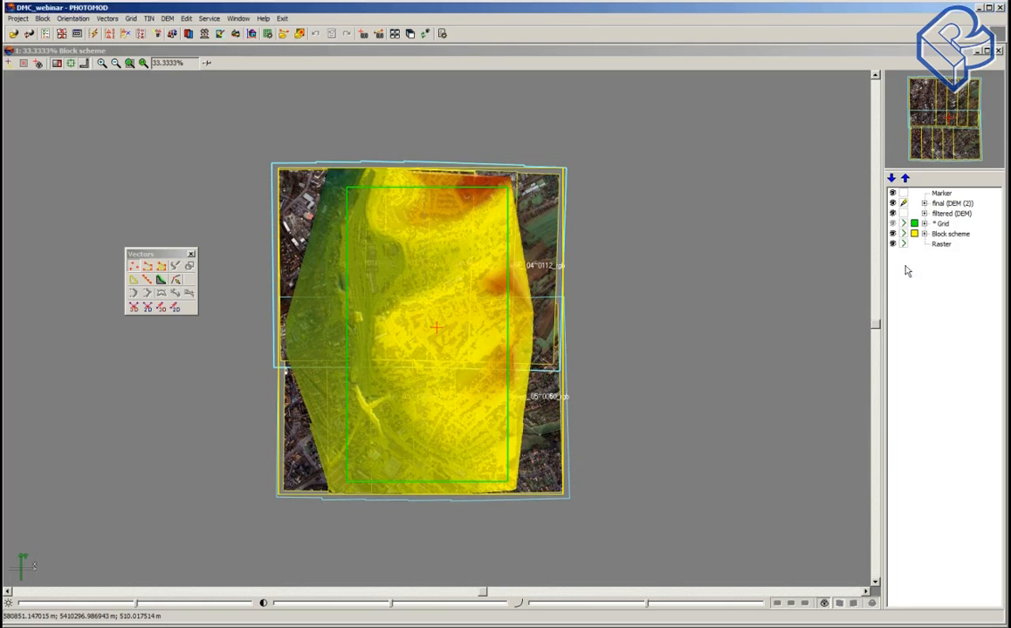
Step: Close the final and filtered DEM layers
right_click(957, 207)
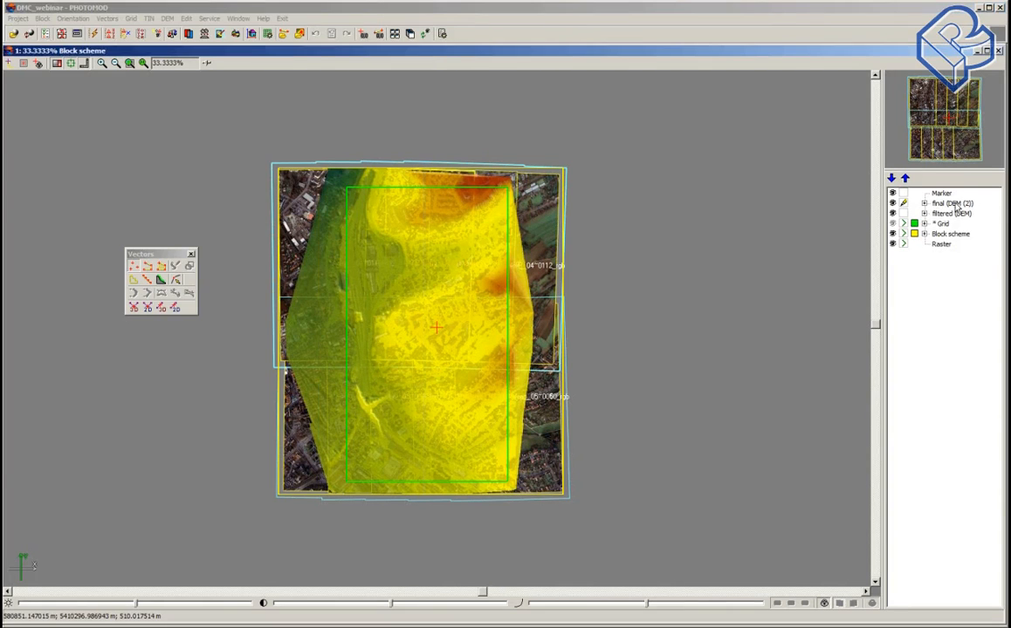
left_click(970, 250)
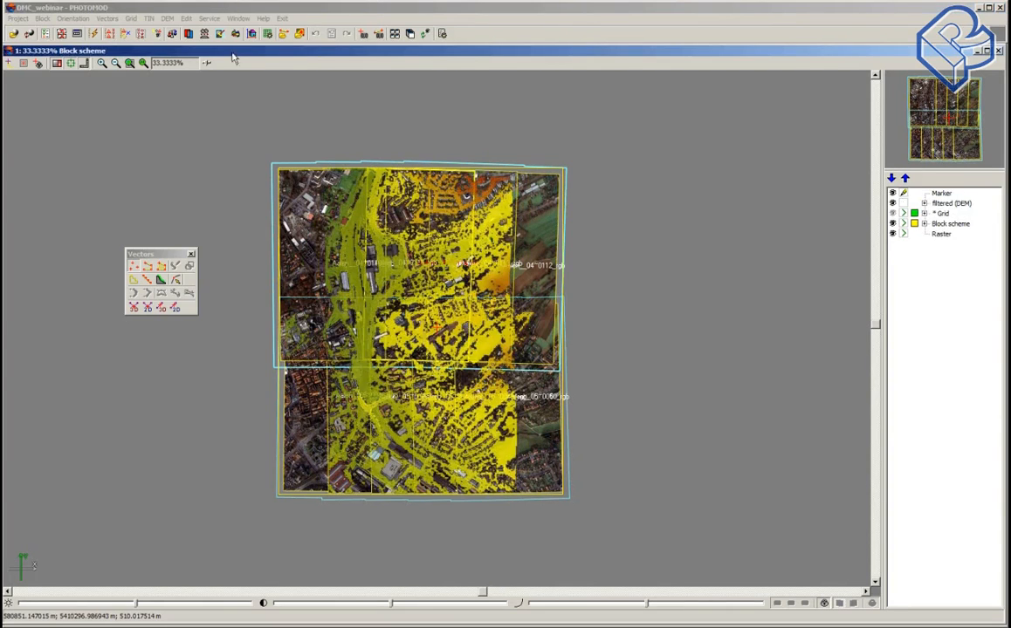
right_click(949, 203)
left_click(963, 254)
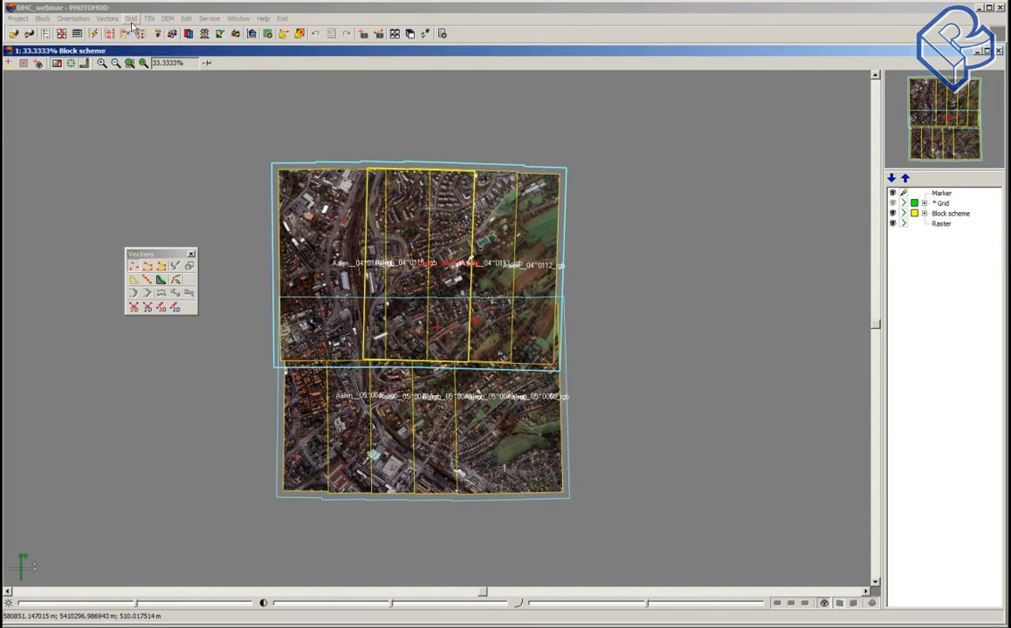
Step: Load the cropped DEM 1m_part.x-dem from the project's dem folder
left_click(166, 18)
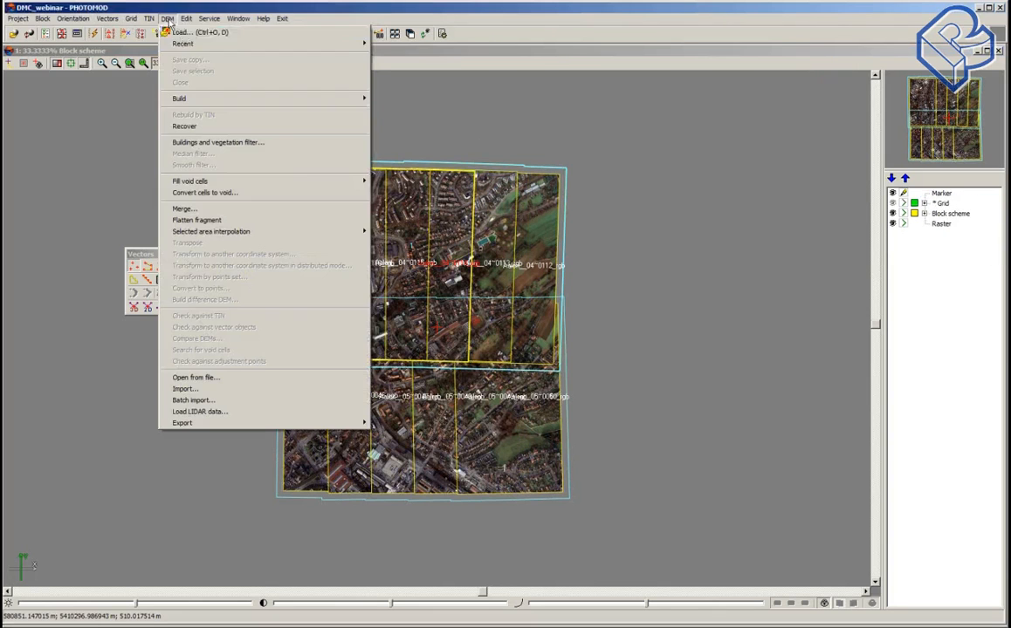
left_click(168, 33)
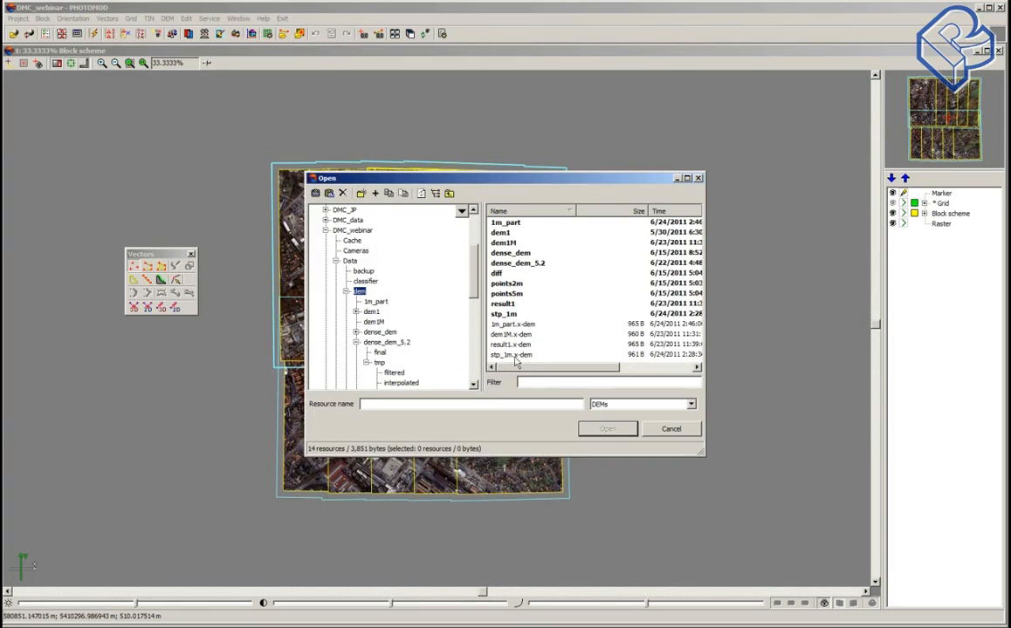
left_click(515, 324)
left_click(619, 429)
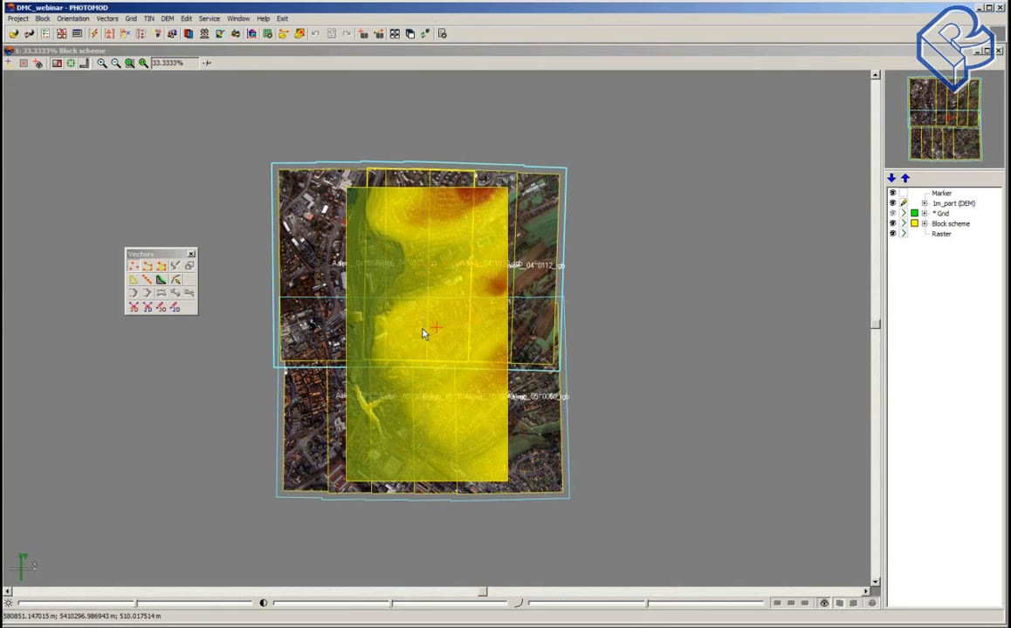
Step: Convert the 1m_part DEM to vector points with a thin out coefficient of 5
left_click(166, 20)
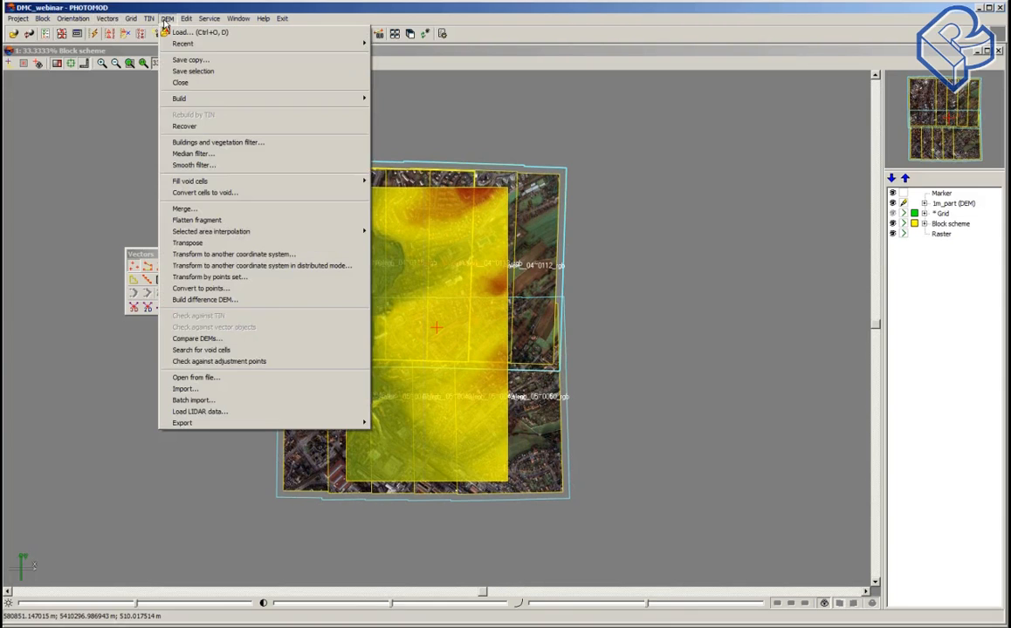
left_click(229, 290)
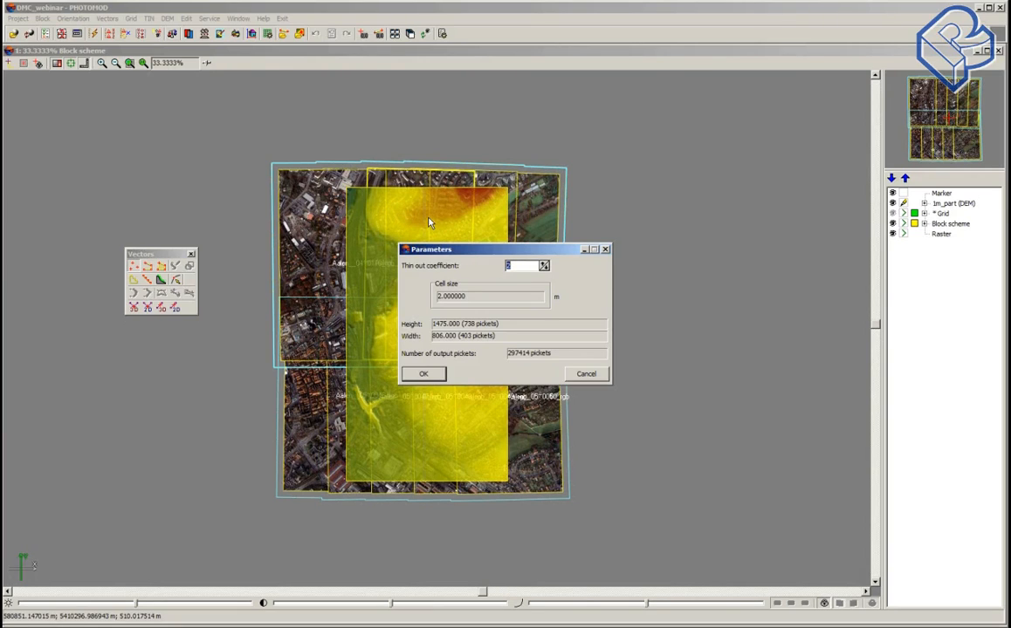
type("5")
left_click(432, 376)
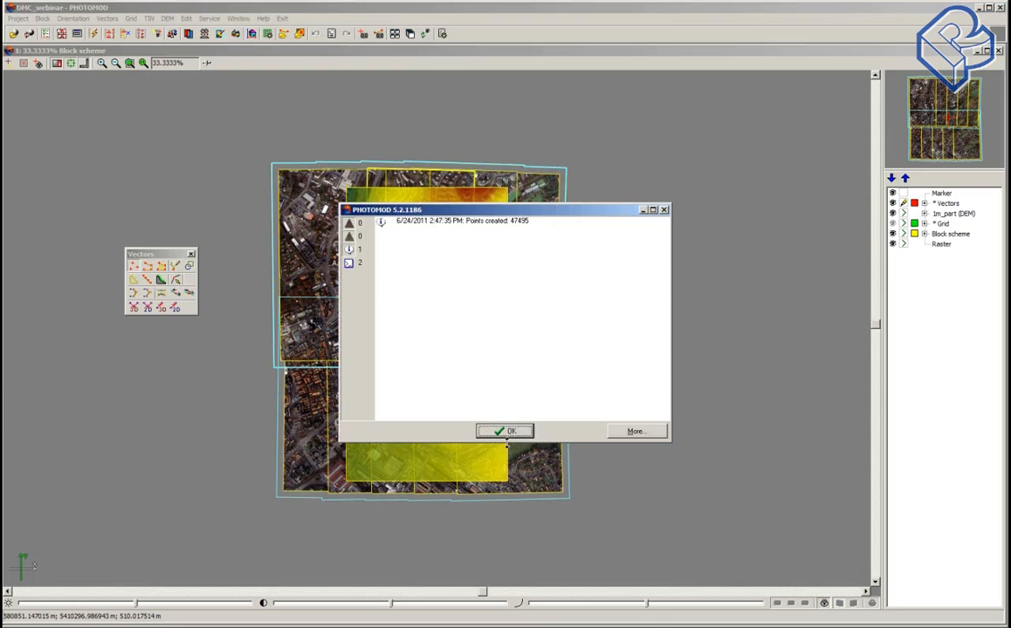
left_click(506, 434)
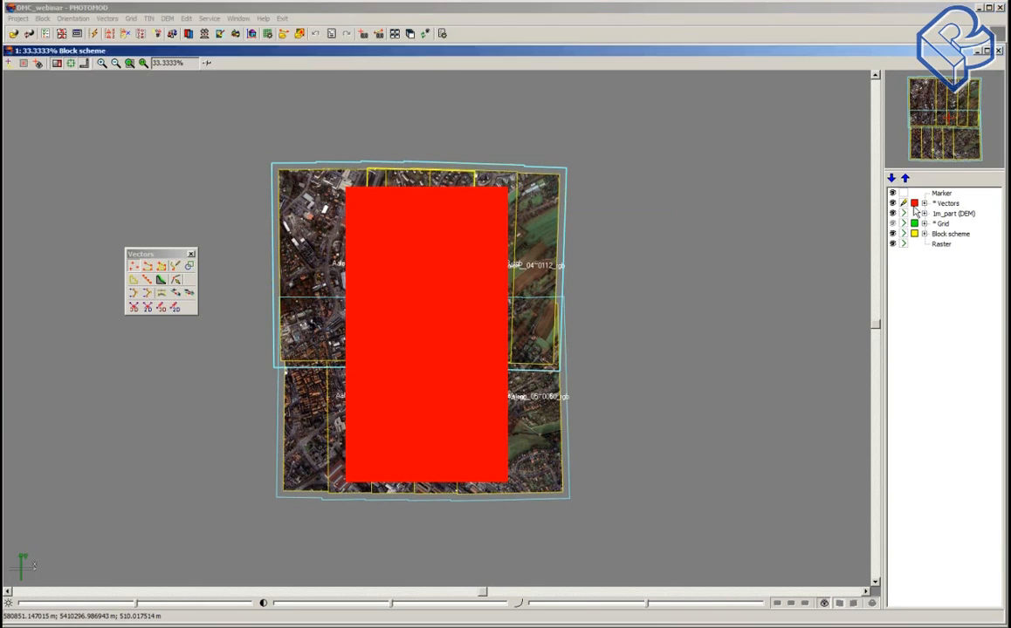
Step: Set the display color of objects without classifier in the Vectors layer to yellow
double_click(947, 202)
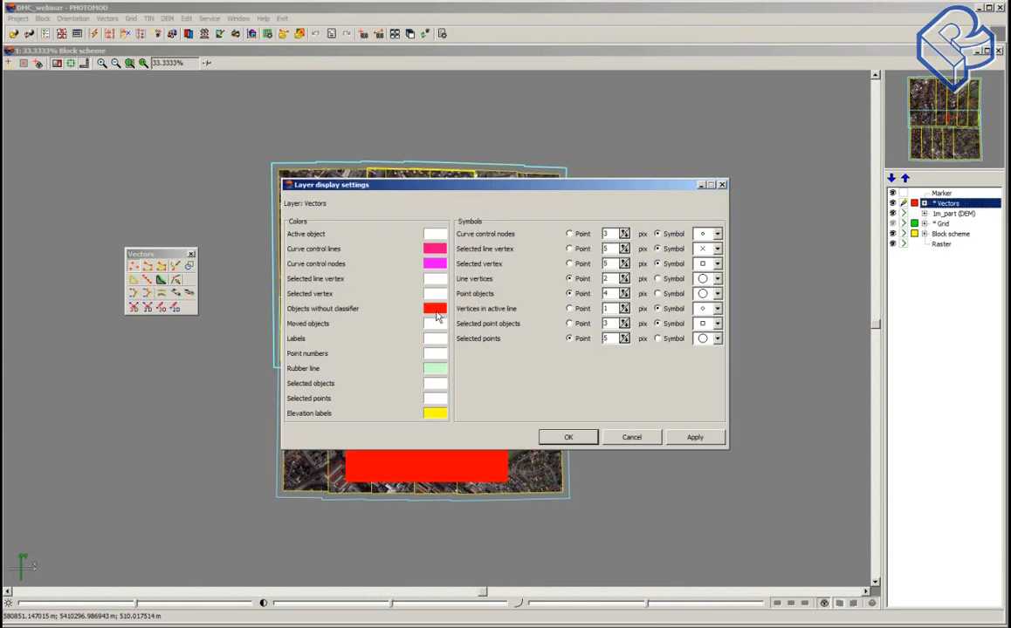
left_click(434, 324)
left_click(465, 191)
left_click(461, 325)
left_click(567, 437)
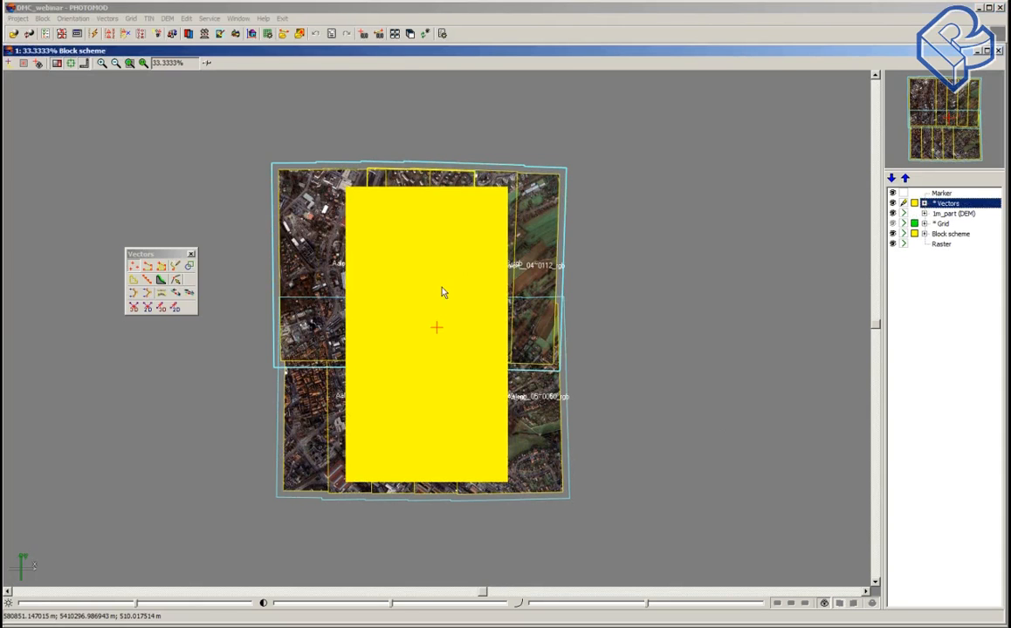
Step: Open a stereopair window for the upper part of the converted area and hide the 1m_part DEM and Grid layers
left_click(413, 249)
left_click(188, 34)
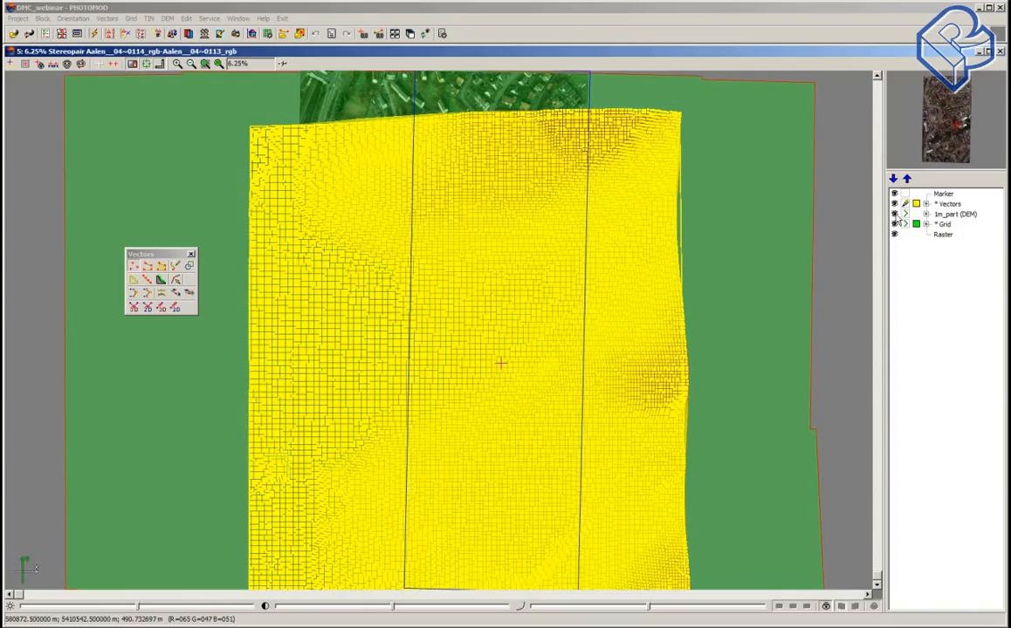
left_click(894, 214)
left_click(894, 225)
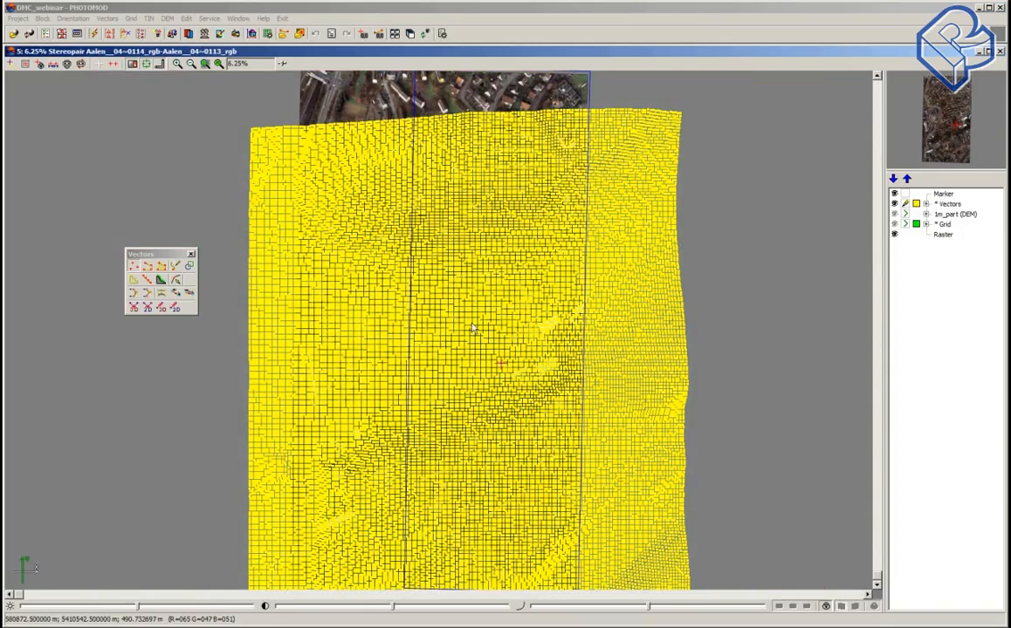
Step: Display the stereopair in anaglyph stereo mode, close enough to tell the individual points apart
scroll(471, 329, "up", 5)
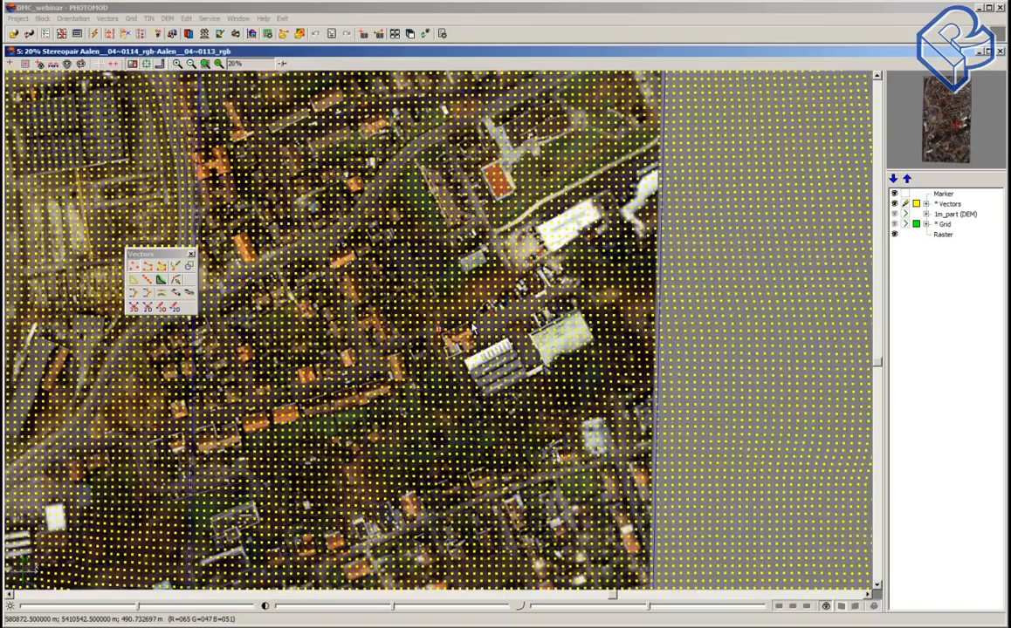
scroll(471, 328, "up", 1)
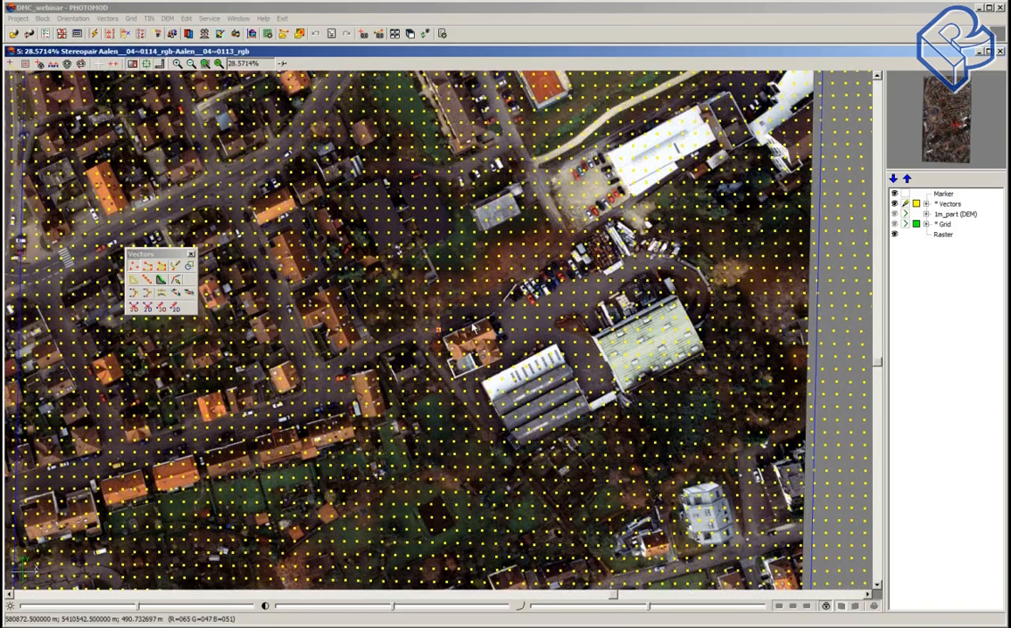
left_click(67, 65)
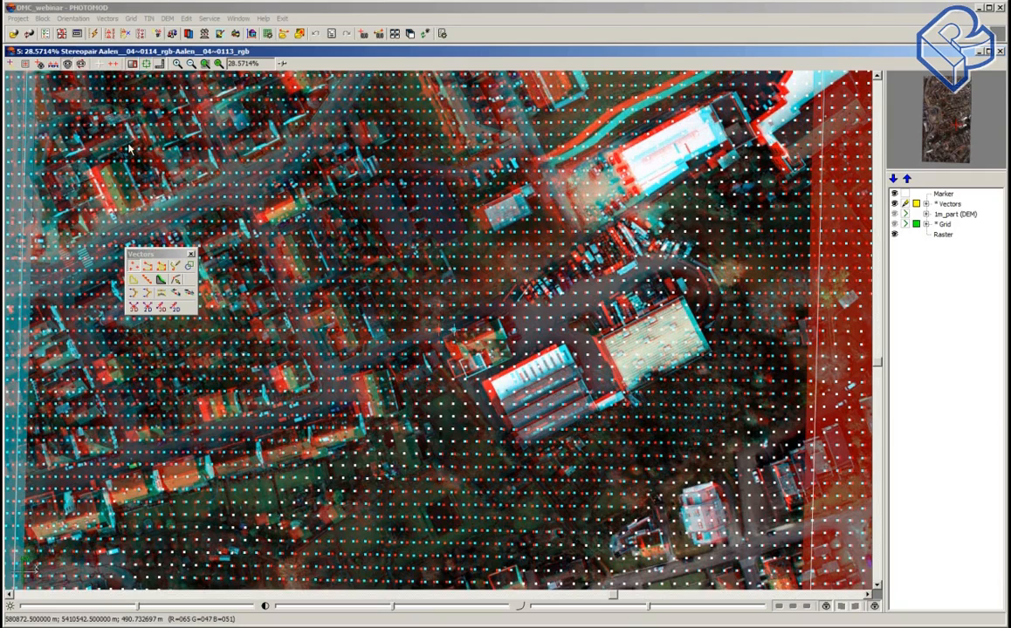
Step: Examine in stereo how the converted points lie on the ground among the houses, roads and industrial buildings
left_click(433, 408)
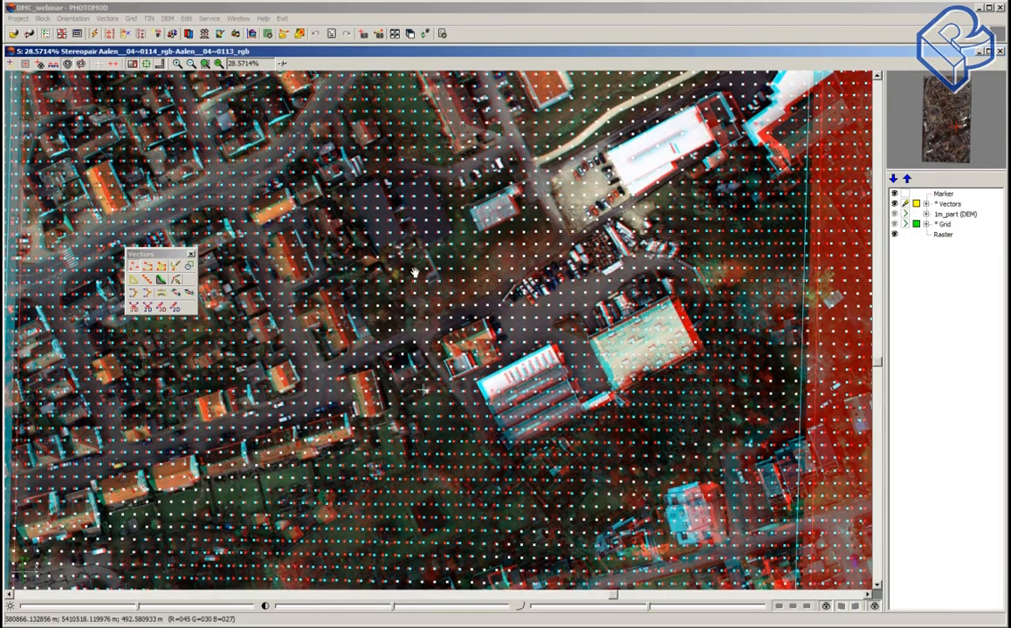
mouse_move(415, 273)
left_mouse_down()
mouse_move(439, 321)
mouse_move(463, 340)
left_mouse_up()
left_click_drag(493, 227, 482, 260)
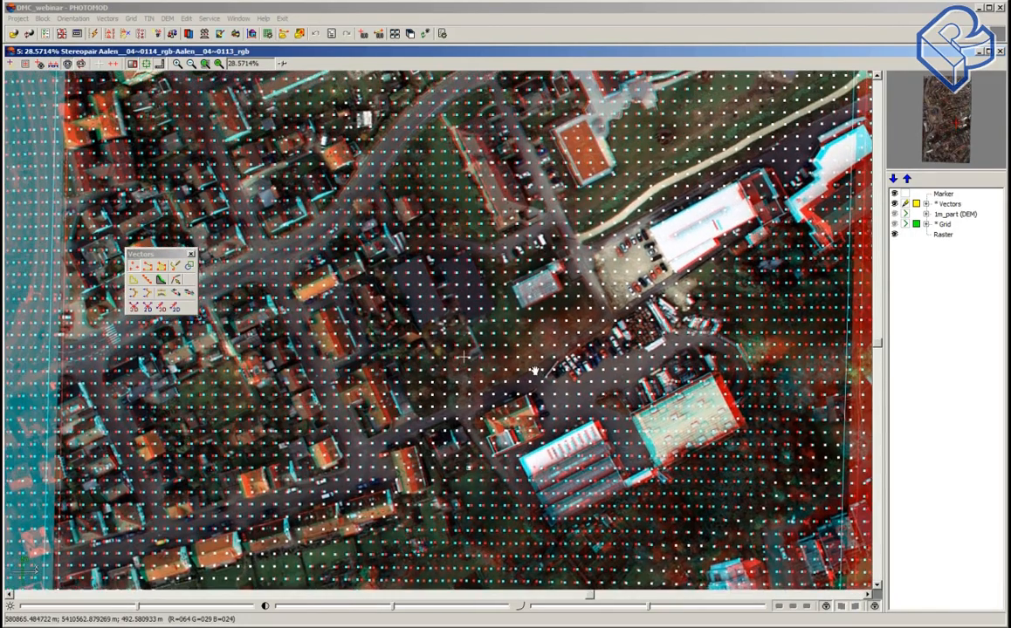
left_click_drag(485, 337, 480, 351)
left_click_drag(624, 239, 635, 302)
left_click_drag(213, 132, 305, 278)
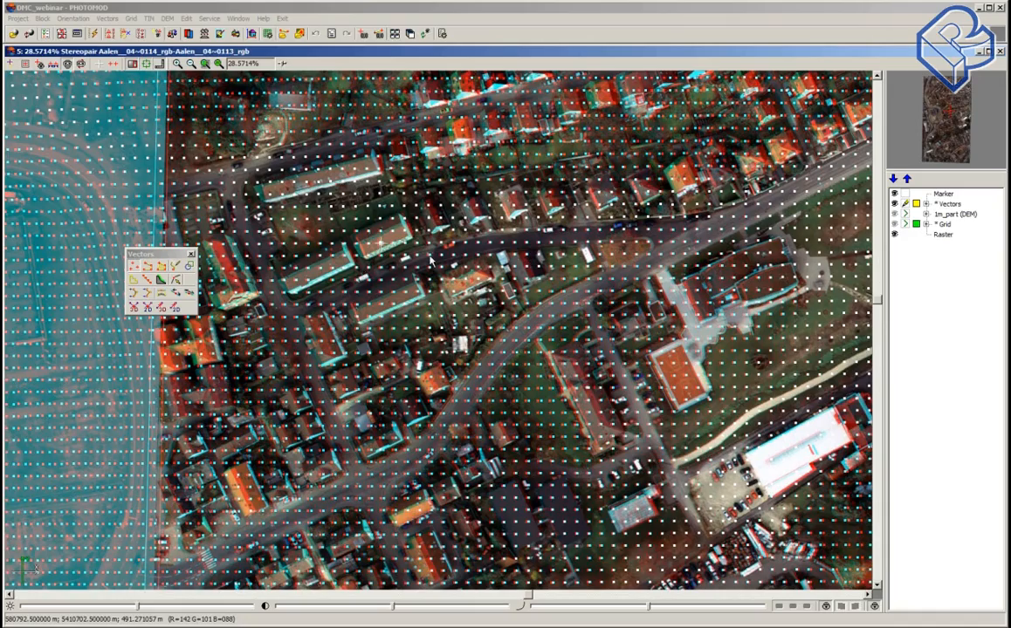
middle_click_drag(558, 227, 555, 358)
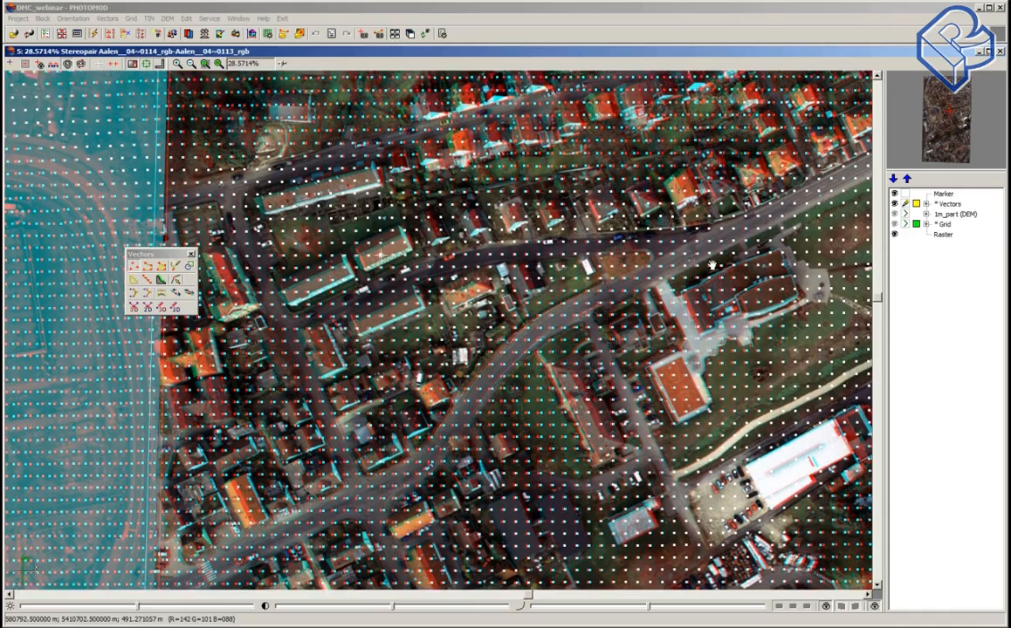
middle_click_drag(830, 220, 511, 262)
middle_click_drag(521, 442, 570, 246)
middle_click_drag(499, 482, 541, 303)
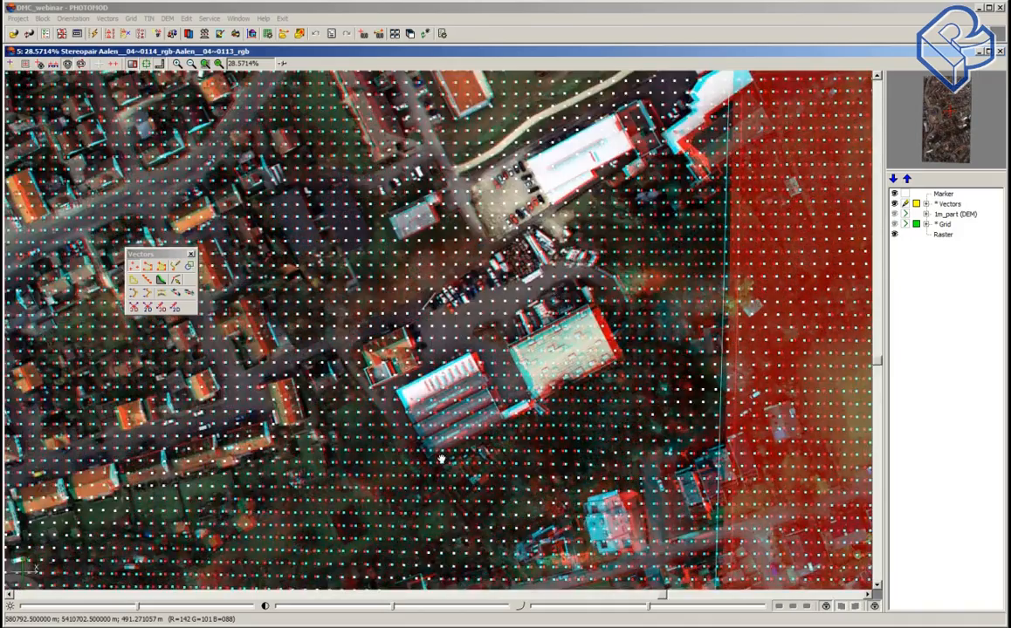
middle_click_drag(440, 458, 538, 306)
scroll(422, 417, "down", 1)
scroll(422, 418, "down", 2)
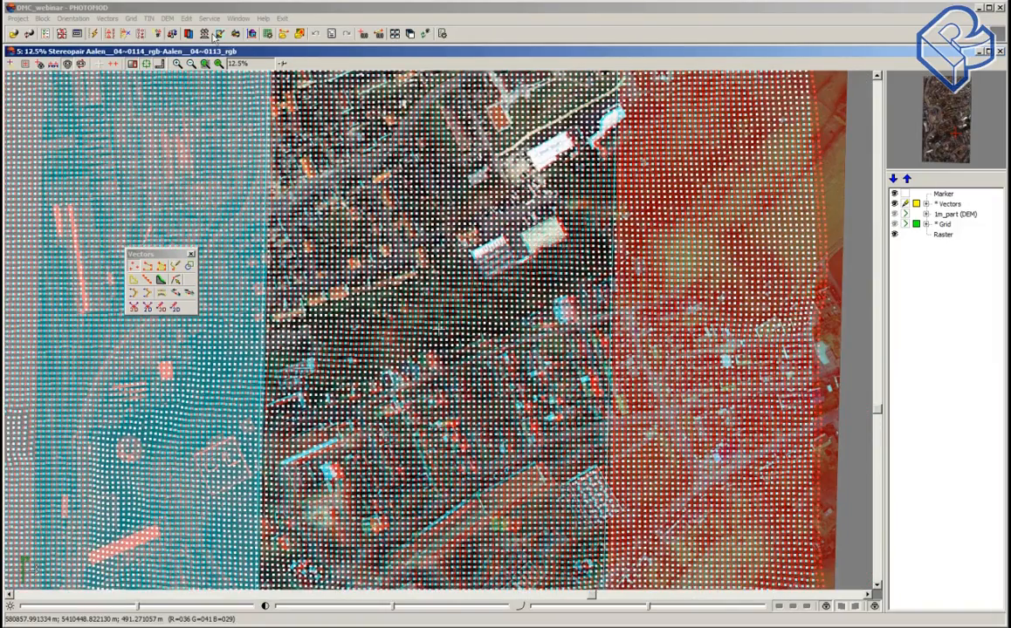
Step: Create a TIN from the Vectors layer with a nonconvex border and quasicontours displayed from 0.0 m at a 5.0 m interval
left_click(149, 19)
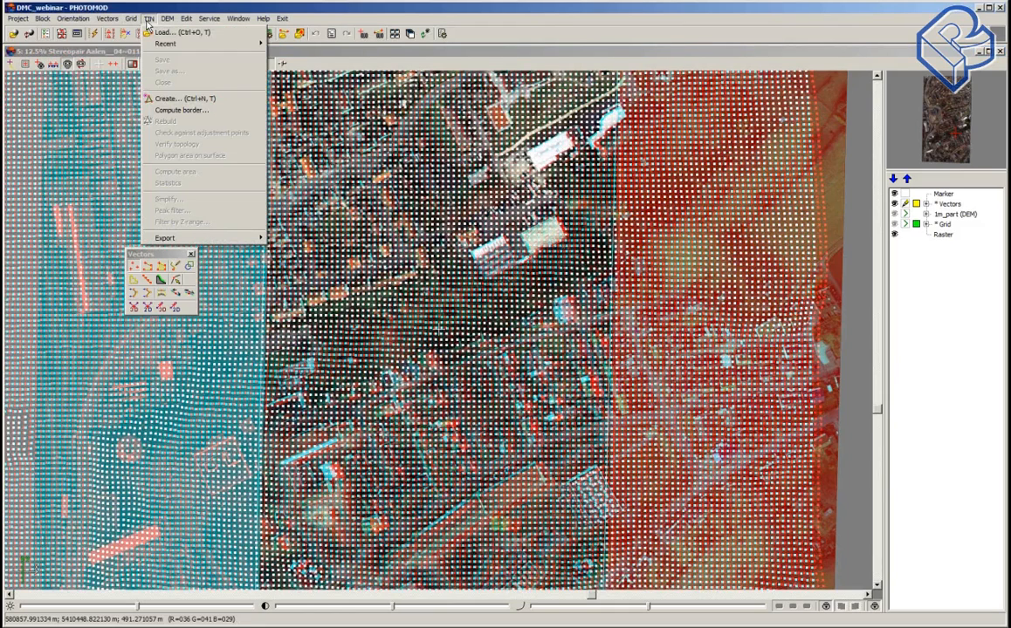
left_click(171, 99)
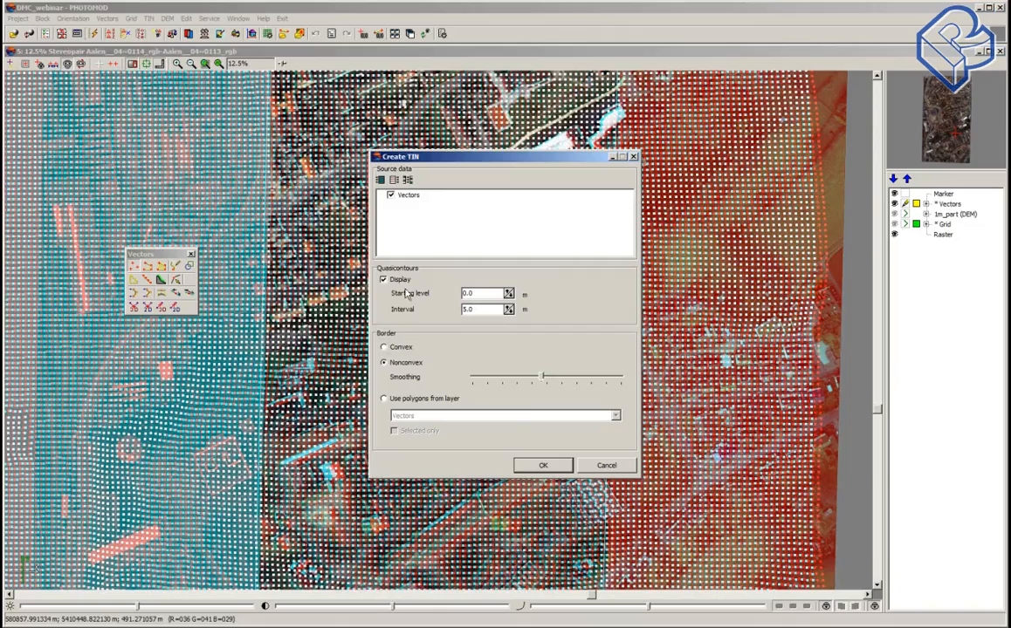
left_click(547, 468)
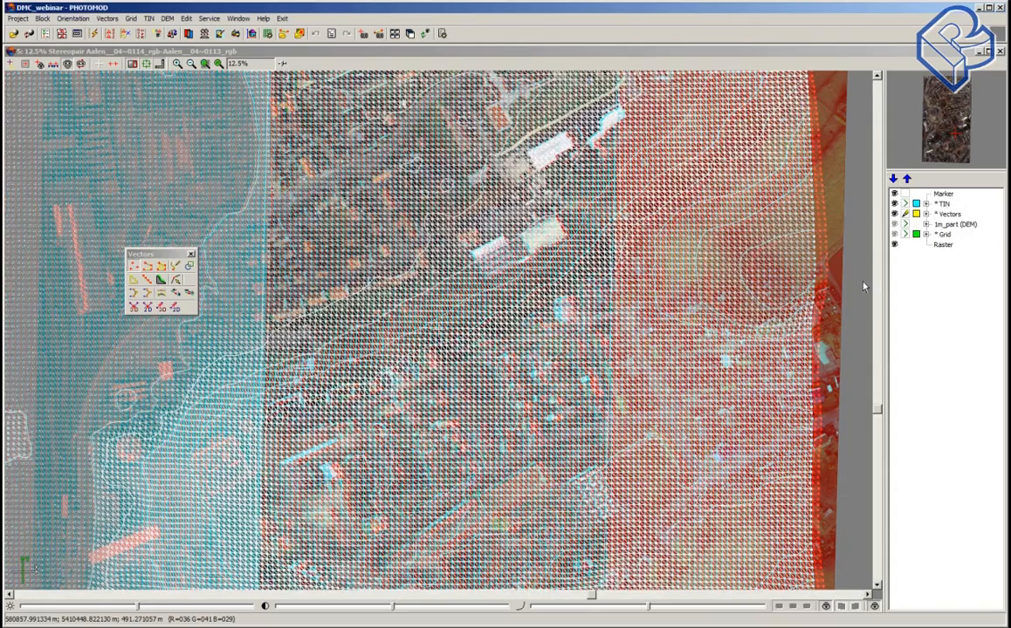
Step: Hide the TIN triangles and the Vectors points, leaving only the contours over the stereo image
left_click(421, 360)
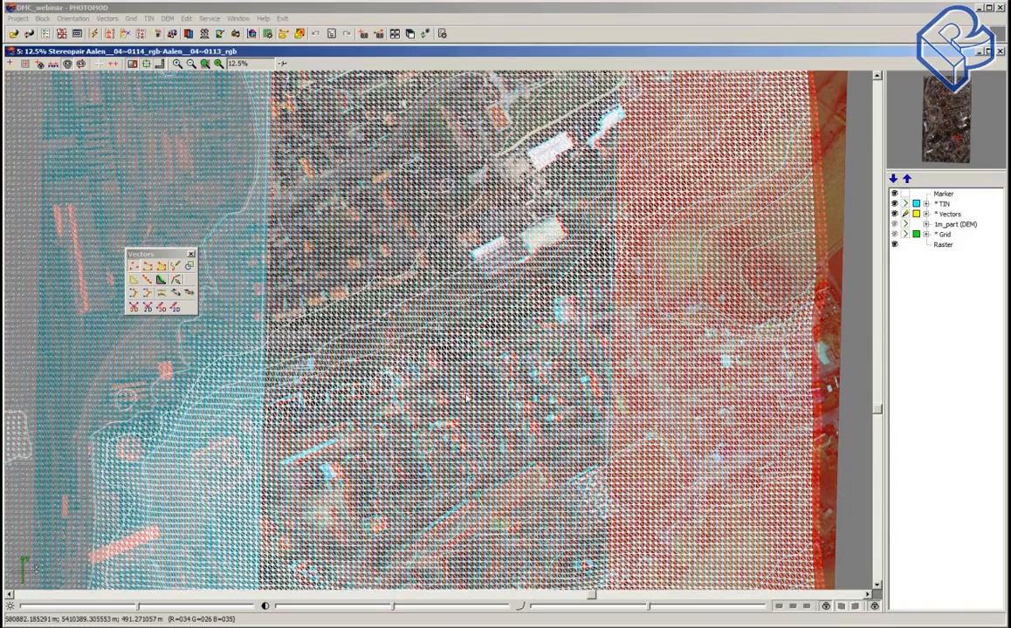
scroll(466, 395, "down", 2)
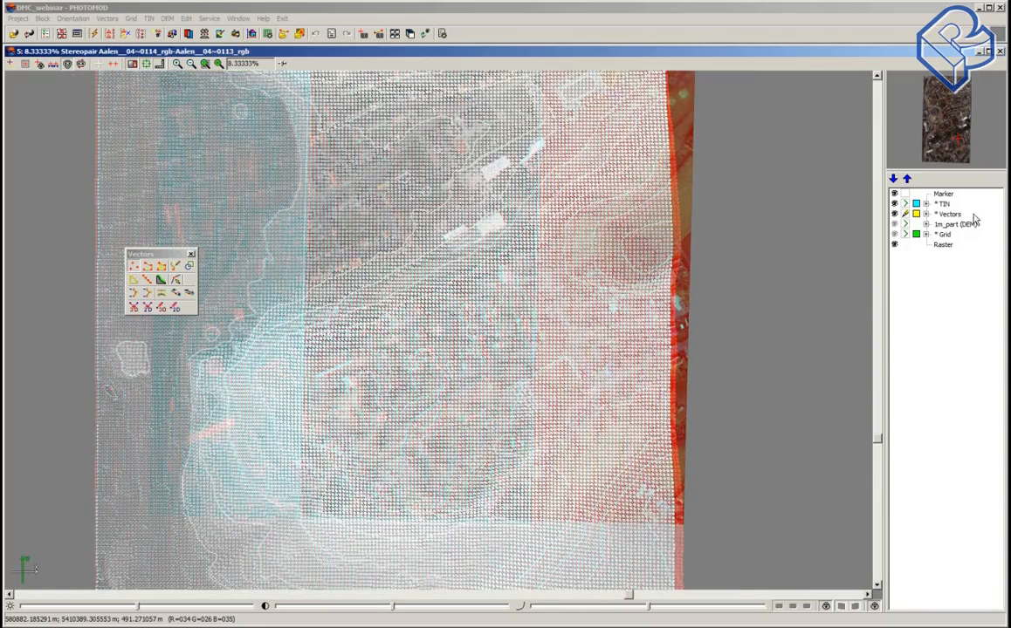
left_click(925, 203)
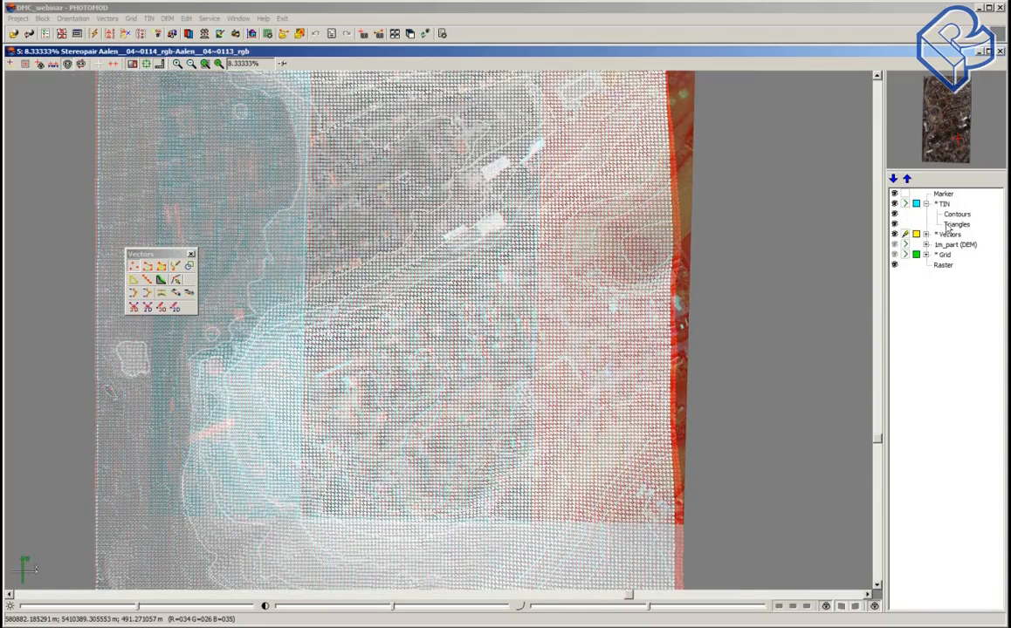
left_click(894, 225)
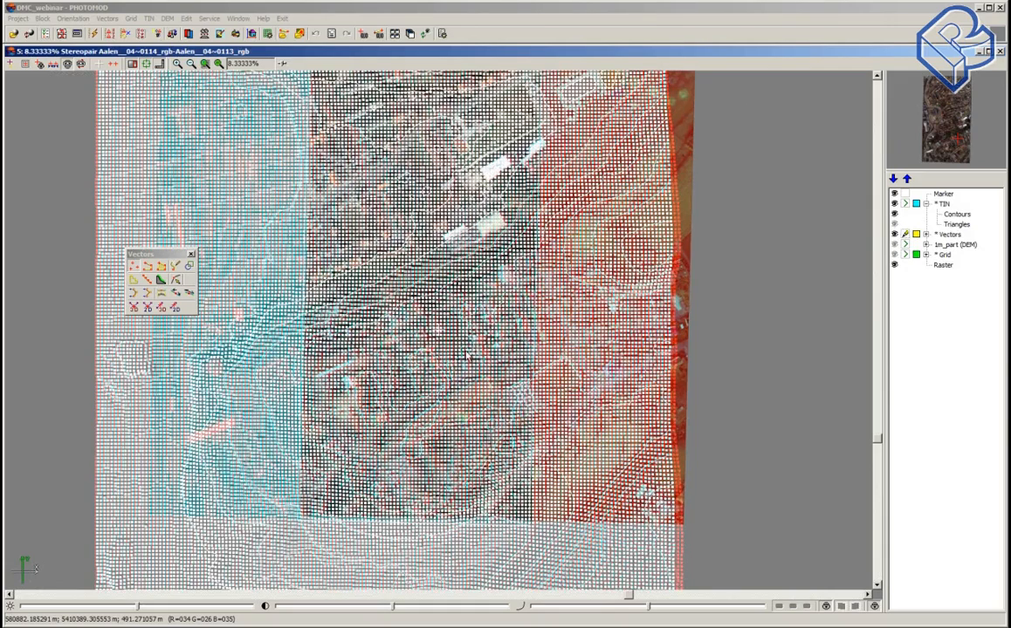
left_click(893, 244)
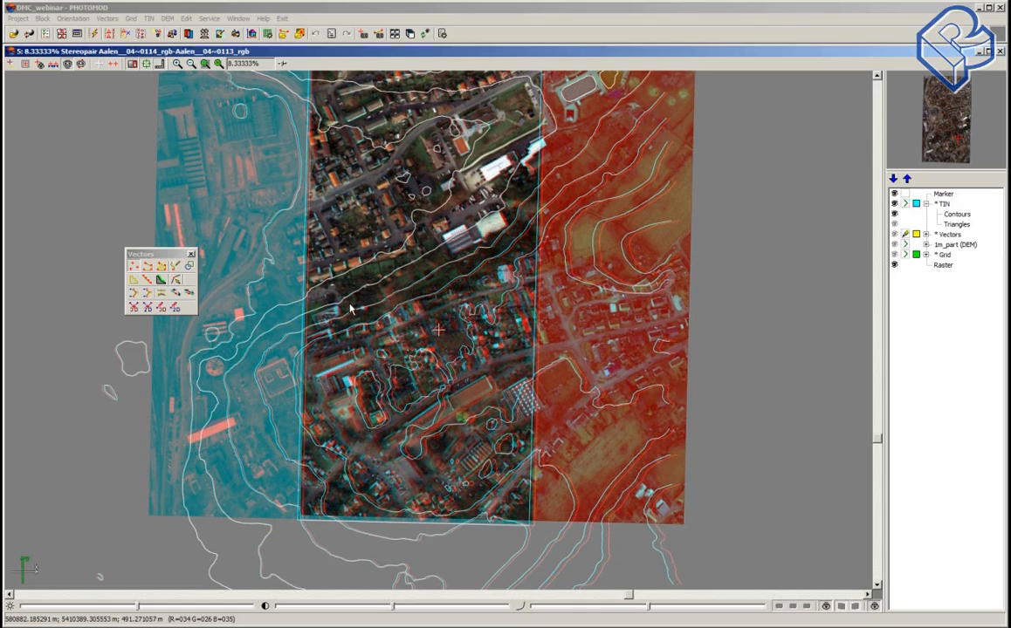
Step: Examine the contours along the railway and valley in the neighbouring stereopairs of both strips
left_click(411, 210)
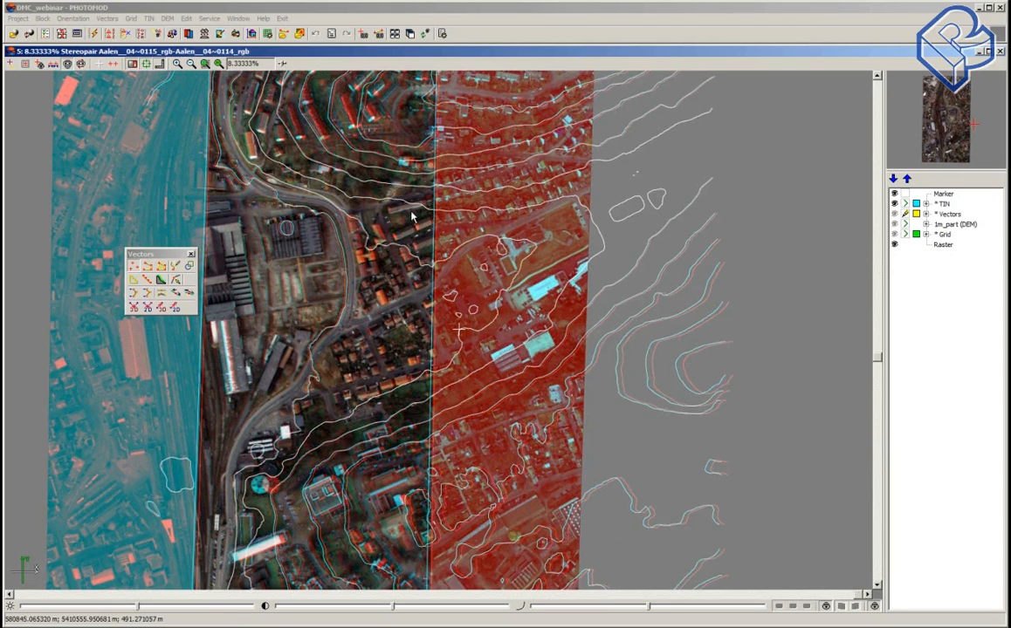
left_click_drag(357, 430, 399, 288)
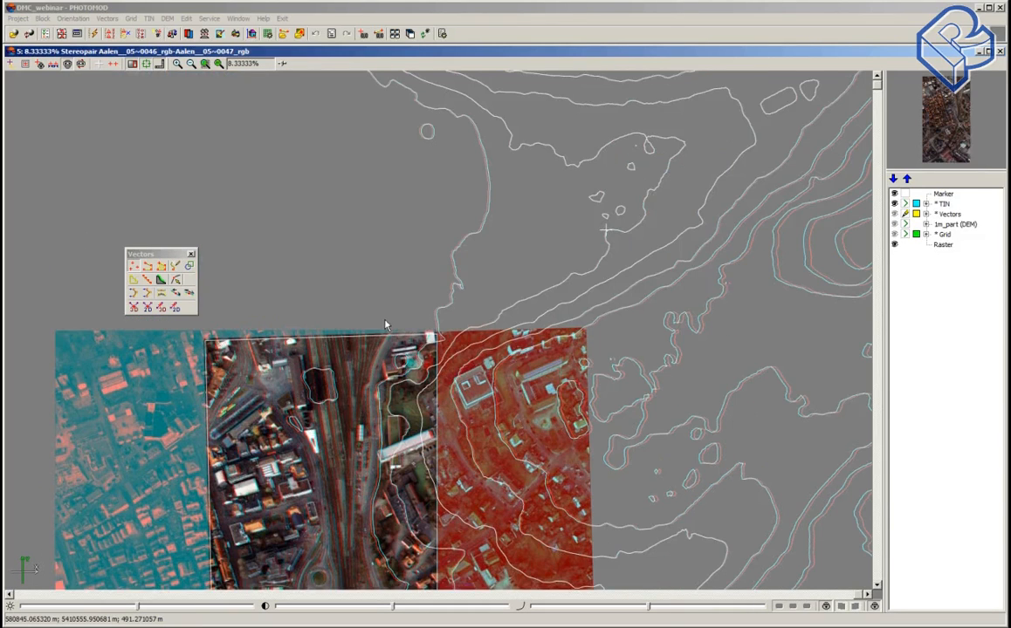
left_click_drag(405, 508, 402, 353)
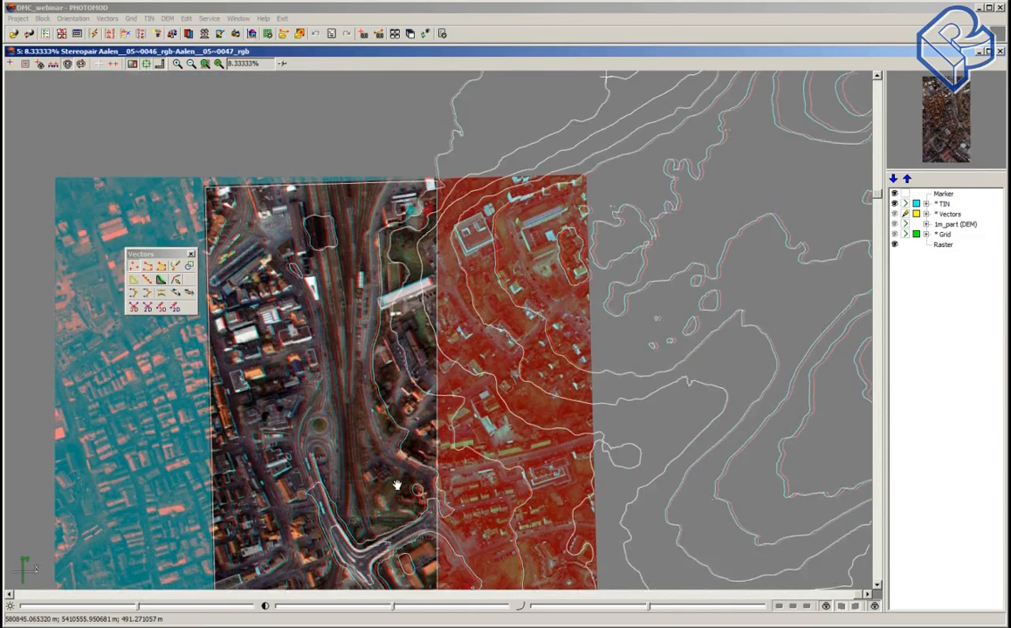
left_click_drag(349, 471, 354, 325)
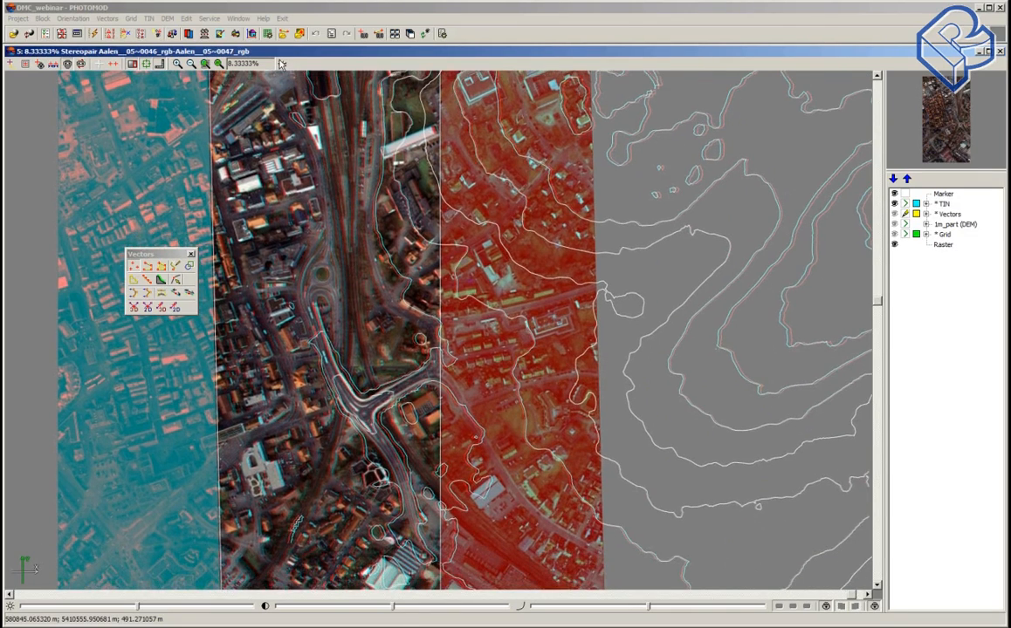
Step: Show the Change stereopair toolbar and place it just above the Vectors toolbar
left_click(238, 19)
mouse_move(298, 36)
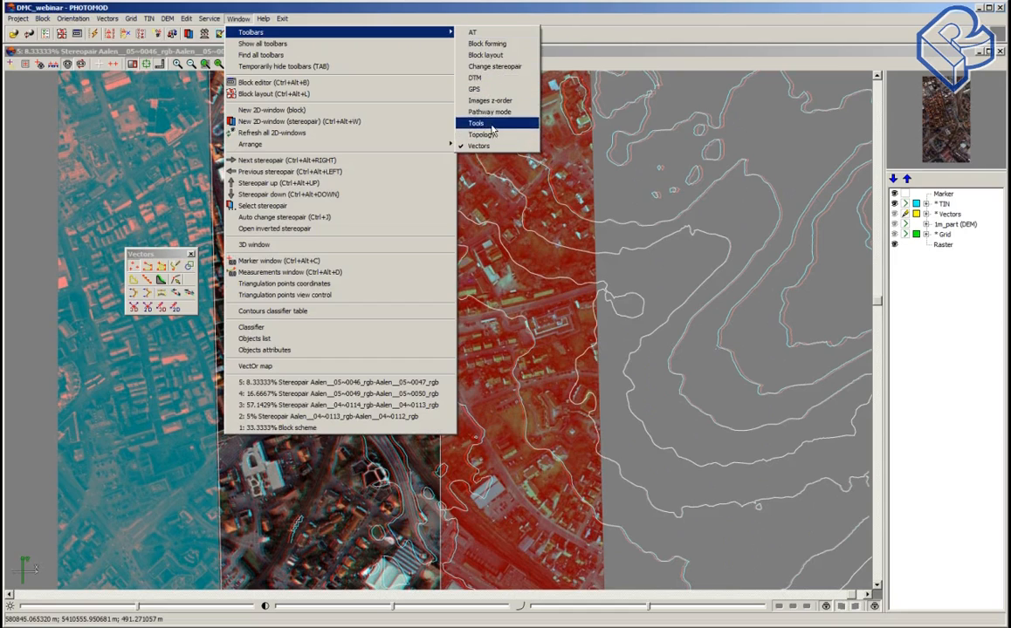
left_click(486, 67)
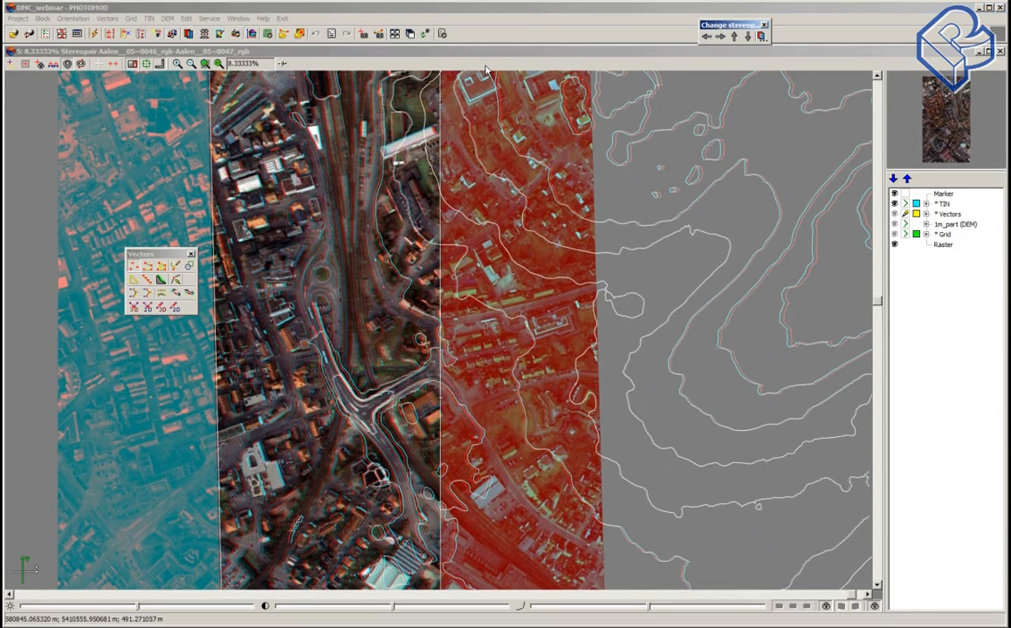
left_click_drag(715, 26, 150, 166)
Step: Go through the next two stereopairs of the lower strip and check how the contours follow the terrain
left_click(150, 172)
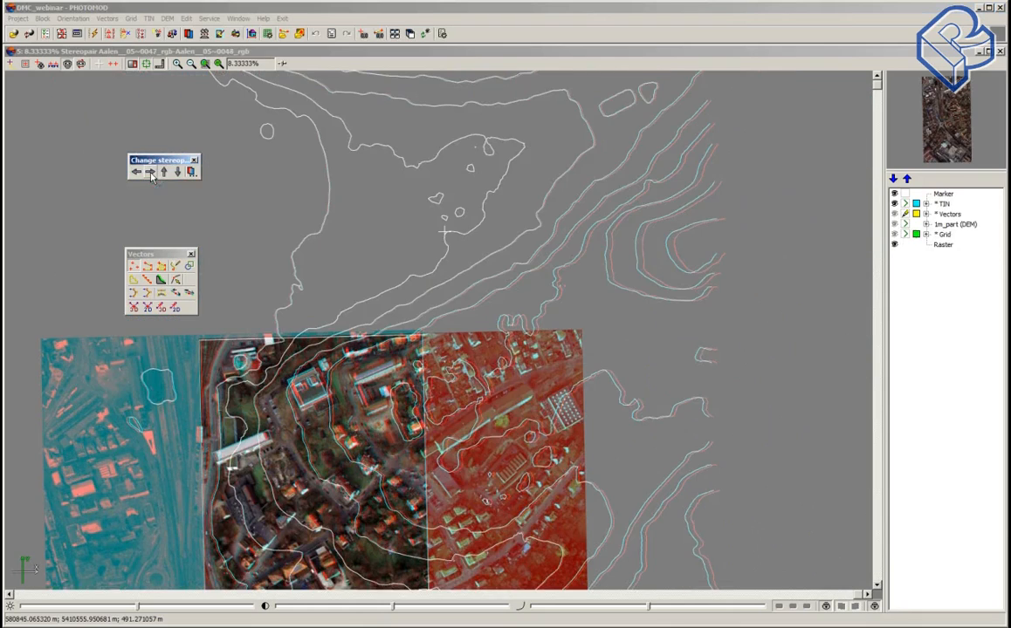
left_click_drag(378, 502, 448, 282)
left_click_drag(522, 444, 492, 365)
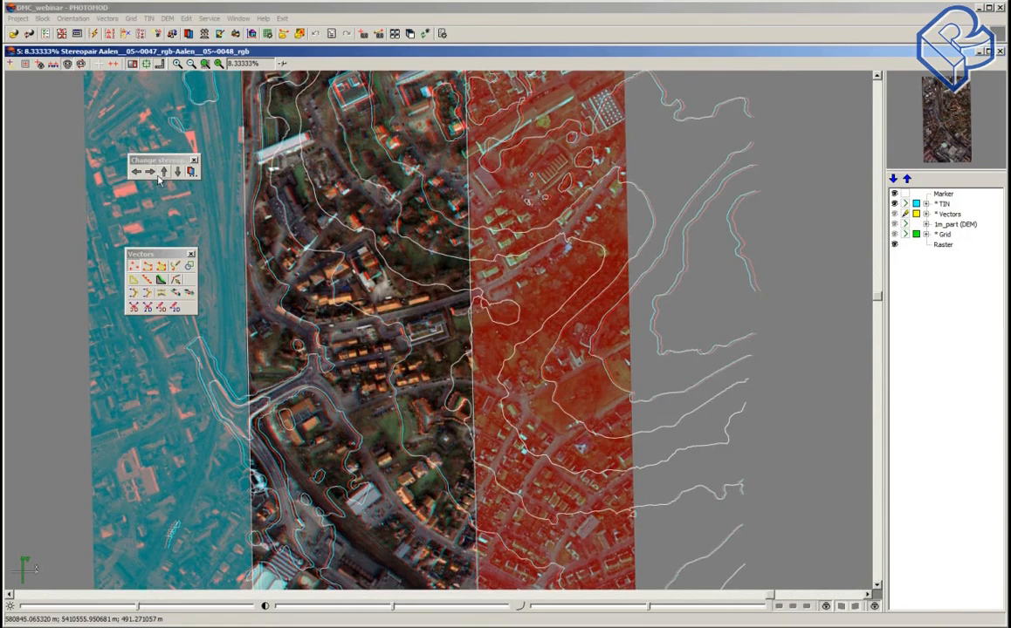
left_click(155, 173)
left_click_drag(445, 442, 491, 391)
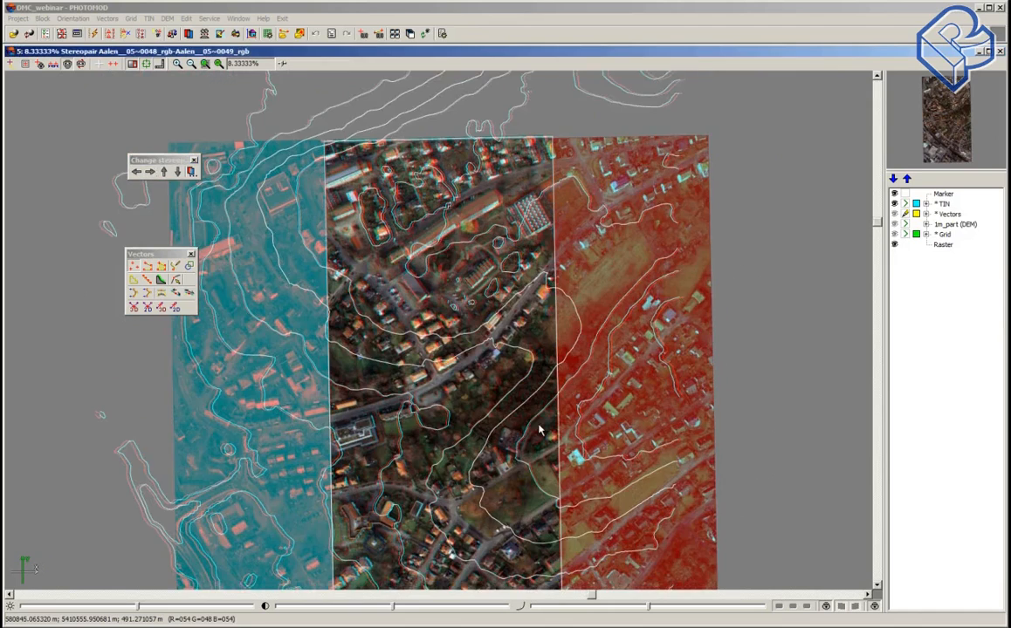
left_click_drag(535, 425, 504, 374)
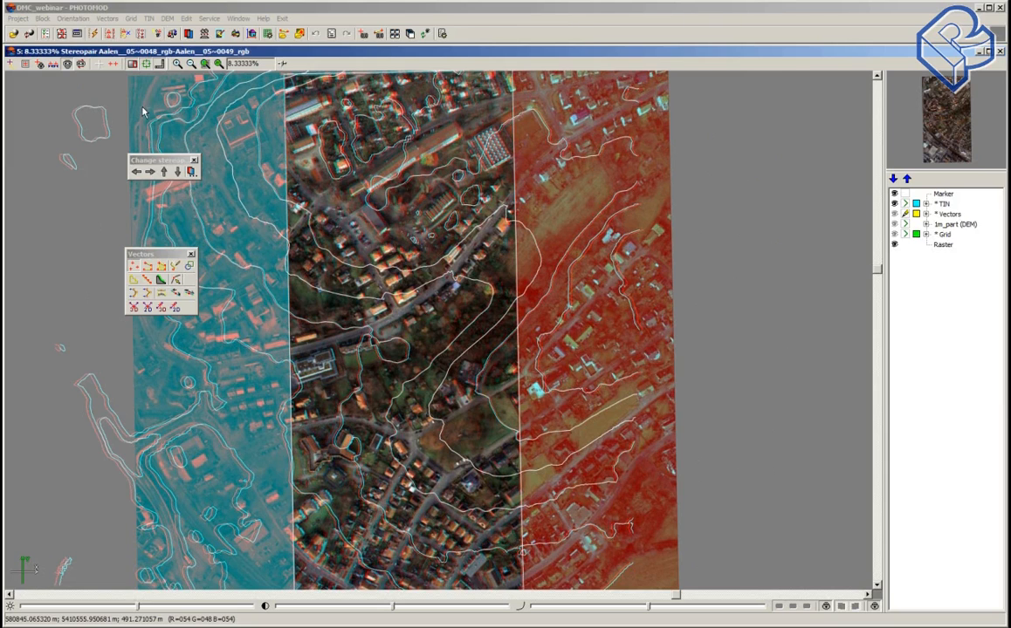
Step: Switch the lower strip's stereopair from anaglyph to mono display and close its window
left_click(67, 65)
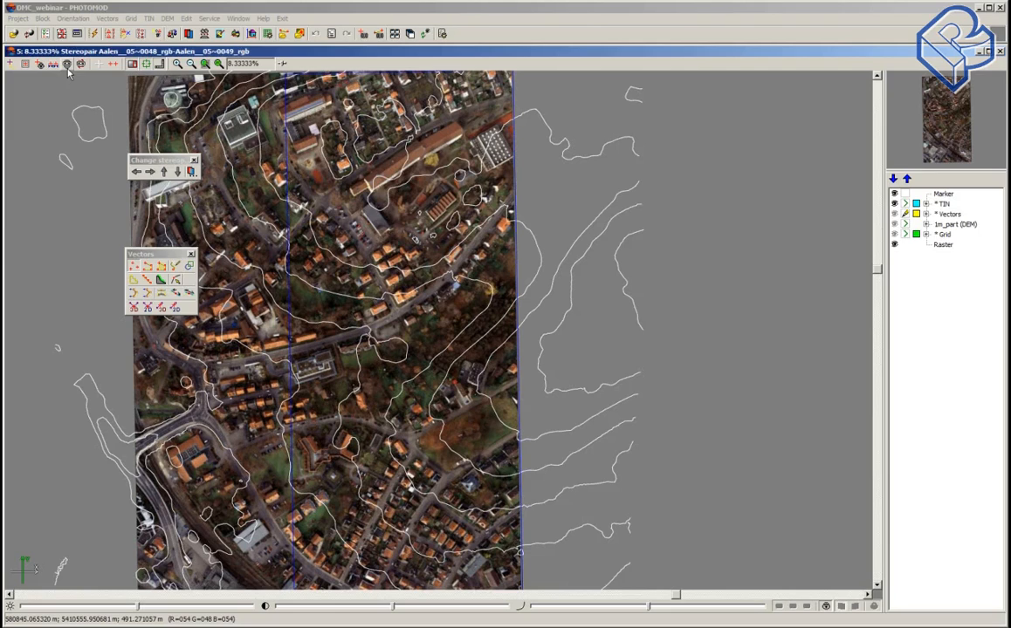
left_click(67, 66)
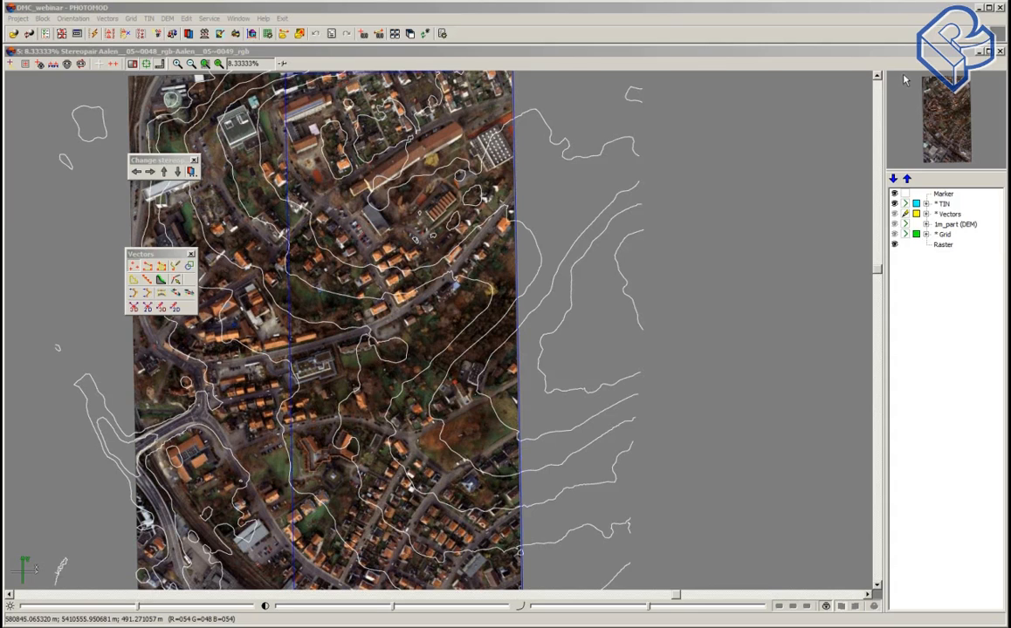
left_click(999, 50)
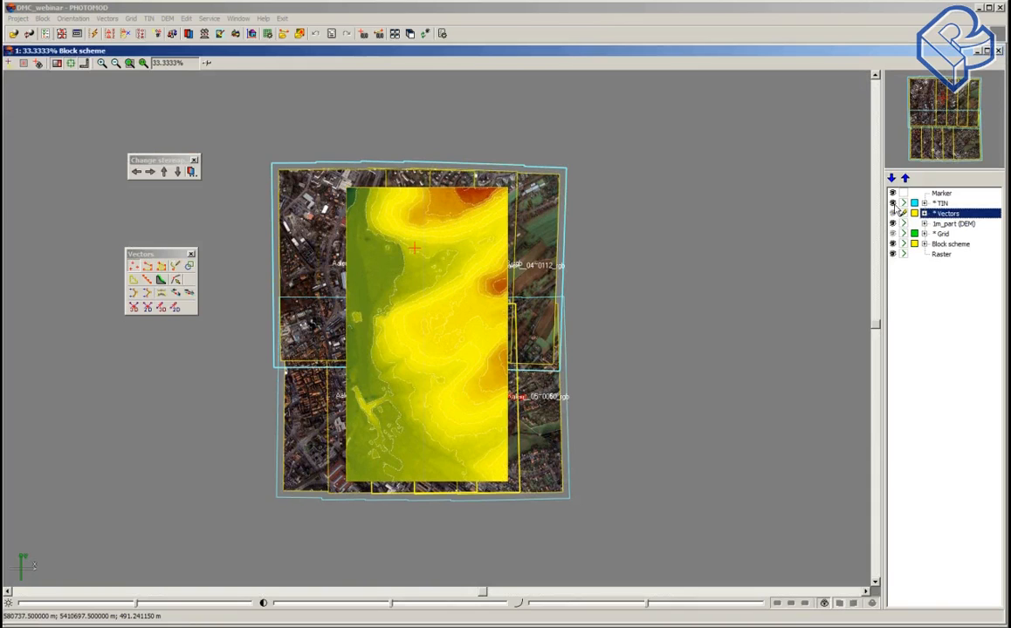
Step: Hide the TIN and the 1m_part DEM in the block scheme, leaving the images and block outlines
left_click(894, 205)
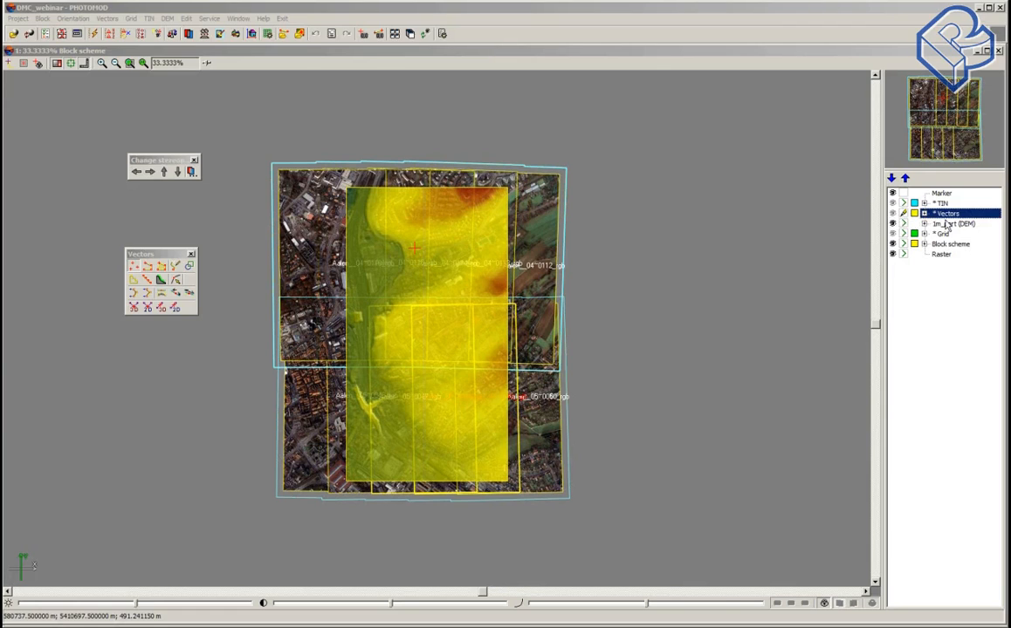
left_click(893, 221)
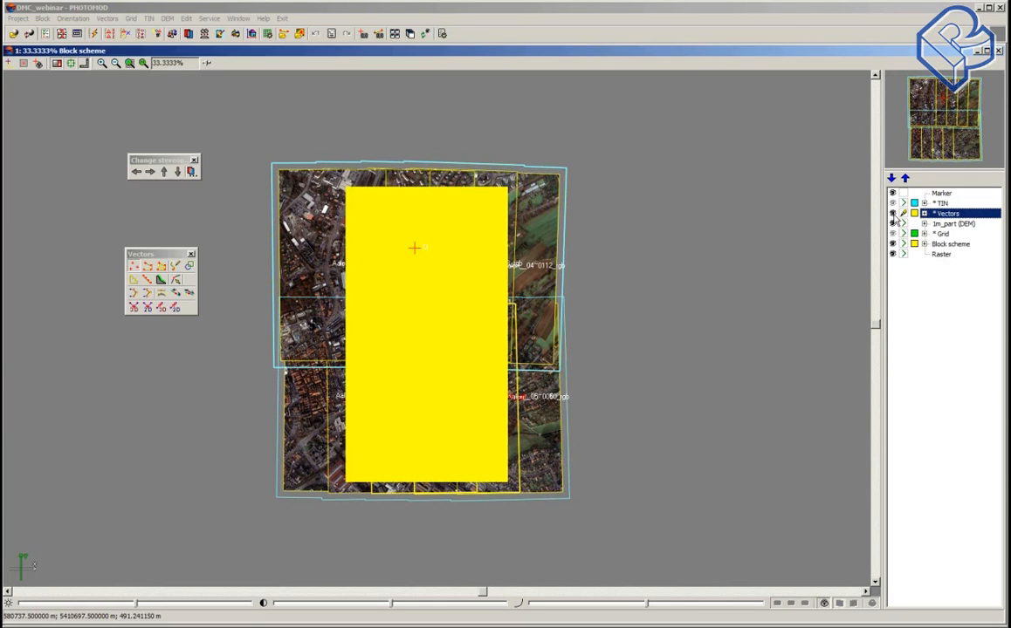
left_click(894, 222)
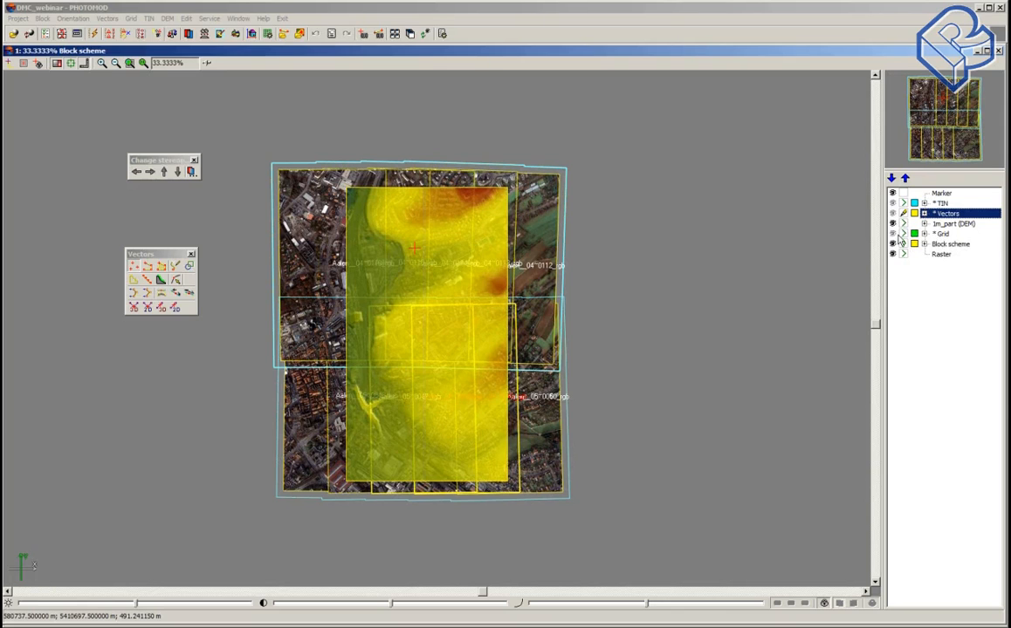
left_click(892, 224)
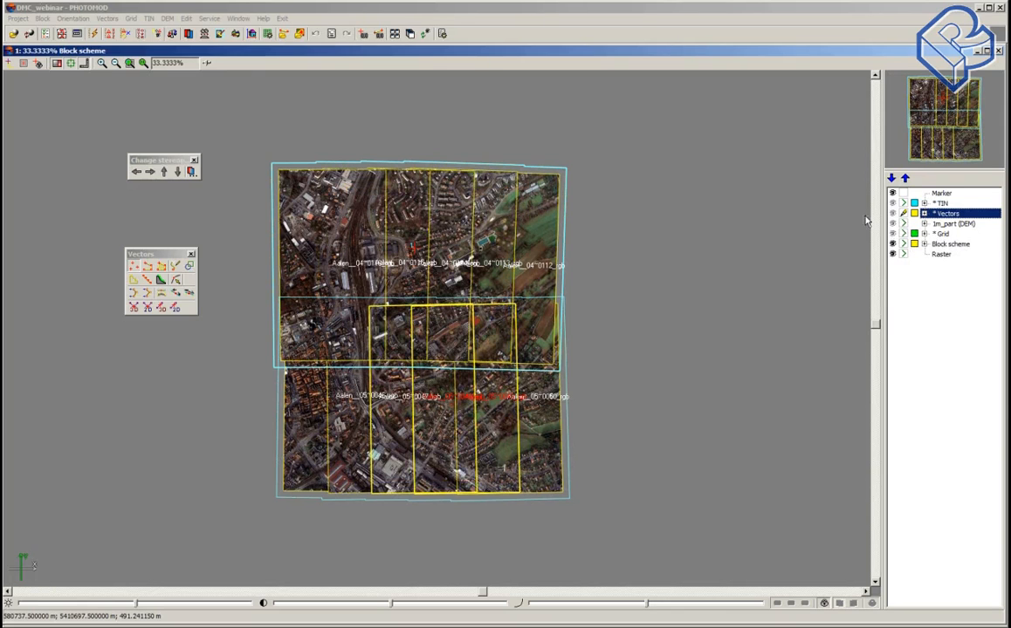
Step: Create a new vector layer and open the Aalen__04~0114_rgb-Aalen__04~0113_rgb stereopair from the upper strip at the marker position
left_click(108, 20)
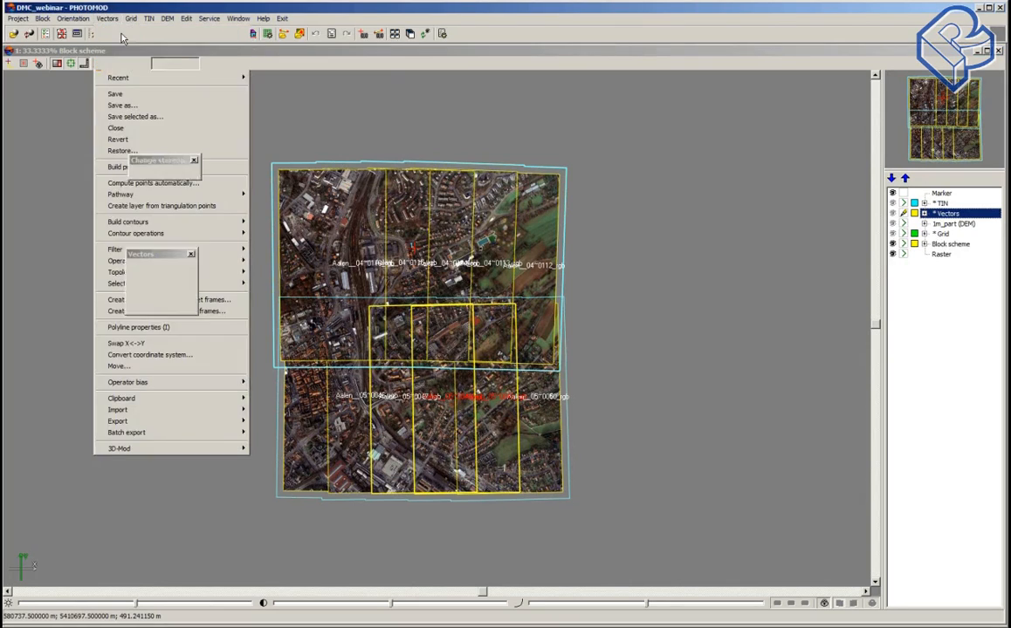
left_click(122, 38)
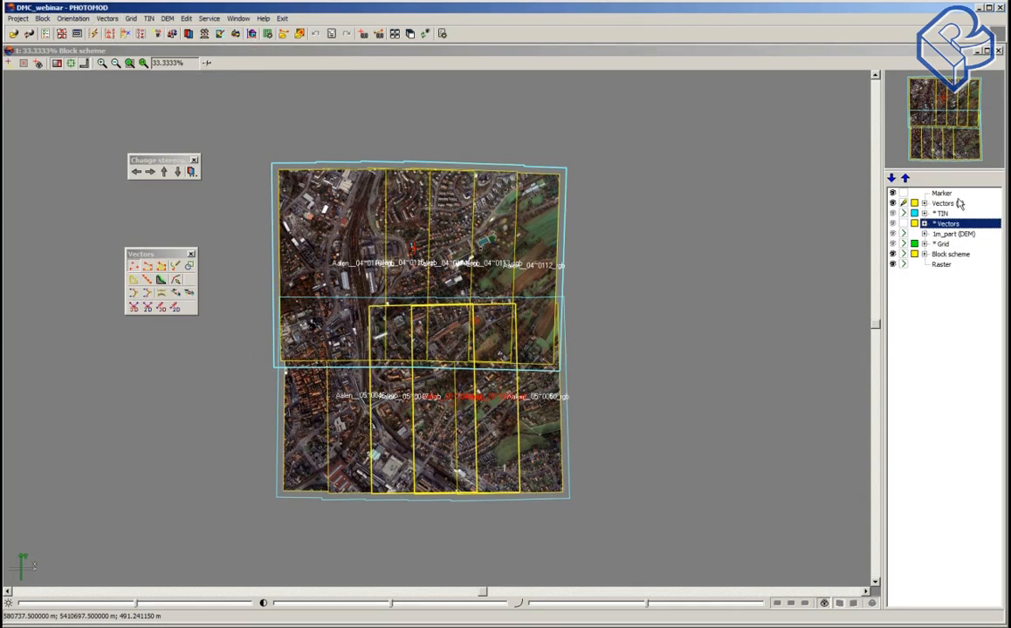
left_click(419, 266)
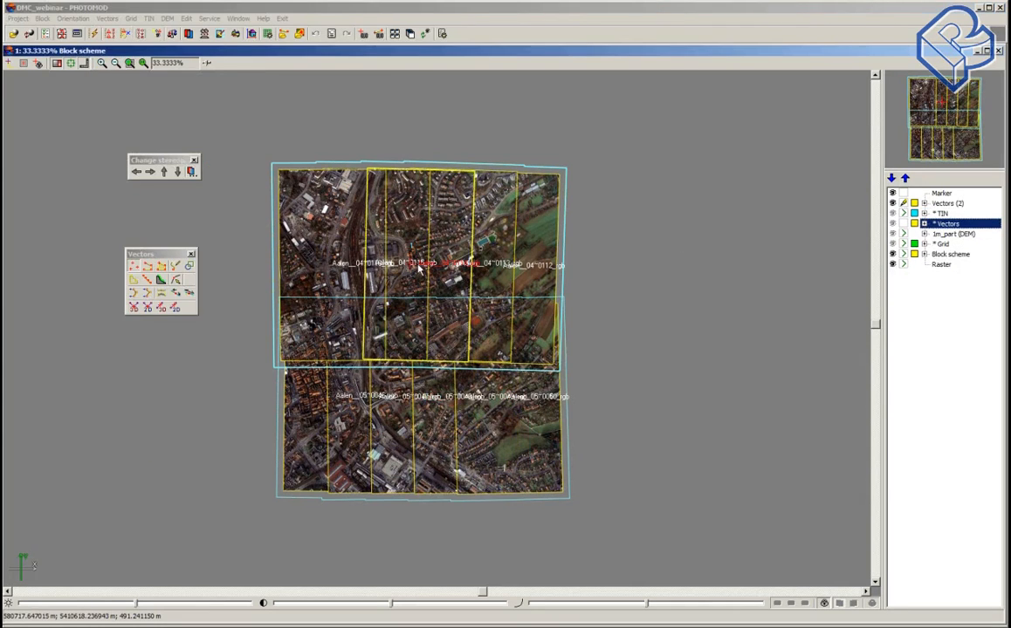
key("alt+1")
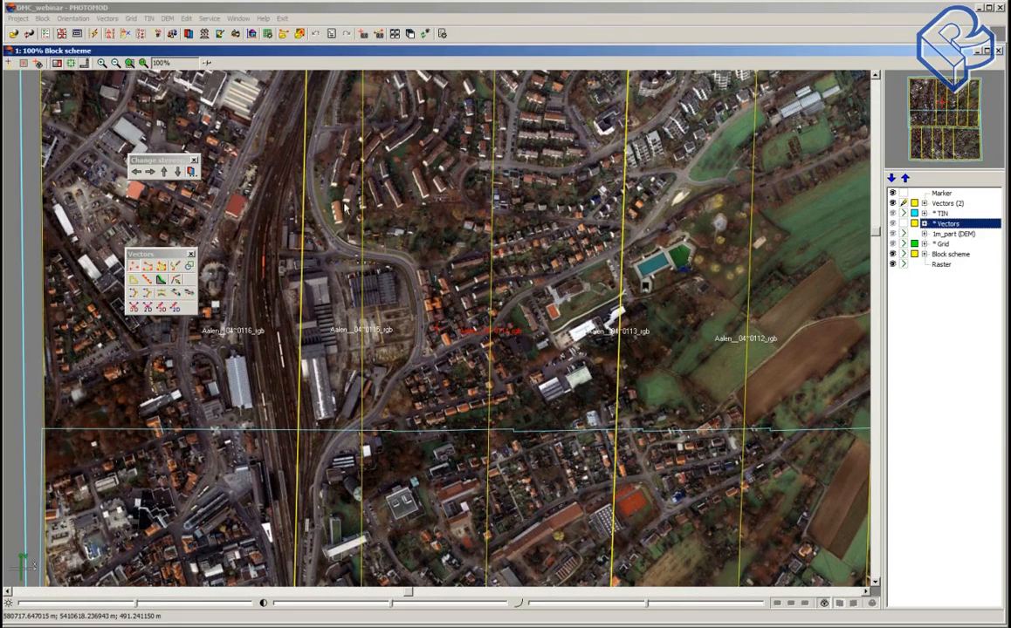
left_click(189, 34)
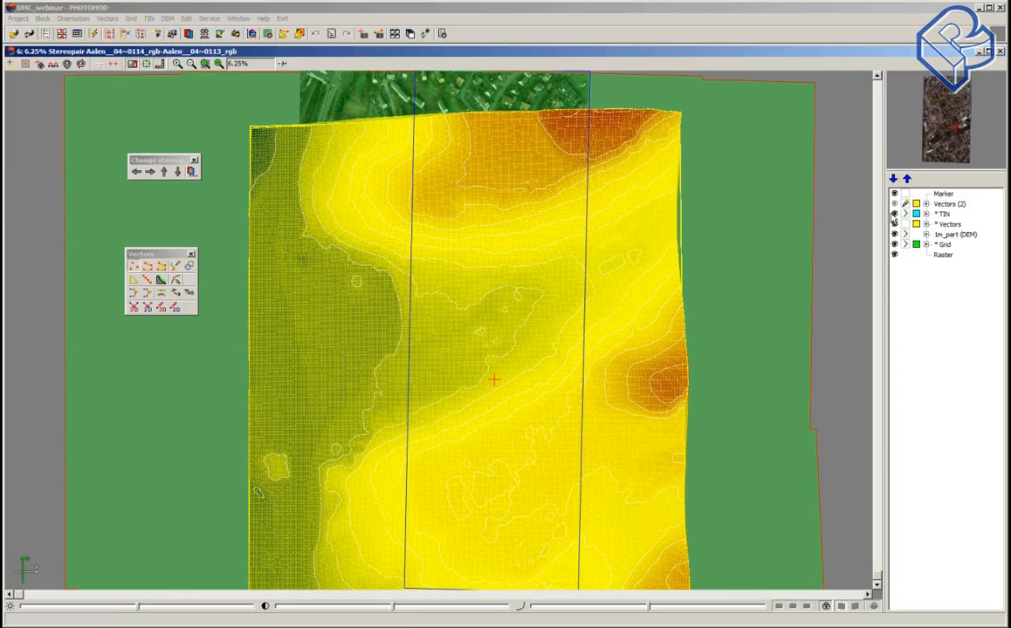
Step: Hide the TIN, Vectors, 1m_part DEM and Grid layers in the stereopair window so that only the image remains
left_click(895, 226)
left_click(894, 225)
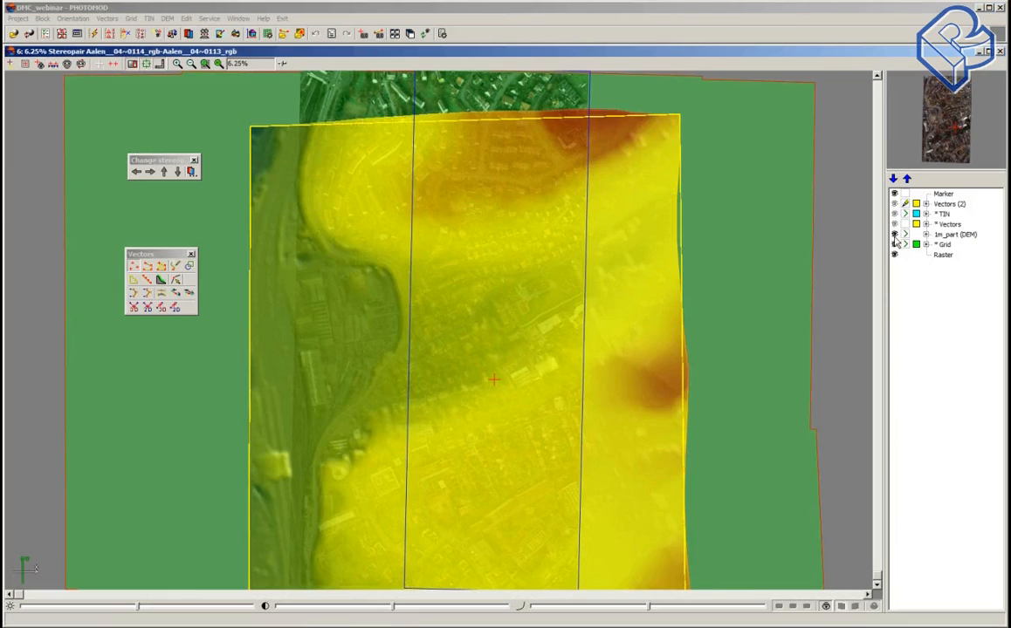
left_click(894, 234)
left_click(893, 245)
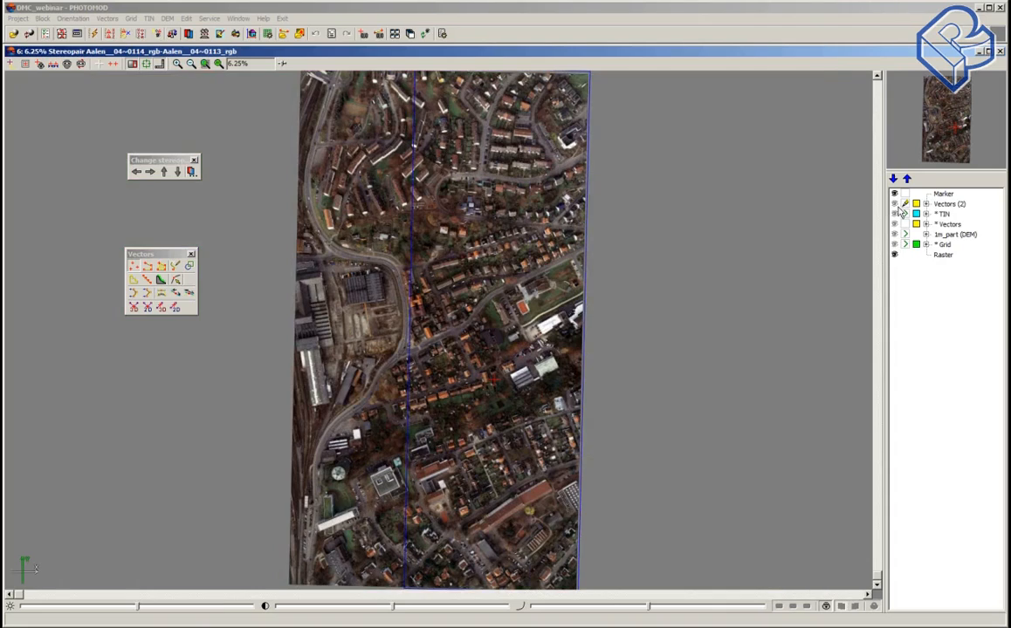
Step: Draw a polyline in Vectors (2) along the upper edge of the curved road north of the swimming pool
scroll(493, 260, "up", 3)
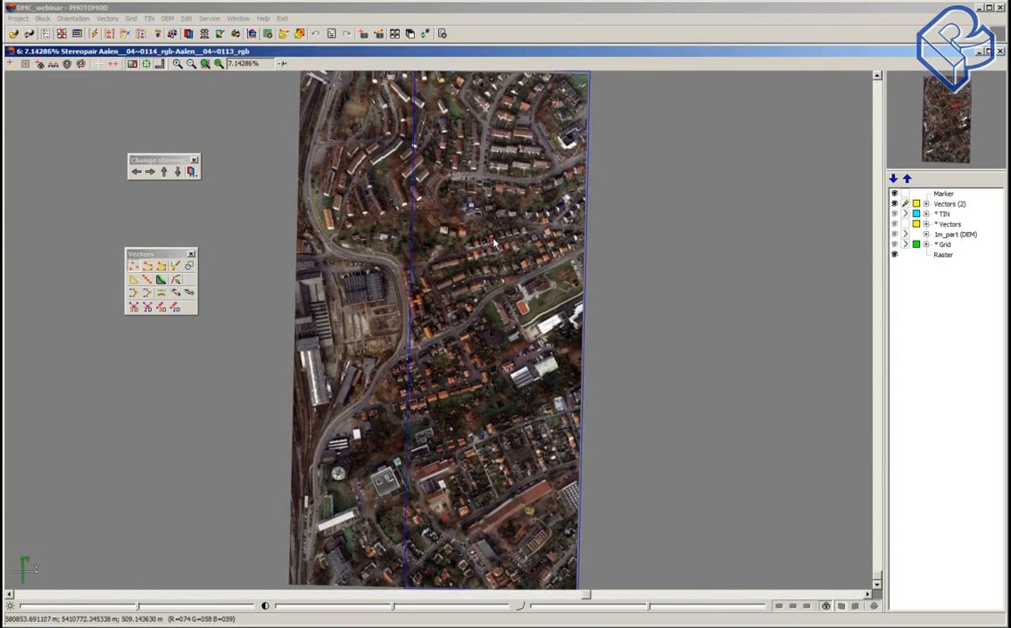
scroll(494, 244, "up", 1)
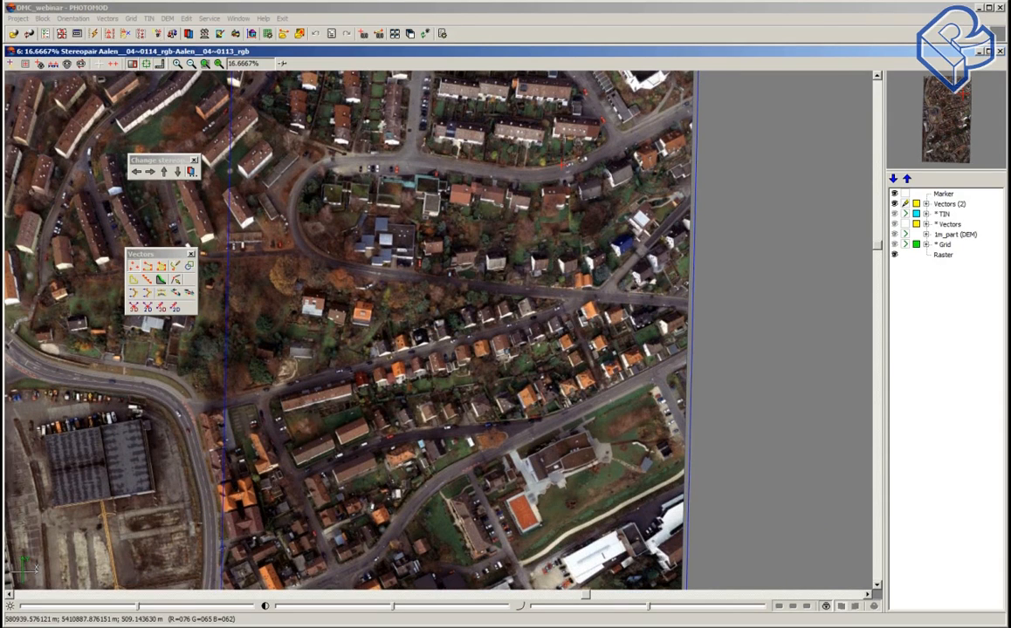
left_click(176, 265)
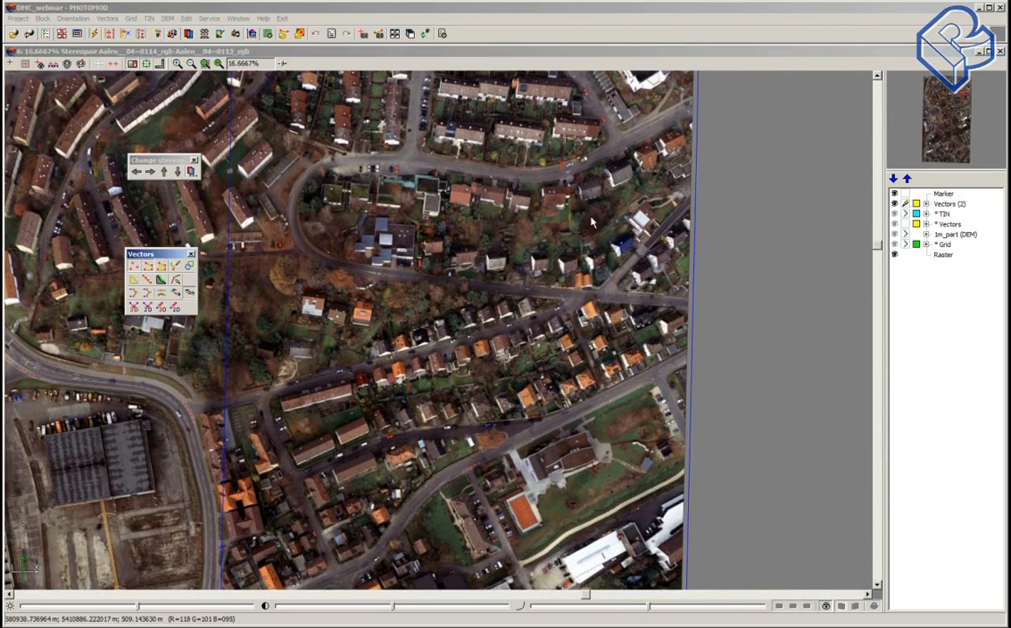
key("Insert")
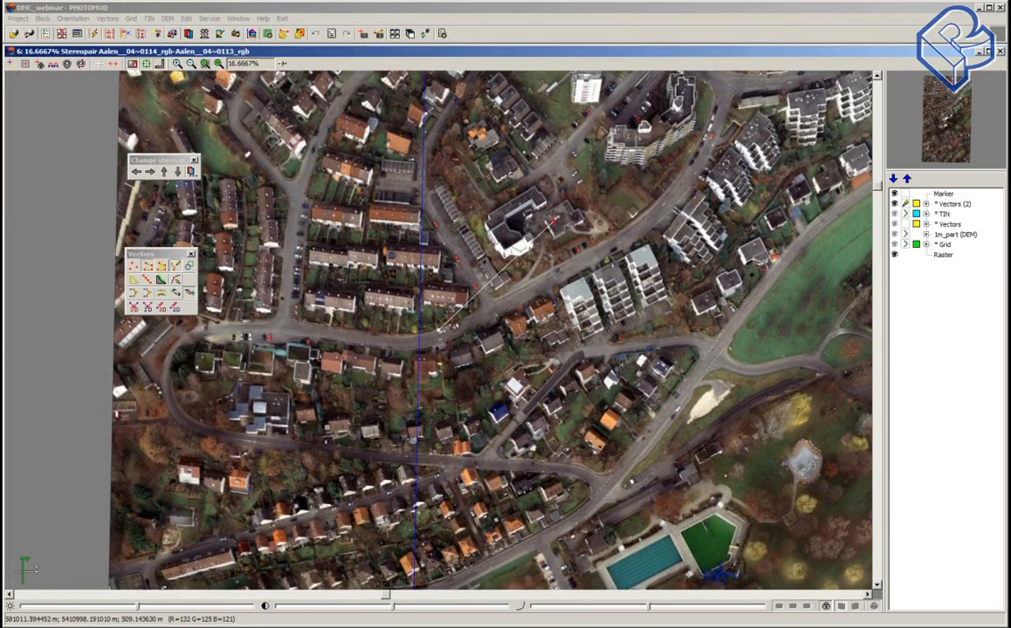
left_click_drag(461, 319, 649, 210)
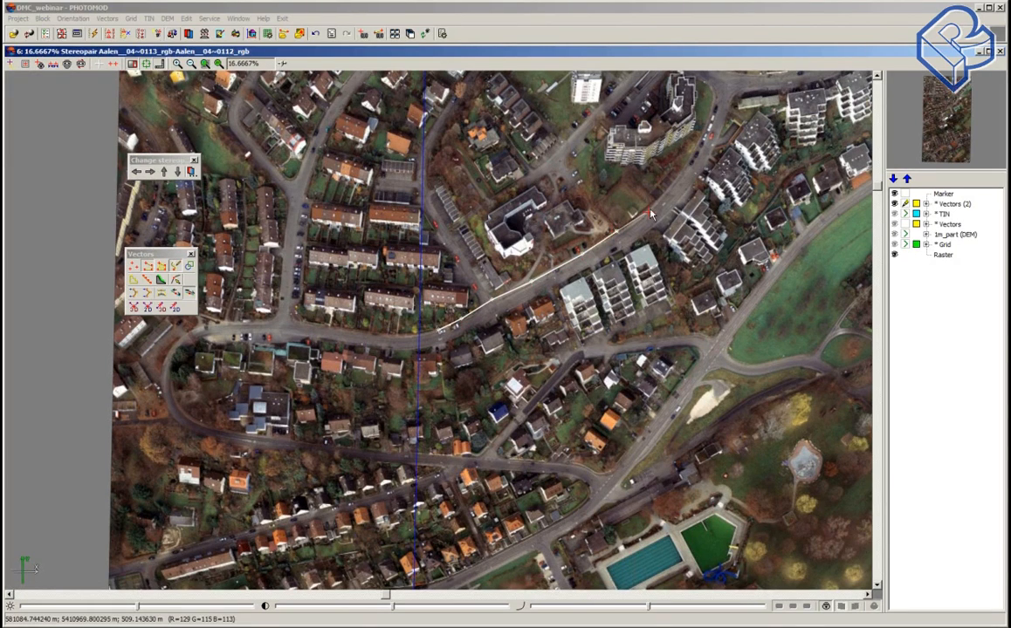
key("Return")
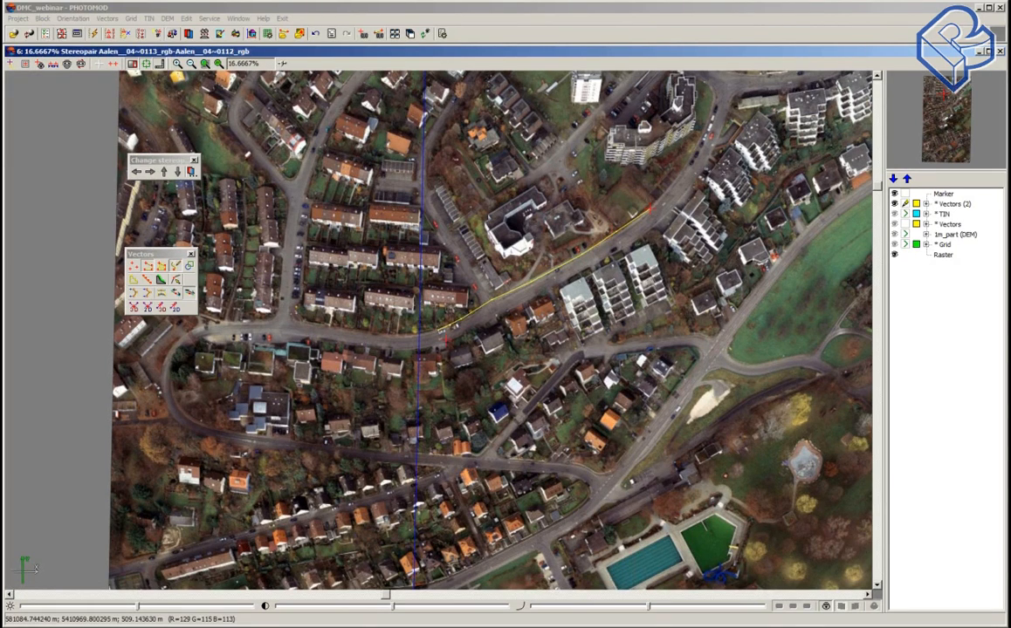
Step: Draw a second polyline in Vectors (2) along the opposite, lower edge of the same road
left_click(447, 340)
left_click(498, 320)
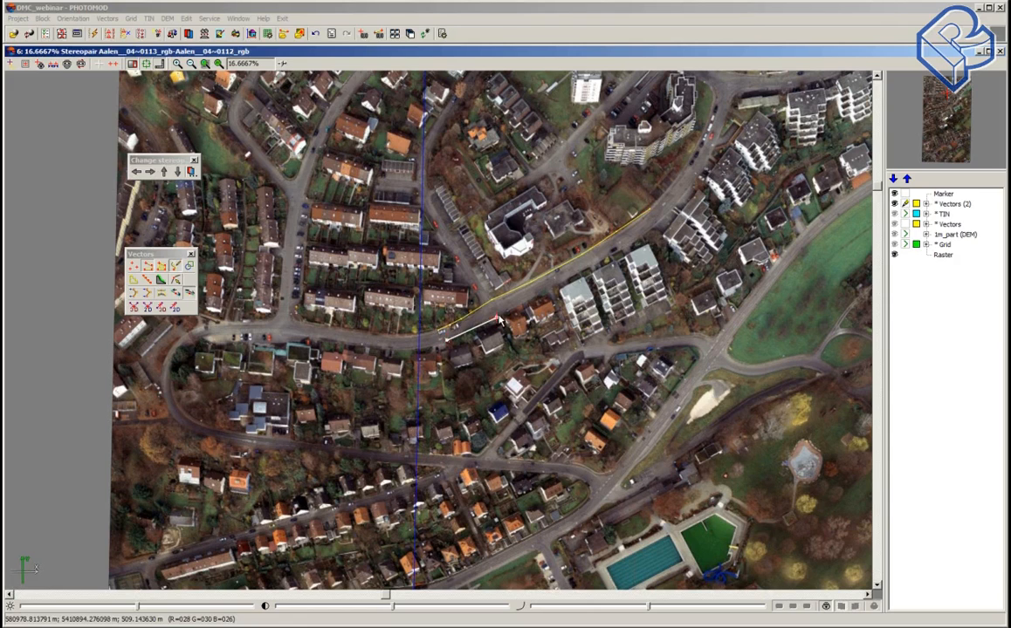
left_click(542, 296)
left_click(594, 267)
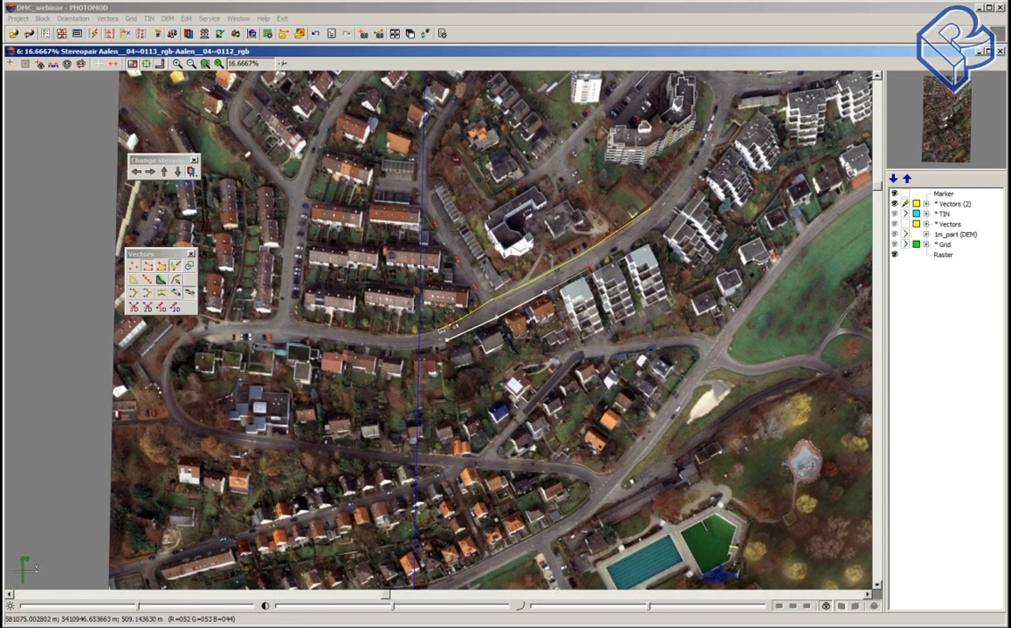
left_click(637, 240)
key("Return")
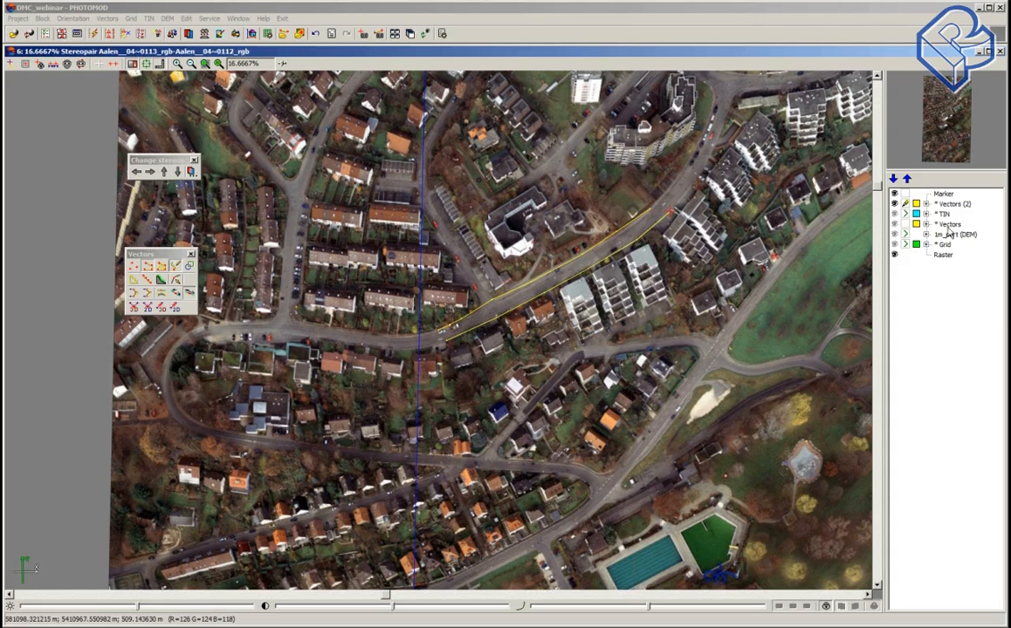
Step: Show the Vectors points and review the Create TIN settings with Vectors and Vectors (2) as source data
left_click(895, 230)
left_click(149, 18)
left_click(175, 99)
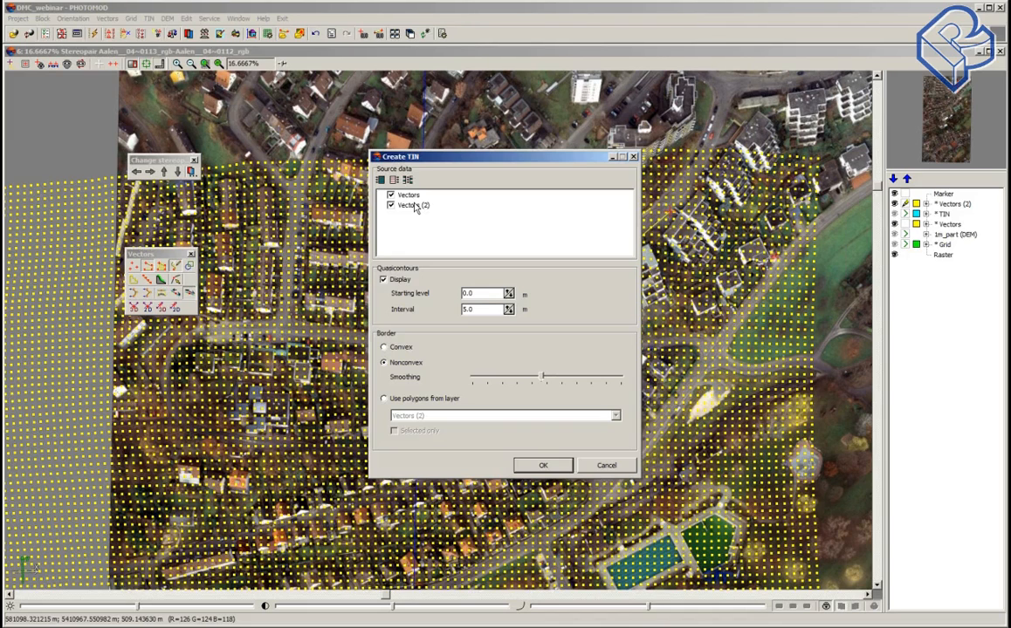
left_click(543, 466)
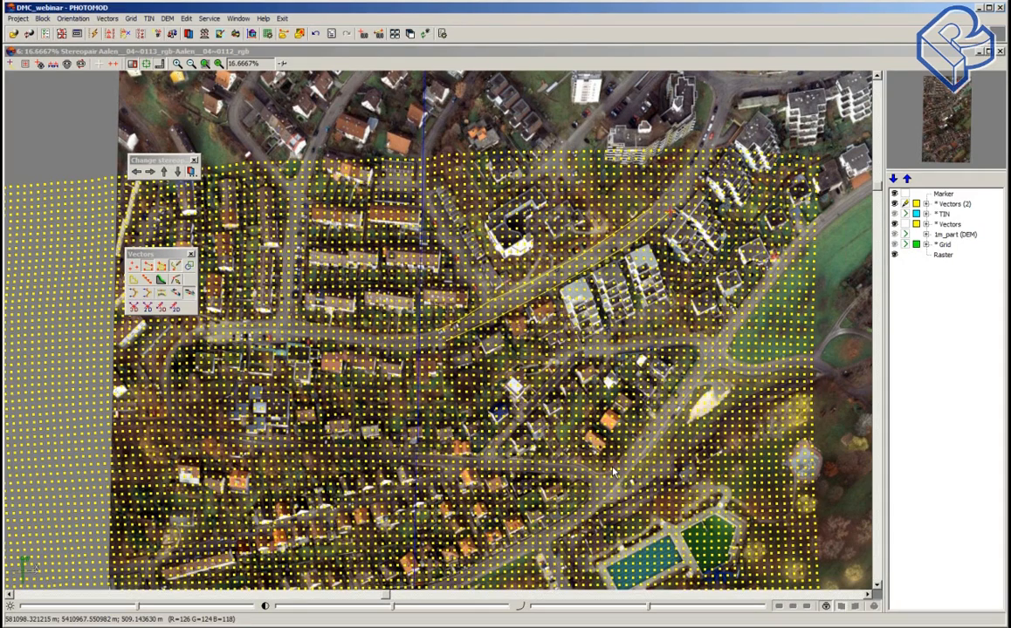
Step: Try to start the Buildings and vegetation filter with Vectors (2) as the active layer
left_click(106, 18)
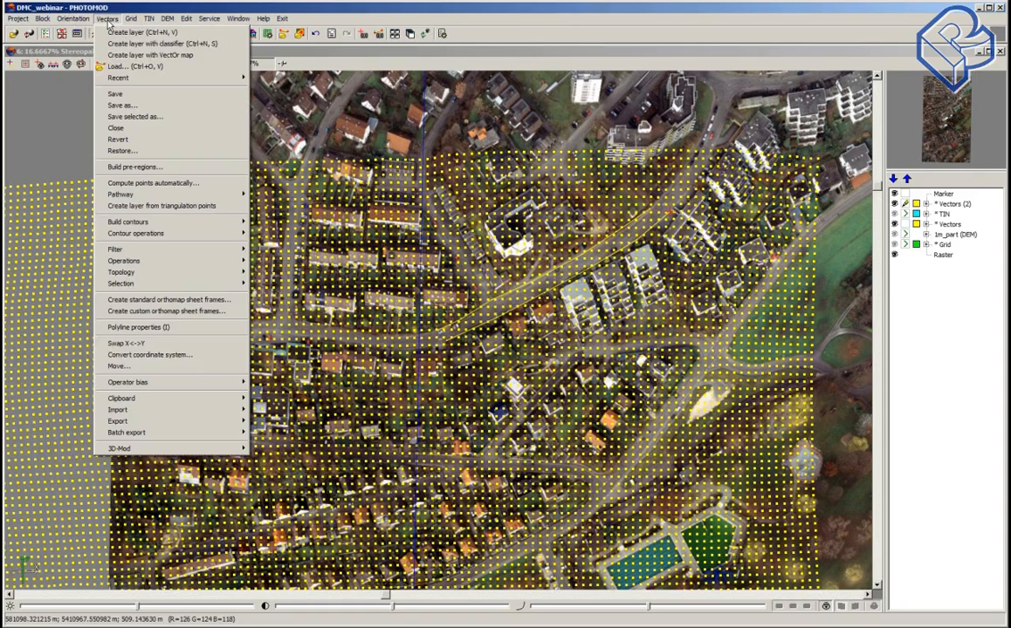
mouse_move(144, 250)
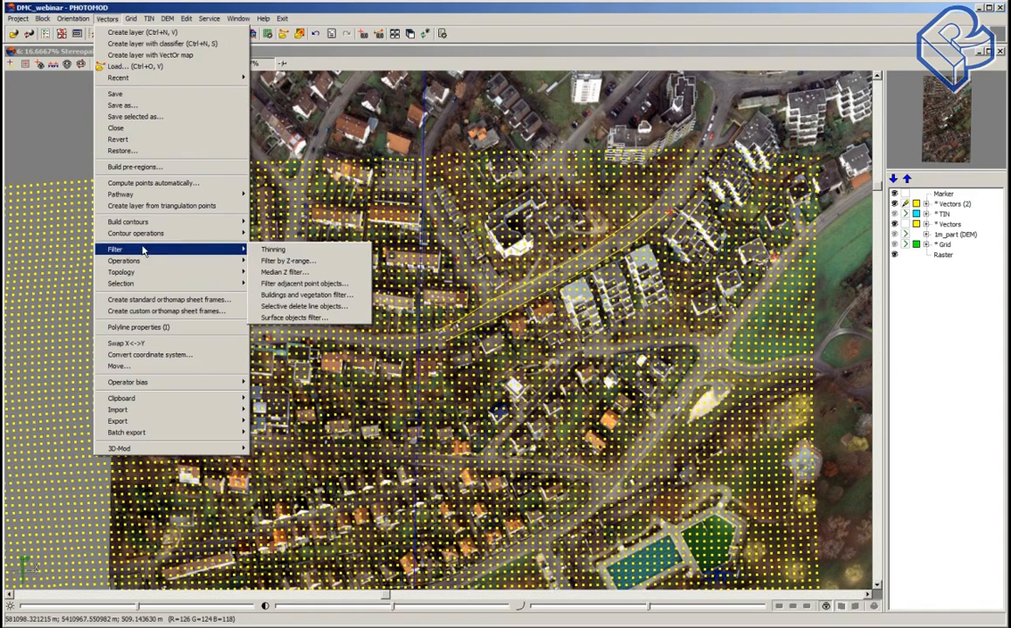
left_click(346, 297)
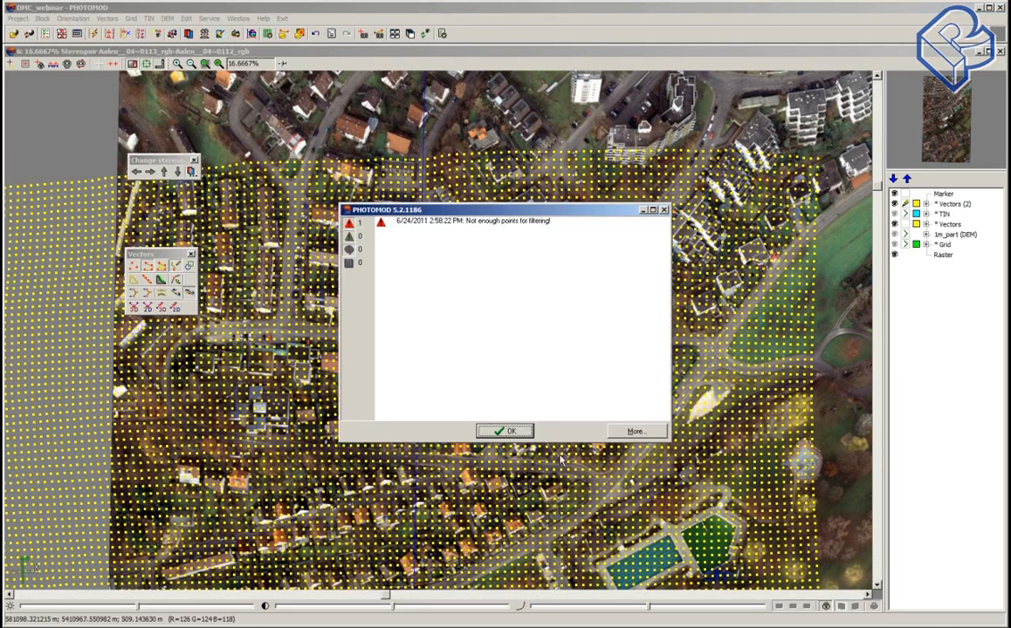
left_click(510, 431)
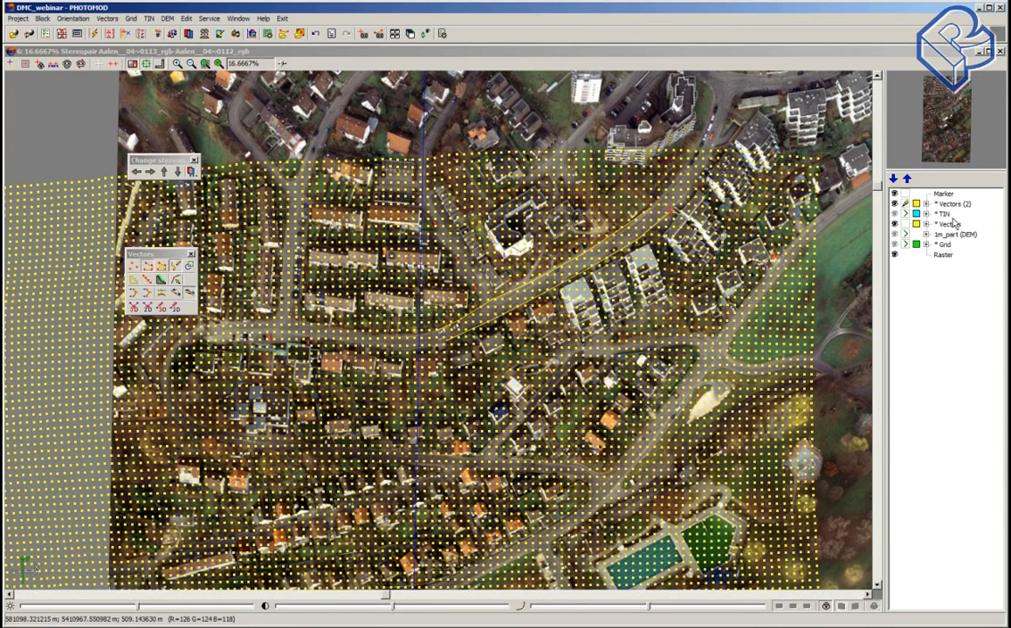
Step: Make the Vectors point layer active and open the Buildings and vegetation filter for it
left_click(910, 225)
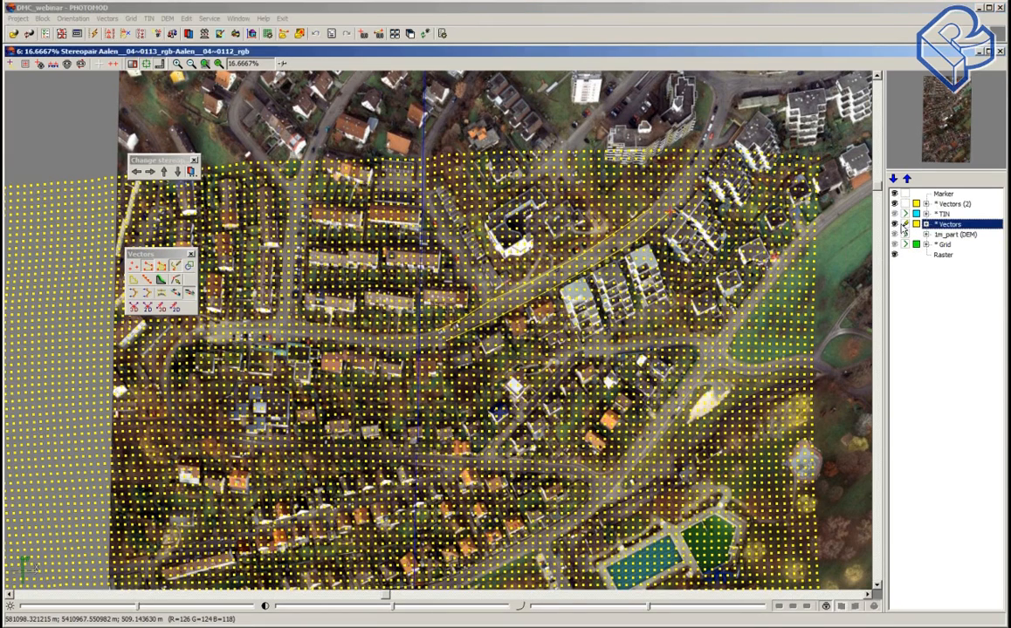
left_click(895, 224)
left_click(894, 224)
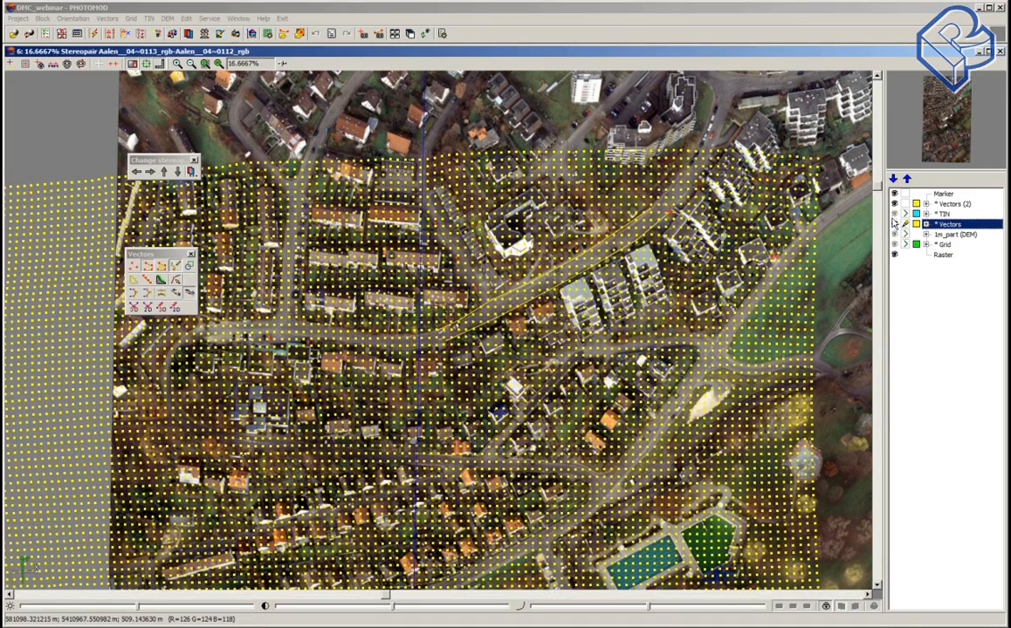
left_click(101, 18)
mouse_move(163, 259)
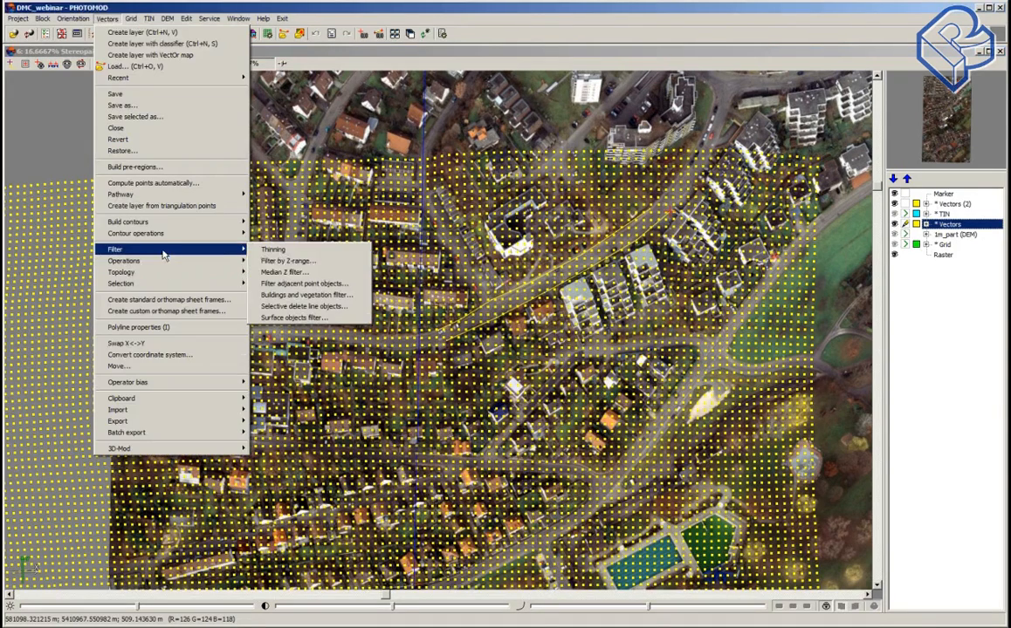
left_click(301, 271)
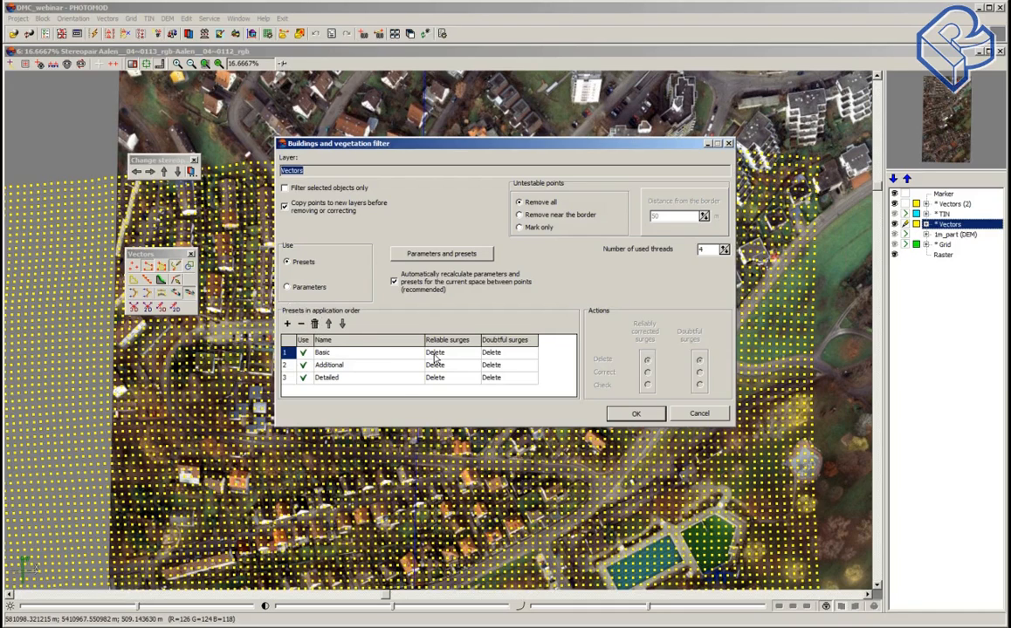
Step: Review the Basic preset's values in the filter's parameters and return the filter to using presets
left_click(287, 289)
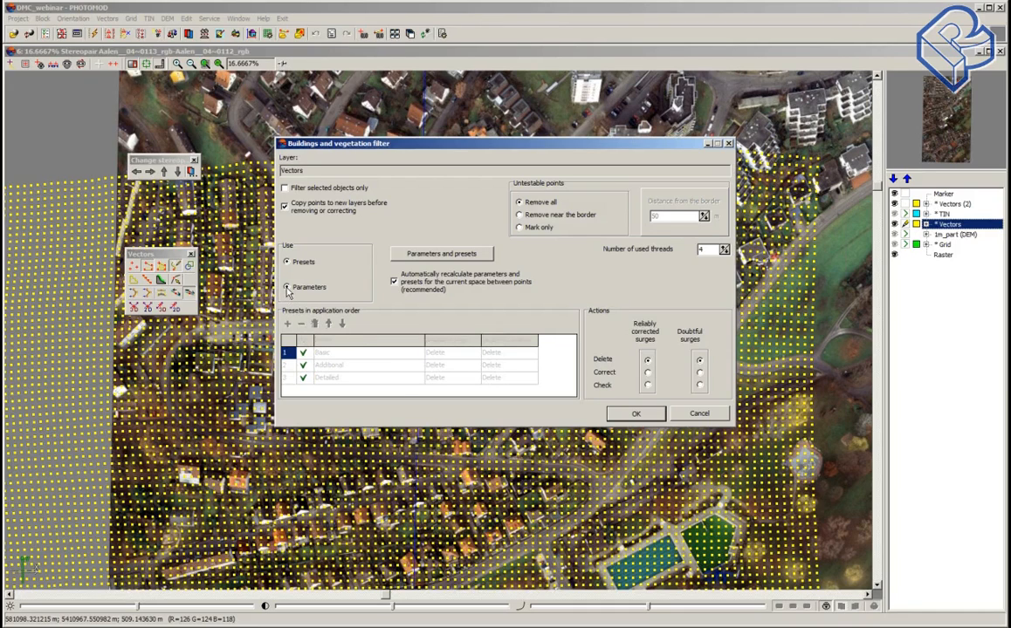
left_click(440, 254)
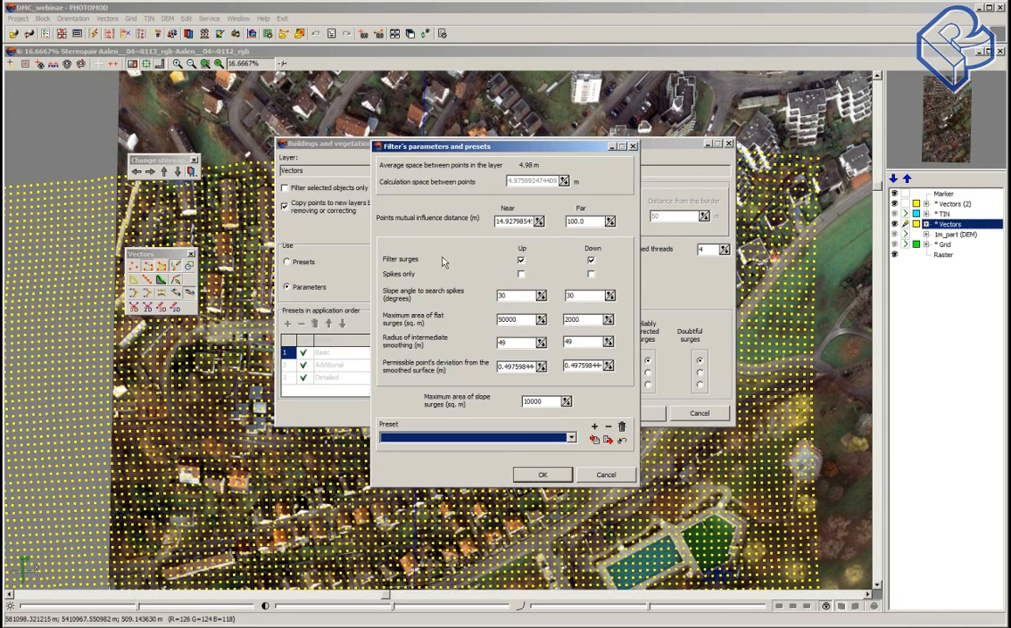
left_click(510, 437)
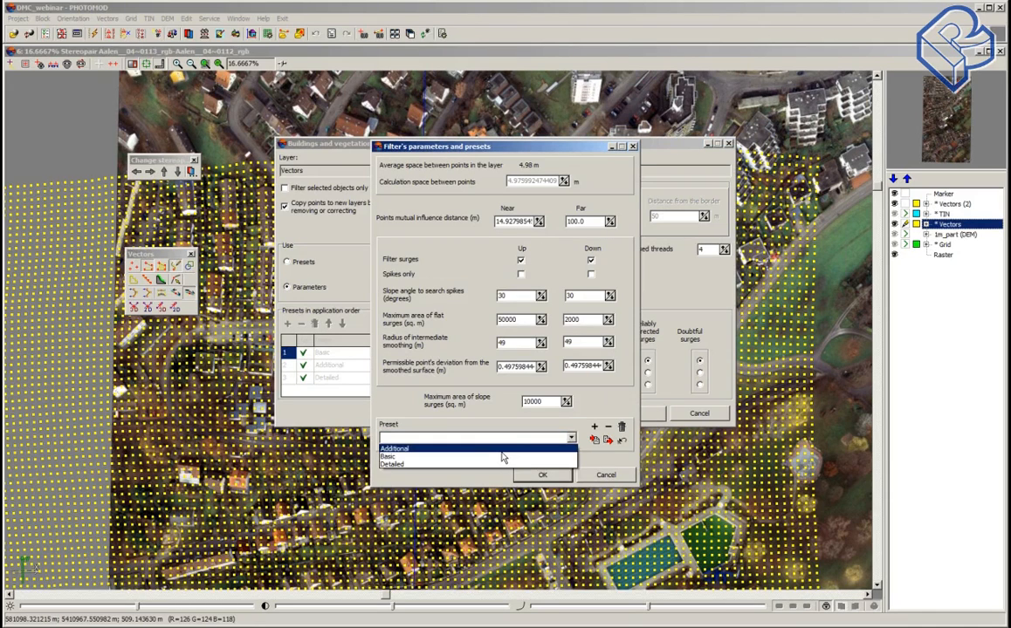
left_click(502, 456)
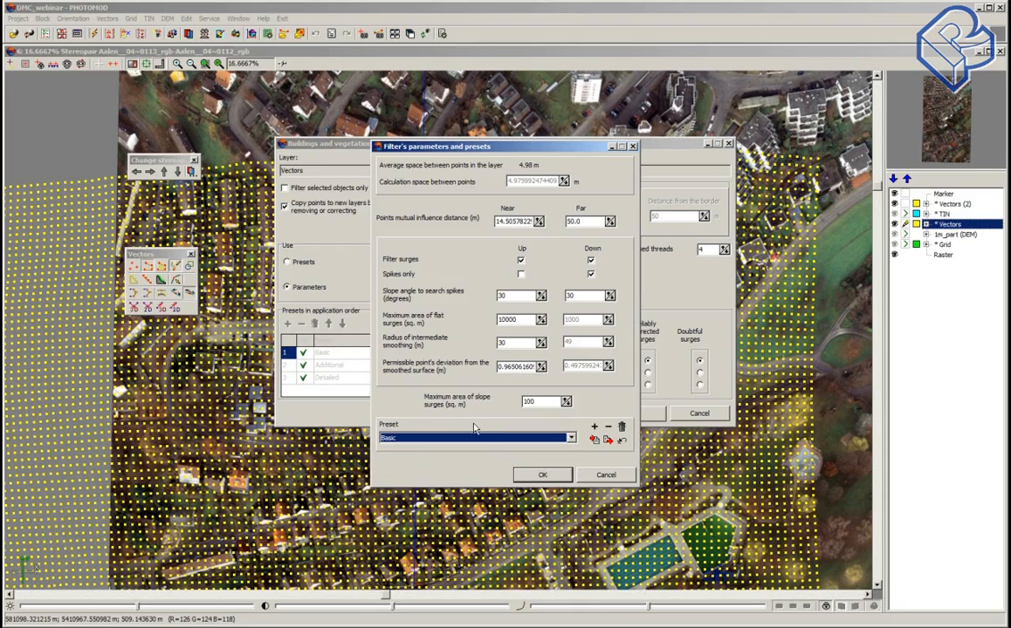
left_click(594, 428)
left_click(542, 475)
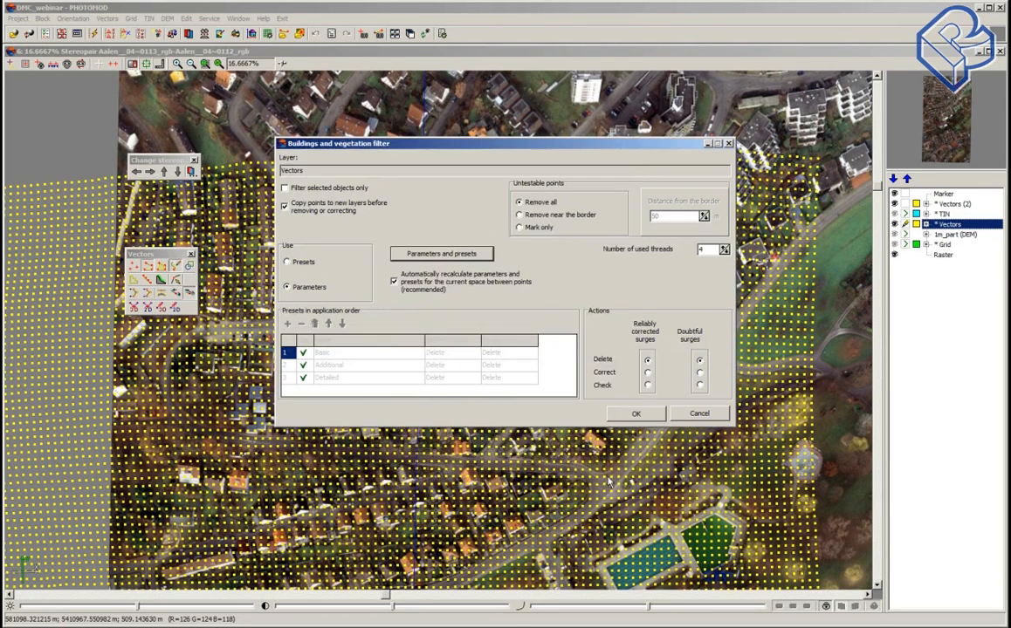
left_click(296, 263)
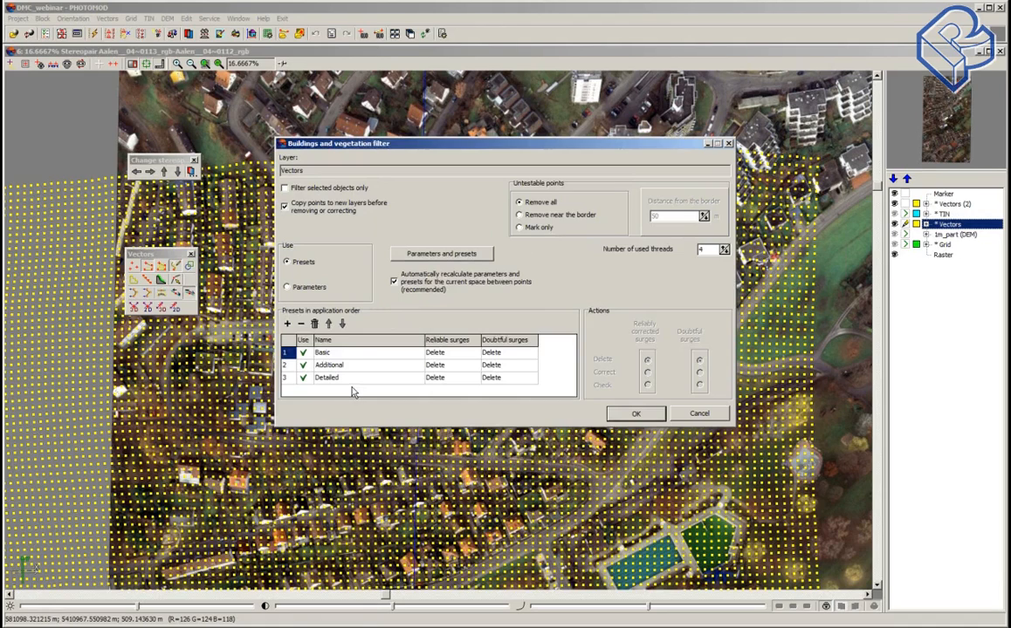